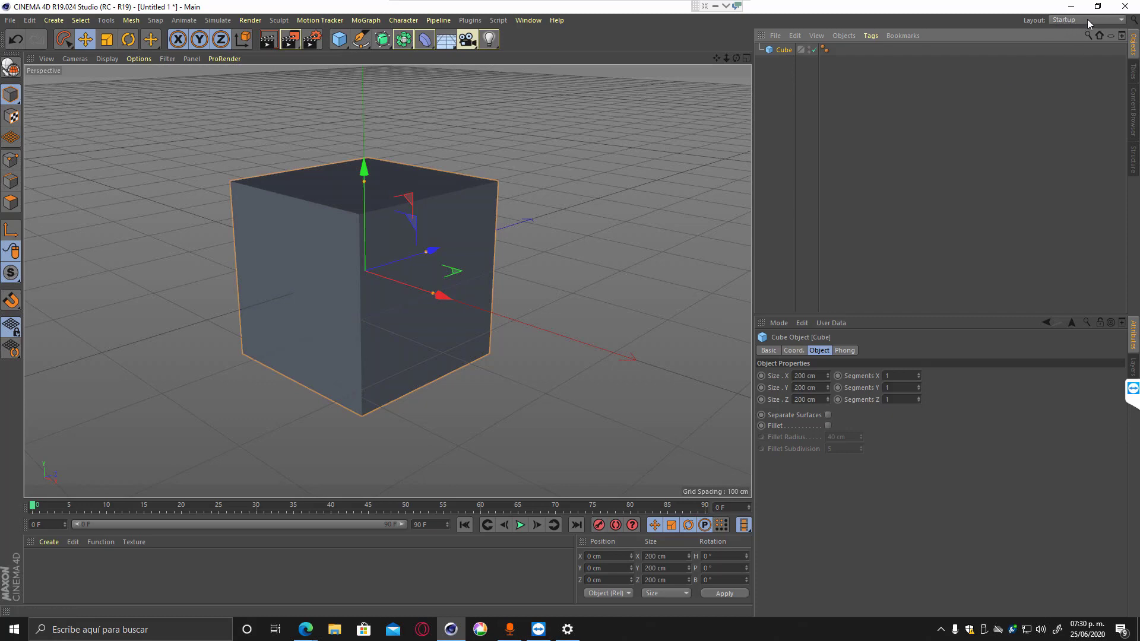
Switch the interface to the Model layout, convert the cube to an editable polygon object, and deselect it.
left_click(1087, 19)
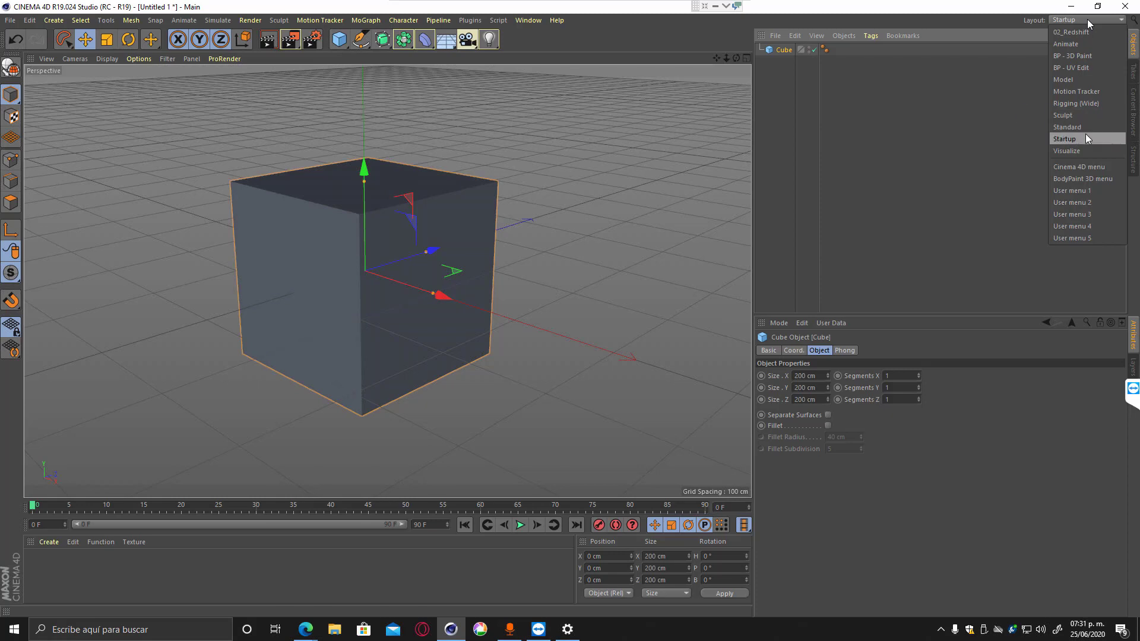
left_click(1086, 79)
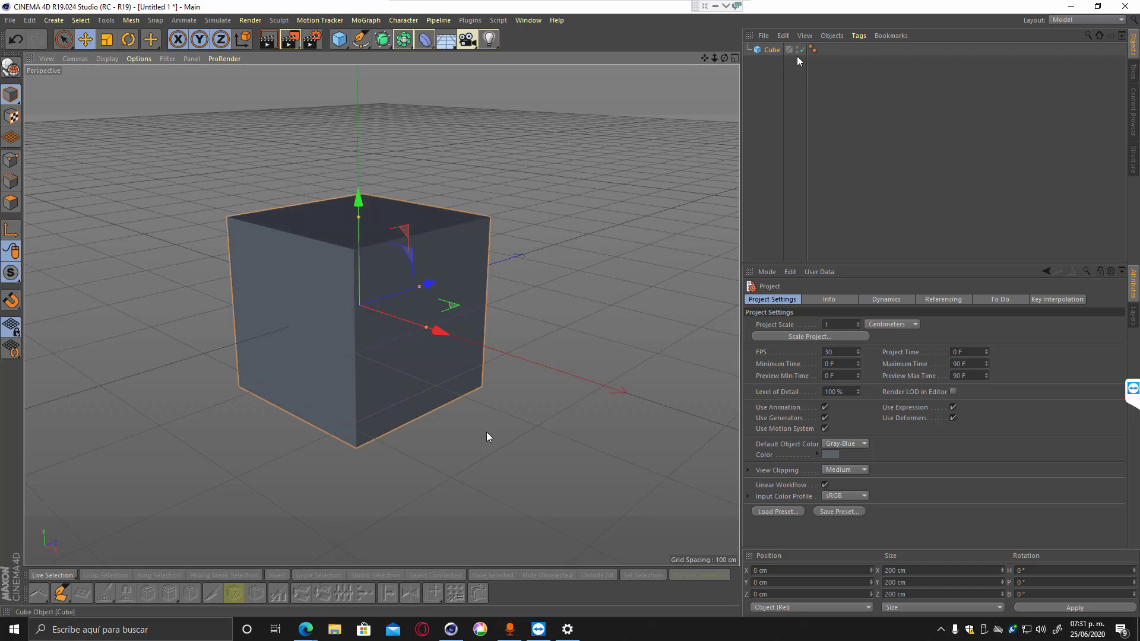
key("c")
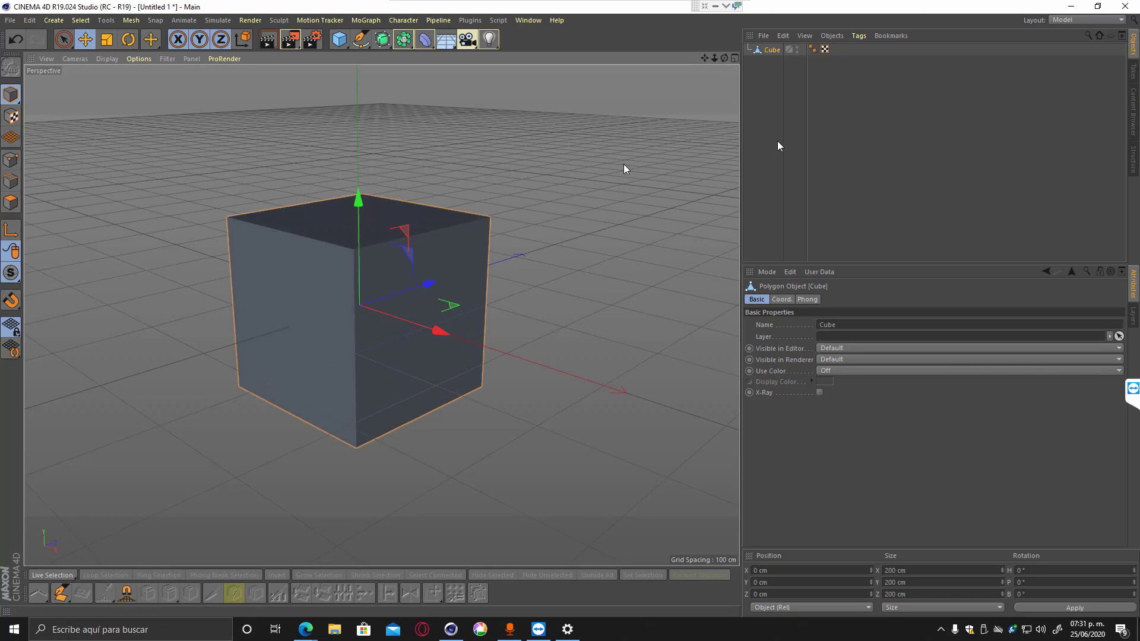
left_click(754, 143)
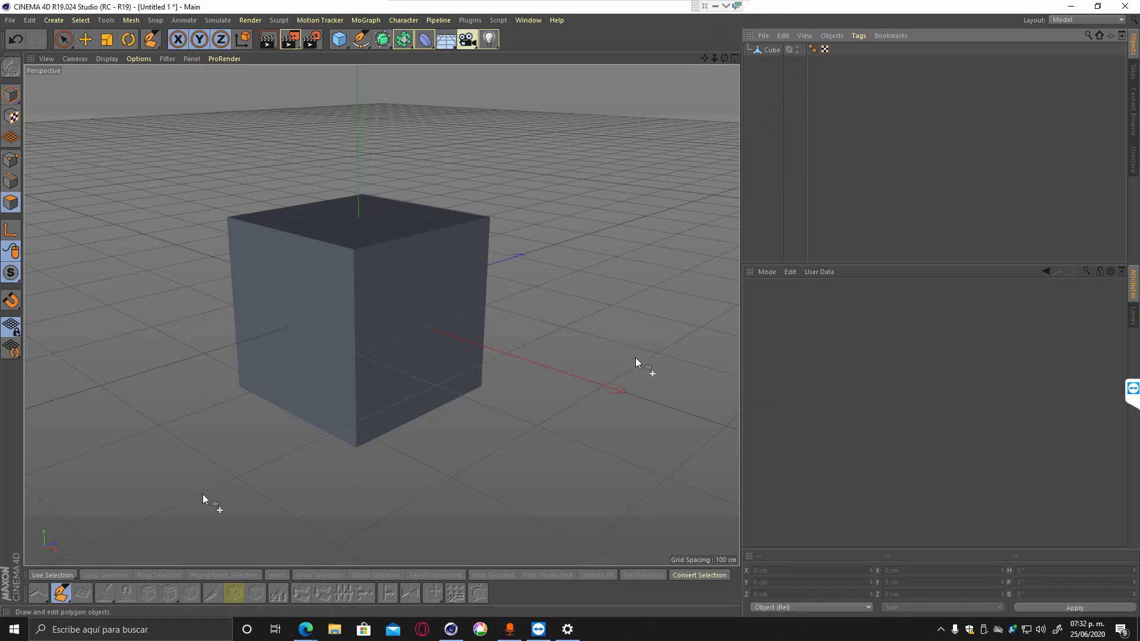
Draw a separate four-point polygon, about 73 × 52 × 75 cm, beside the cube with the Polygon Pen and return to Model mode.
left_click(60, 592)
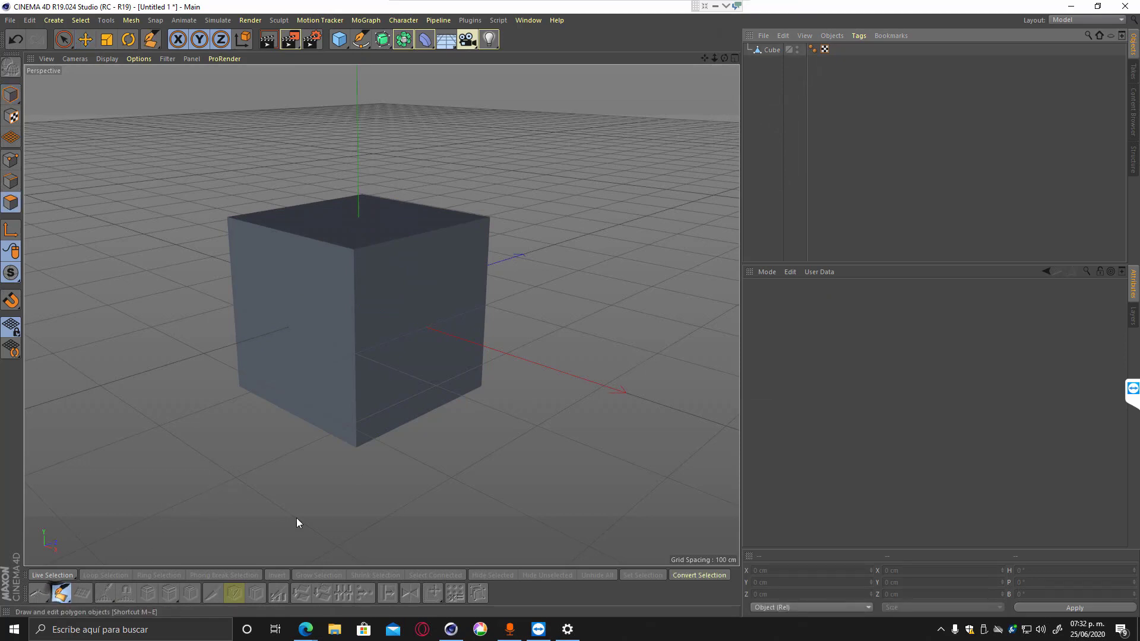
left_click(518, 425)
left_click(462, 464)
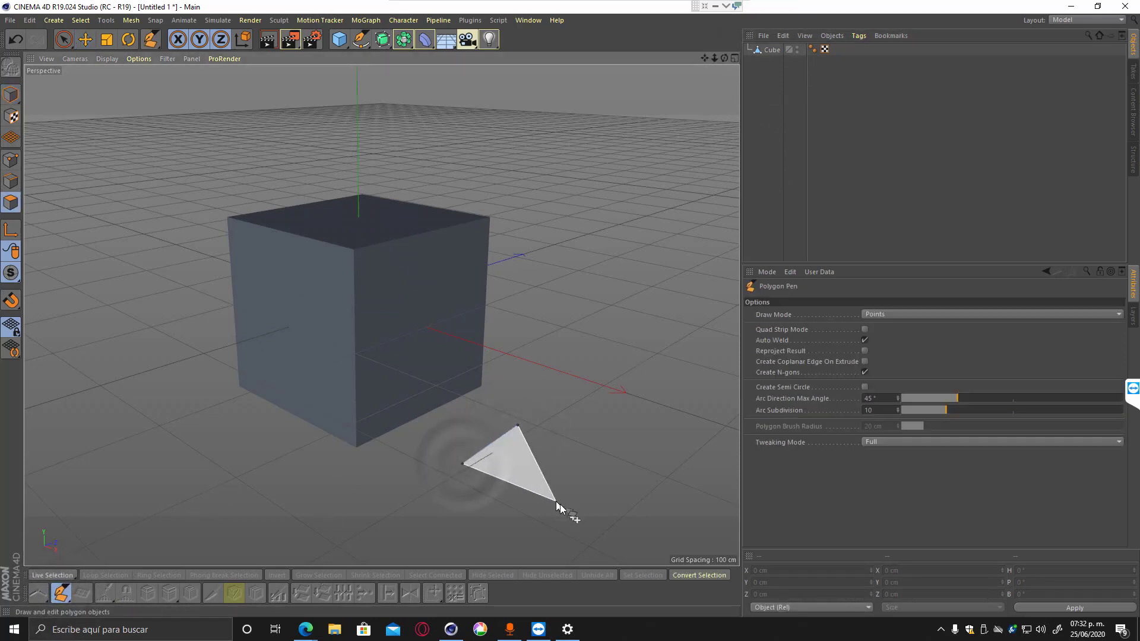
left_click(559, 503)
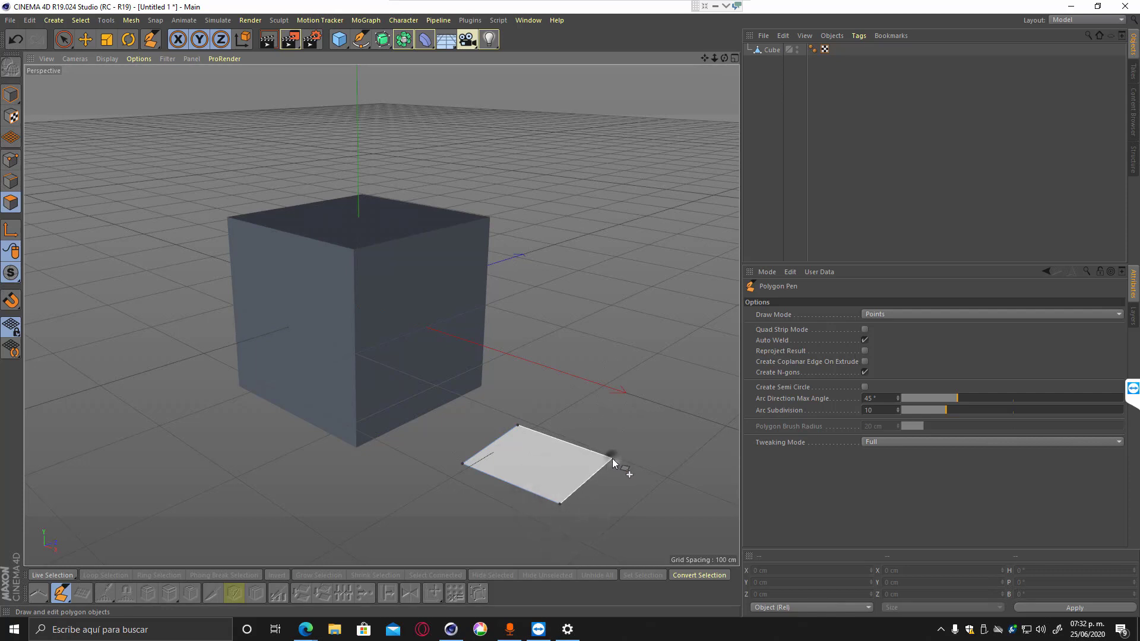
left_click(612, 460)
left_click(611, 458)
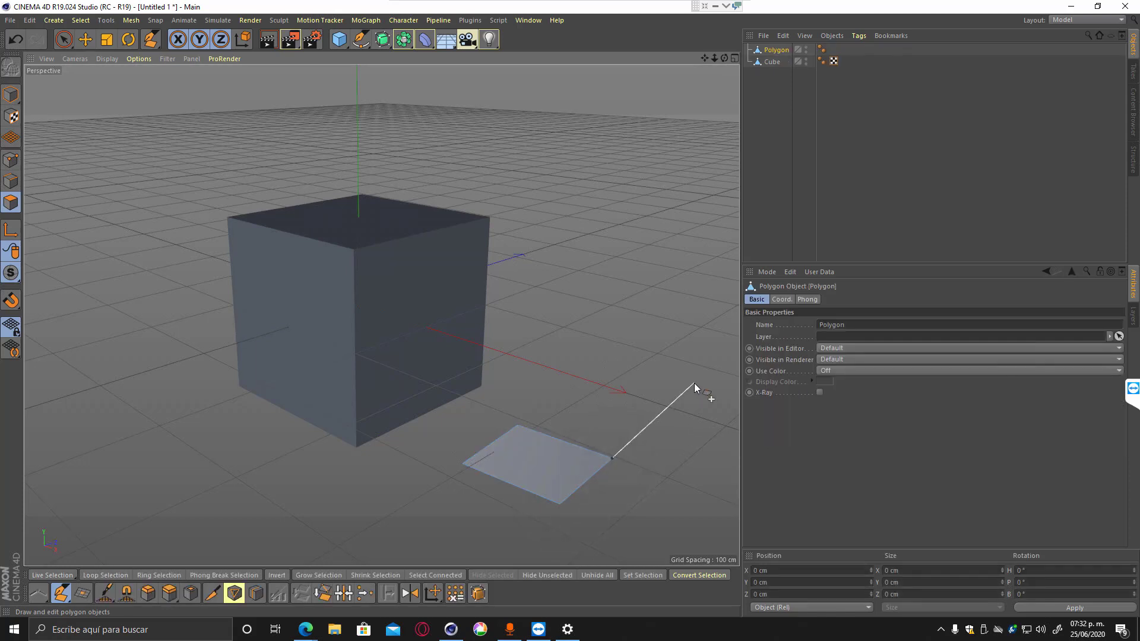
key("Escape")
left_click(11, 94)
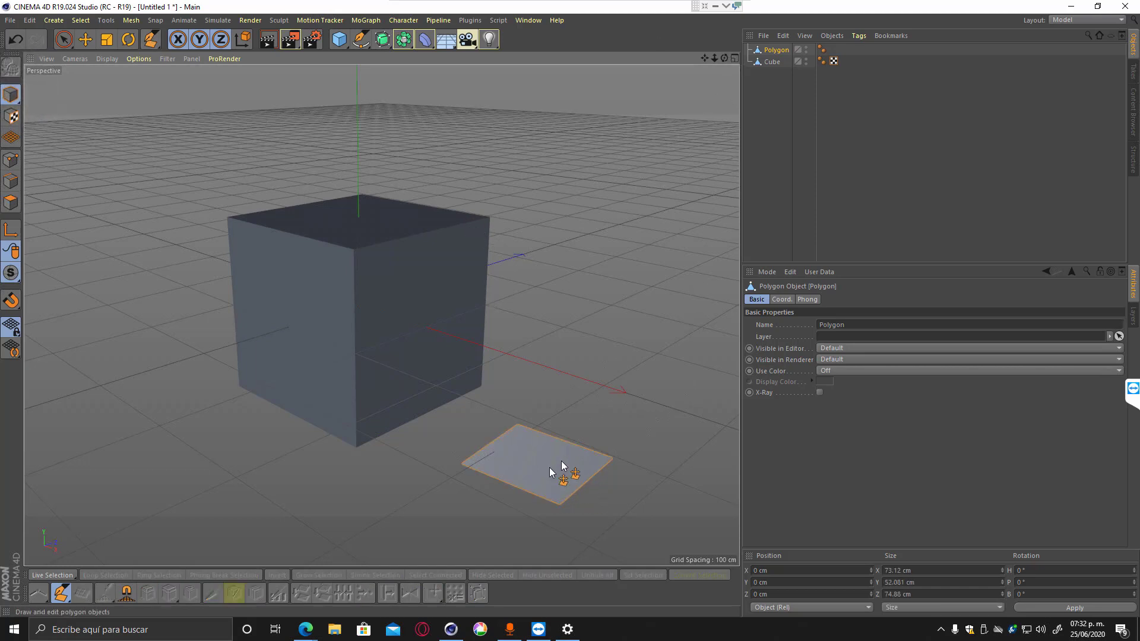
Enable the Graphics Tablet option in the Input Devices preferences and close the preferences.
left_click(735, 58)
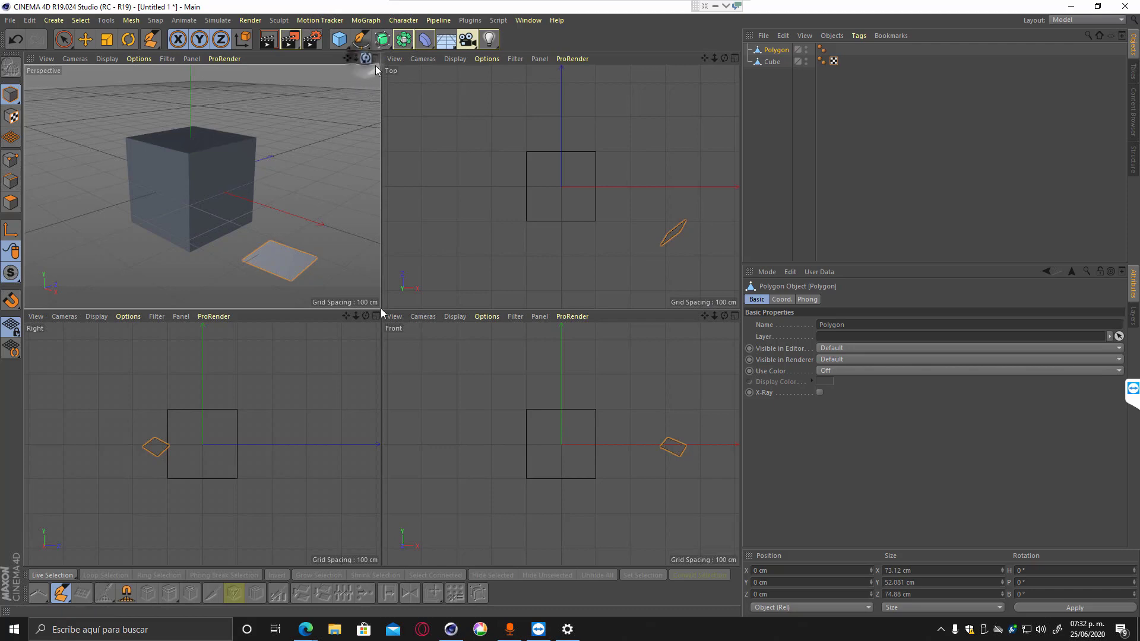
left_click_drag(366, 58, 375, 71)
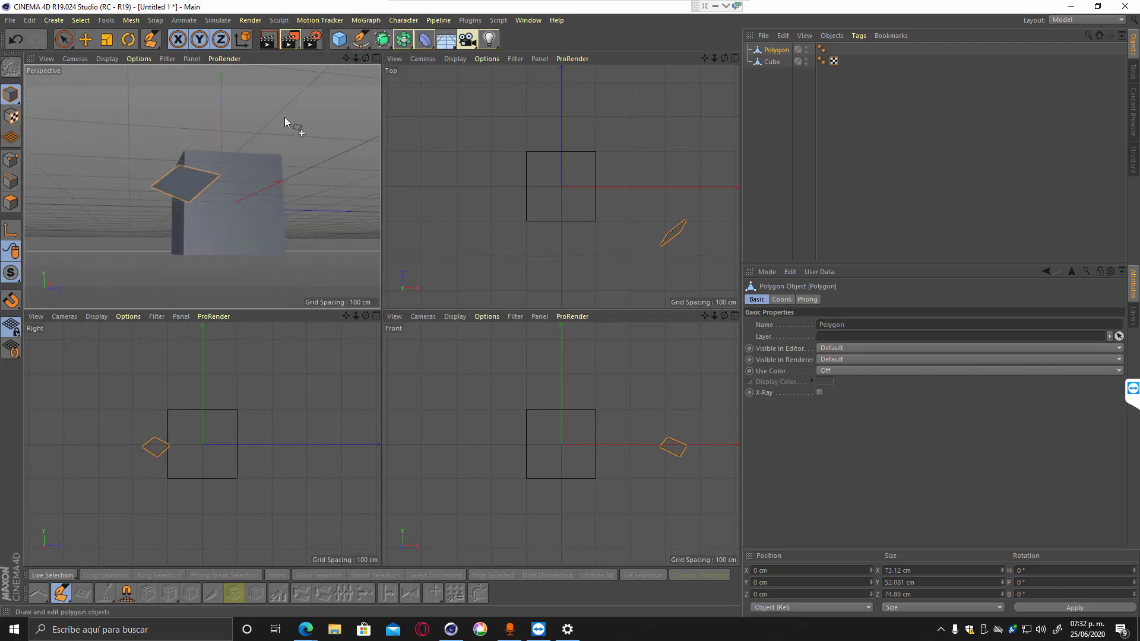
left_click(29, 21)
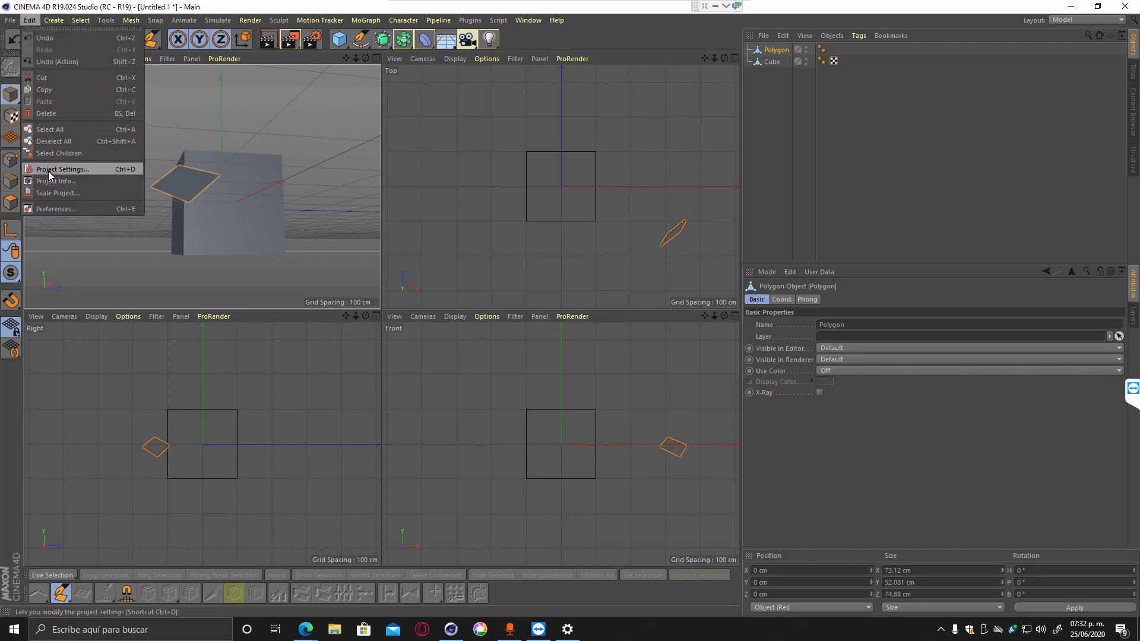
left_click(57, 209)
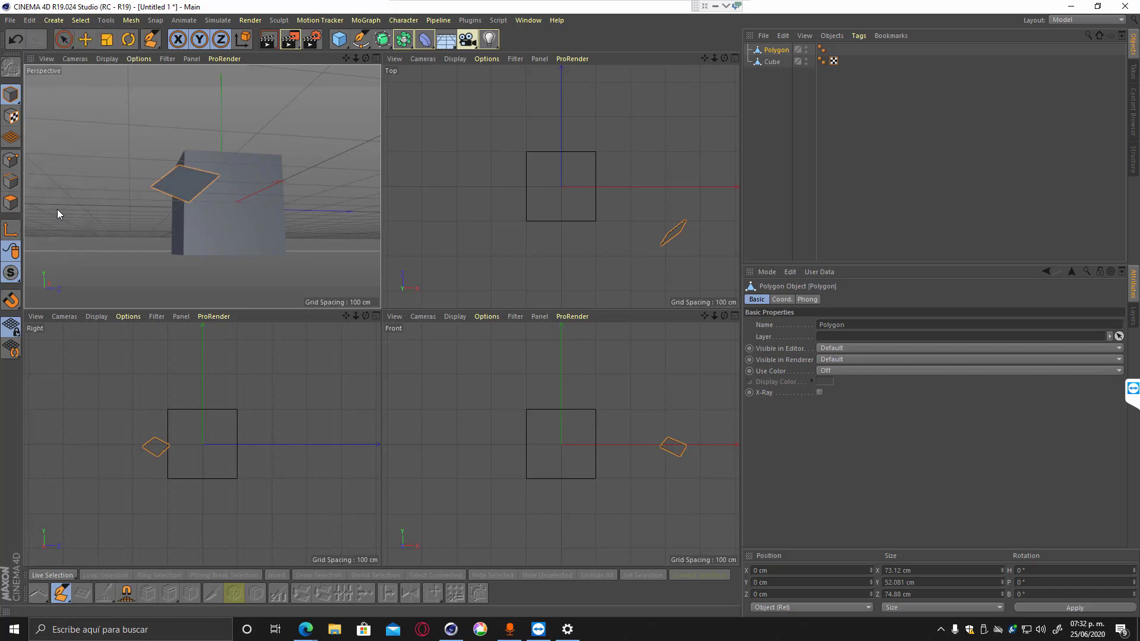
left_click_drag(230, 67, 296, 72)
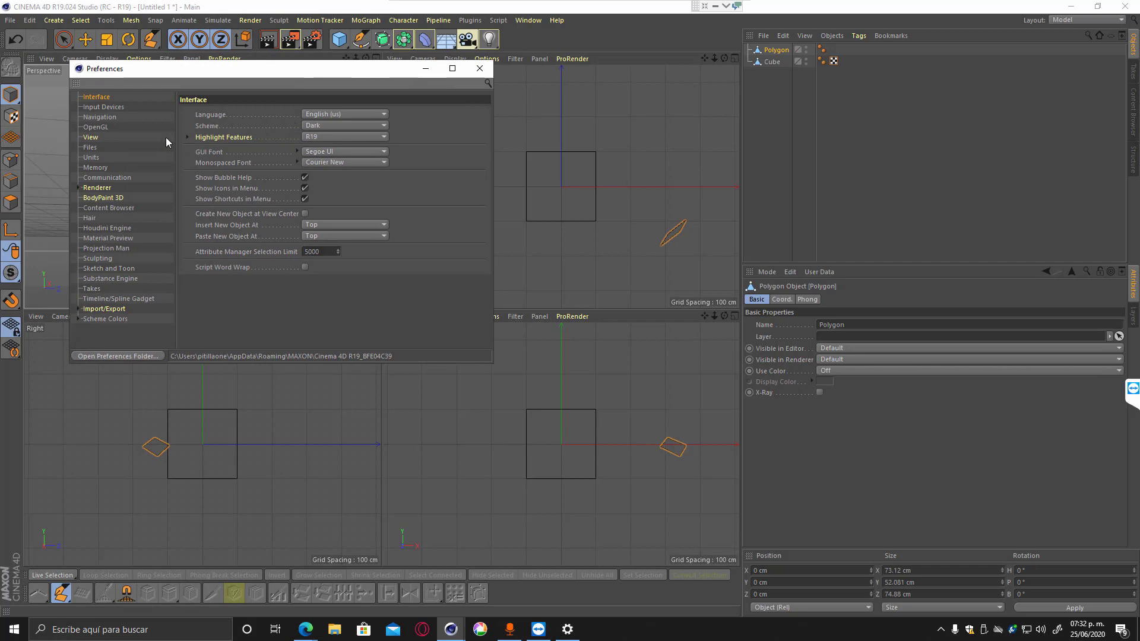
left_click(108, 107)
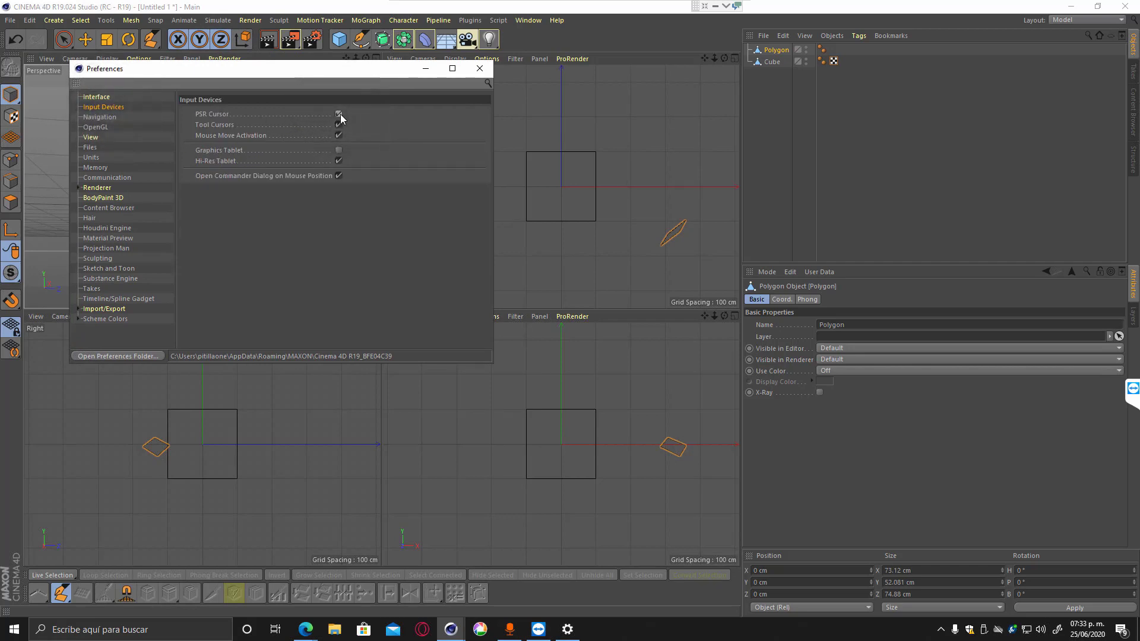
left_click(339, 151)
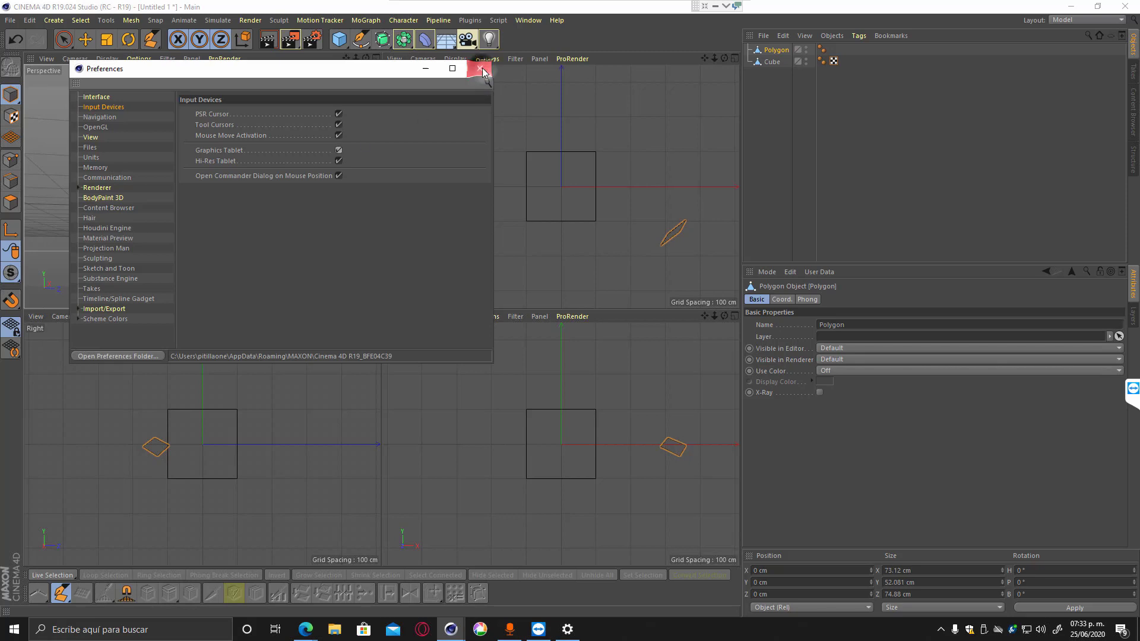
left_click(481, 70)
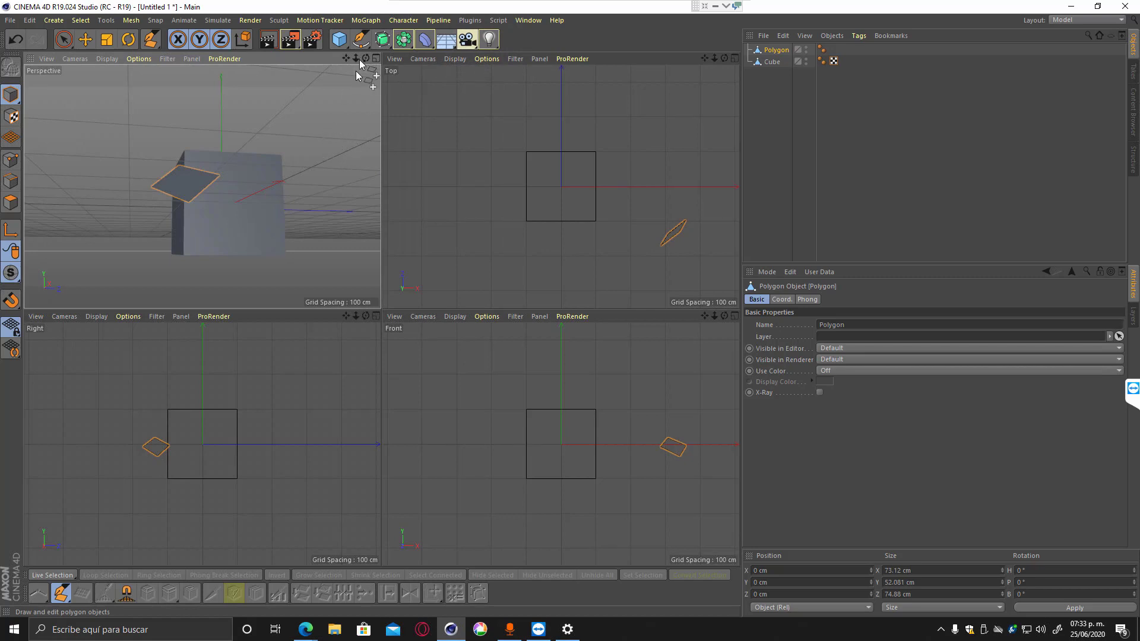
Orbit and pan the perspective view to examine the cube and the four-point polygon from different sides, ending with that view maximized.
left_click_drag(367, 60, 279, 90)
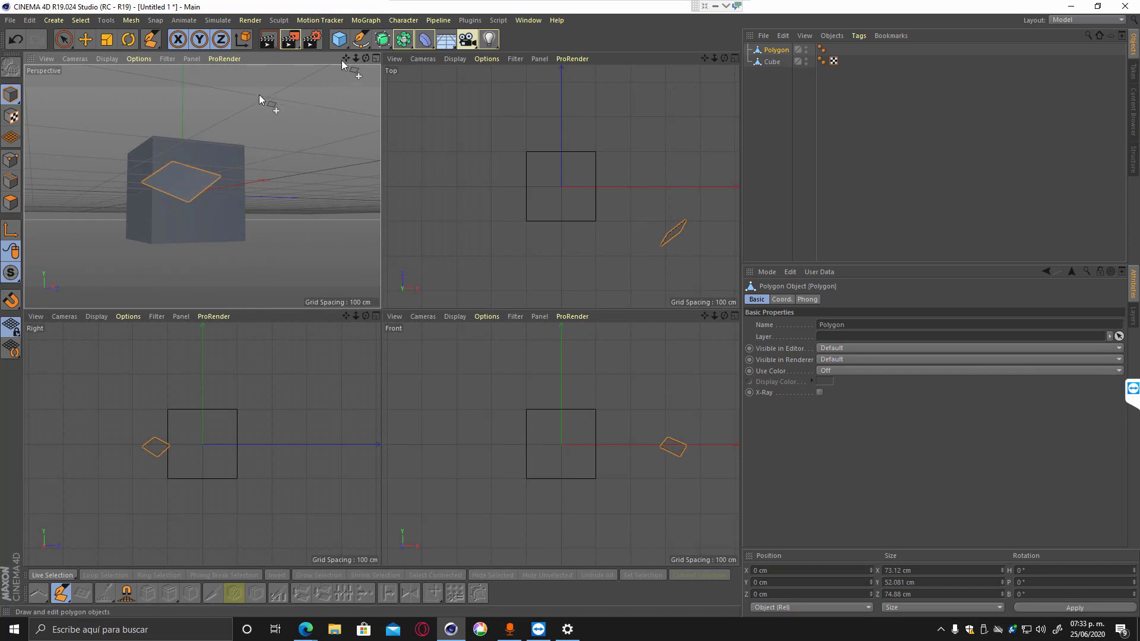
left_click_drag(346, 58, 321, 190)
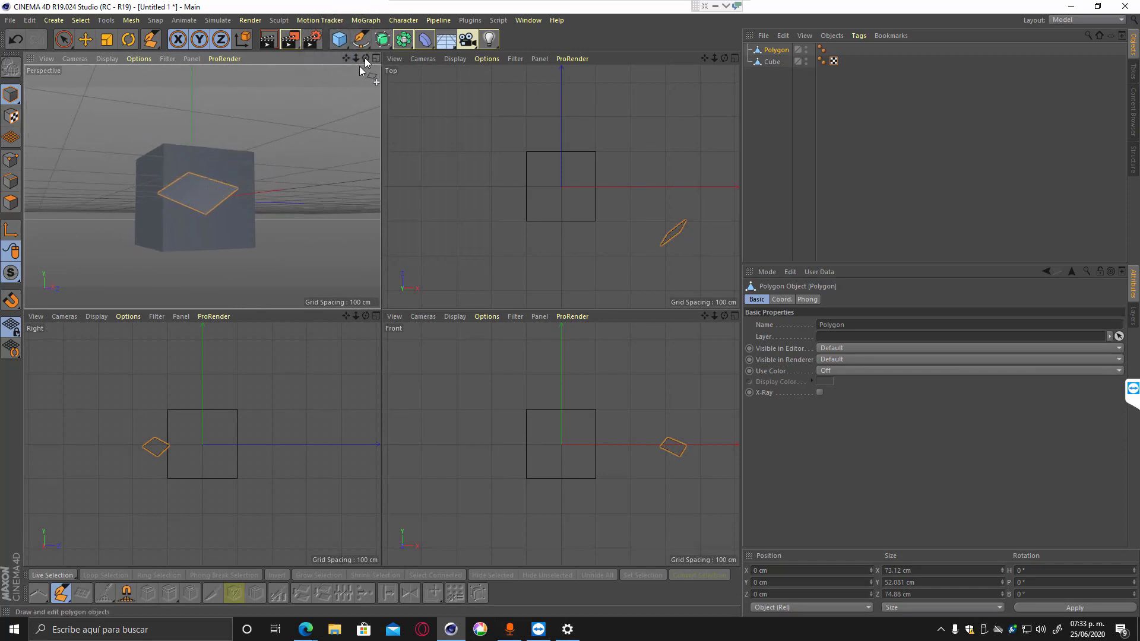
left_click_drag(366, 58, 384, 82)
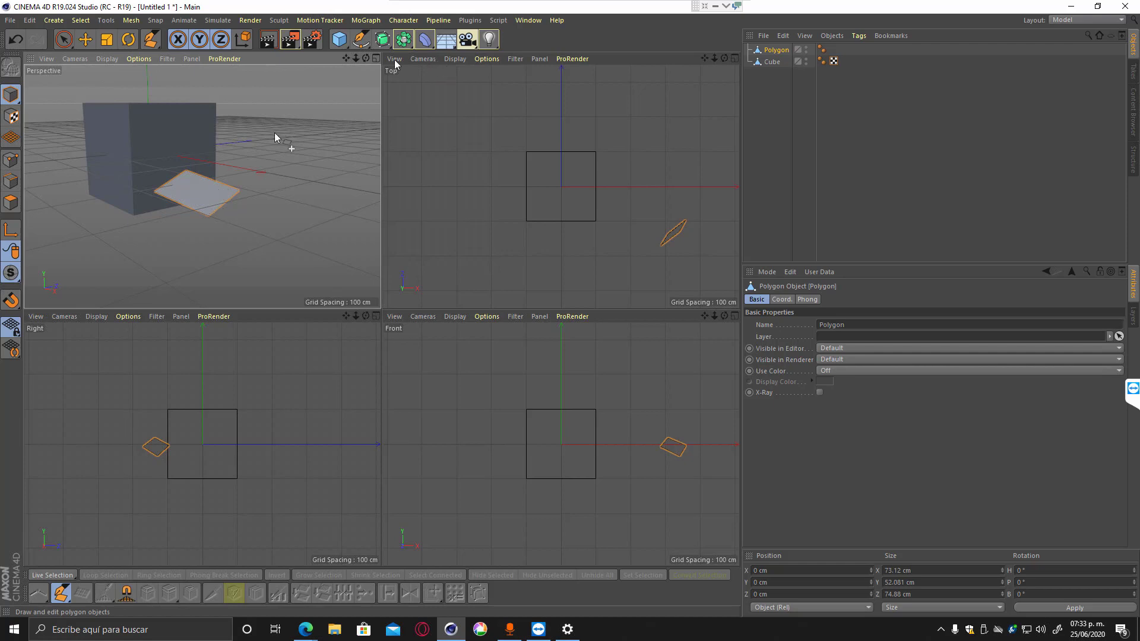
left_click_drag(367, 58, 432, 52)
left_click_drag(346, 60, 467, 80)
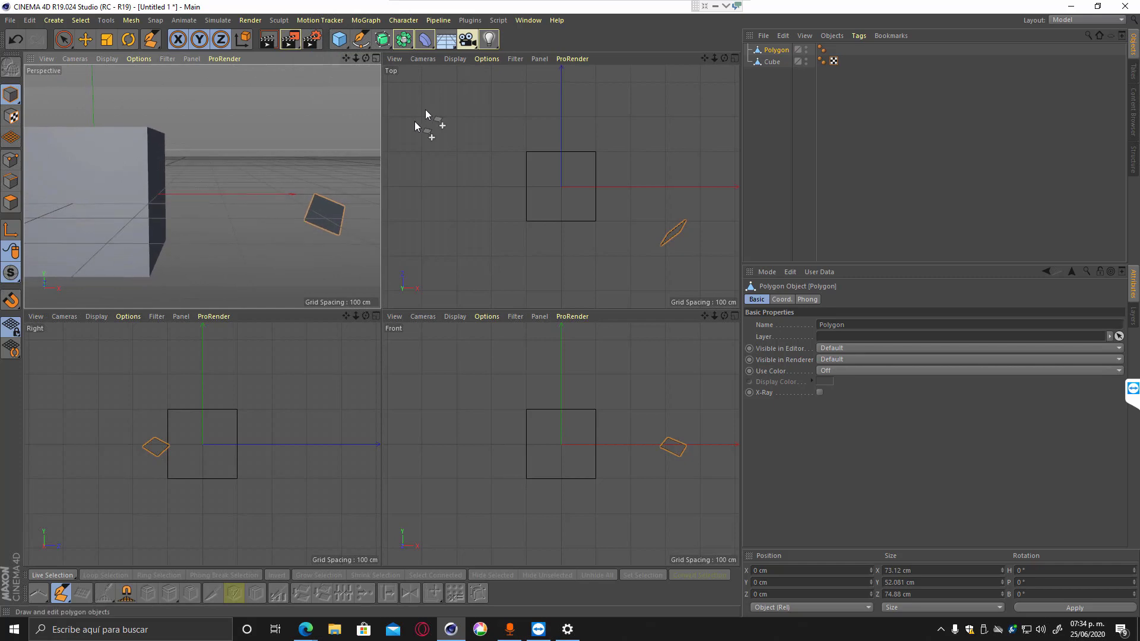
left_click(375, 58)
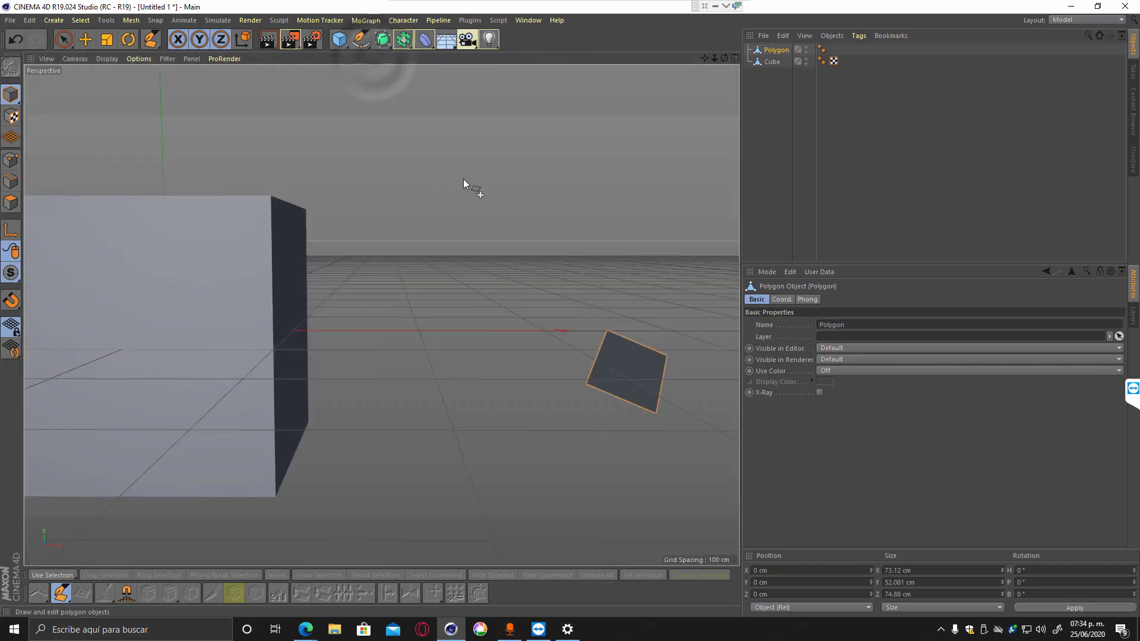
Deselect the first polygon and draw a separate irregular seven-point polygon between it and the cube with the Polygon Pen.
left_click(86, 40)
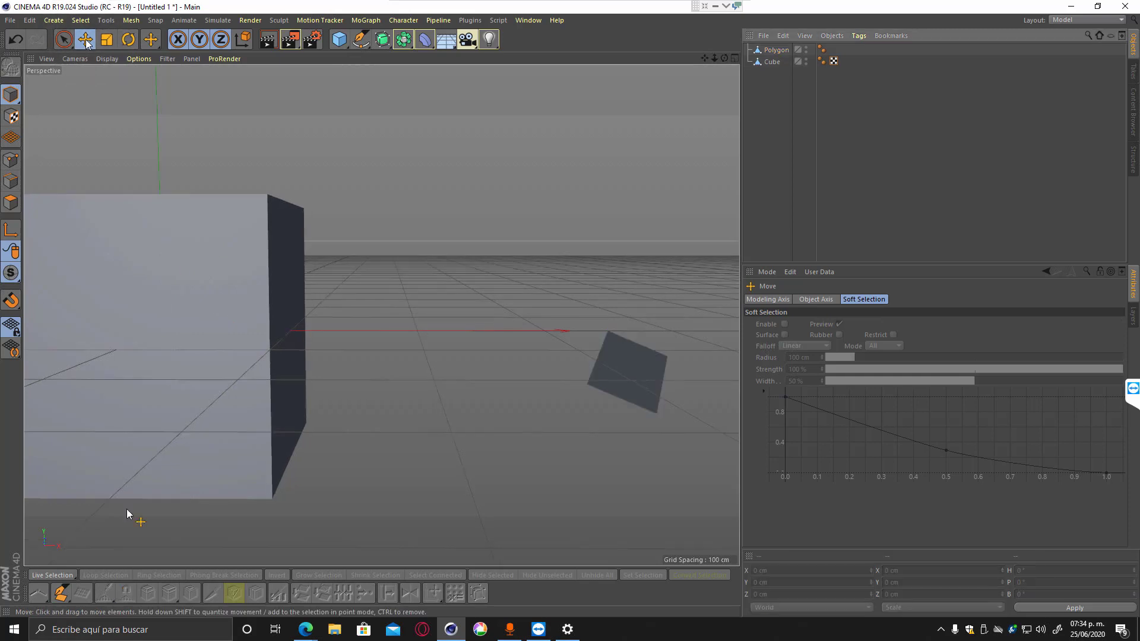
left_click(66, 593)
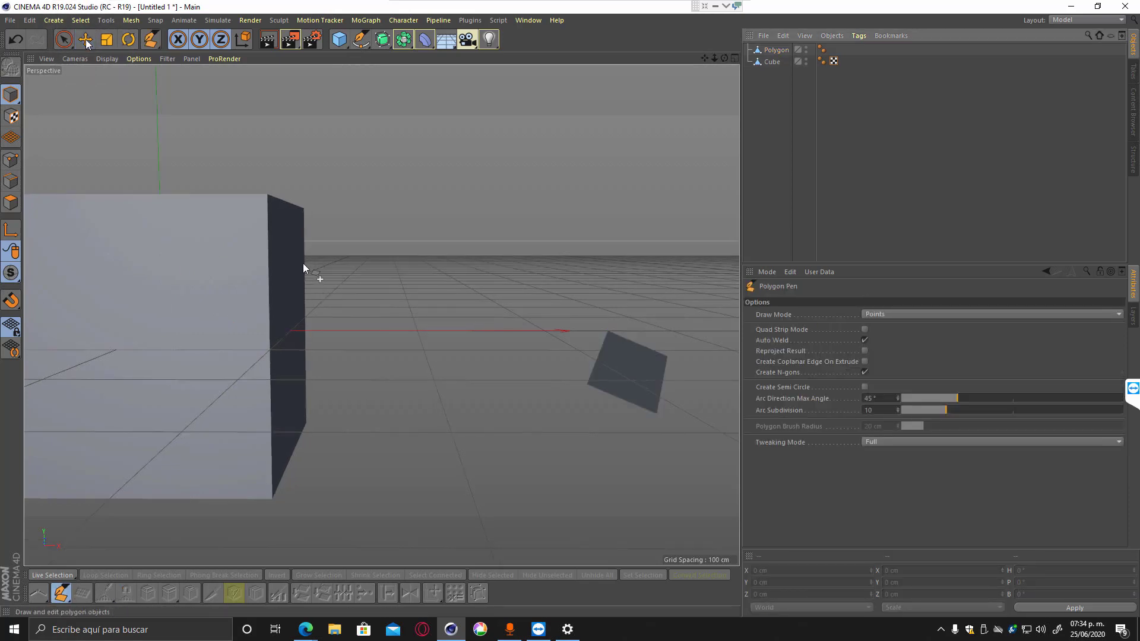
left_click(406, 214)
left_click(363, 287)
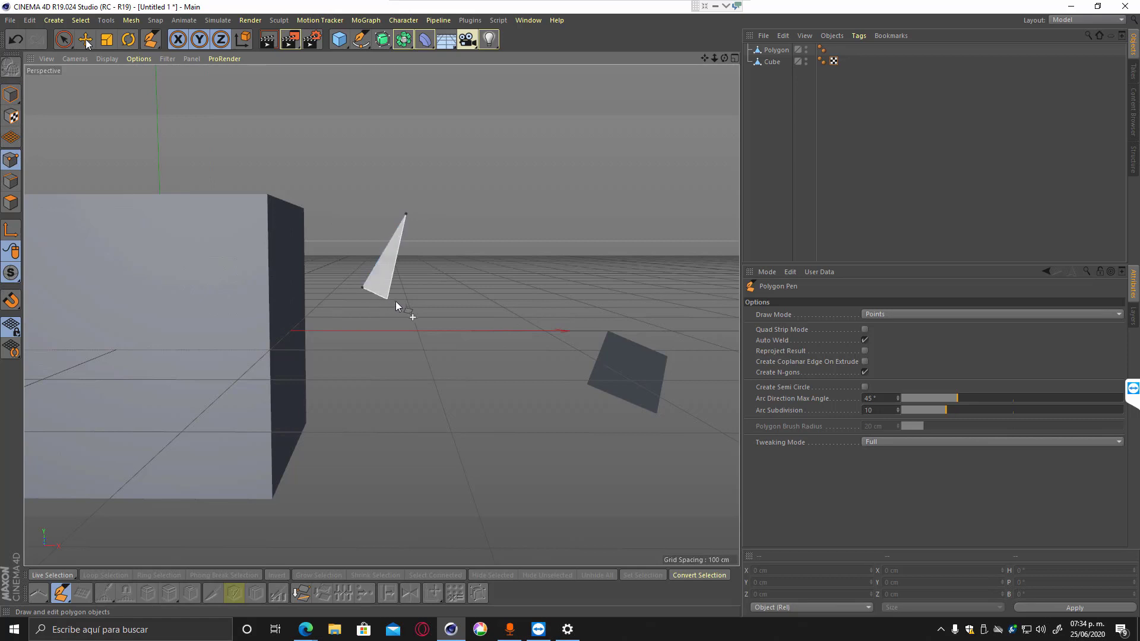
left_click(459, 269)
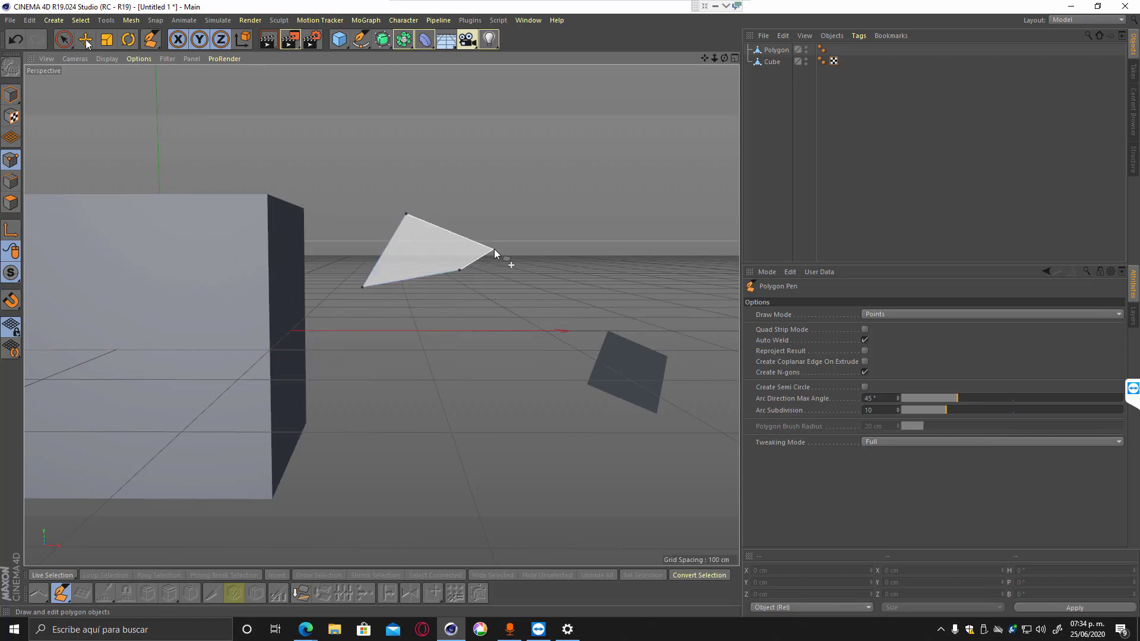
left_click(535, 212)
left_click(510, 150)
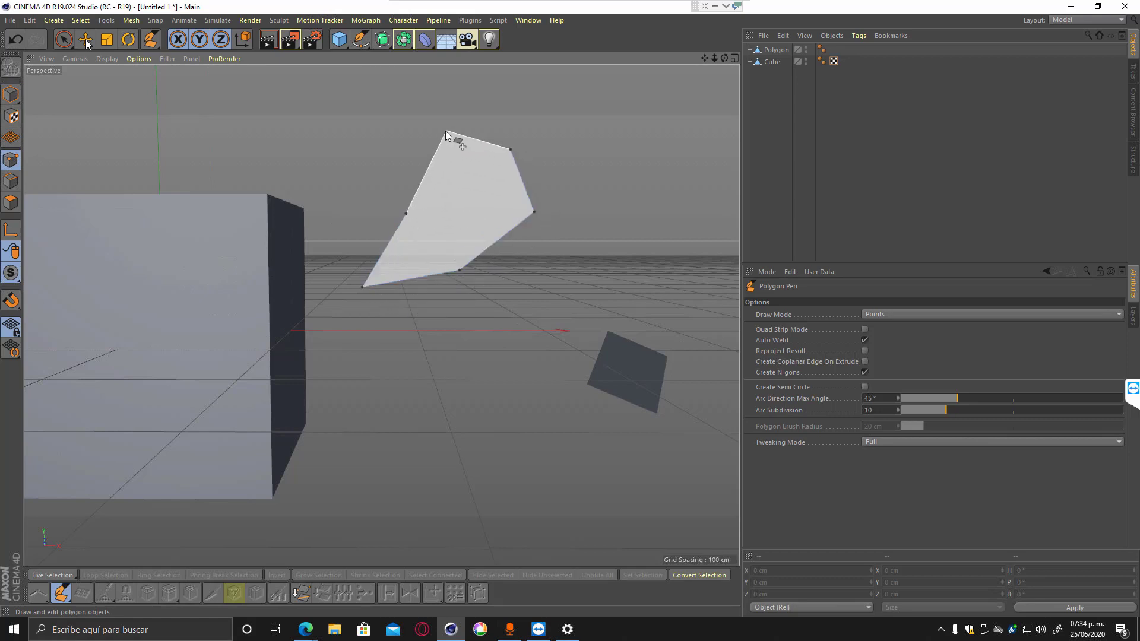
left_click(437, 132)
double_click(411, 173)
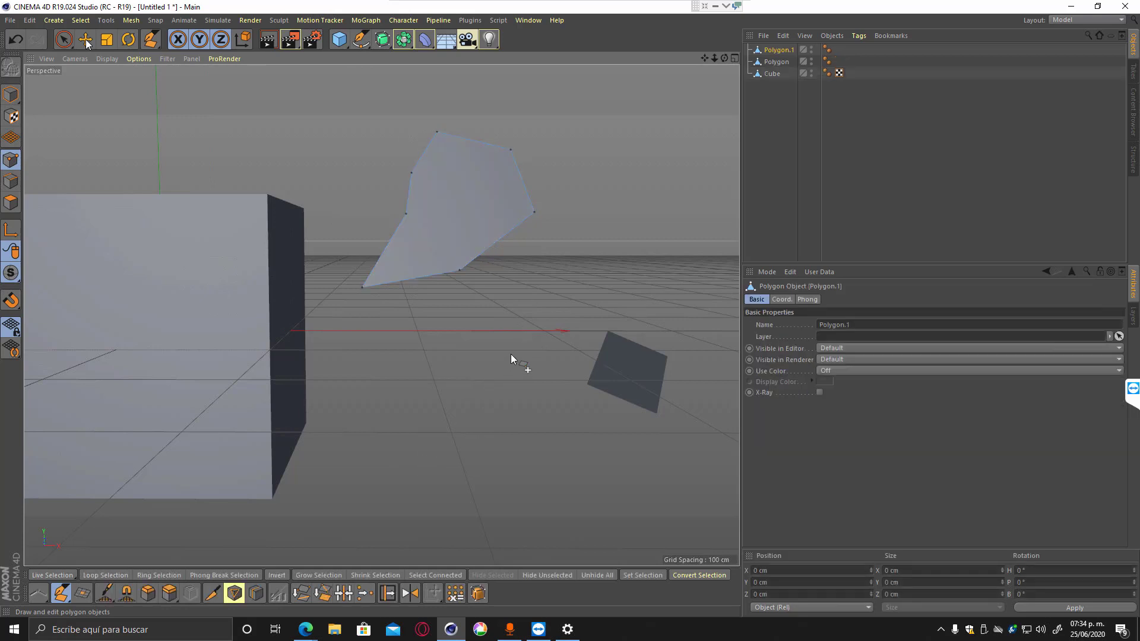
left_click_drag(511, 354, 505, 384, "alt")
scroll(479, 350, "down", 3)
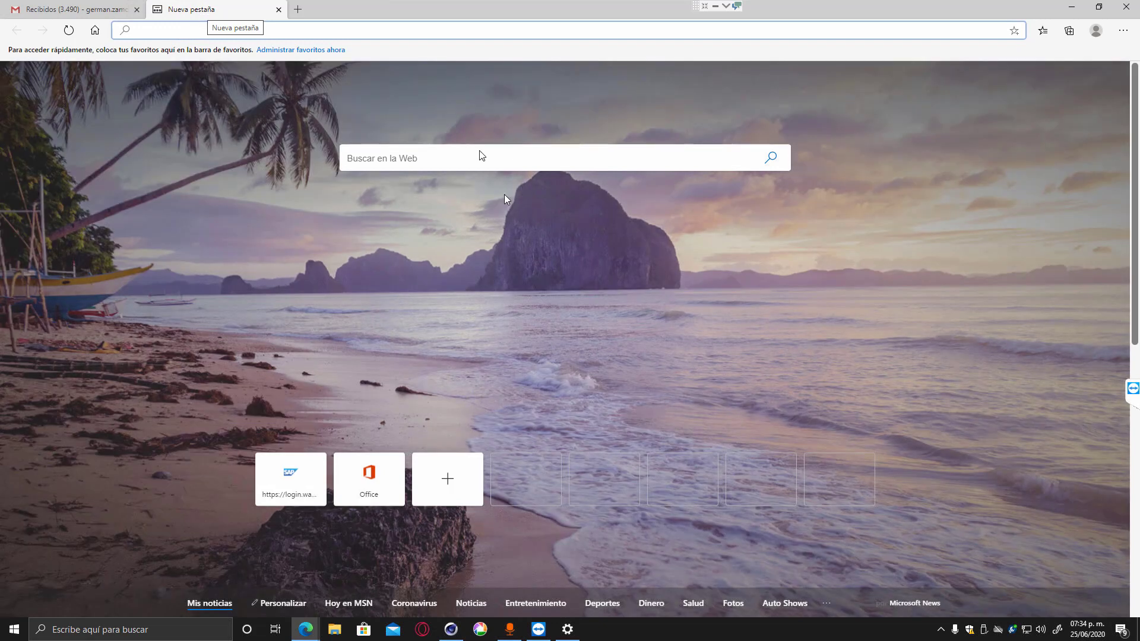
Switch to the Edge browser, search Bing images for "3D face polygon", and open the wireframe head image from Polycount.
left_click(480, 159)
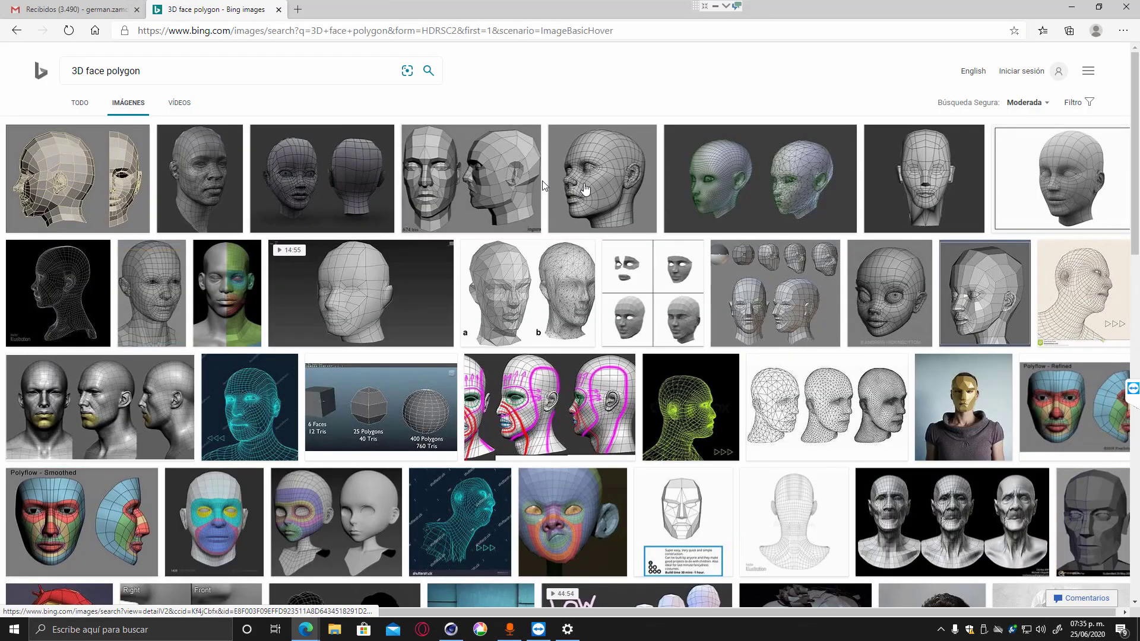
left_click(592, 184)
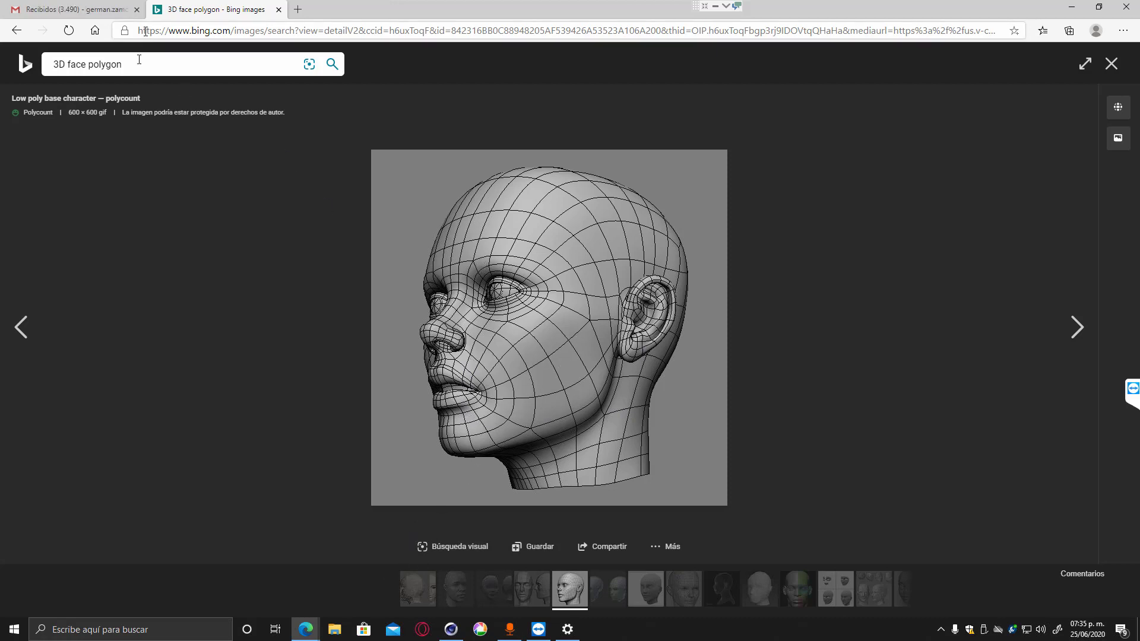
Search Bing images for "tesselation problems" and open the image comparing two face masks.
left_click(48, 66)
type("t")
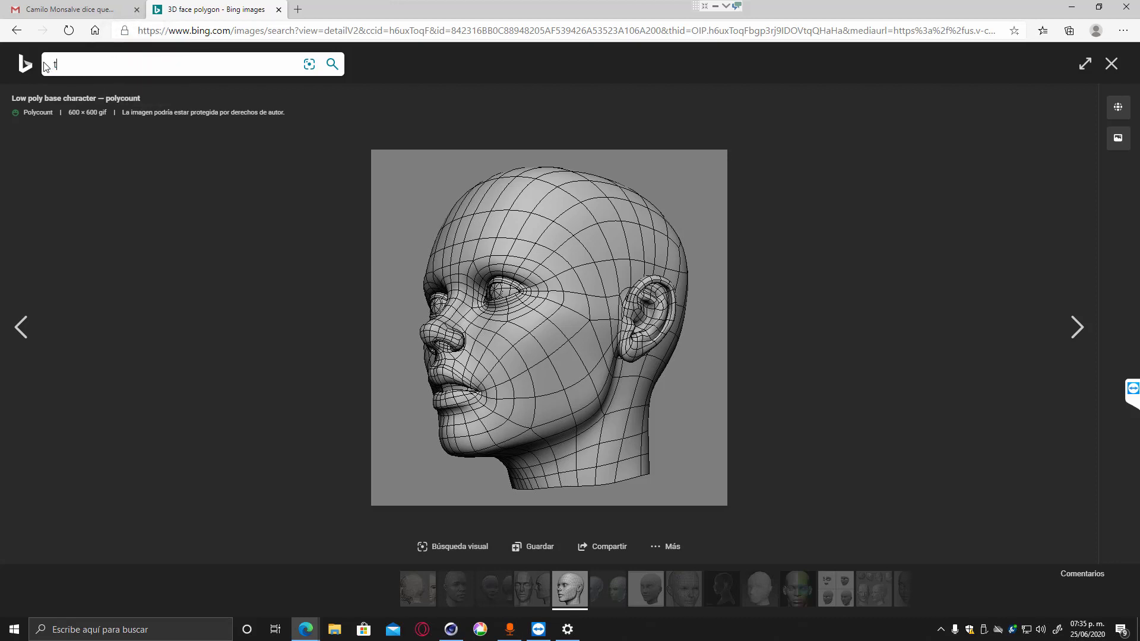
type("esselation pro")
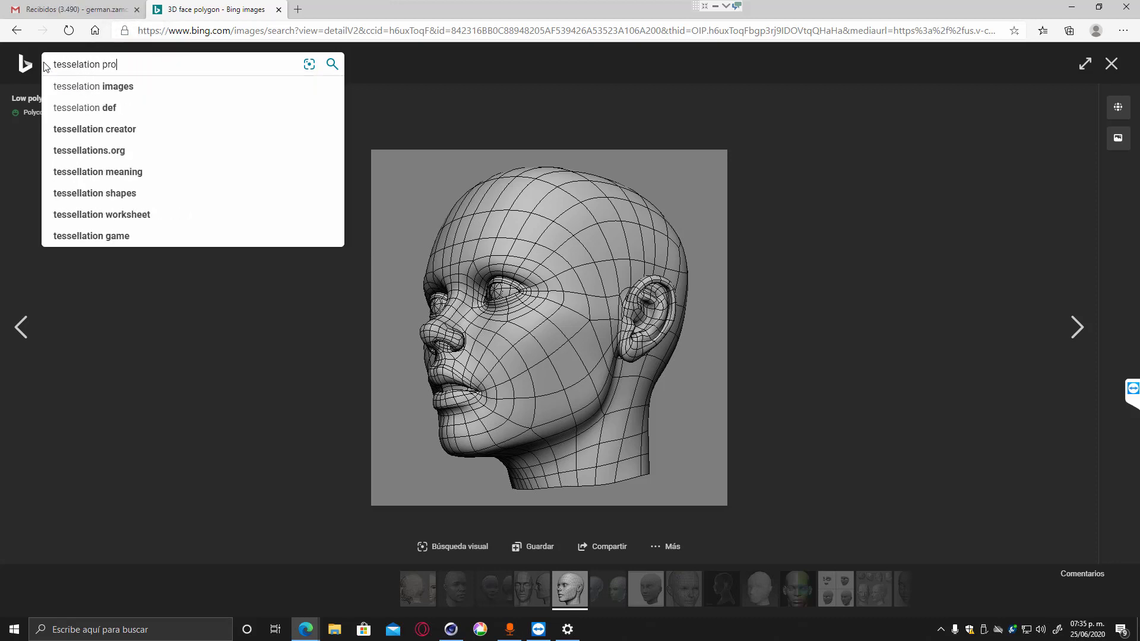
type("belems")
key("Return")
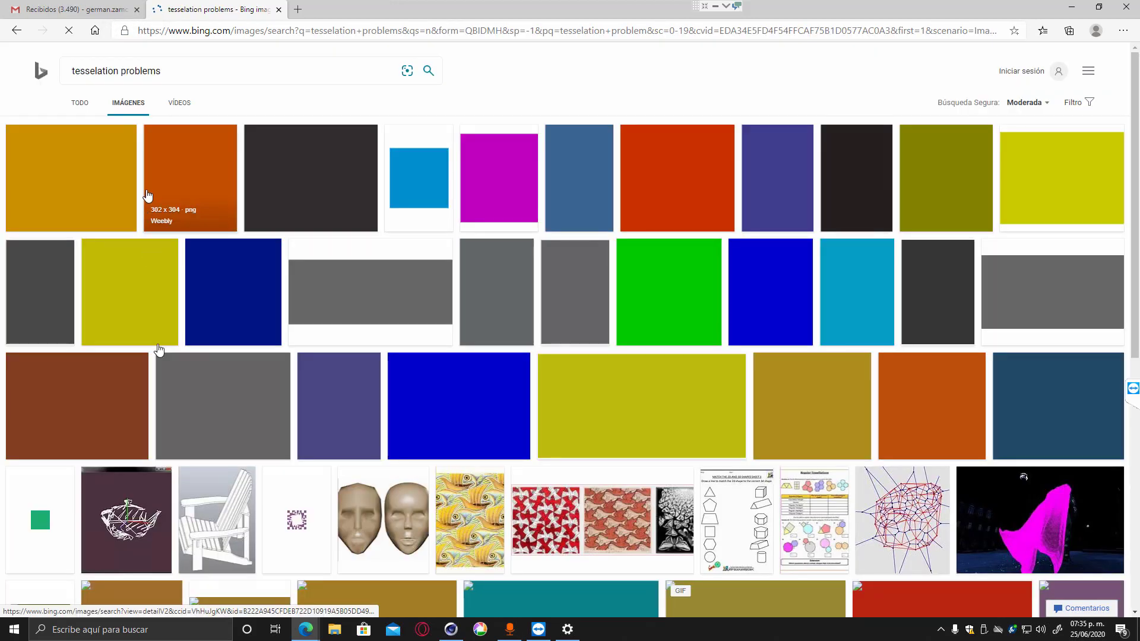
left_click(389, 518)
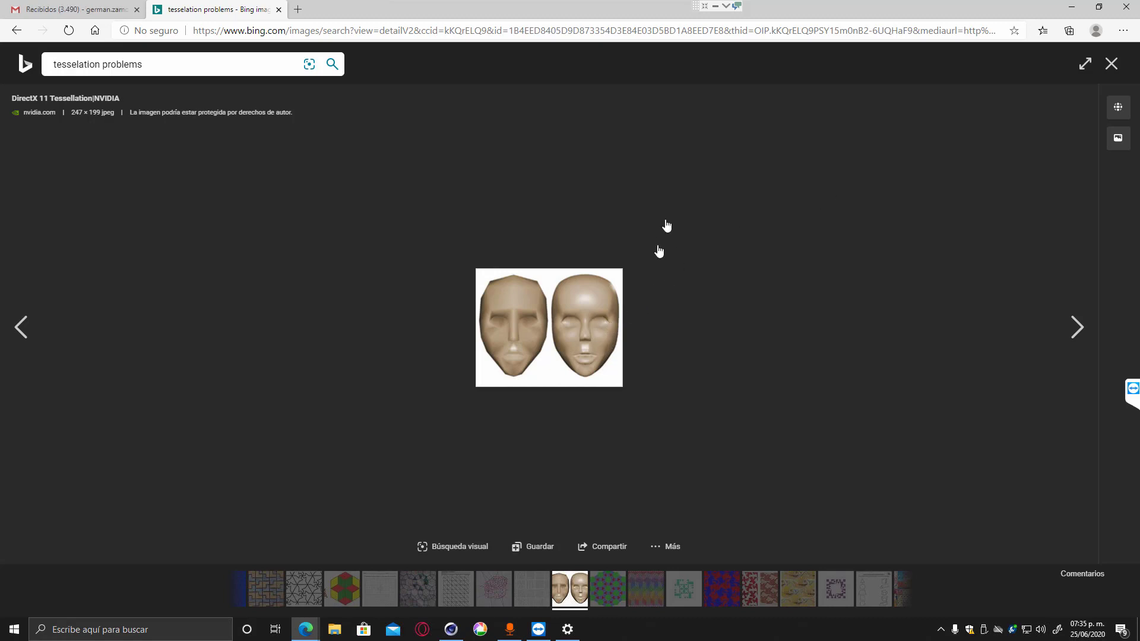
Close the enlarged face mask image, search Bing images for "tesselation problems 3D", and switch back to Cinema 4D.
left_click(1113, 64)
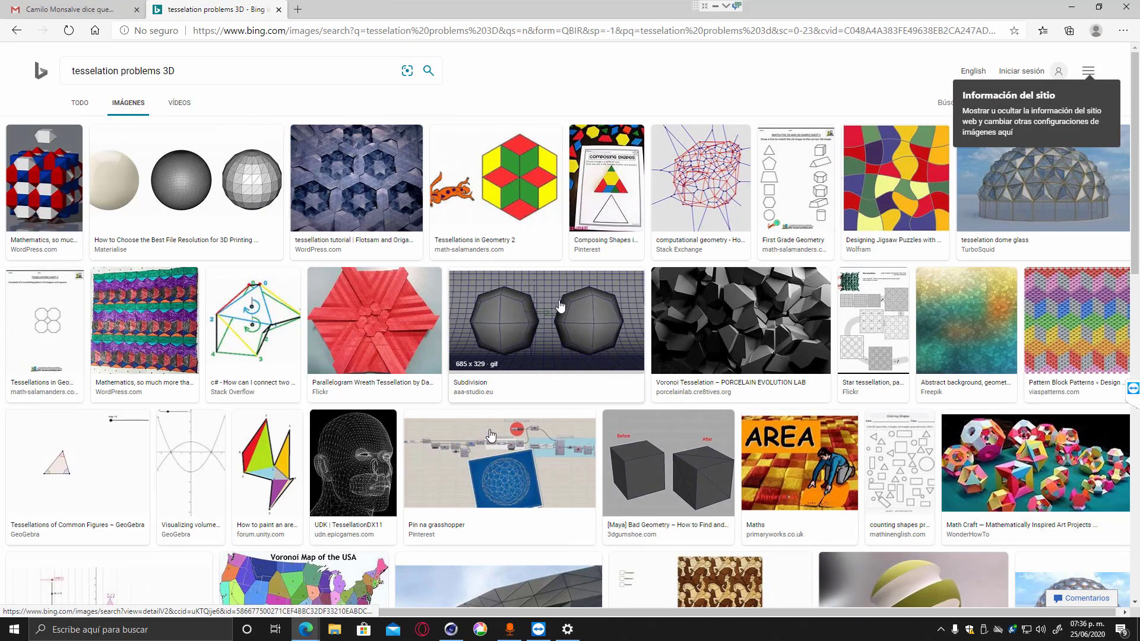
left_click(452, 629)
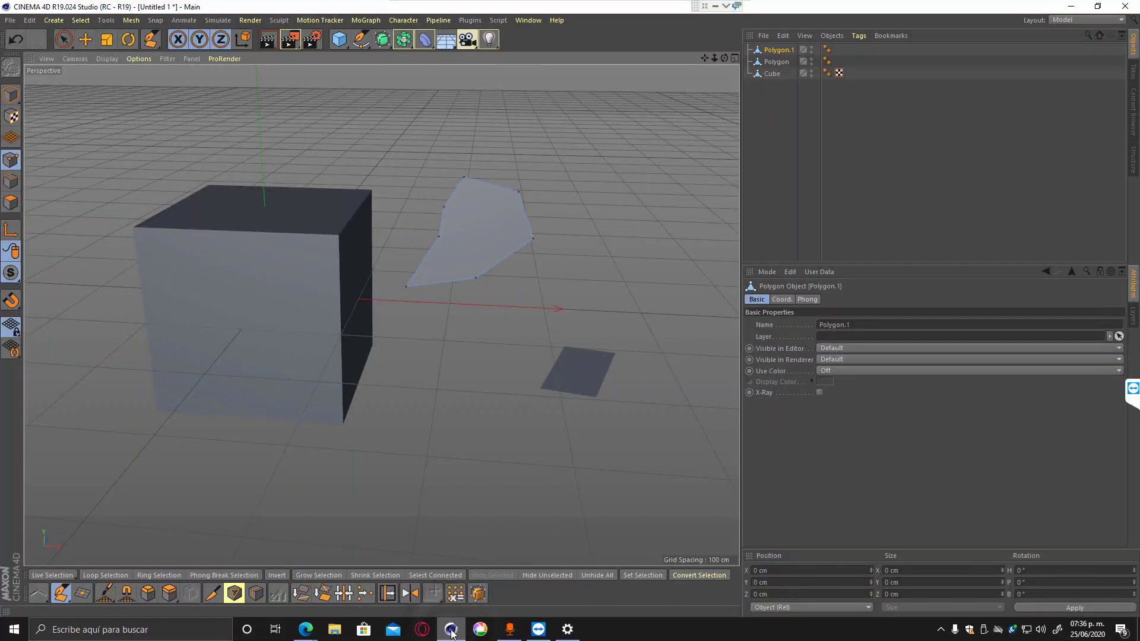
In model mode, deselect the polygon, add a sphere primitive and move it to about X 520 cm, Z 452 cm.
left_click(11, 94)
left_click(771, 106)
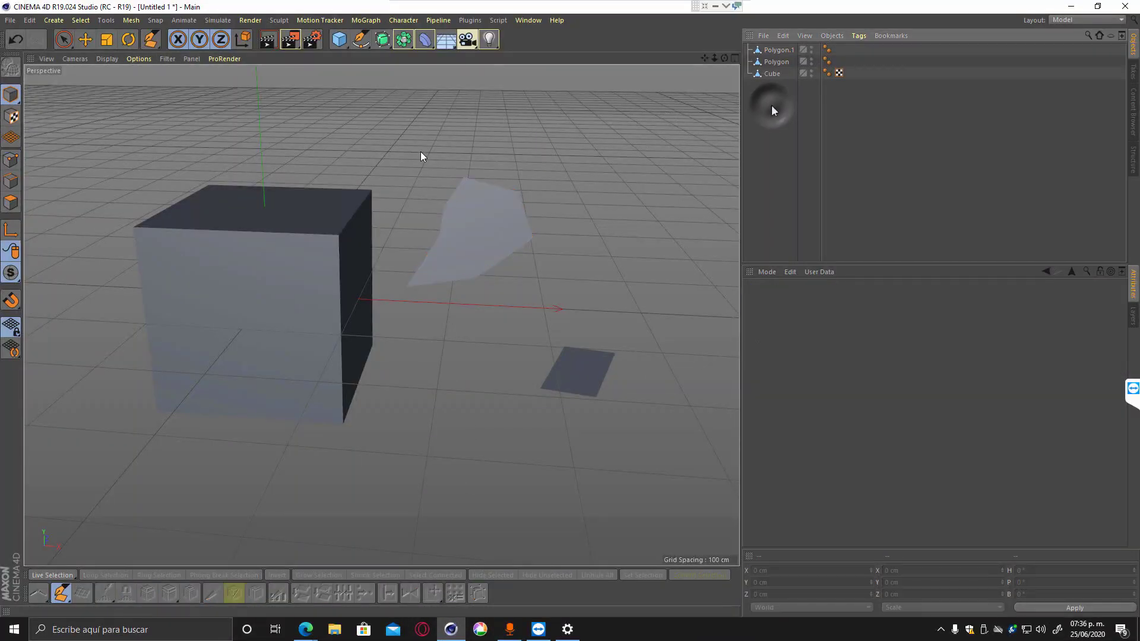
left_click(338, 39)
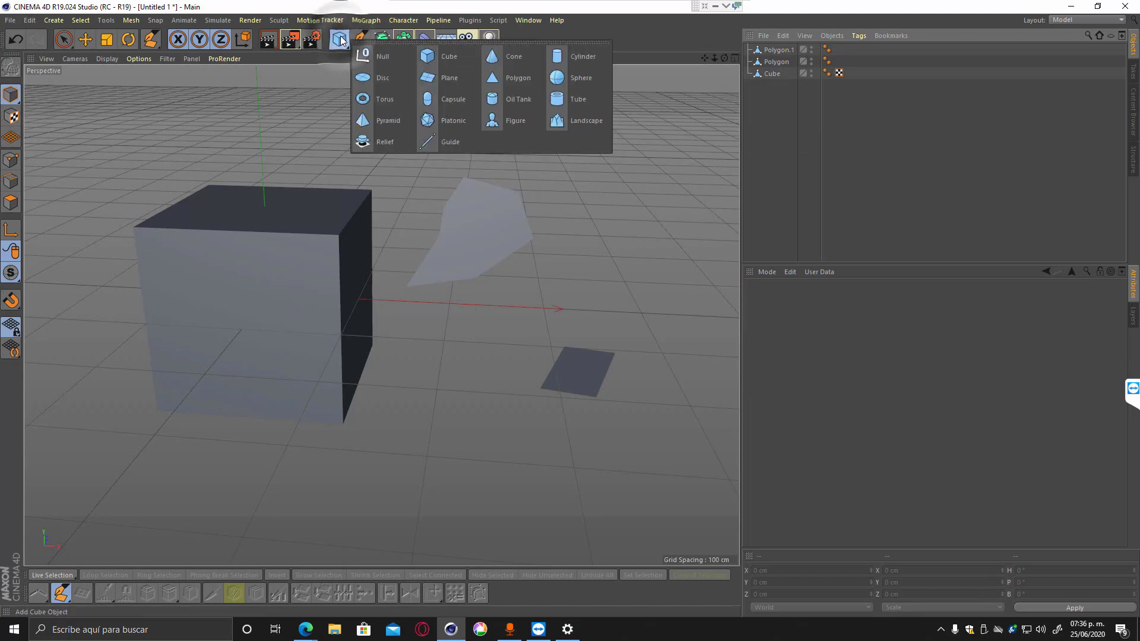
left_click(563, 80)
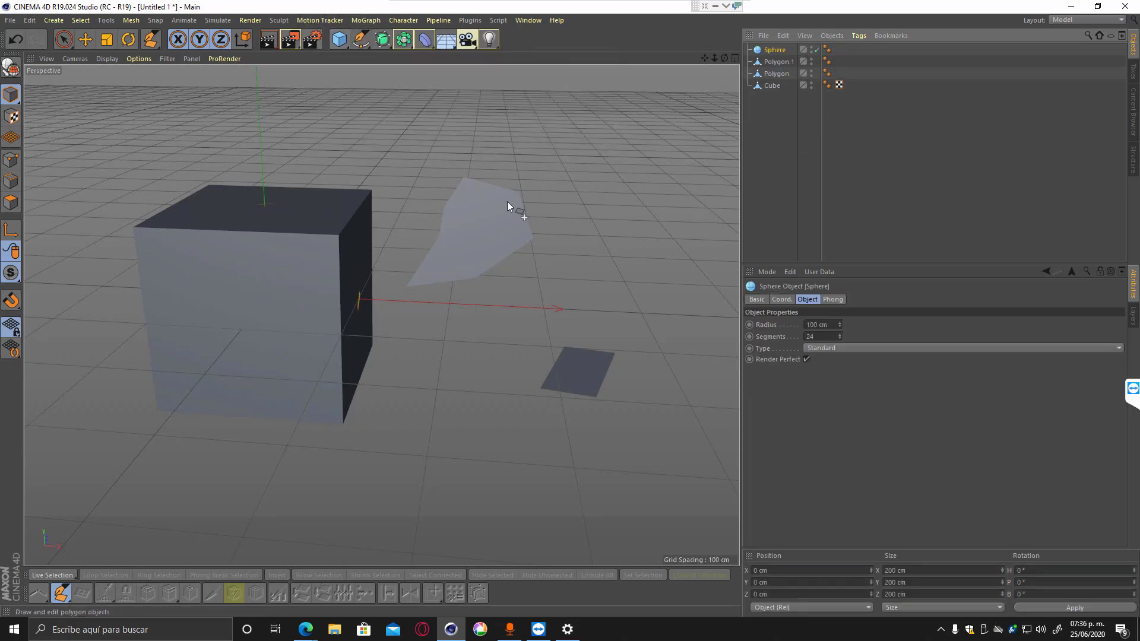
left_click(85, 39)
left_click_drag(293, 272, 723, 205)
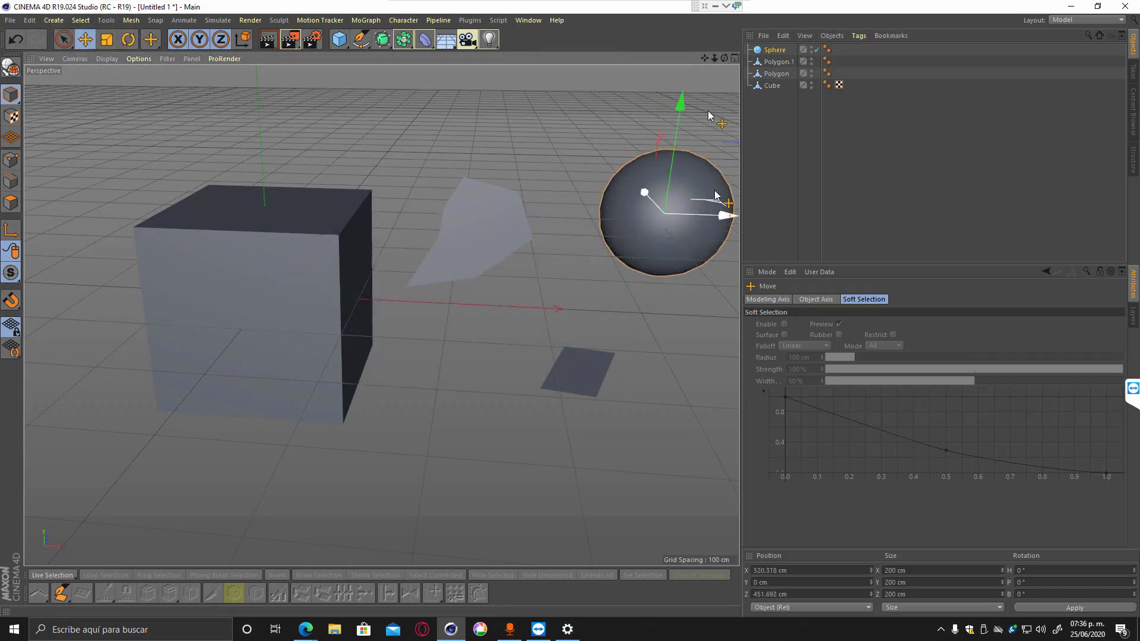
Frame the sphere and set the perspective view's display to Gouraud Shading (Lines) to show its mesh edges.
left_click_drag(704, 58, 565, 92)
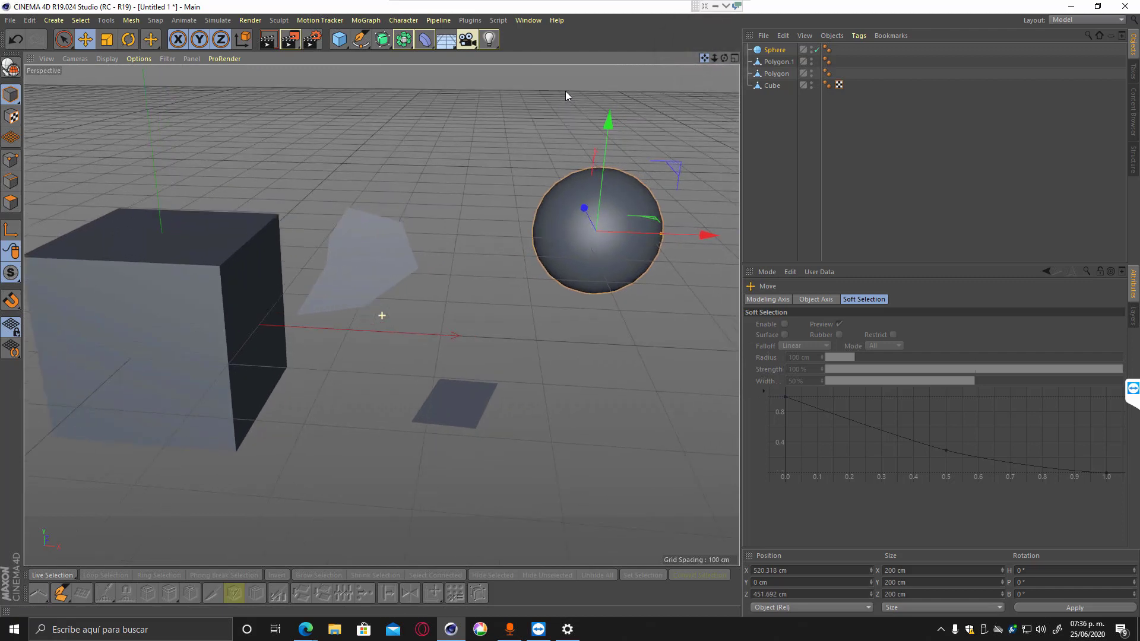
key("s")
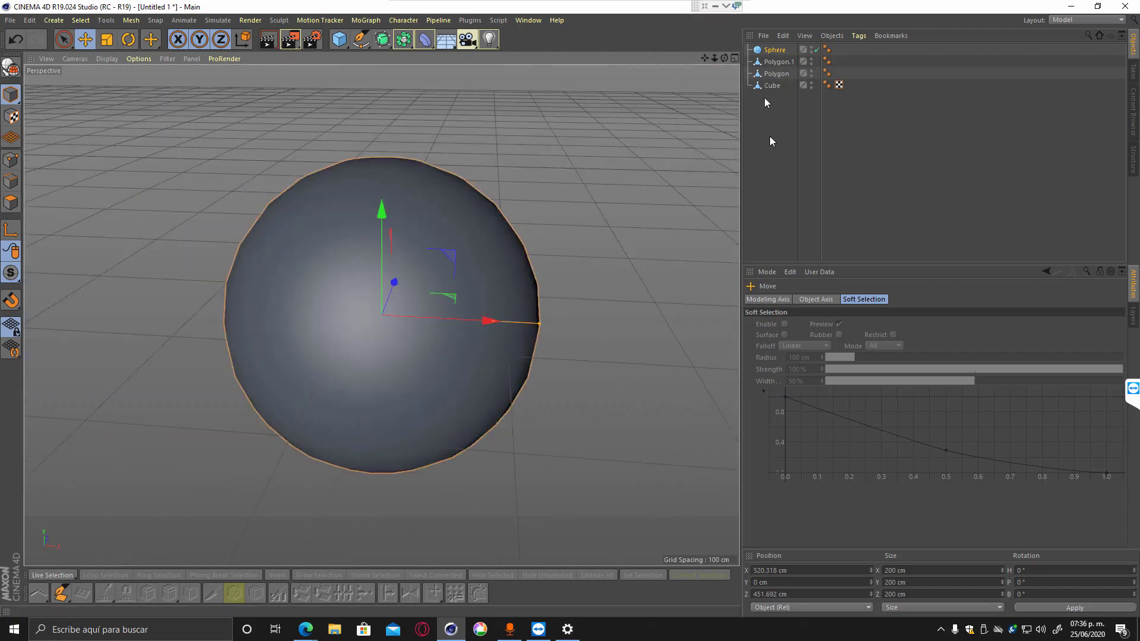
left_click(107, 59)
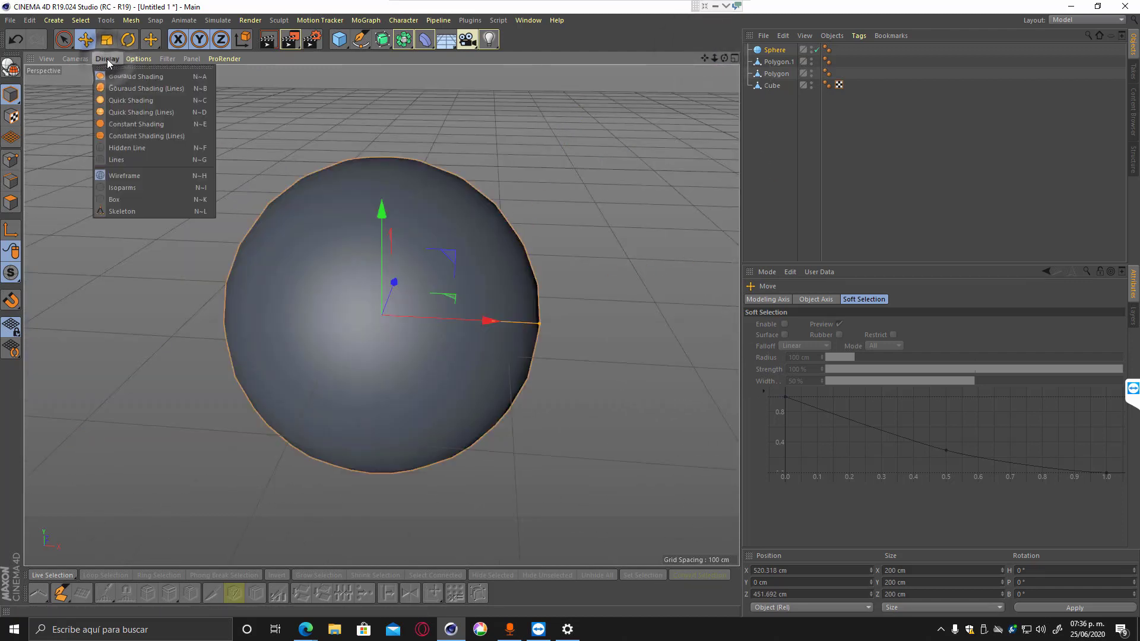
left_click(116, 89)
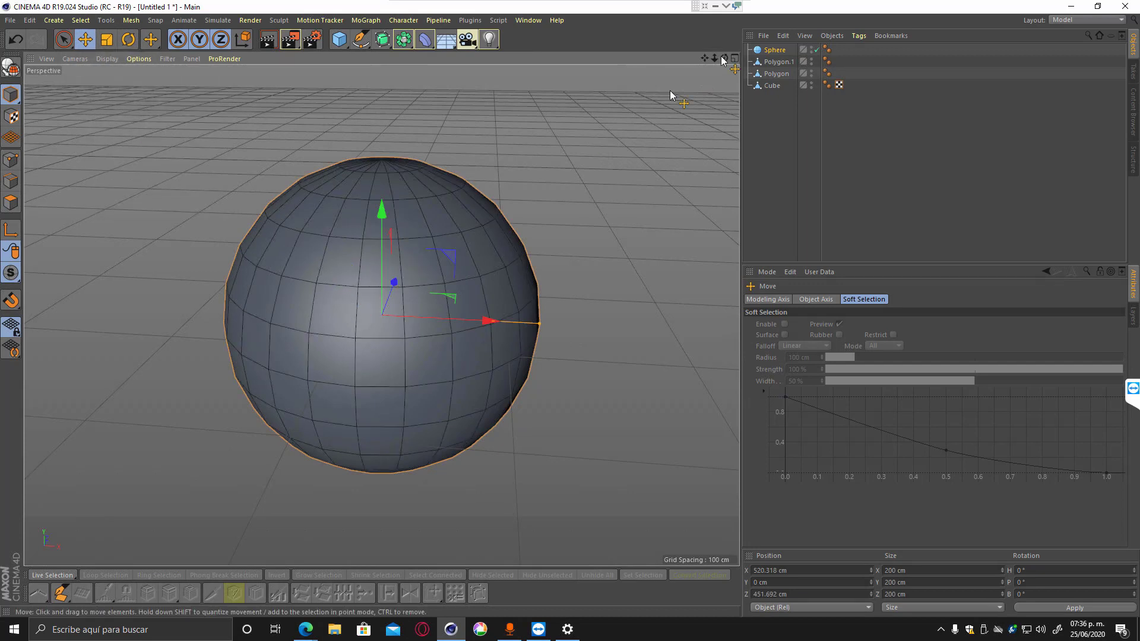
left_click_drag(724, 58, 694, 97)
left_click_drag(704, 57, 636, 111)
Set the sphere's type to Tetrahedron and inspect its triangular mesh.
left_click(773, 50)
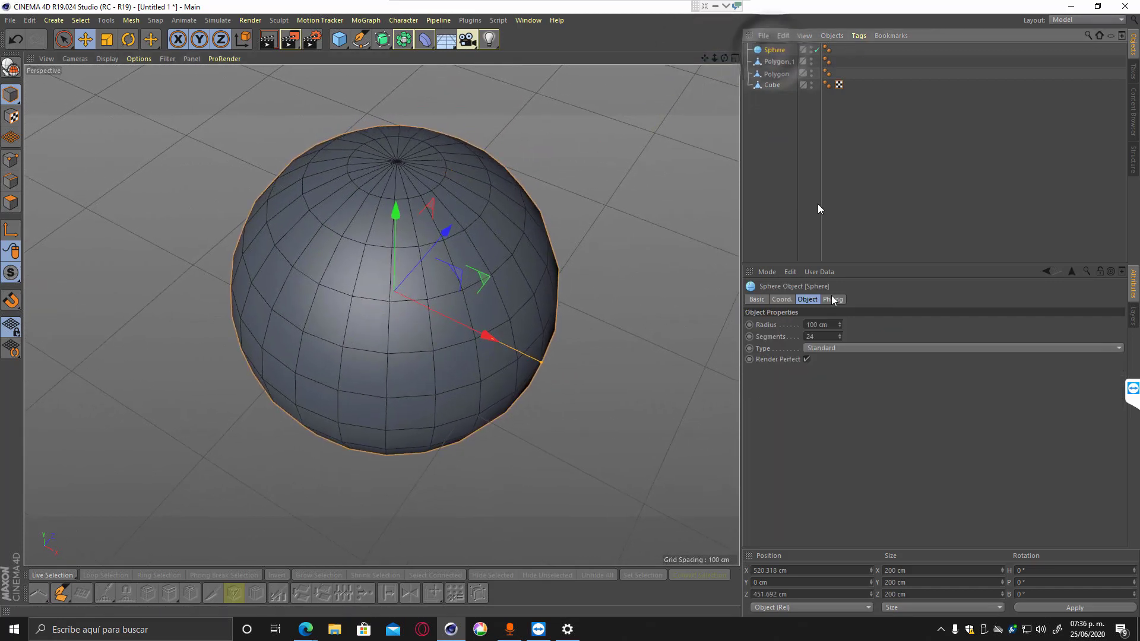
left_click(843, 348)
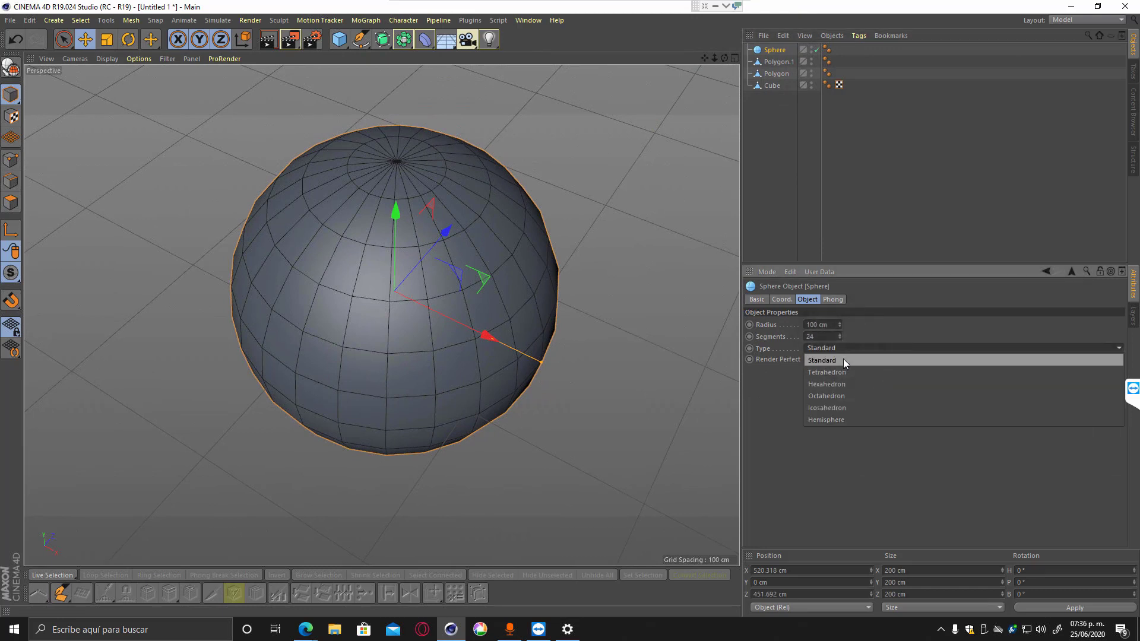
left_click(843, 372)
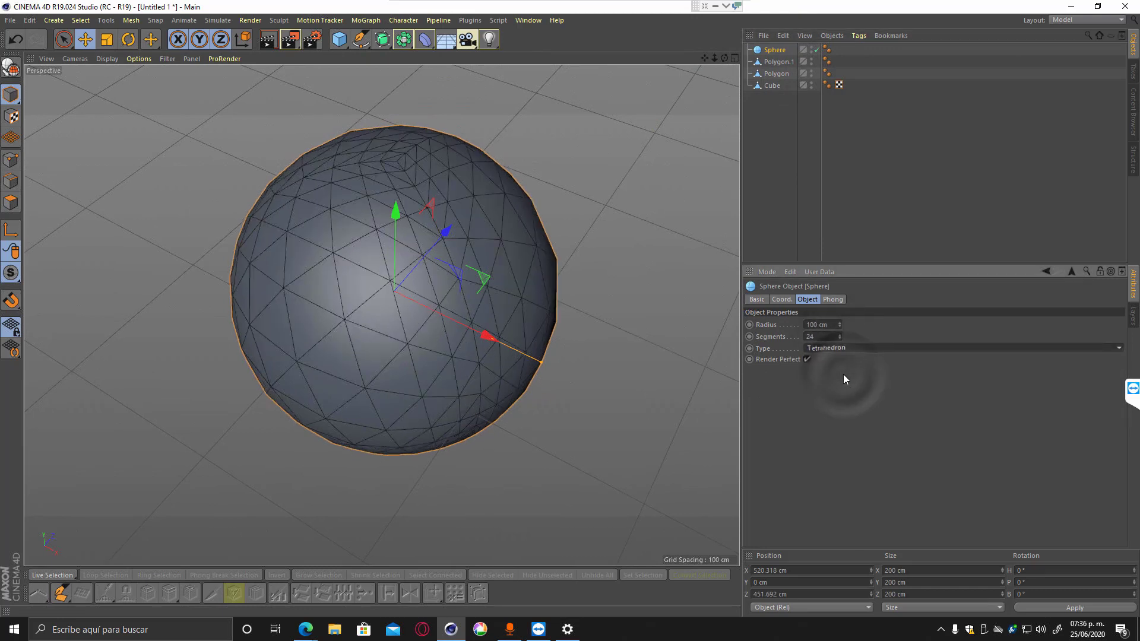
left_click_drag(724, 59, 752, 70)
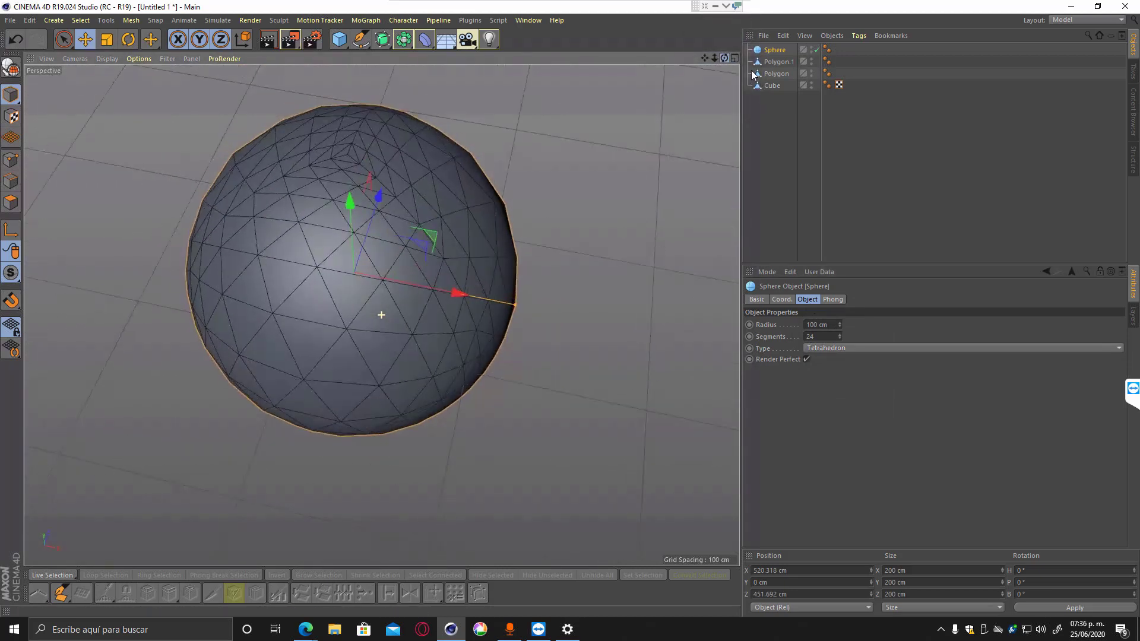
Change the sphere's type to Hexahedron and examine its four-sided mesh.
left_click(858, 348)
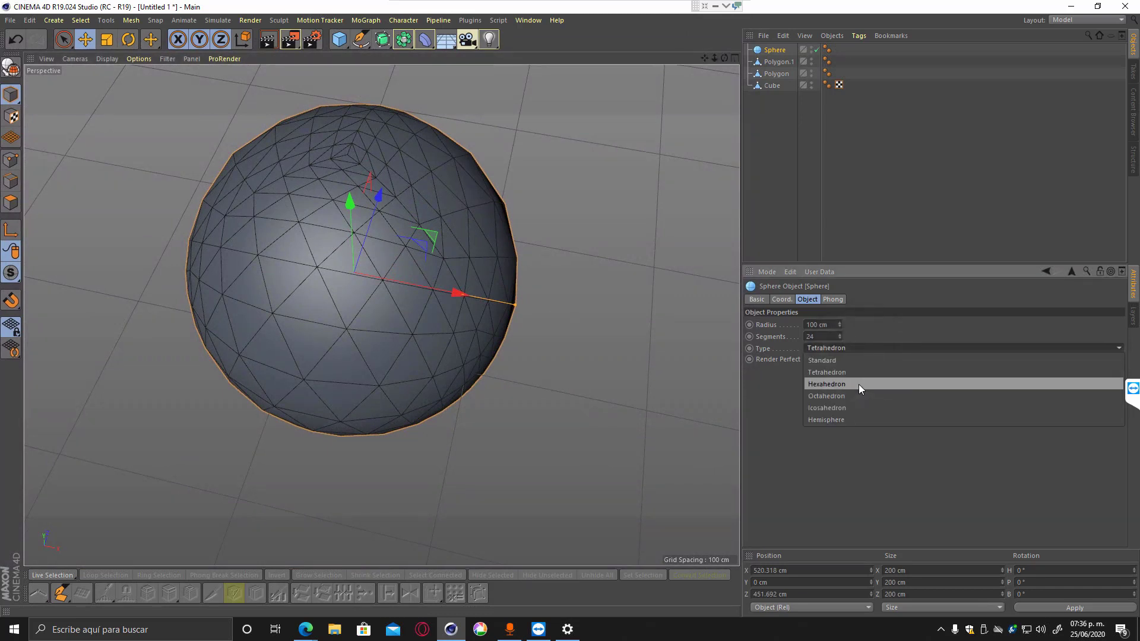
left_click(858, 384)
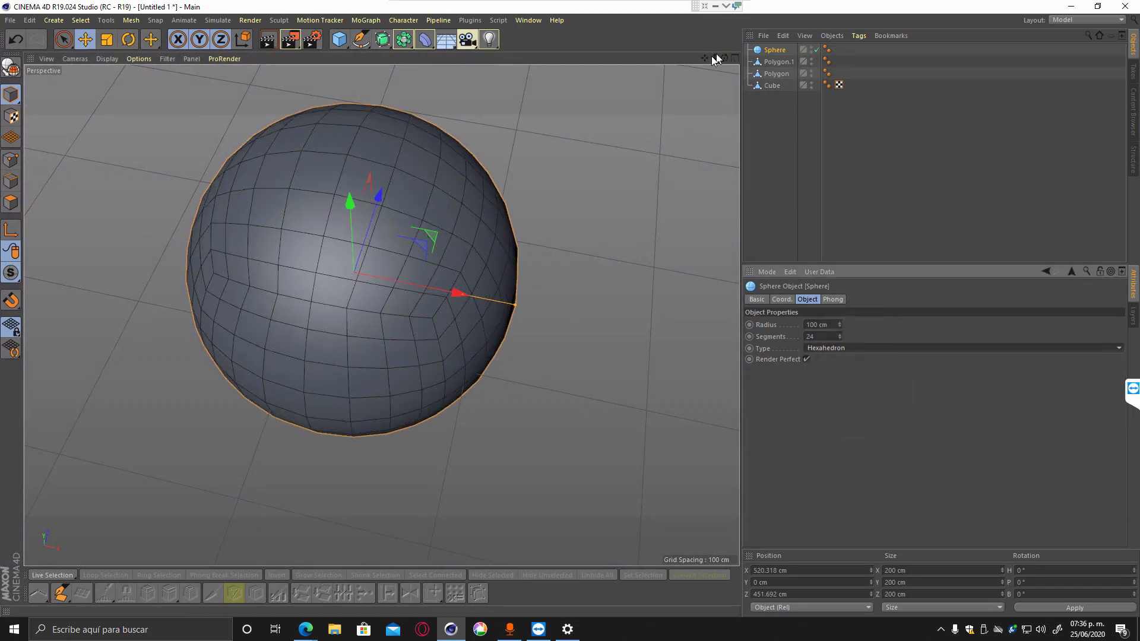
left_click_drag(704, 57, 670, 37)
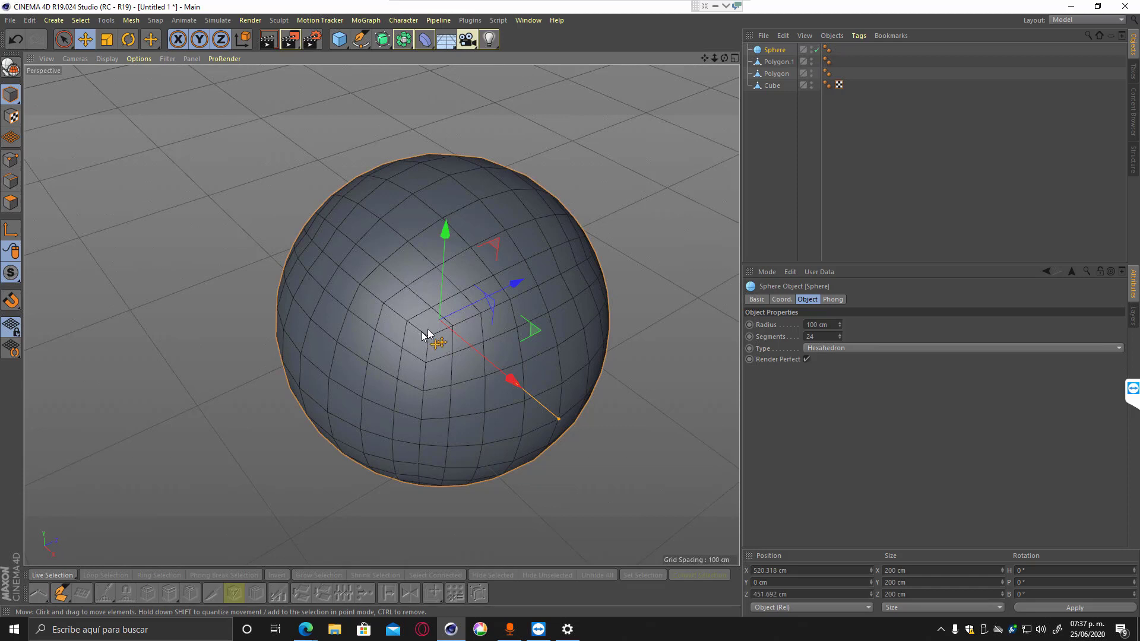
Try the Octahedron type and the Icosahedron type on the sphere to compare their triangle layouts.
left_click(911, 347)
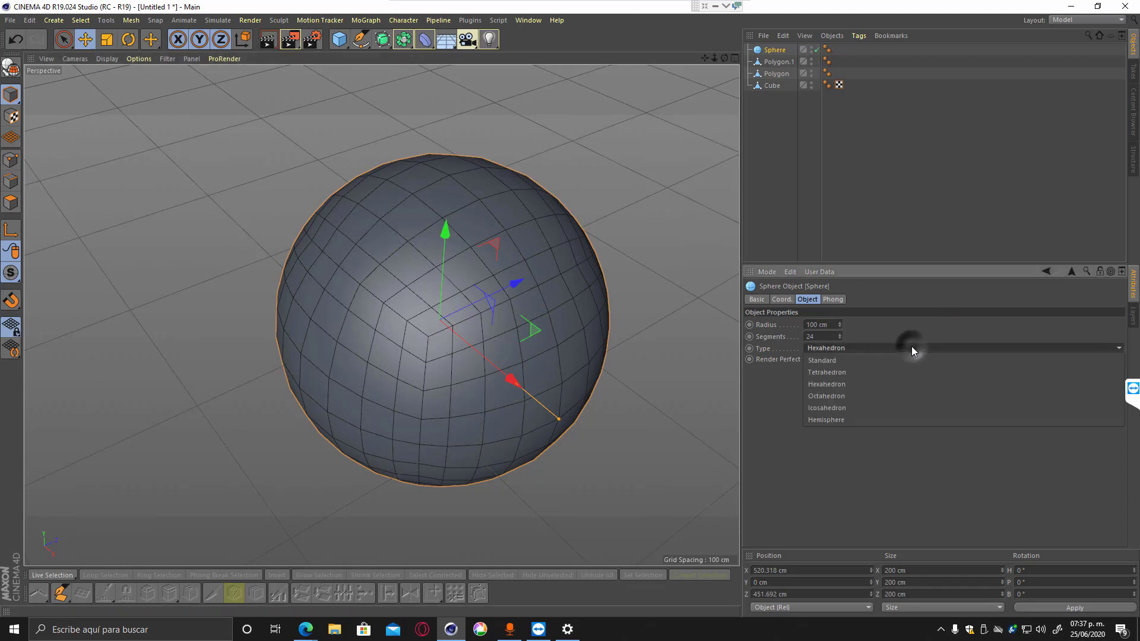
left_click(847, 395)
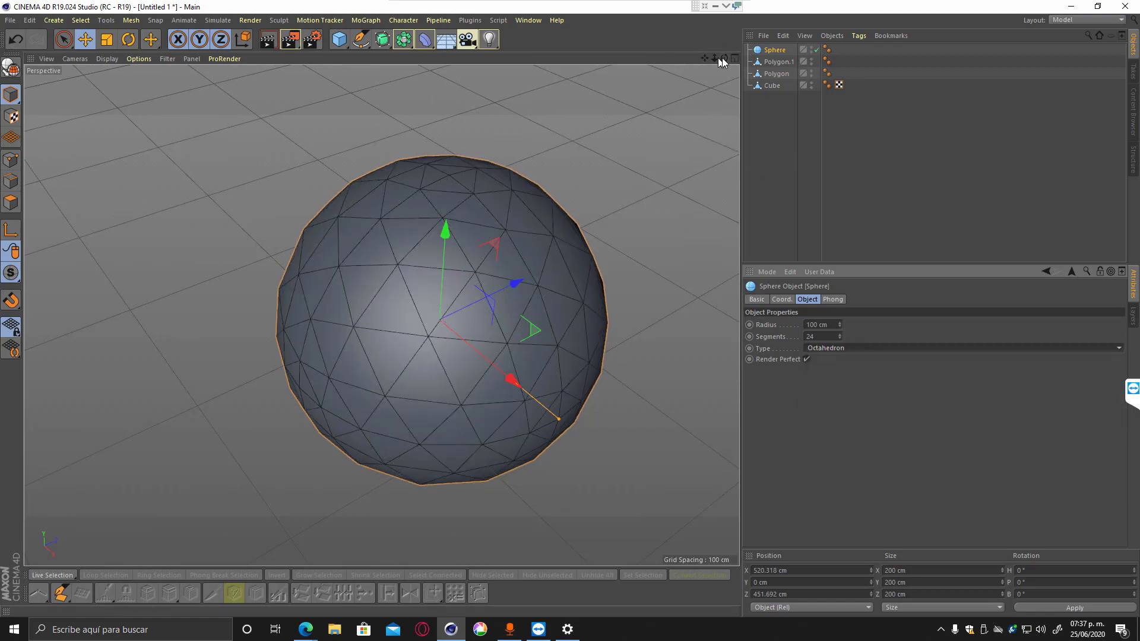
left_click_drag(723, 59, 896, 397)
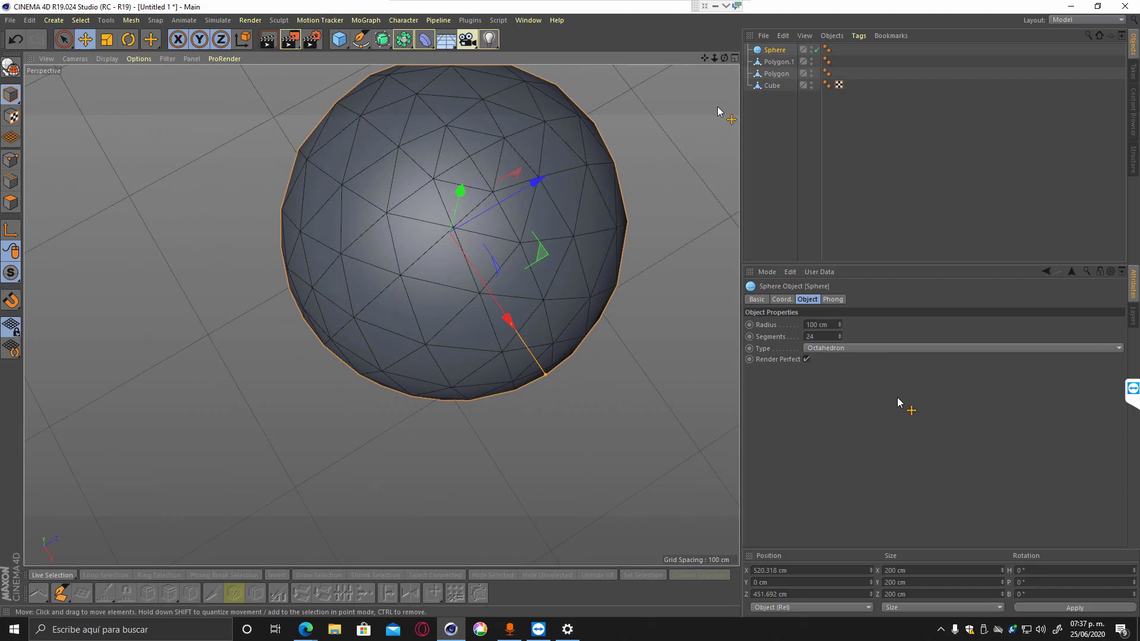
left_click(887, 351)
left_click(853, 408)
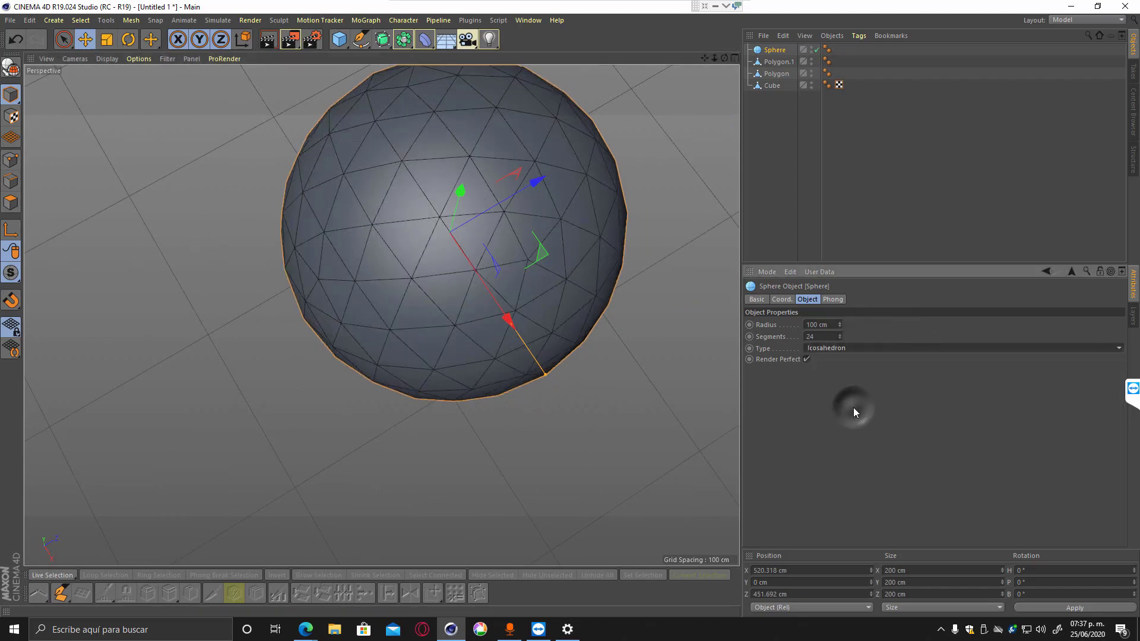
left_click_drag(704, 58, 649, 169)
Set the sphere's type to Hemisphere and inspect the dome from the side.
left_click(868, 347)
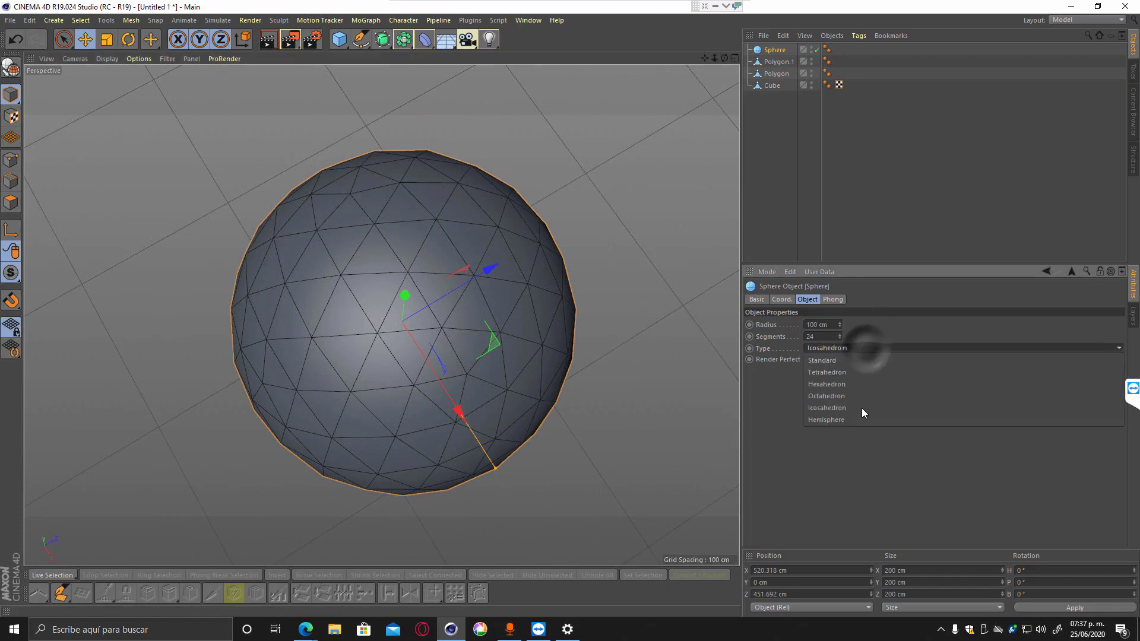
left_click(846, 419)
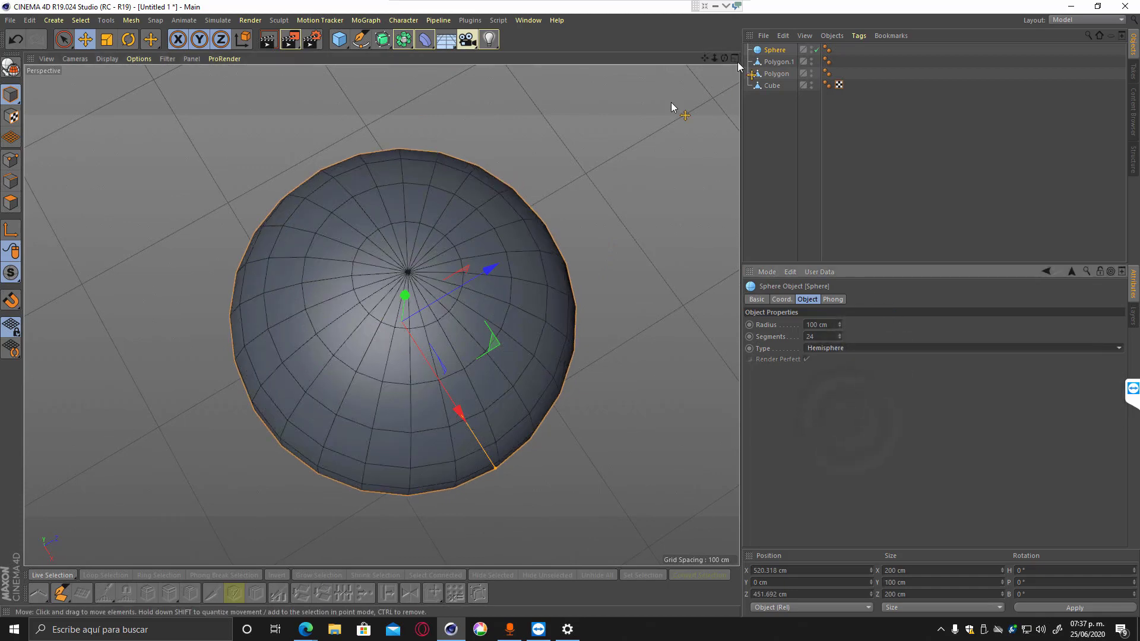
left_click_drag(725, 58, 725, 95)
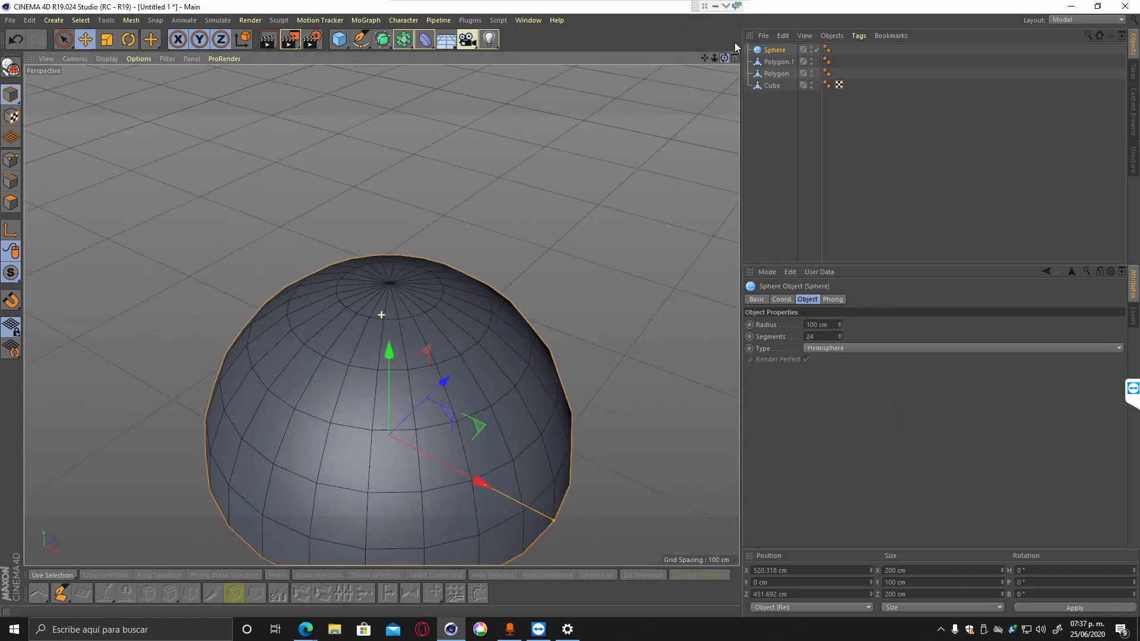
scroll(547, 234, "down", 2)
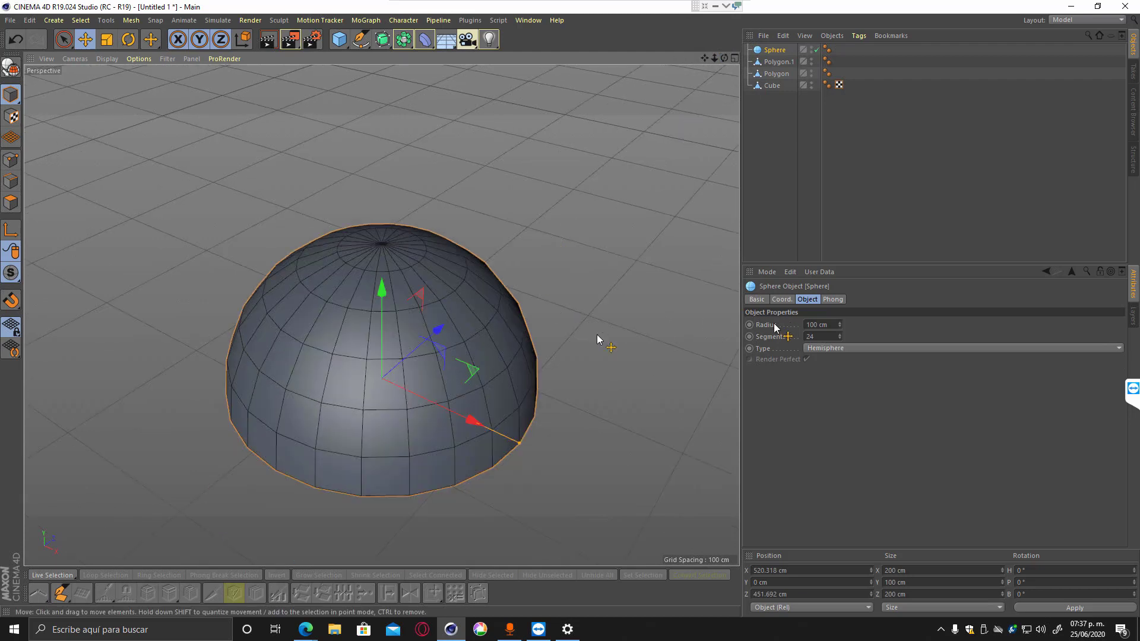
Switch the sphere's type to Standard and back to Hemisphere to compare the full and half shapes.
left_click(842, 351)
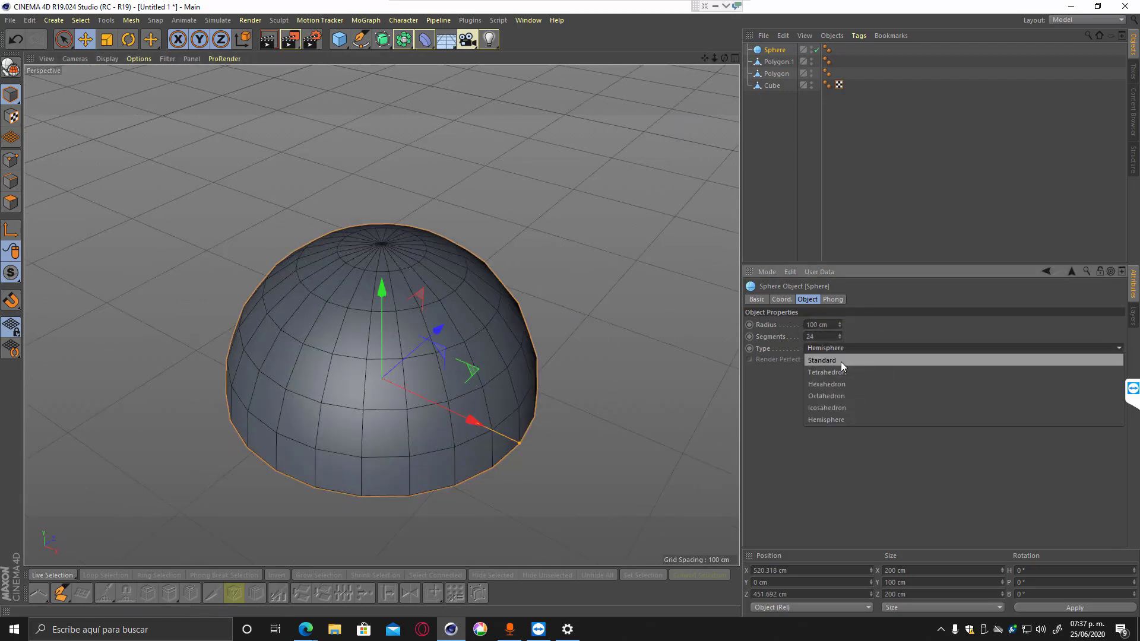
left_click(841, 361)
left_click(848, 348)
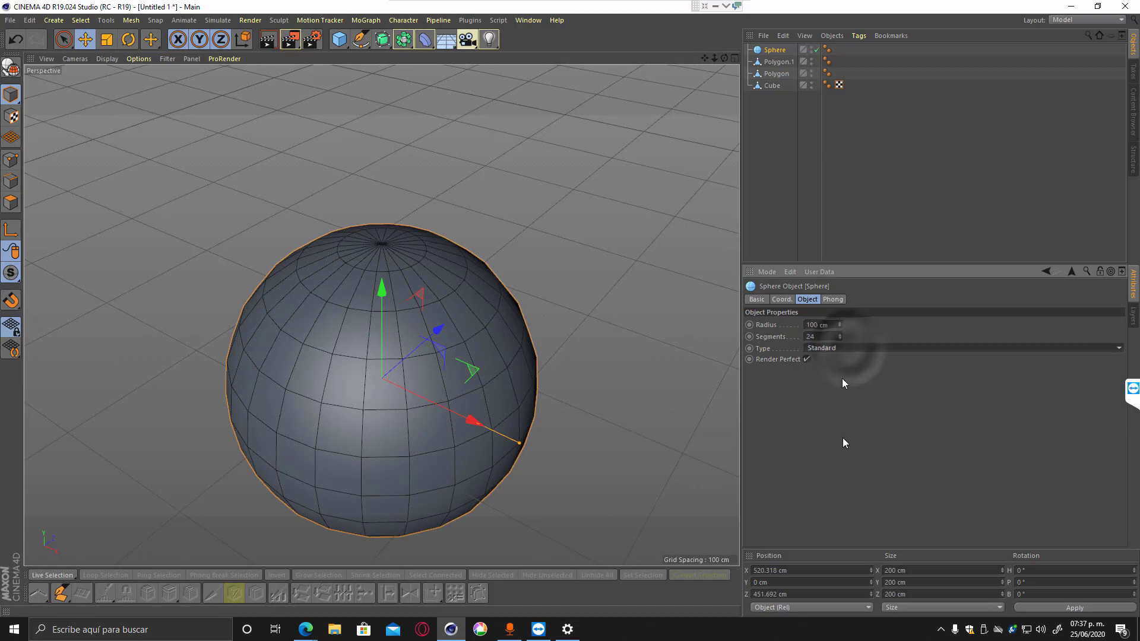
left_click(843, 349)
left_click(845, 420)
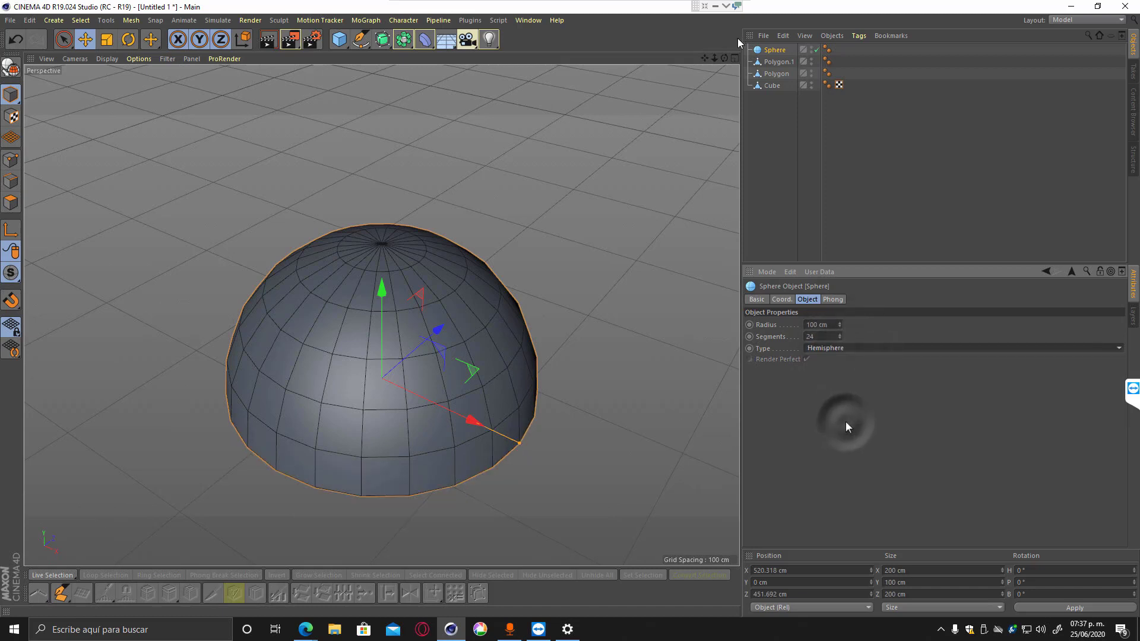
Examine the hemisphere's open underside from below, deselect it, and view it together with the cube and the two polygons.
left_click_drag(724, 58, 727, 12)
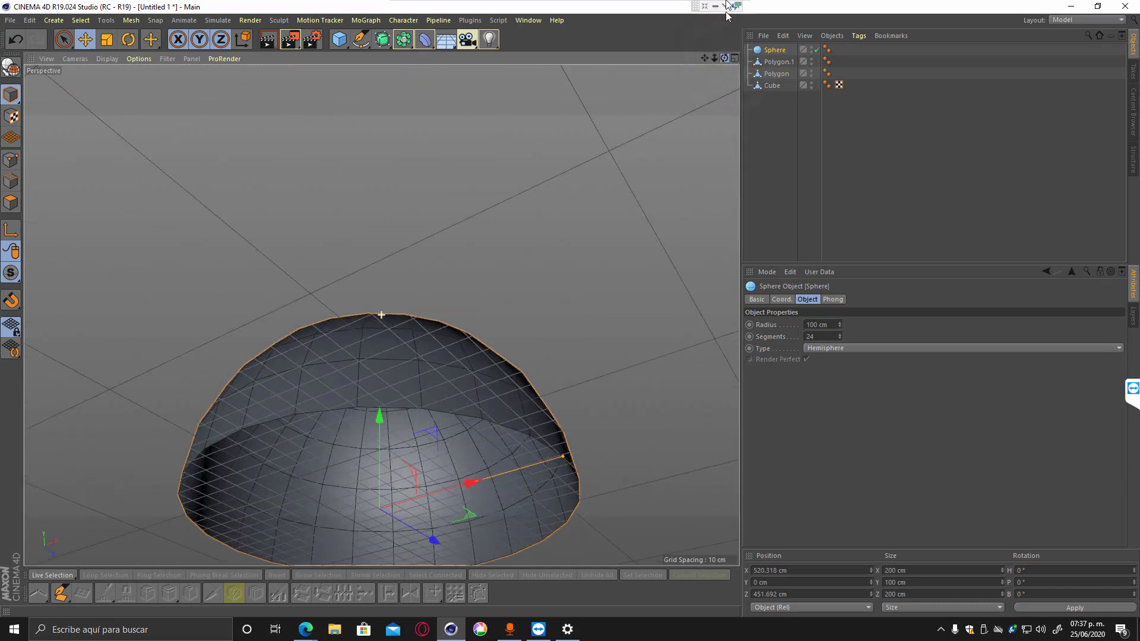
left_click_drag(704, 59, 706, 15)
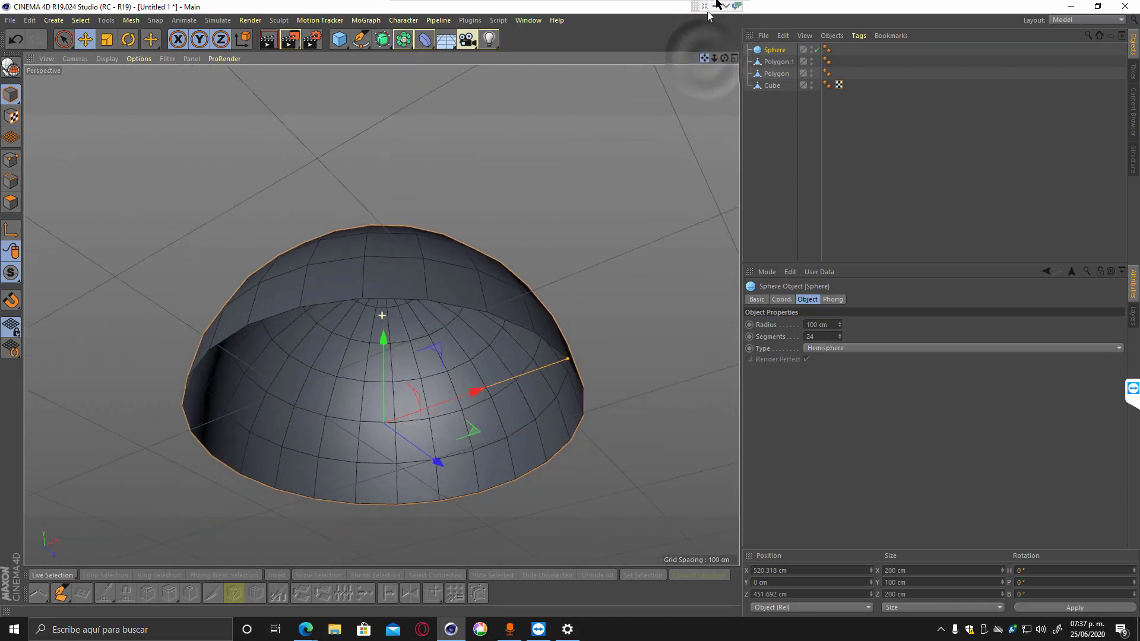
left_click_drag(688, 72, 664, 90)
left_click(533, 205)
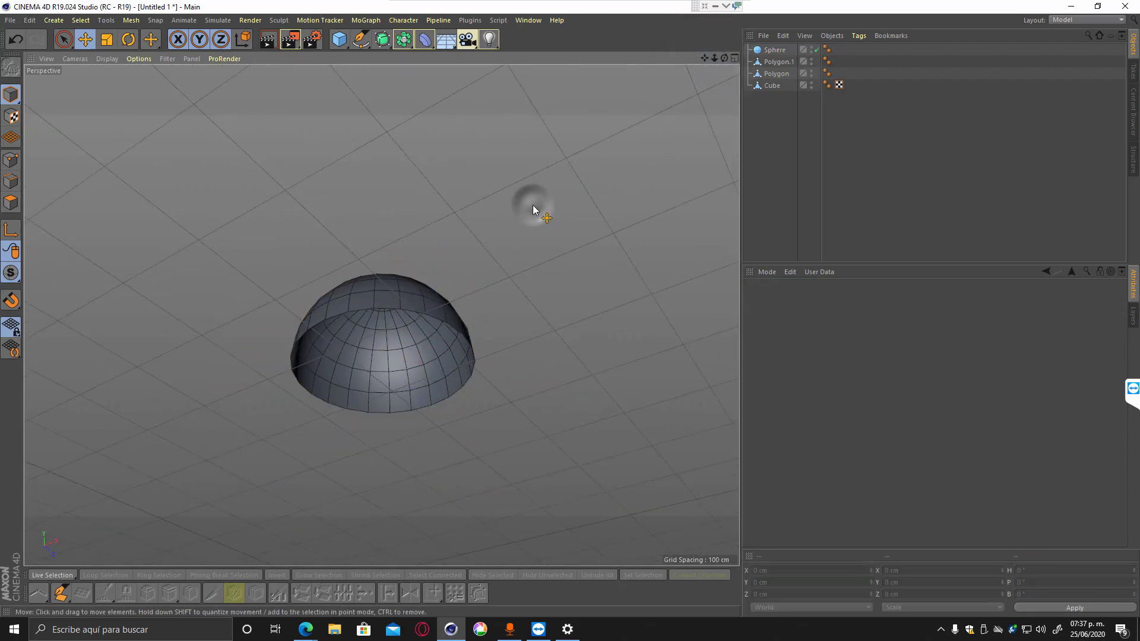
key("h")
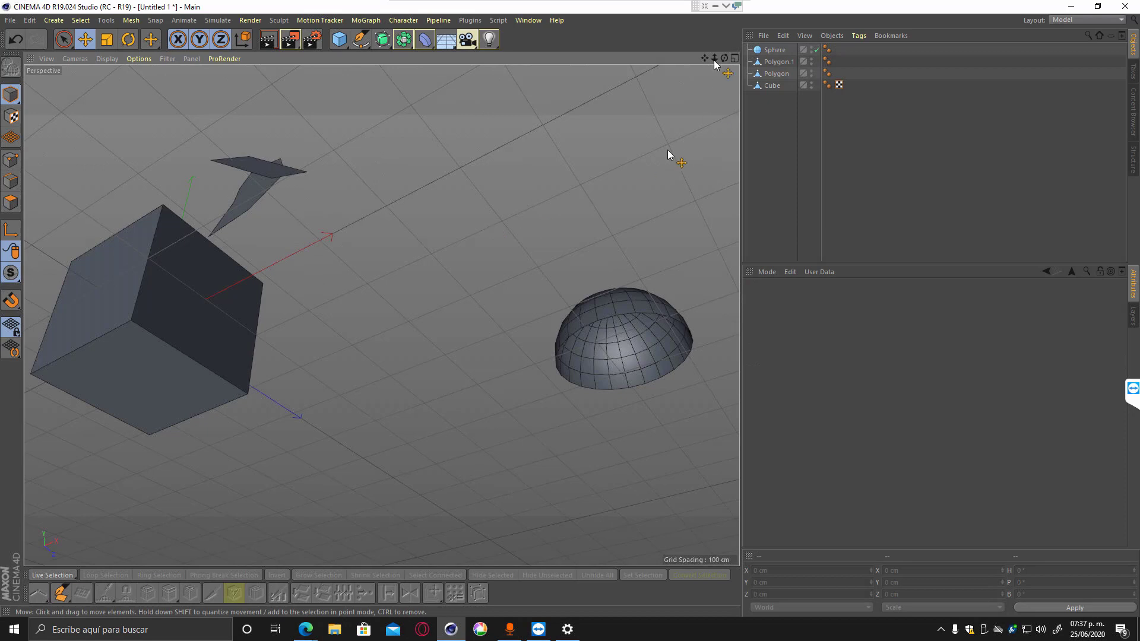
mouse_move(722, 106)
left_mouse_down()
mouse_move(706, 130)
mouse_move(721, 127)
left_mouse_up()
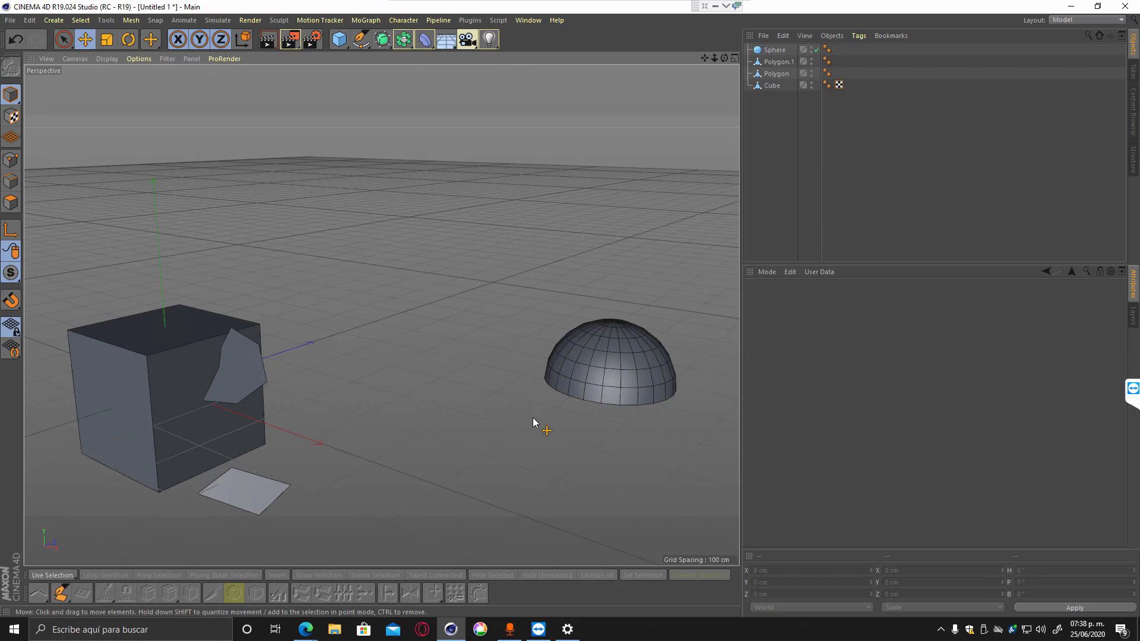
Delete all four objects, from the sphere through the cube, to empty the scene.
left_click(774, 50)
left_click(770, 88, "shift")
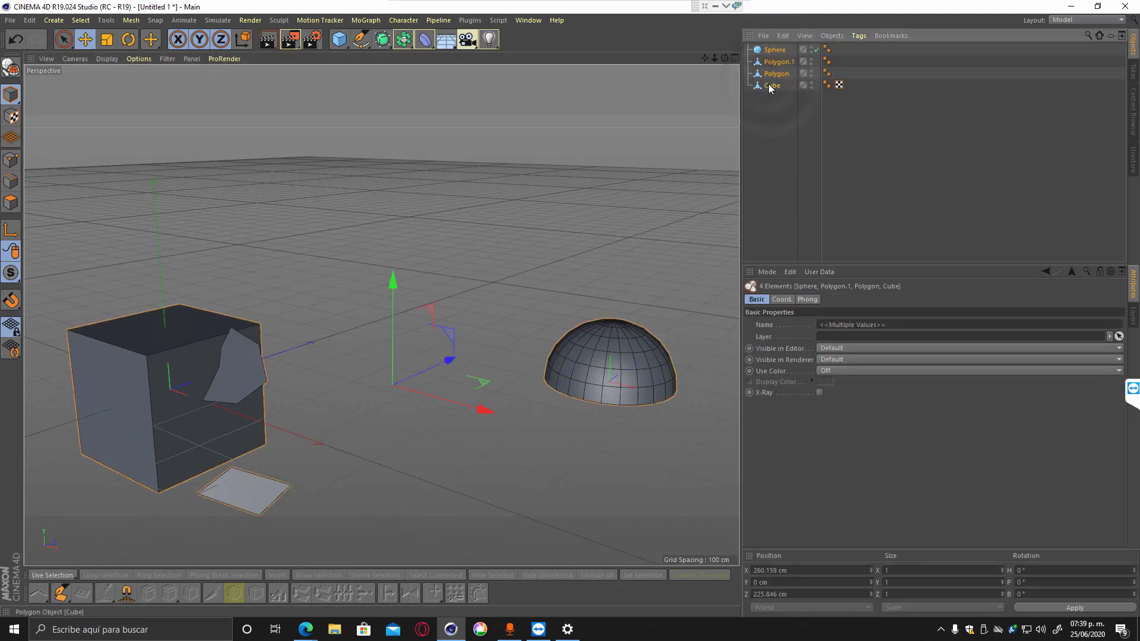
key("Delete")
left_click(419, 337)
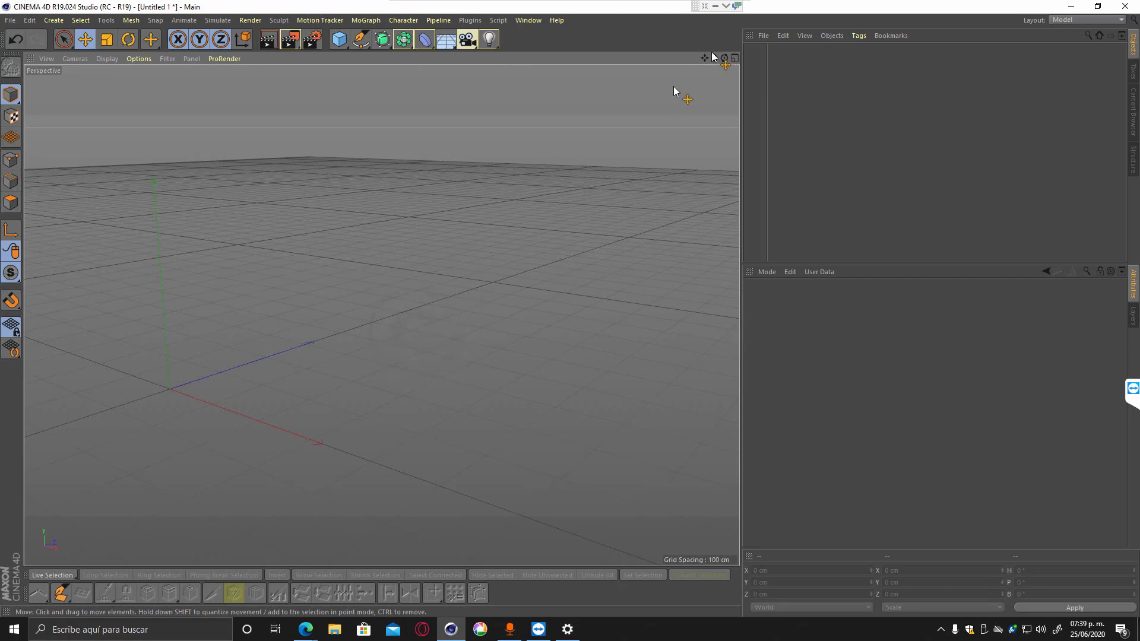
Add a default cube with 200 cm sides at the origin and make it an editable polygon object.
left_click_drag(704, 58, 952, 26)
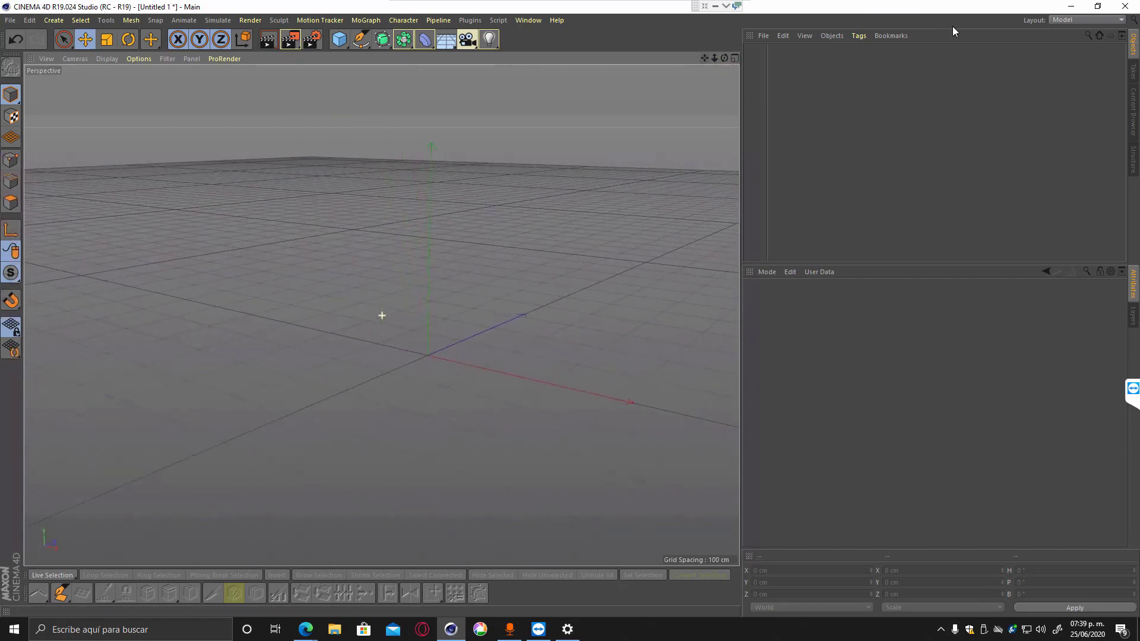
left_click(340, 41)
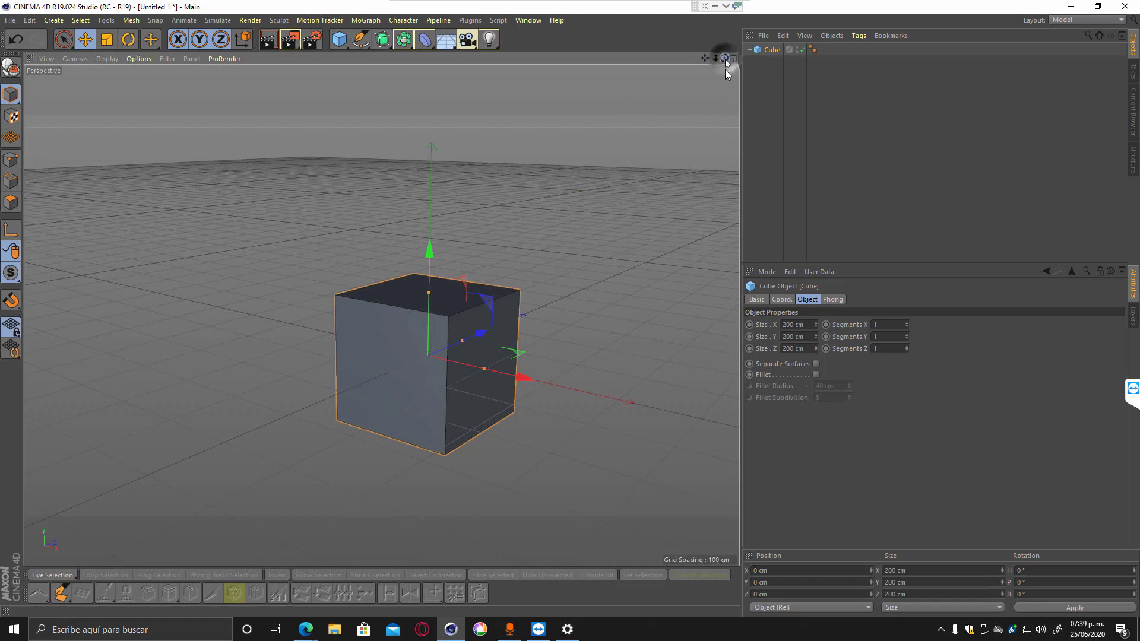
left_click_drag(726, 60, 679, 33)
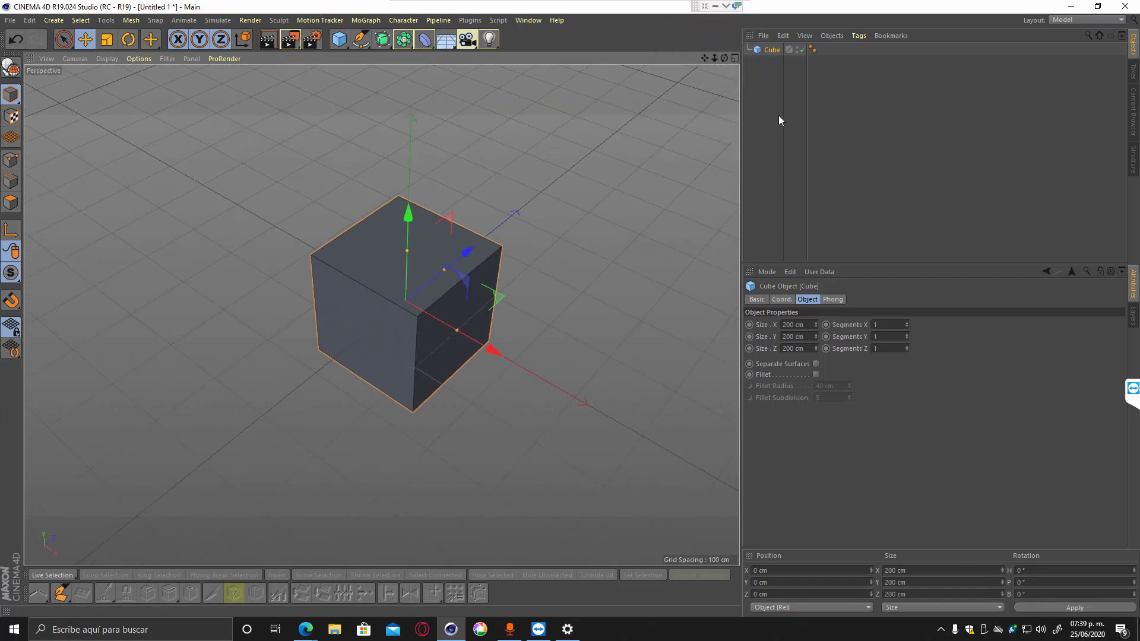
key("c")
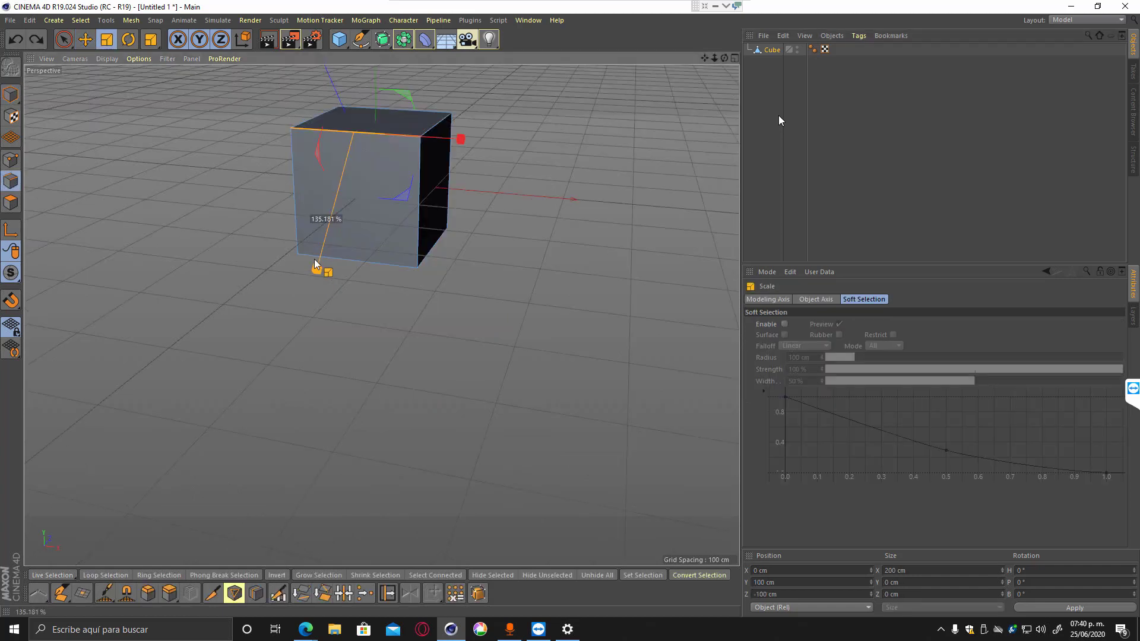
Flatten the whole cube into a slab by scaling it along Y to a height of about 53 cm.
left_click_drag(424, 169, 323, 226, "alt")
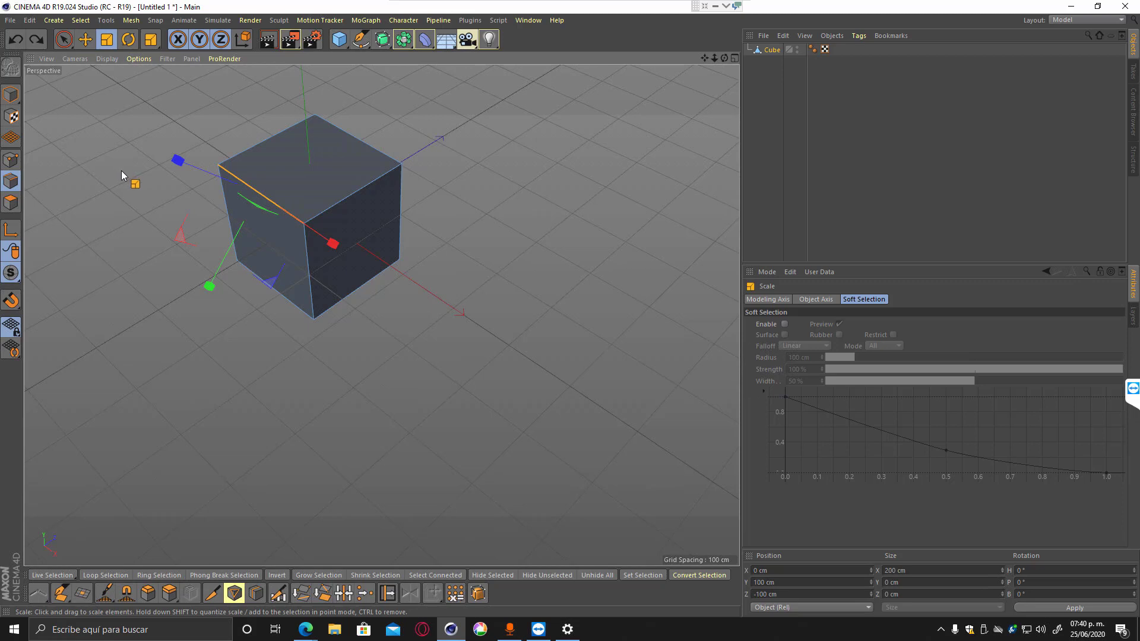
left_click_drag(705, 58, 705, 115)
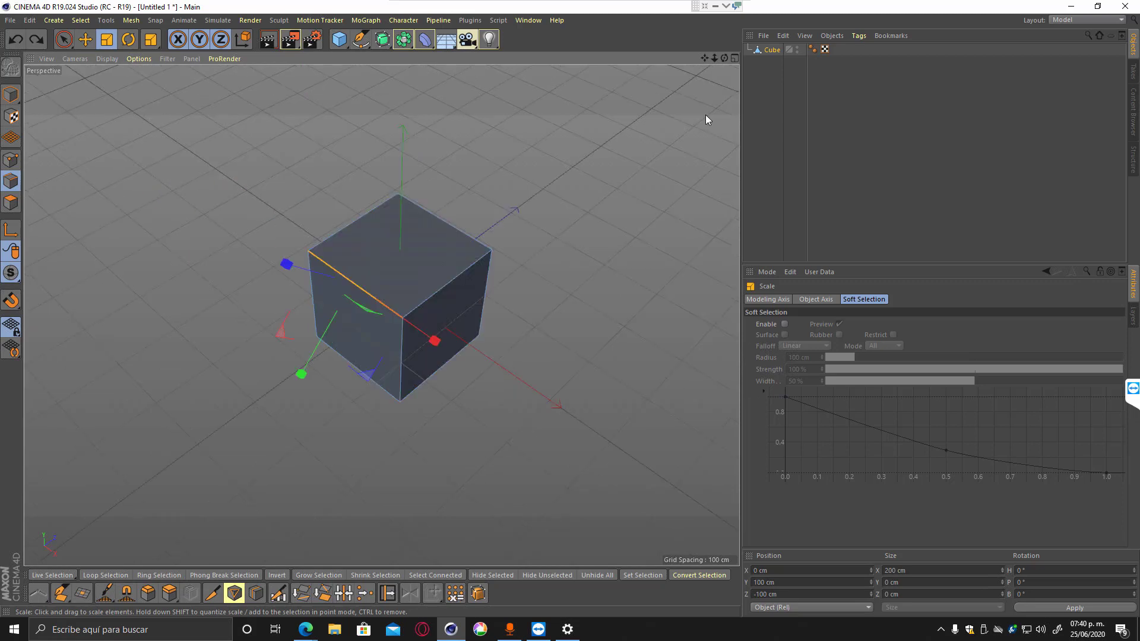
left_click(10, 95)
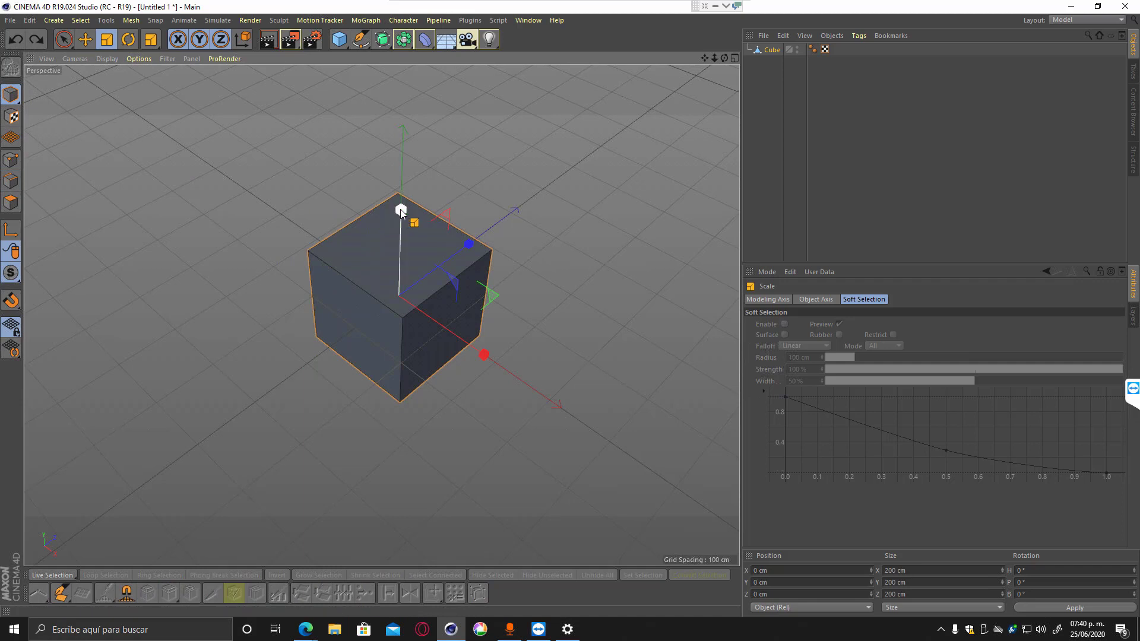
left_click_drag(401, 212, 400, 275)
left_click_drag(724, 58, 734, 12)
left_click_drag(689, 133, 456, 365)
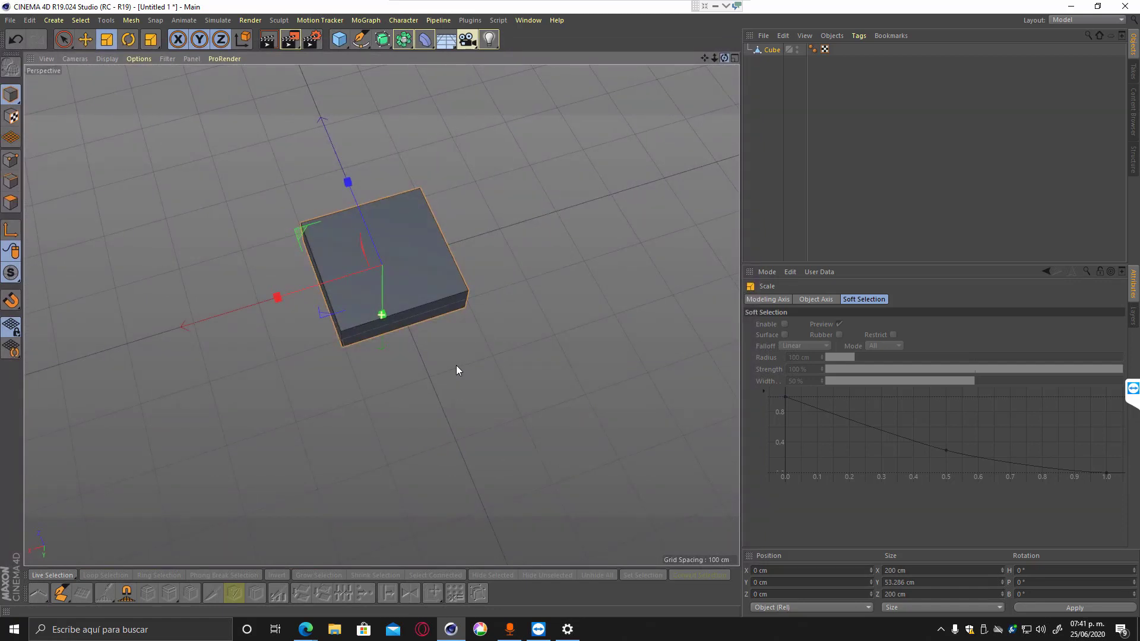
left_click_drag(456, 366, 725, 59)
left_click(770, 72)
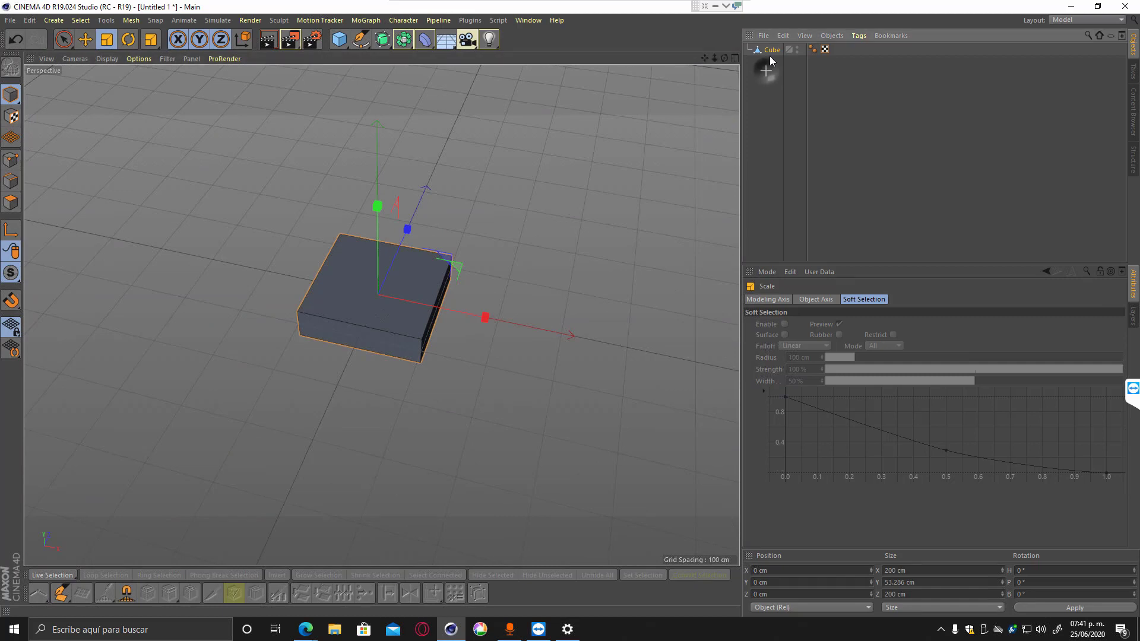
left_click(771, 50)
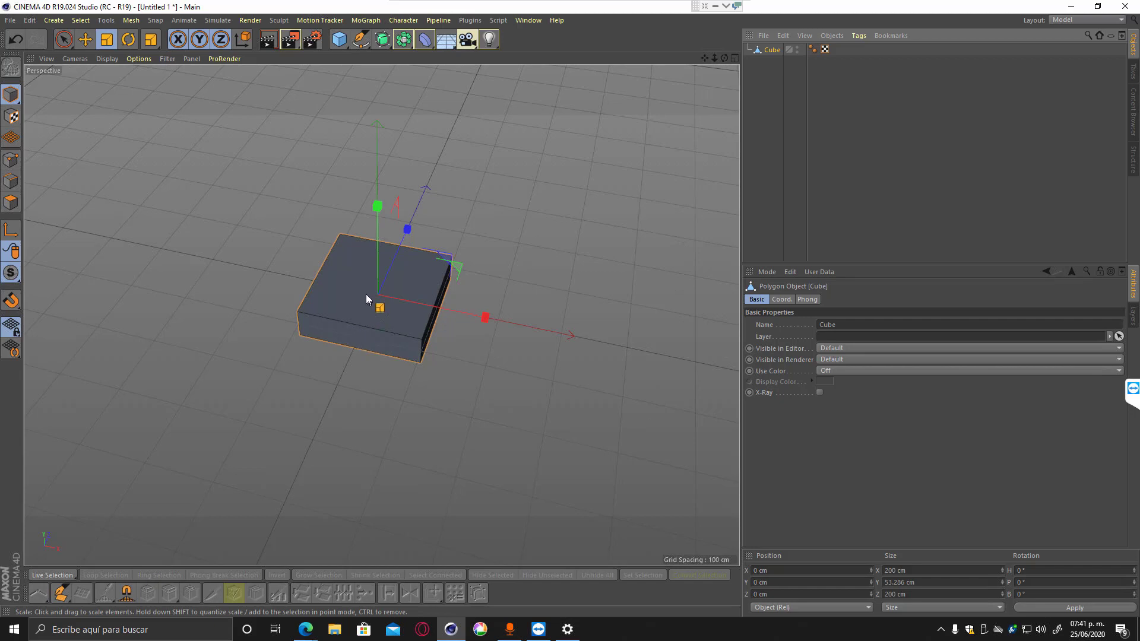
Try the Plane Cut tool on the slab with World plane mode and the YZ plane, without committing a cut.
left_click(10, 159)
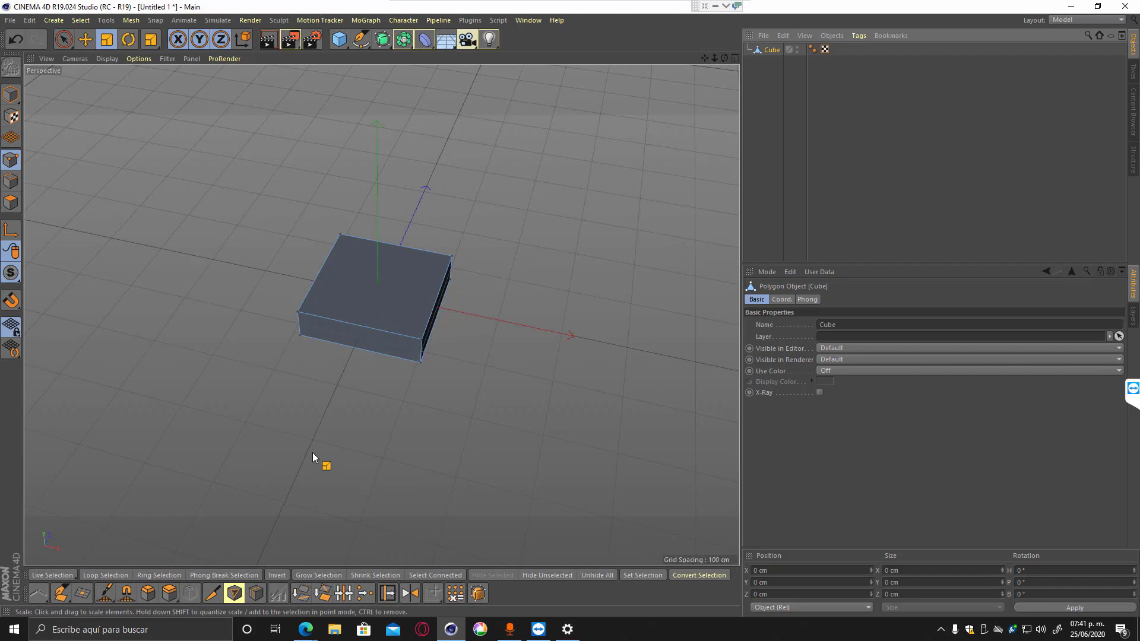
key("k")
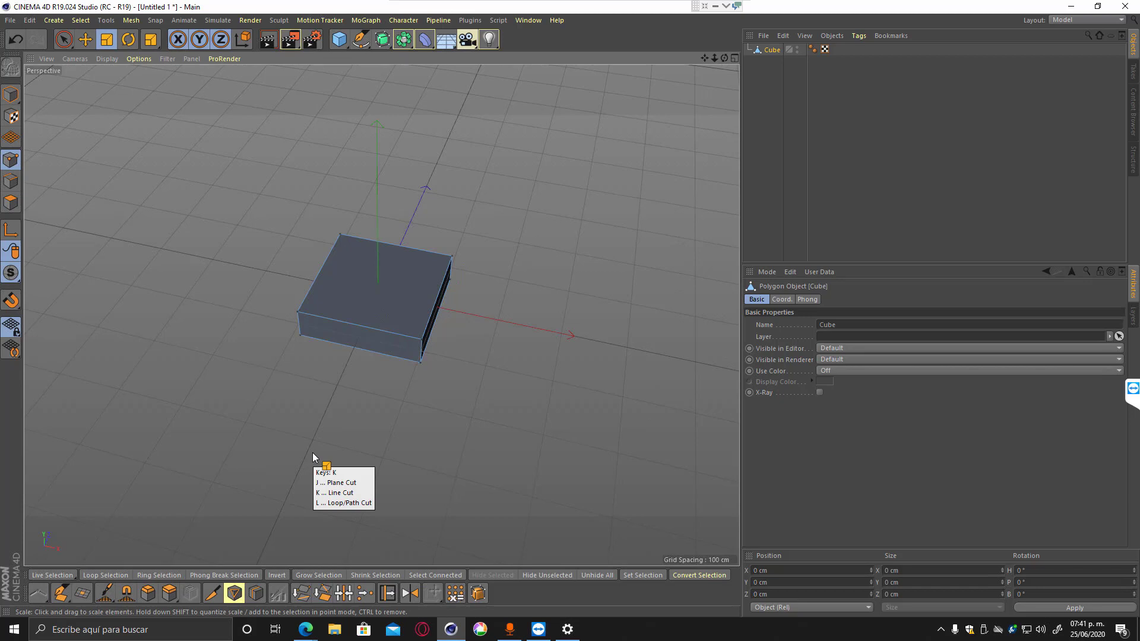
key("j")
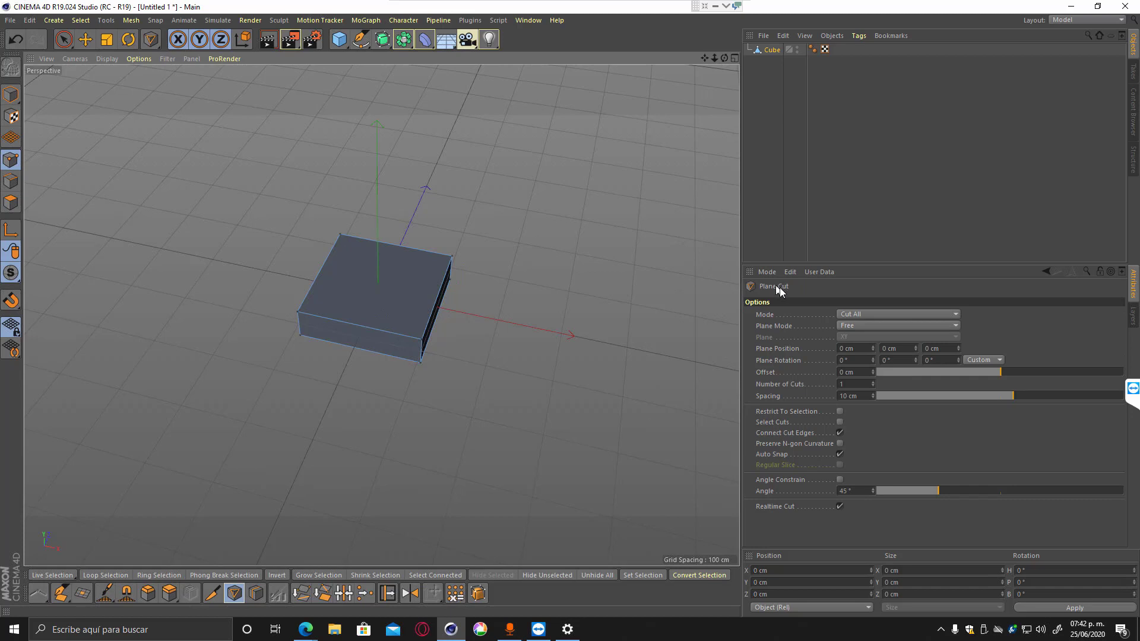
key("Return")
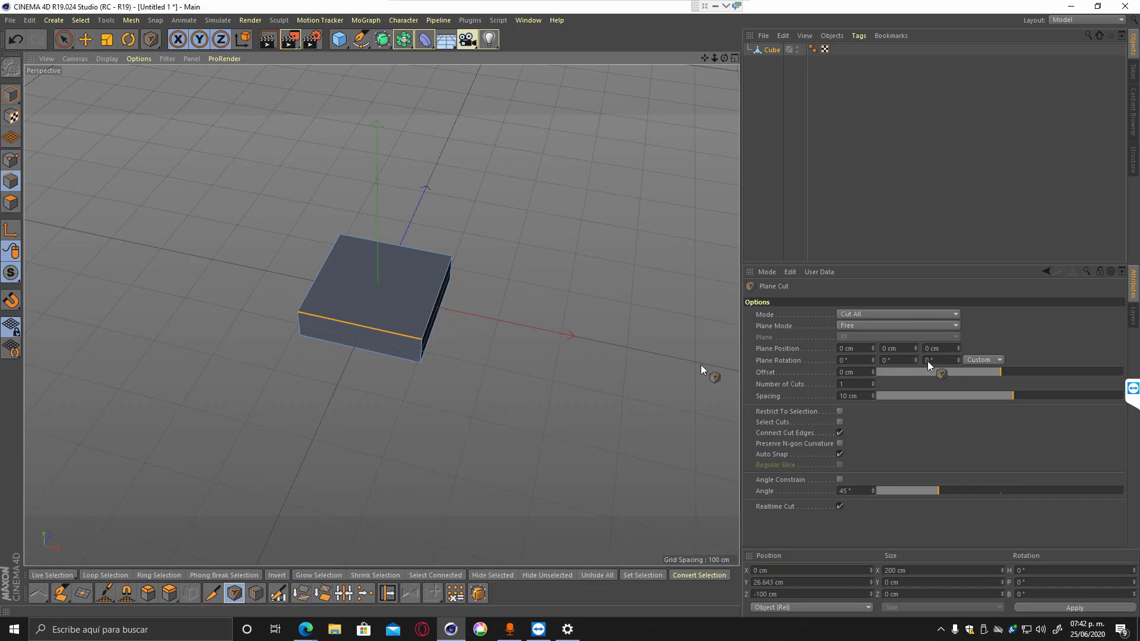
left_click(878, 325)
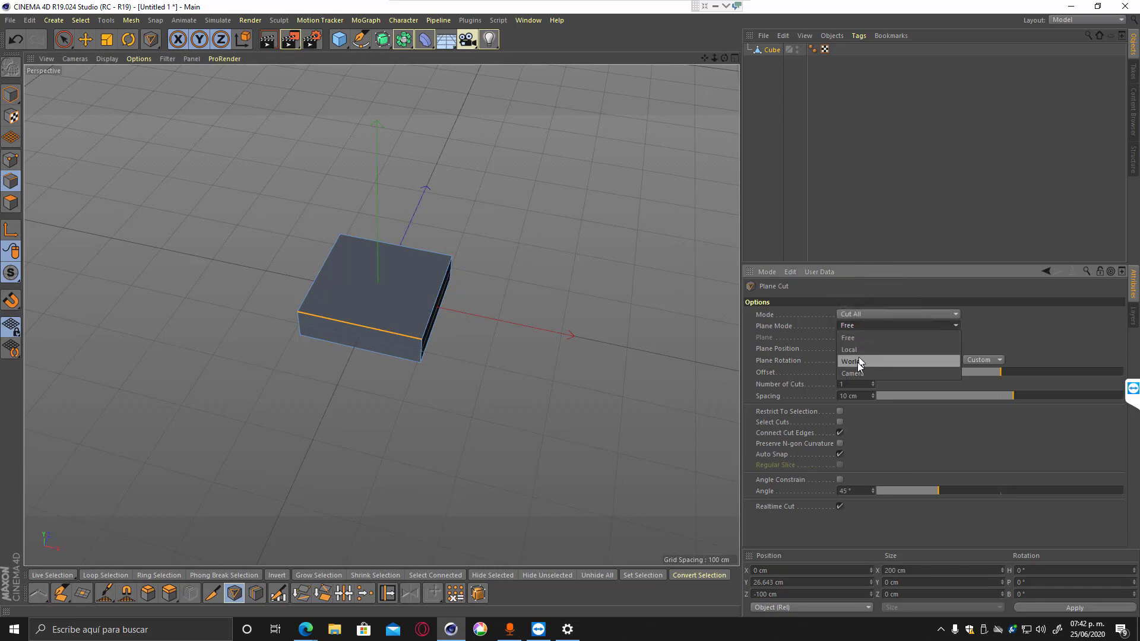
left_click(857, 361)
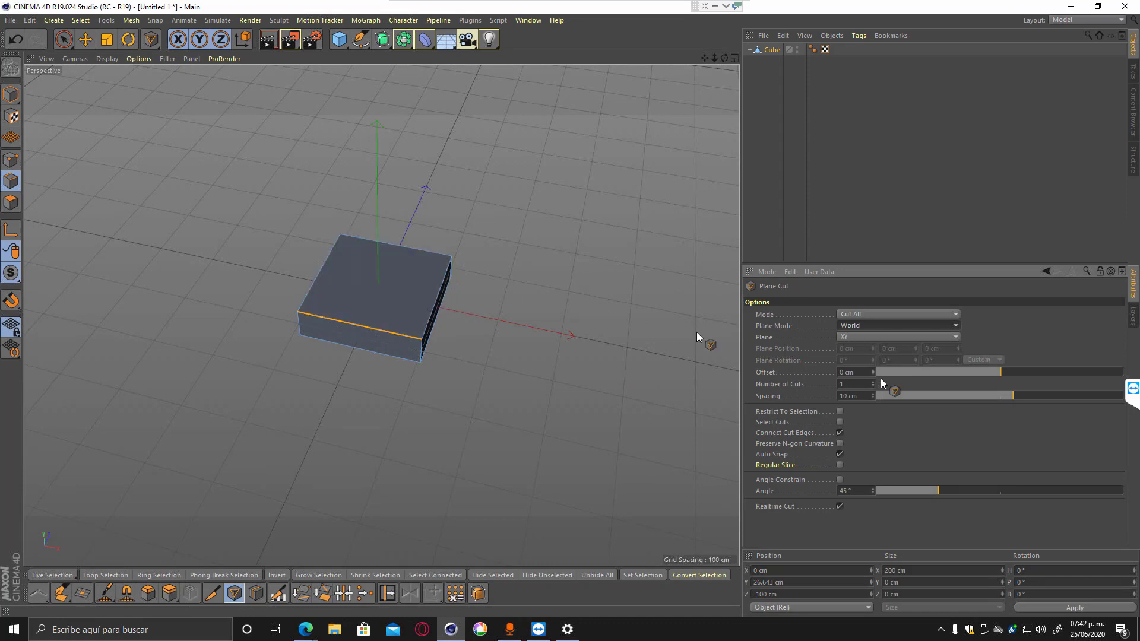
left_click(863, 334)
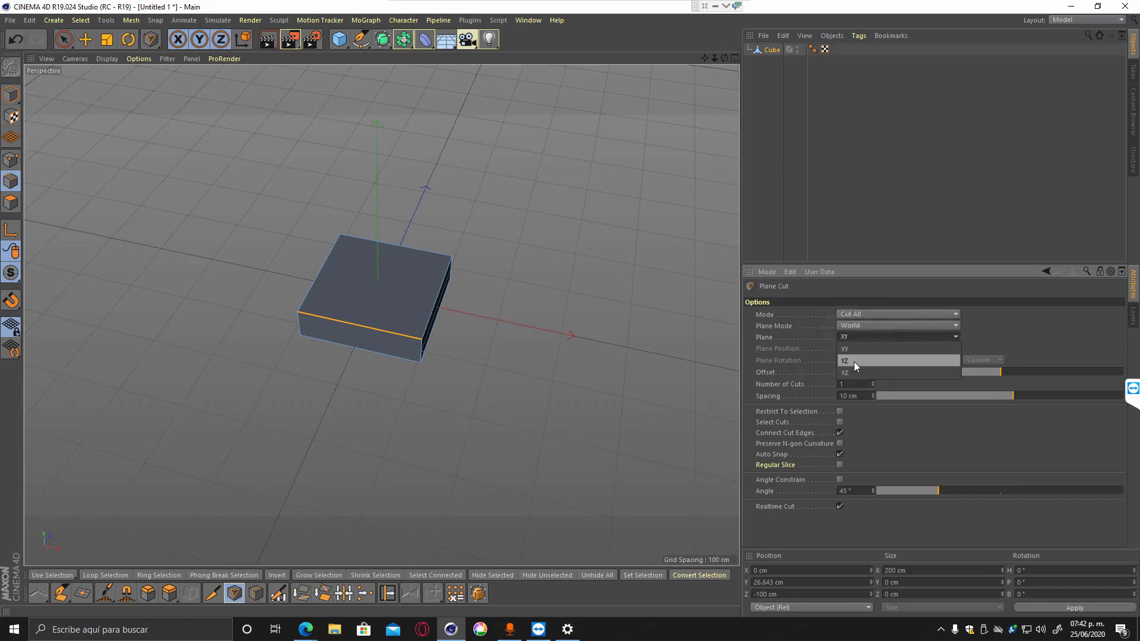
left_click(853, 361)
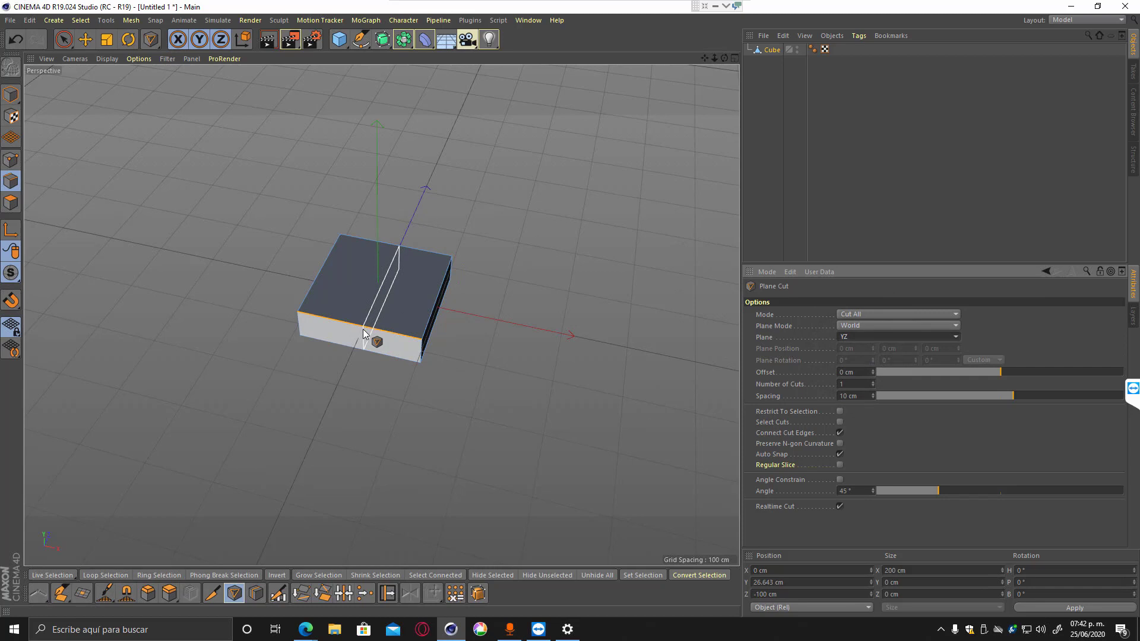
left_click(11, 95)
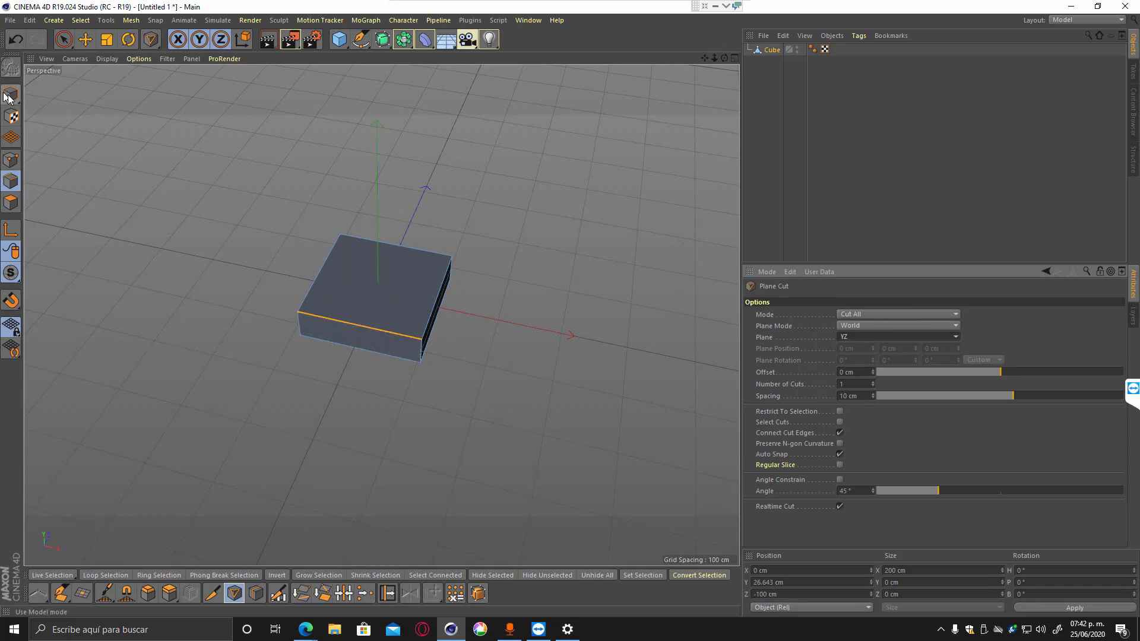
left_click(86, 39)
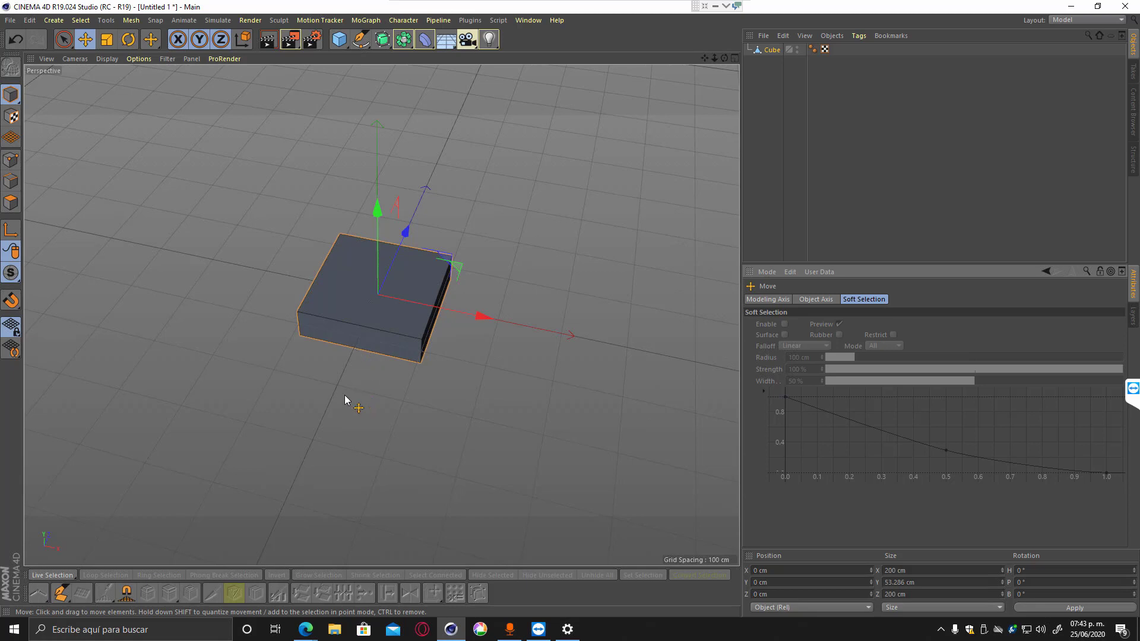
Divide the slab's front side face near its middle with a vertical Line Cut from the upper edge to the lower edge.
key("k")
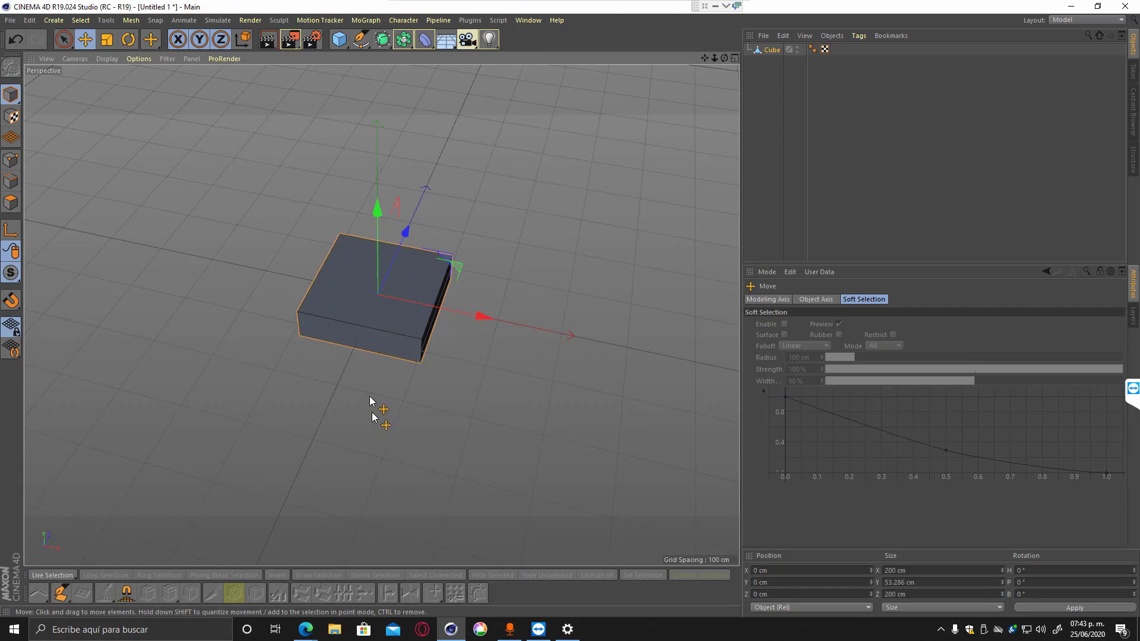
key("k")
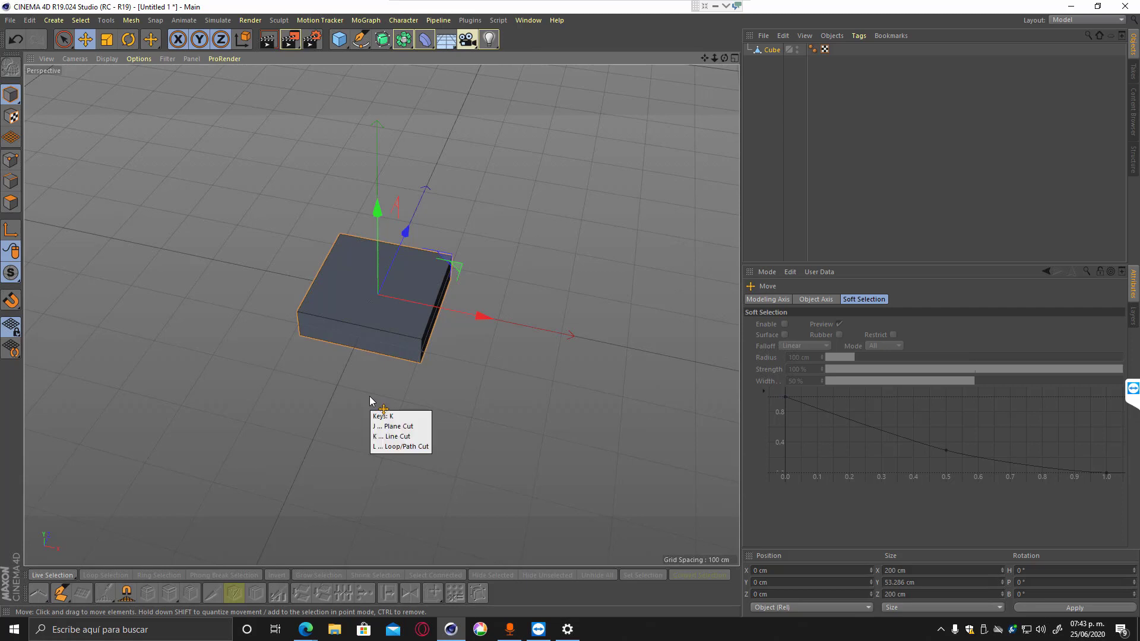
key("k")
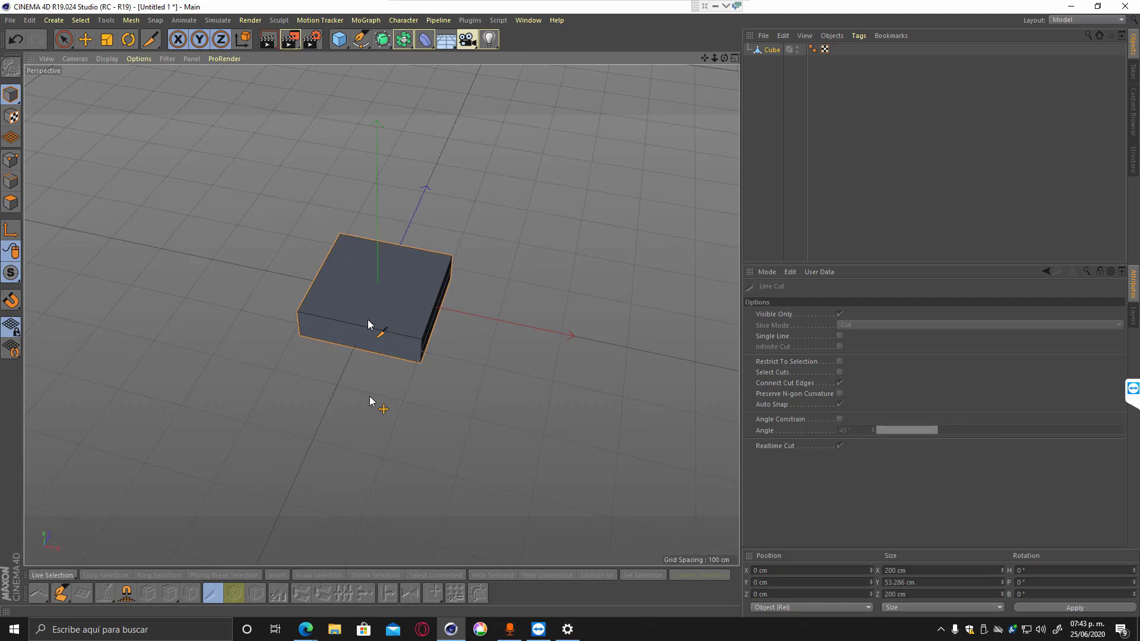
left_click(16, 178)
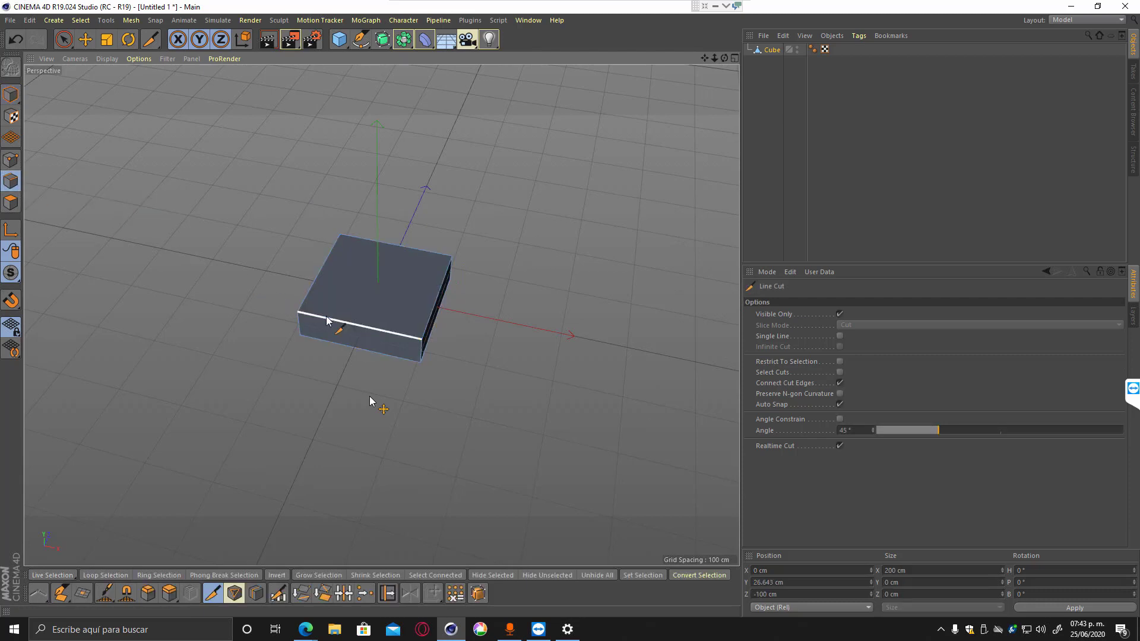
left_click(364, 327)
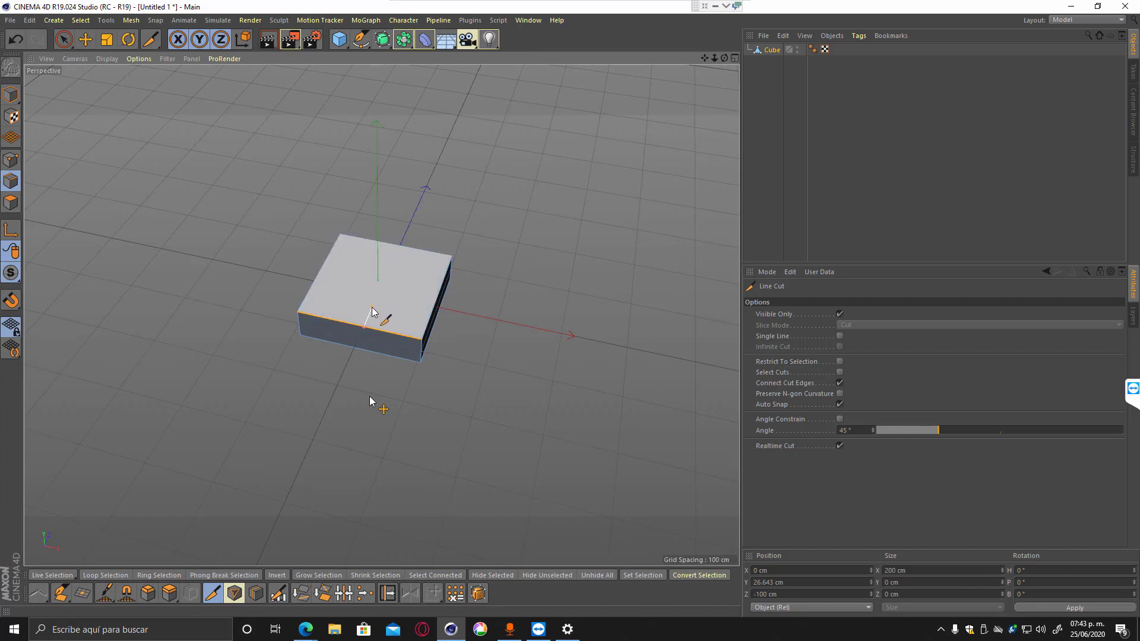
left_click(364, 350)
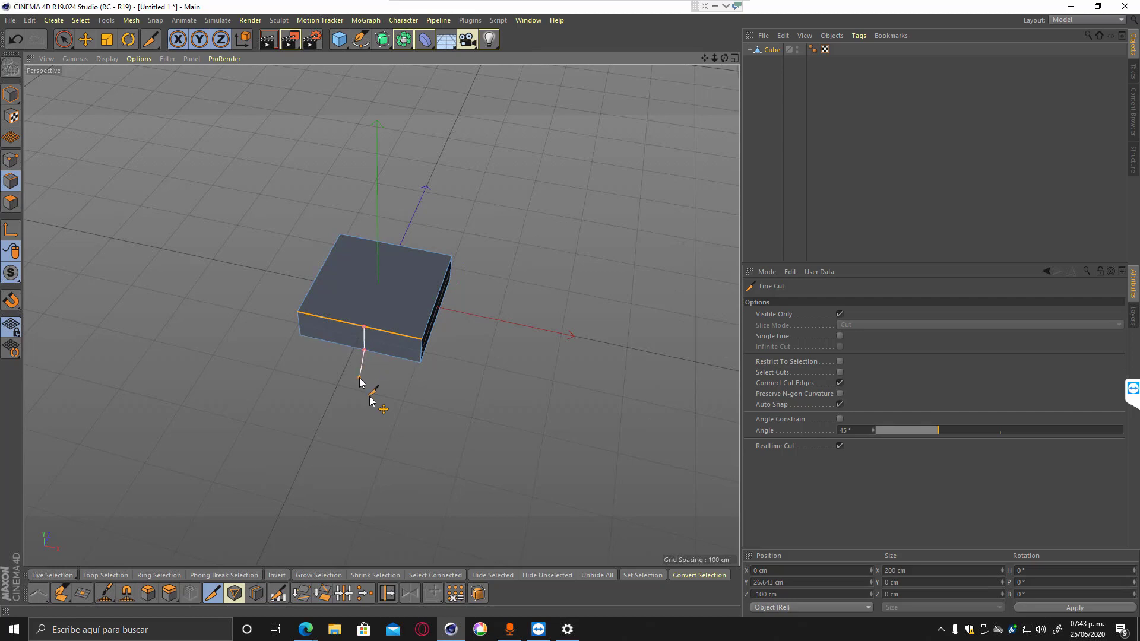
key("Return")
key("Escape")
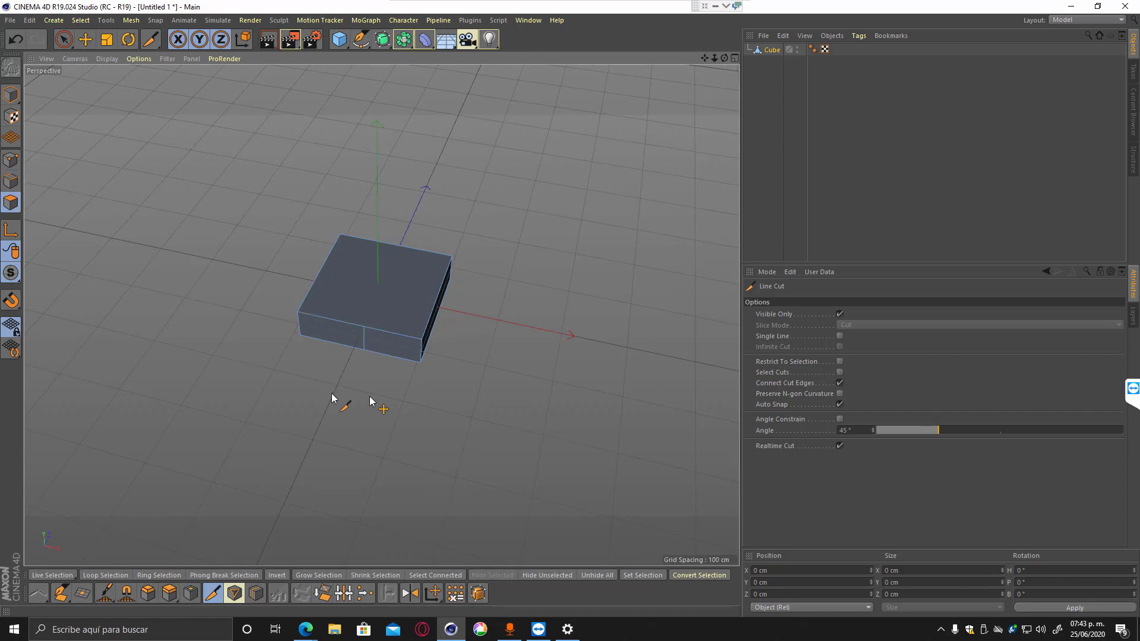
Select the wider polygon of the divided side face and bevel it with an extrusion of about 29 cm and an offset of about 65 cm.
left_click_drag(724, 57, 689, 64)
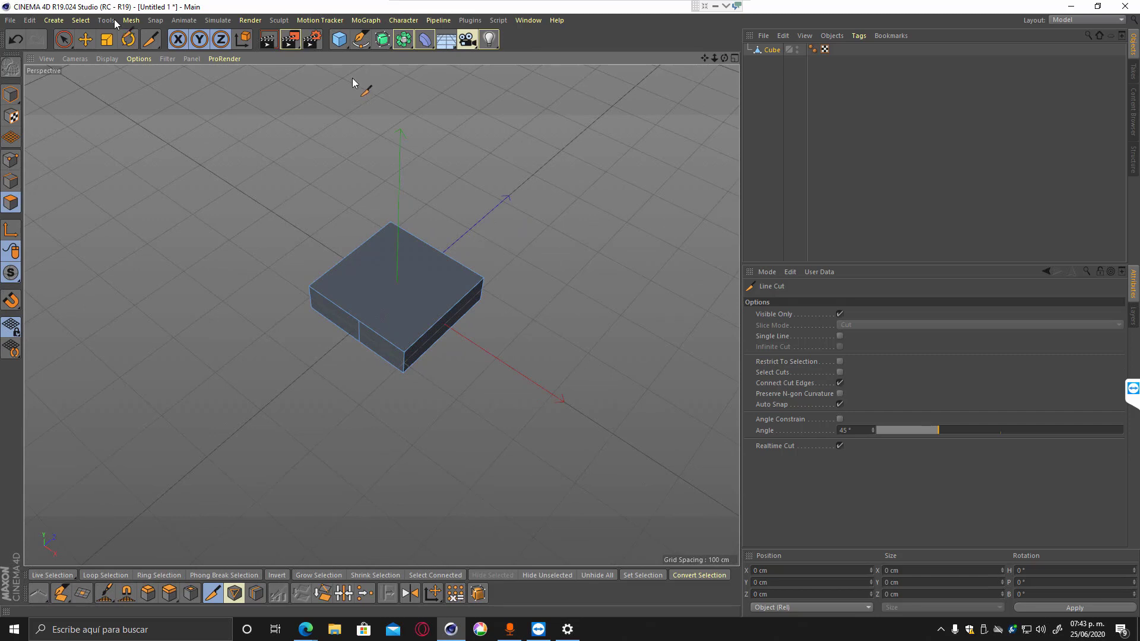
left_click(86, 42)
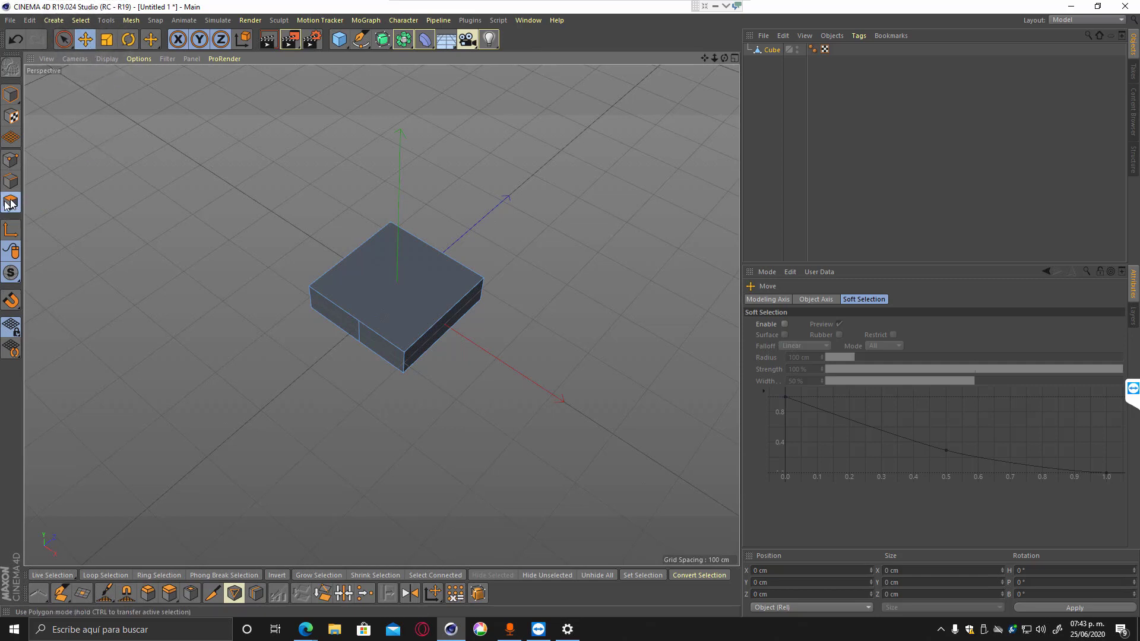
left_click(330, 314)
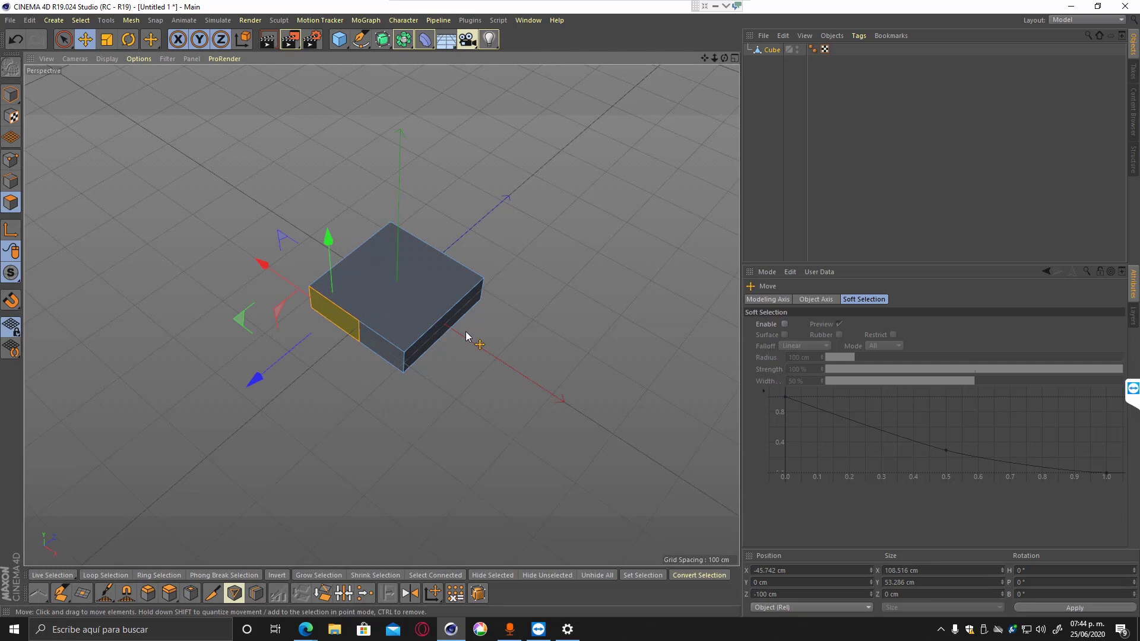
left_click(171, 596)
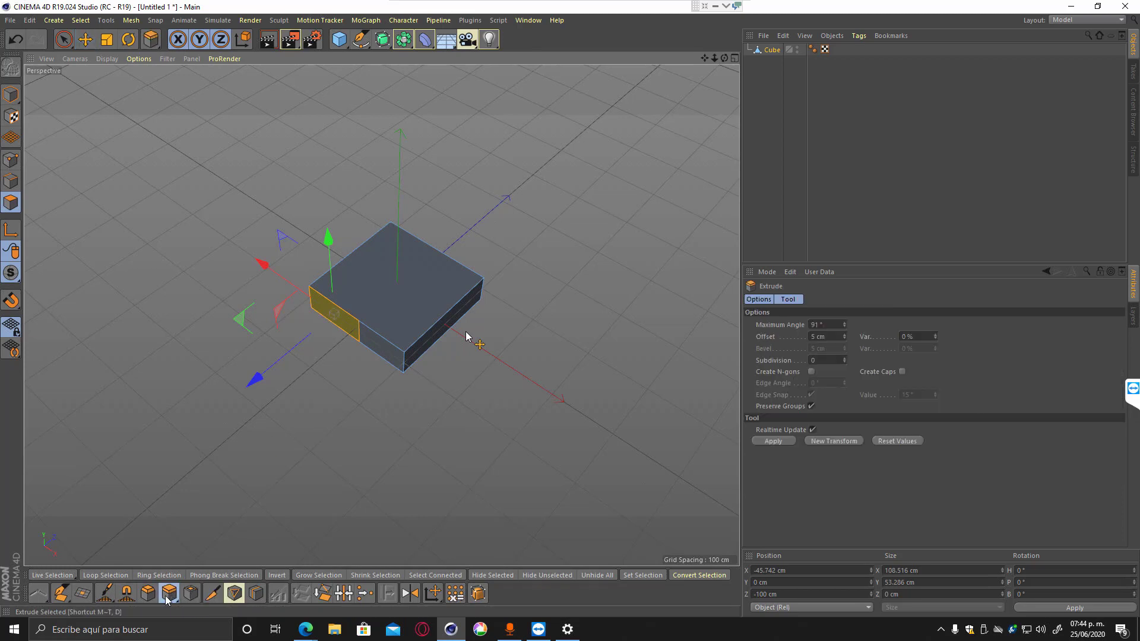
left_click(148, 595)
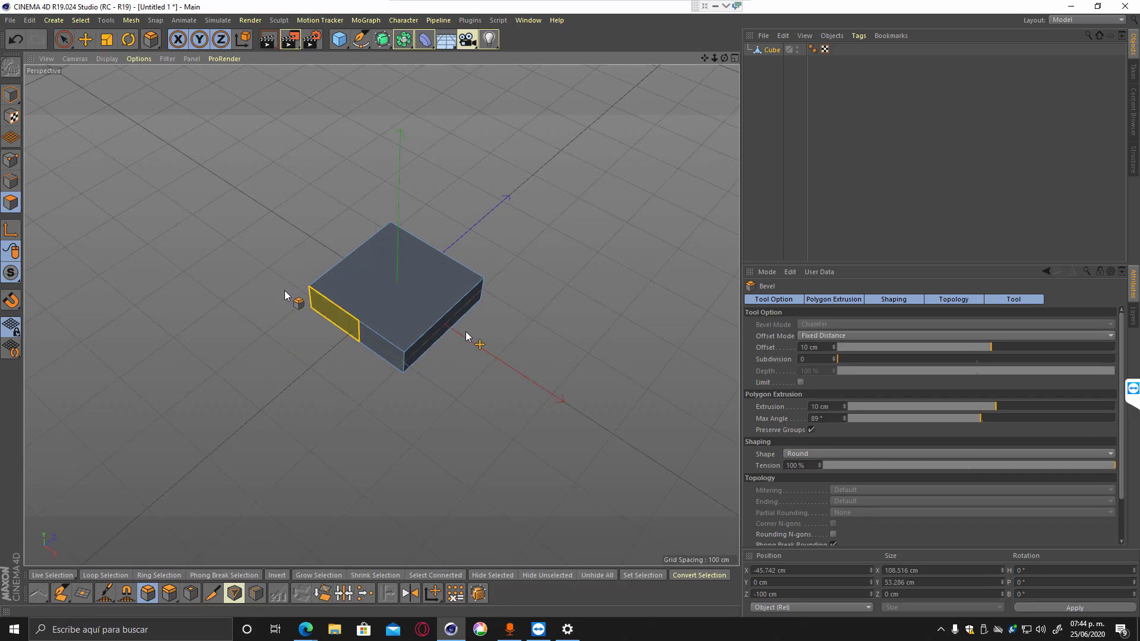
left_click_drag(336, 311, 329, 349)
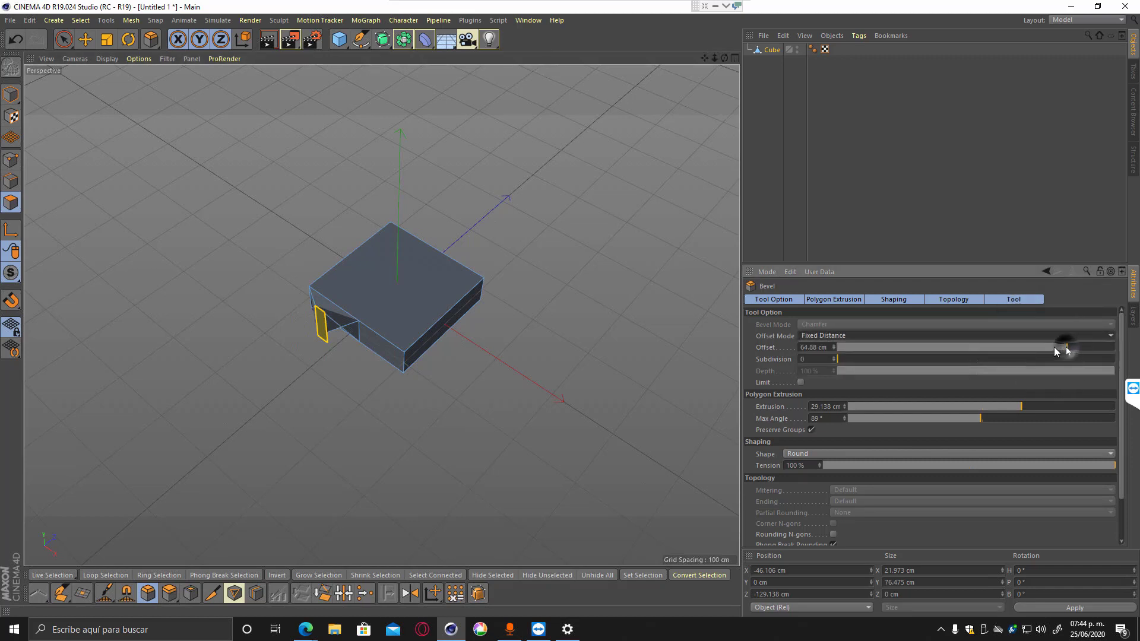
Adjust the polygon's bevel to a -10 cm offset, 0 subdivisions, 37 cm extrusion and a 64° maximum angle.
left_click_drag(1067, 349, 964, 348)
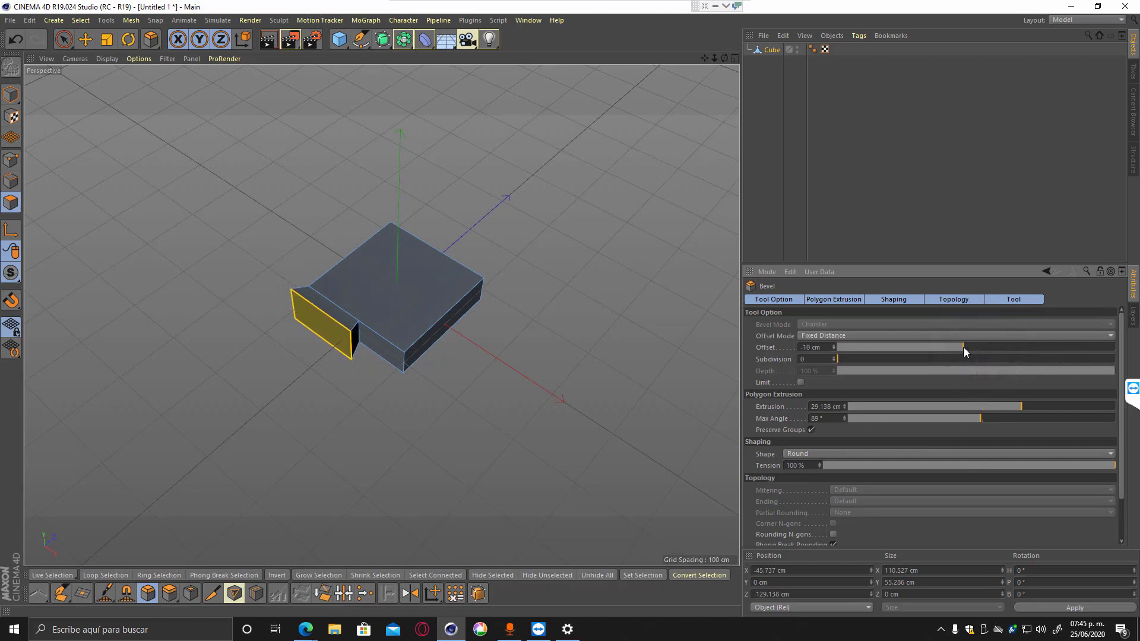
left_click(834, 357)
left_click(833, 357)
left_click(834, 357)
left_click(833, 357)
right_click(834, 357)
left_click_drag(1022, 406, 963, 424)
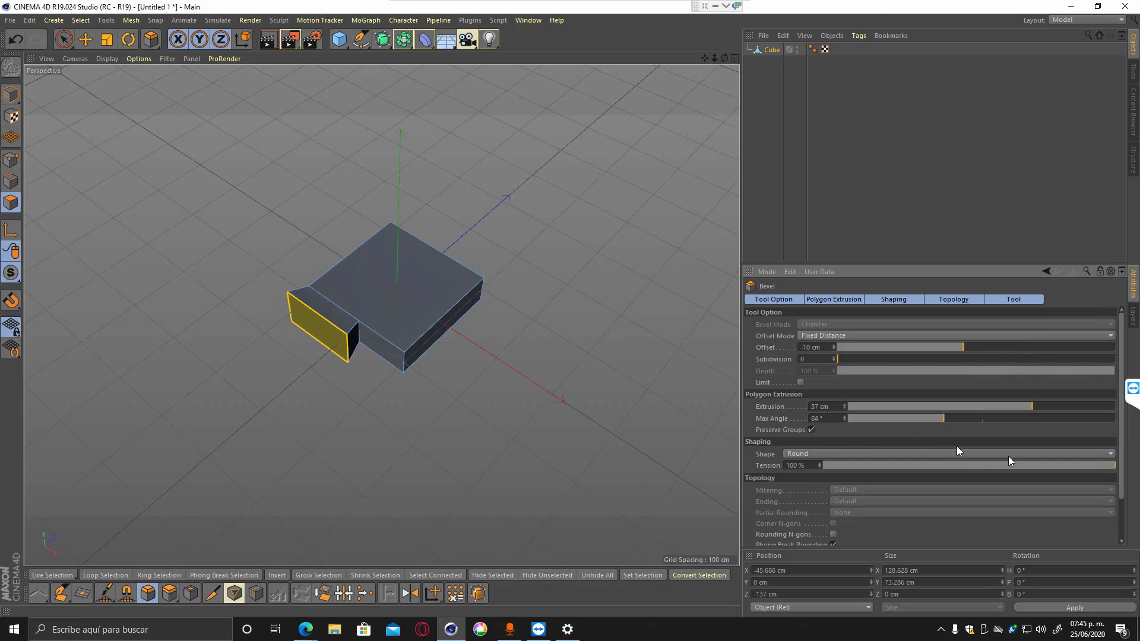
Try the polygon's bevel with a 67% tension and 5 subdivisions.
mouse_move(1087, 463)
left_mouse_down()
mouse_move(1052, 465)
mouse_move(1067, 466)
left_mouse_up()
left_click(833, 357)
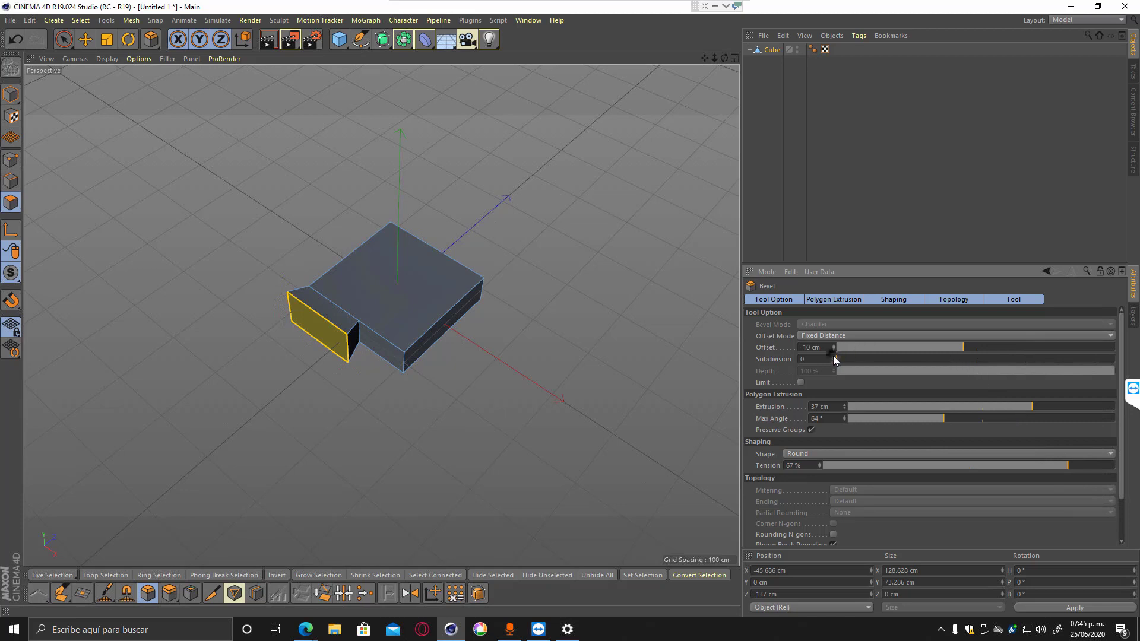
left_click(833, 358)
left_click(833, 358)
left_click(833, 357)
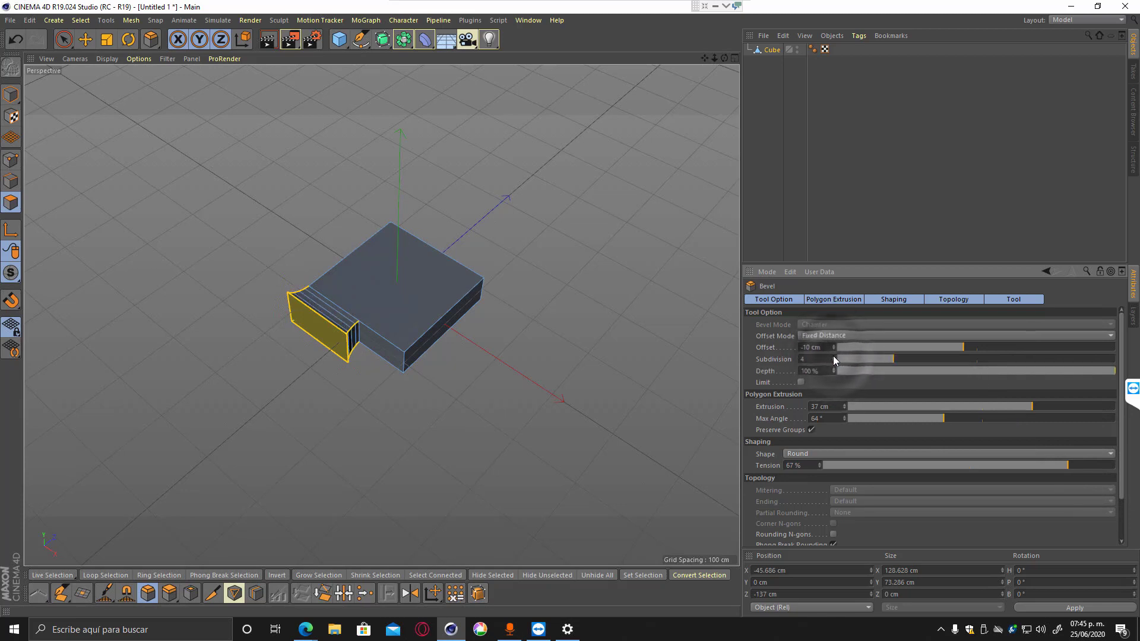
left_click(834, 357)
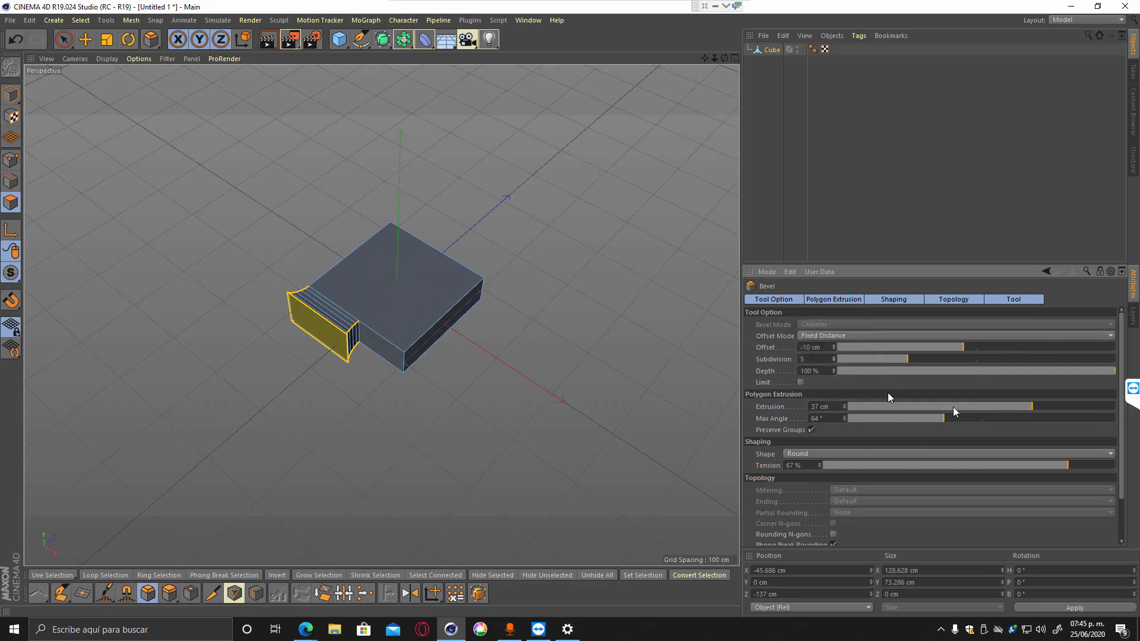
Adjust the polygon's bevel to a 71° maximum angle, 73% tension, 0 subdivisions and a 3 cm offset.
left_click_drag(945, 419, 955, 419)
mouse_move(1079, 466)
left_mouse_down()
mouse_move(843, 467)
mouse_move(1078, 469)
left_mouse_up()
left_click(833, 361)
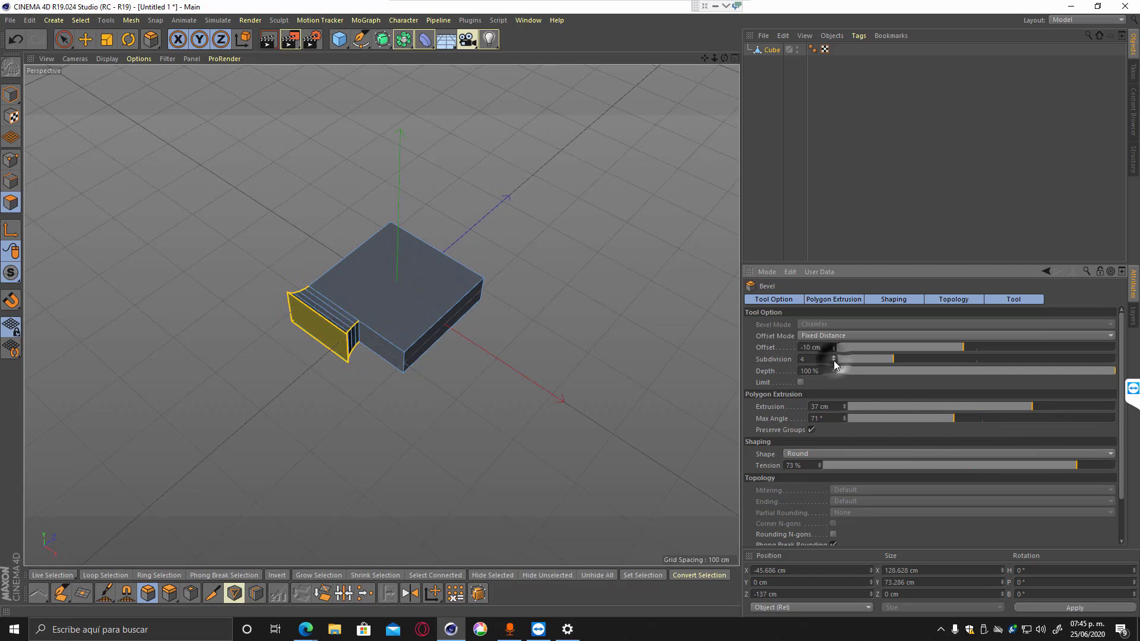
left_click(834, 361)
left_click(833, 362)
left_click(833, 361)
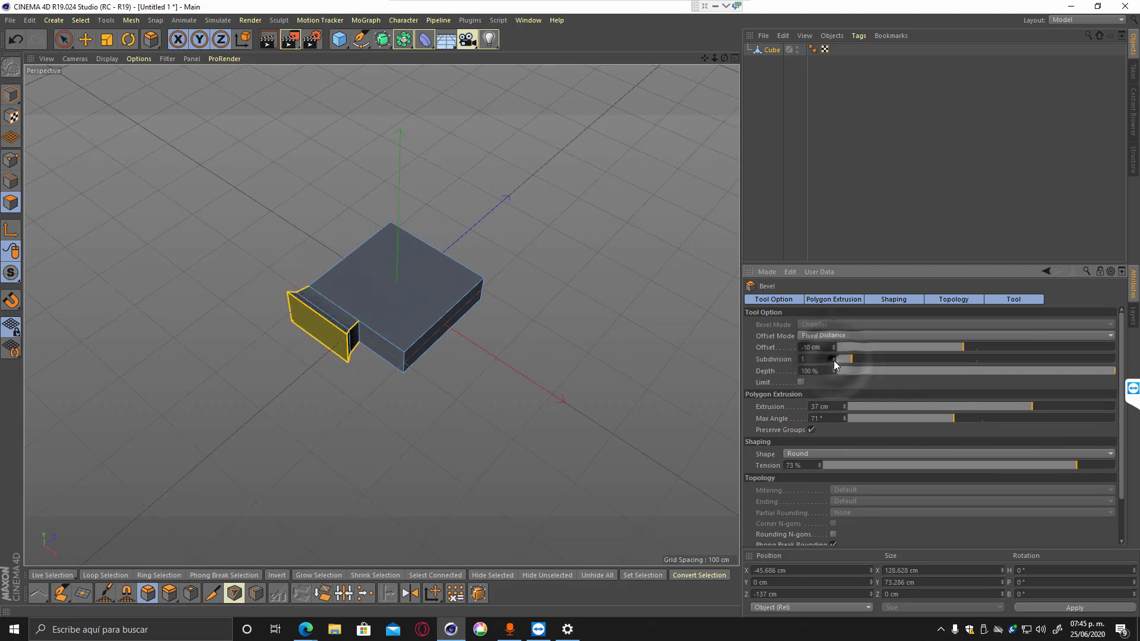
left_click(834, 361)
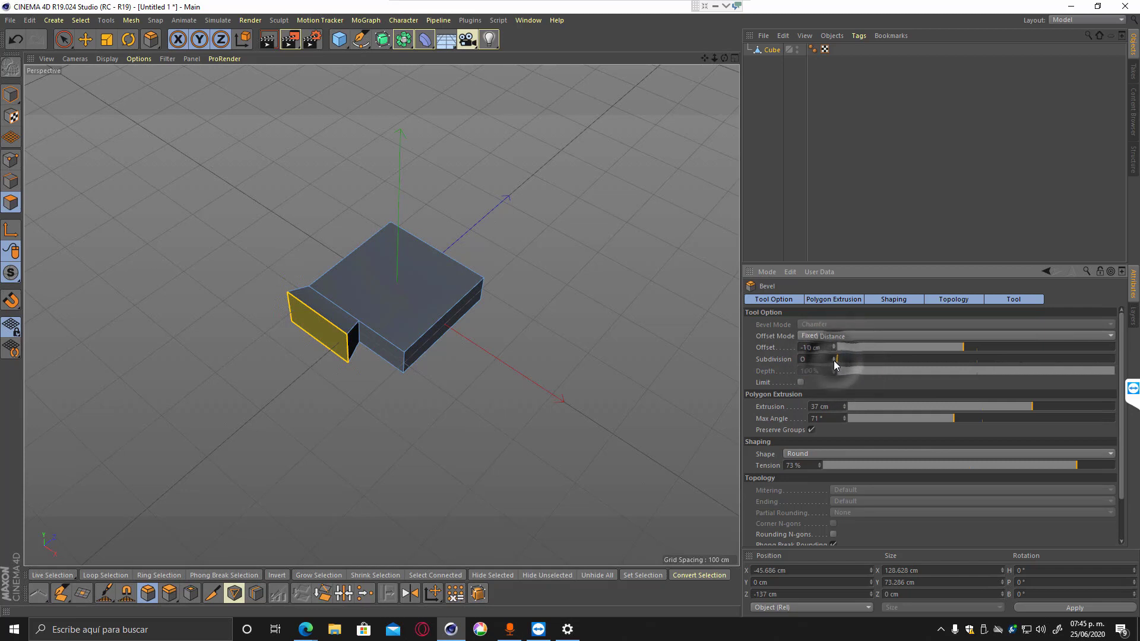
left_click(965, 347)
left_click_drag(967, 348, 981, 347)
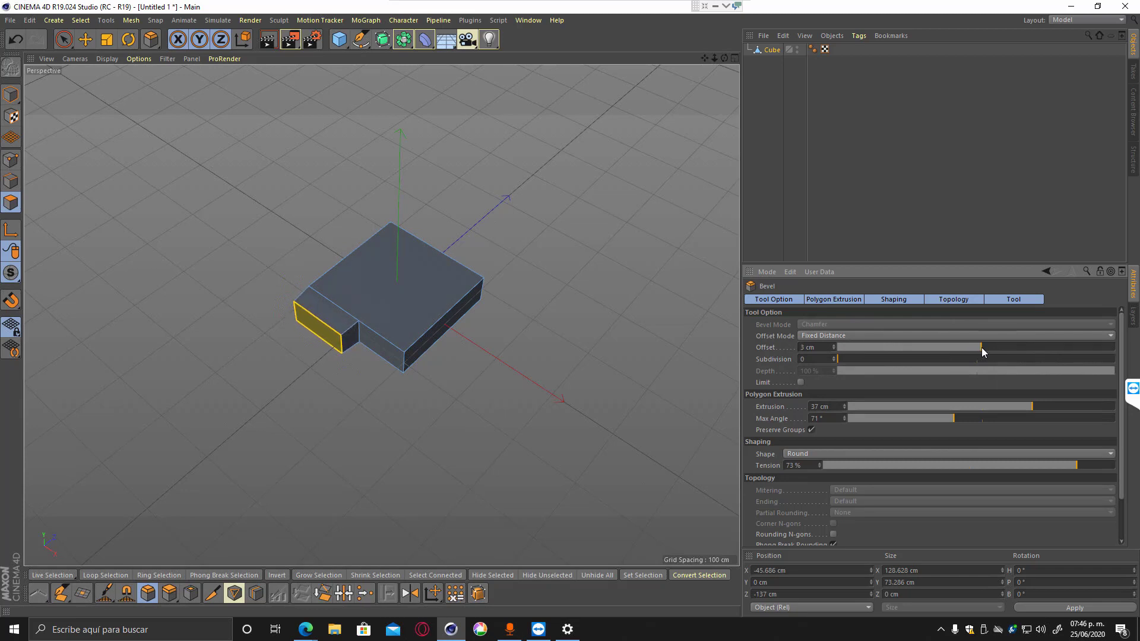
Rotate the bevelled end polygon slightly about its vertical axis and move it to about X -37.6 cm, Z -128.2 cm.
left_click(127, 41)
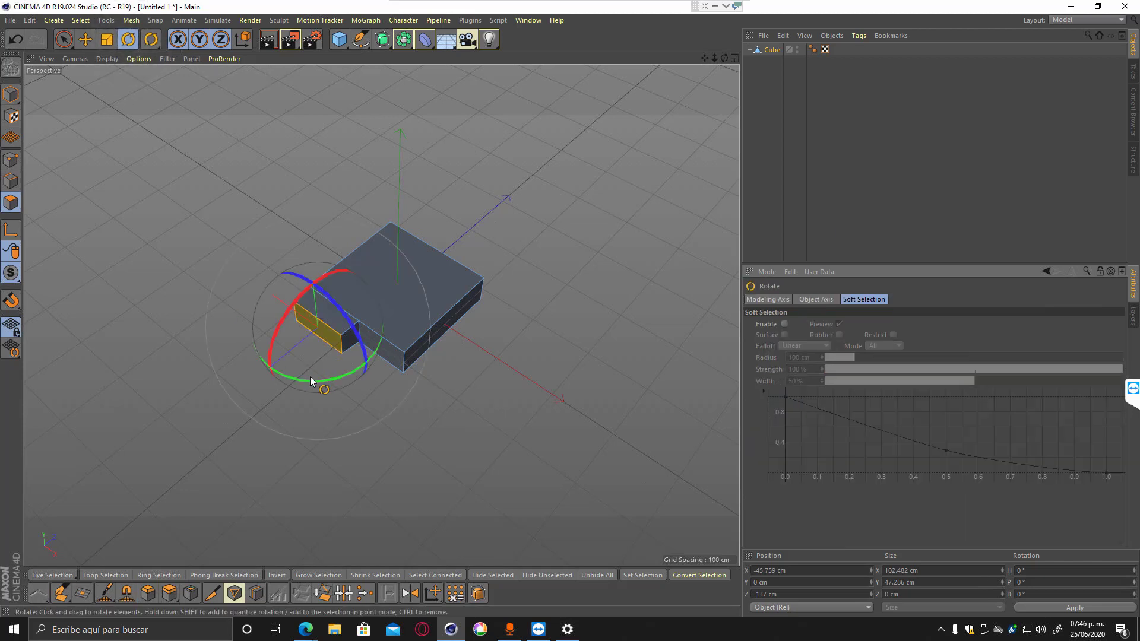
left_click_drag(306, 380, 314, 385)
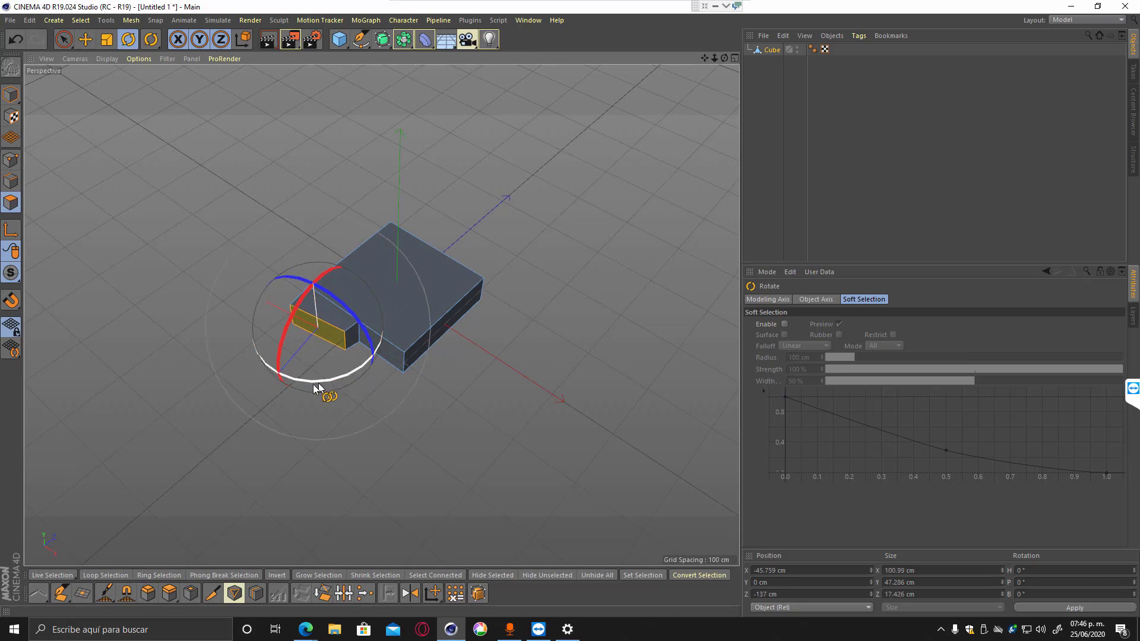
key("e")
left_click_drag(300, 332, 238, 352)
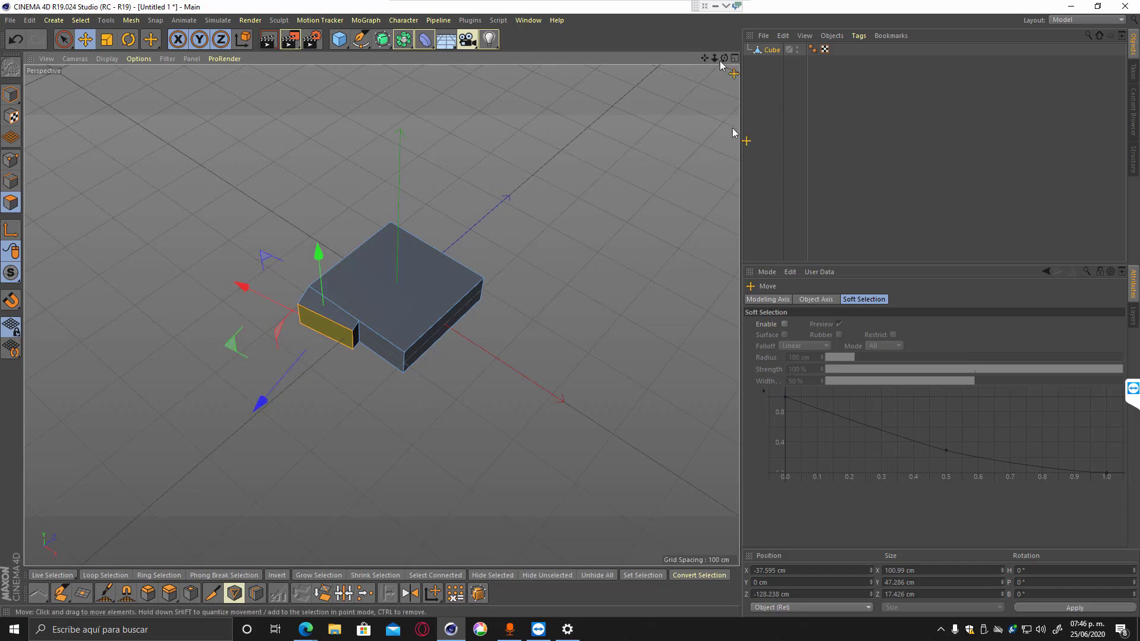
Extrude the selected end polygon outward by about 51.9 cm.
mouse_move(725, 58)
left_mouse_down()
mouse_move(722, 102)
mouse_move(721, 71)
left_mouse_up()
key("k")
key("k")
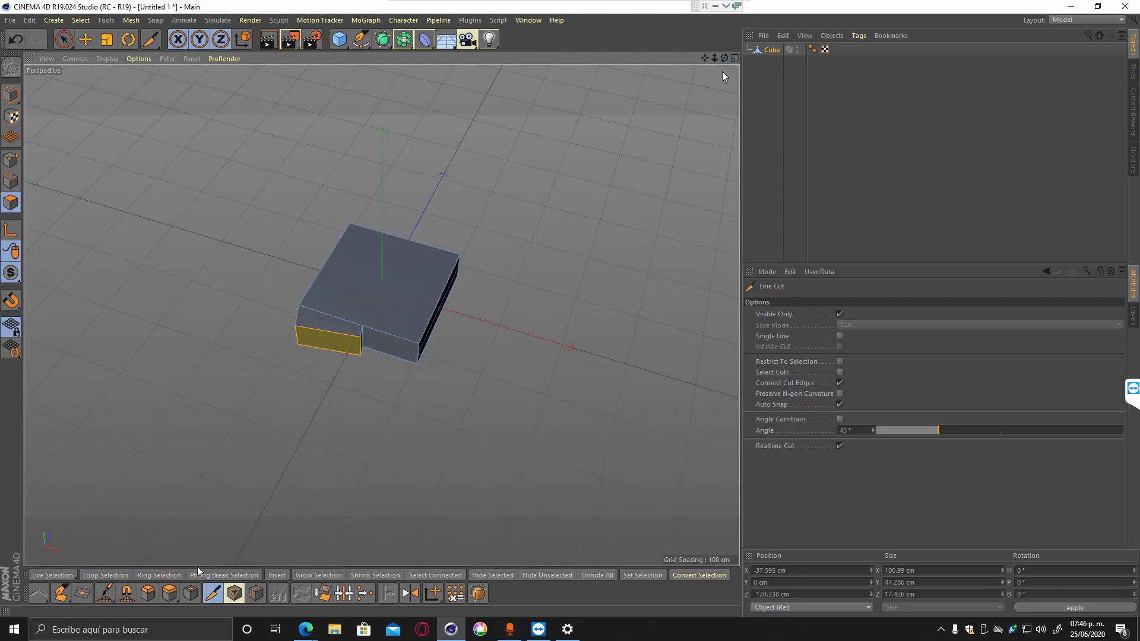
left_click(169, 593)
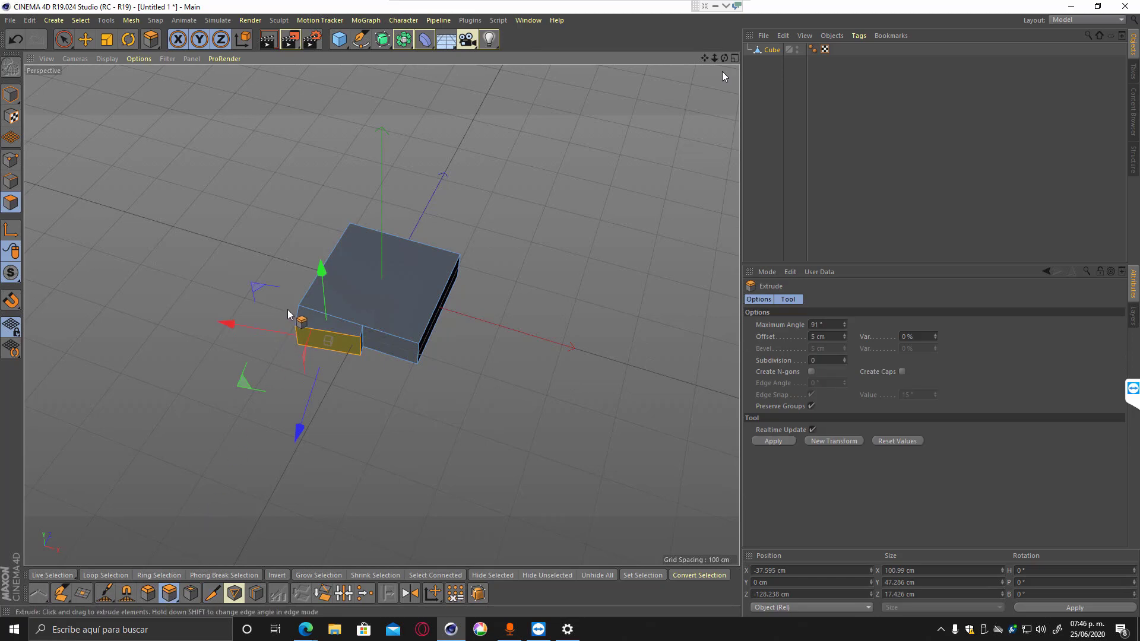
left_click_drag(381, 315, 406, 316, "alt")
left_click_drag(321, 375, 380, 359, "alt")
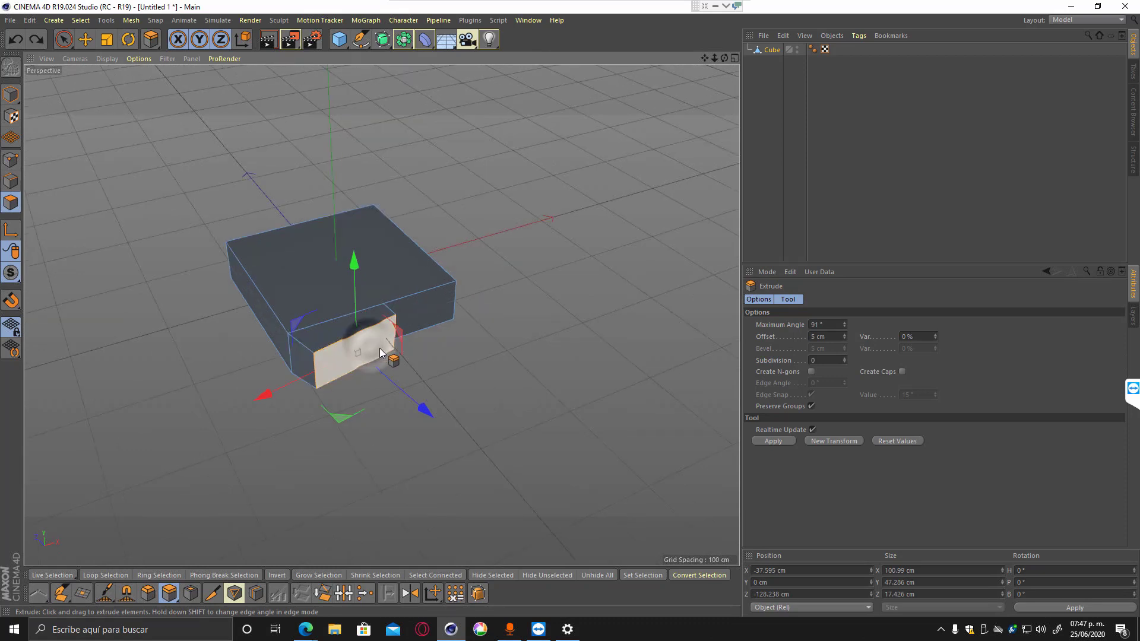
left_click_drag(383, 355, 521, 487)
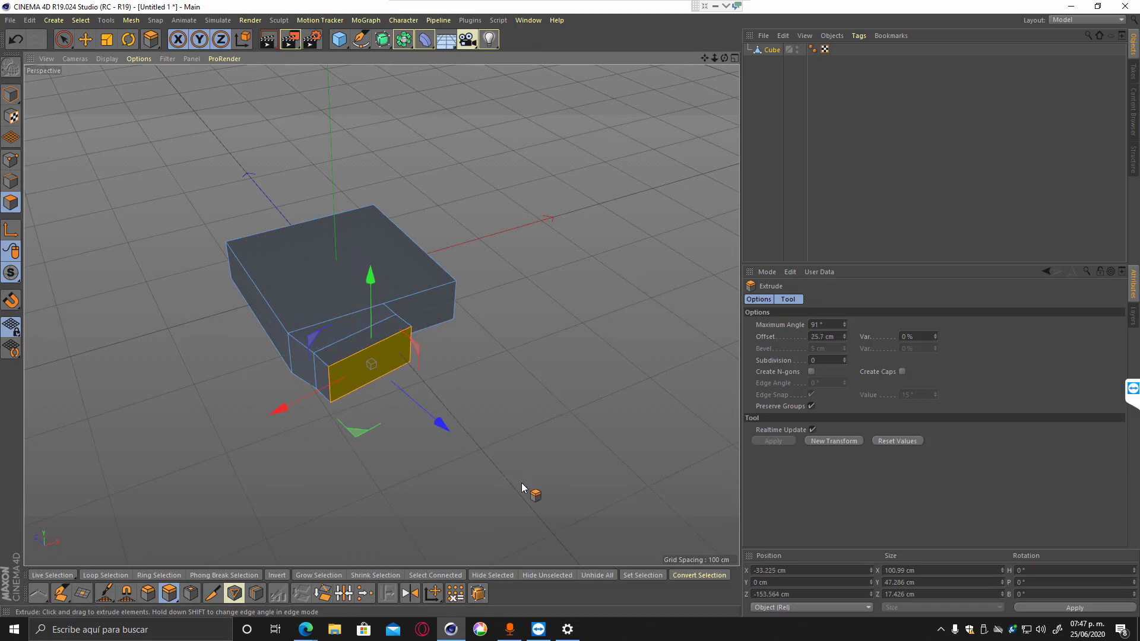
key("ctrl+z")
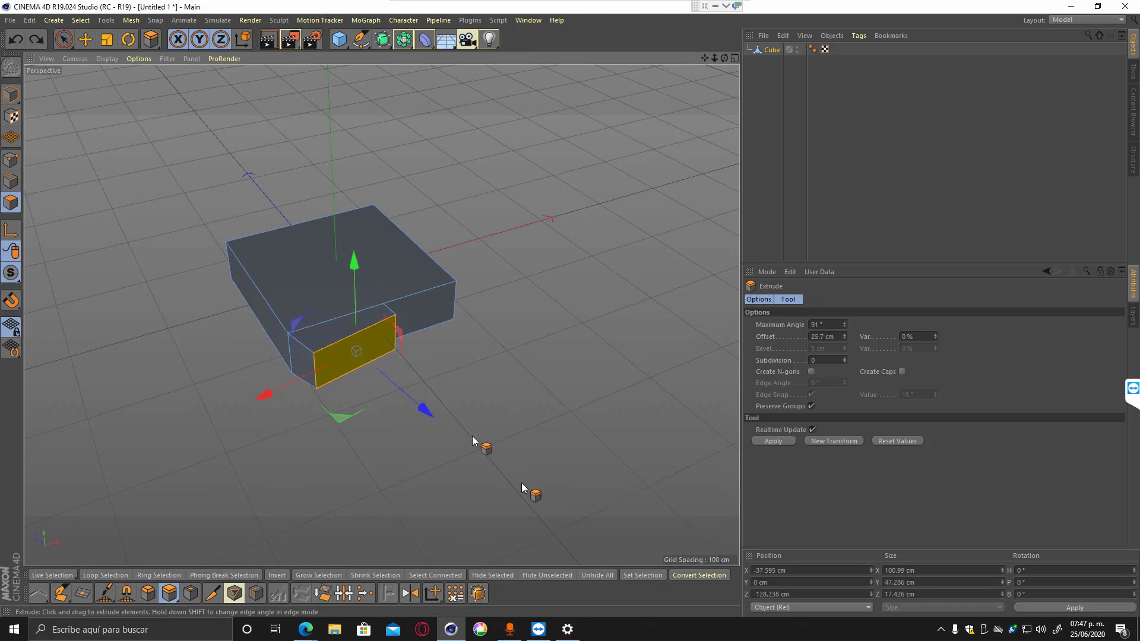
left_click_drag(381, 351, 672, 547)
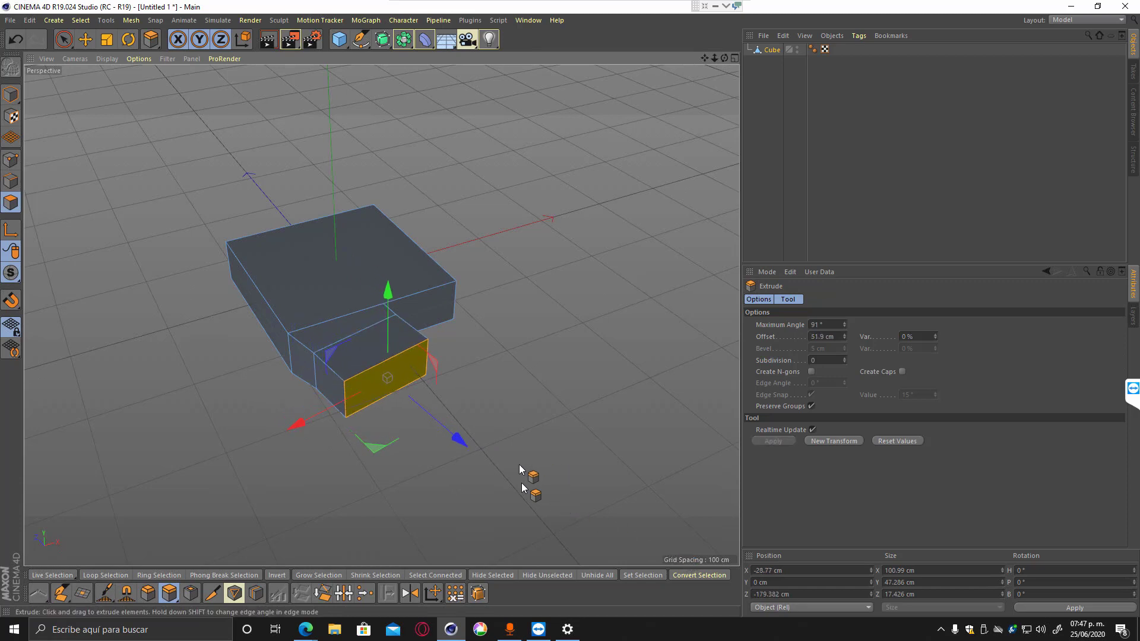
left_click_drag(519, 465, 567, 471, "alt")
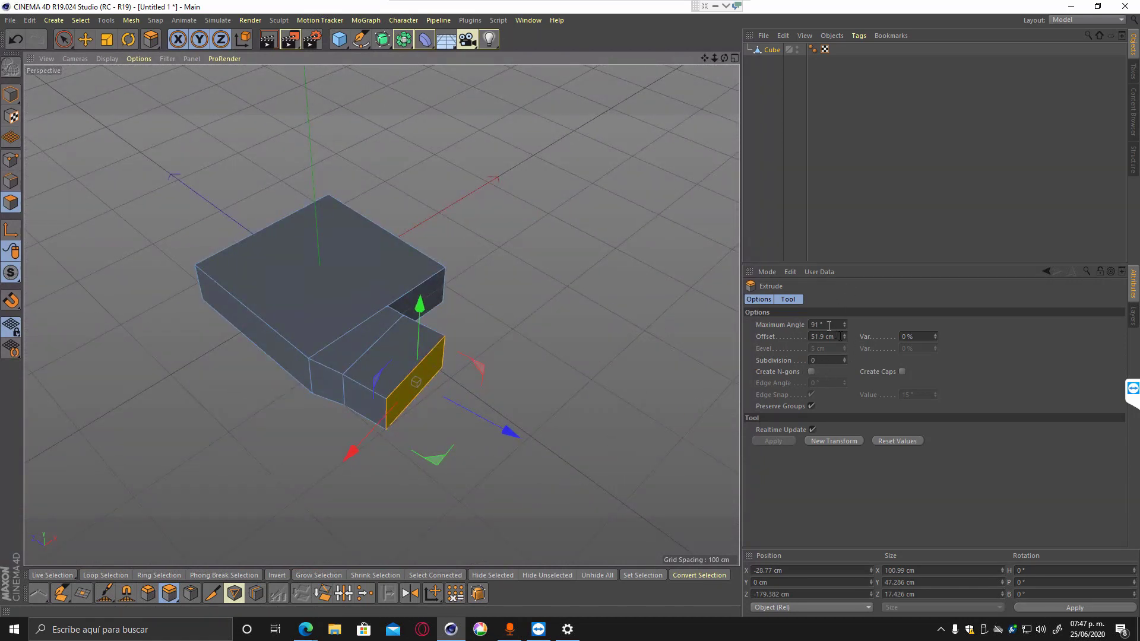
Adjust the extrusion to an 83° maximum angle, 44.4 cm offset, 58% variation and 0 subdivisions.
left_click_drag(844, 324, 849, 379)
mouse_move(935, 336)
left_mouse_down()
mouse_move(941, 277)
mouse_move(942, 355)
mouse_move(942, 339)
left_mouse_up()
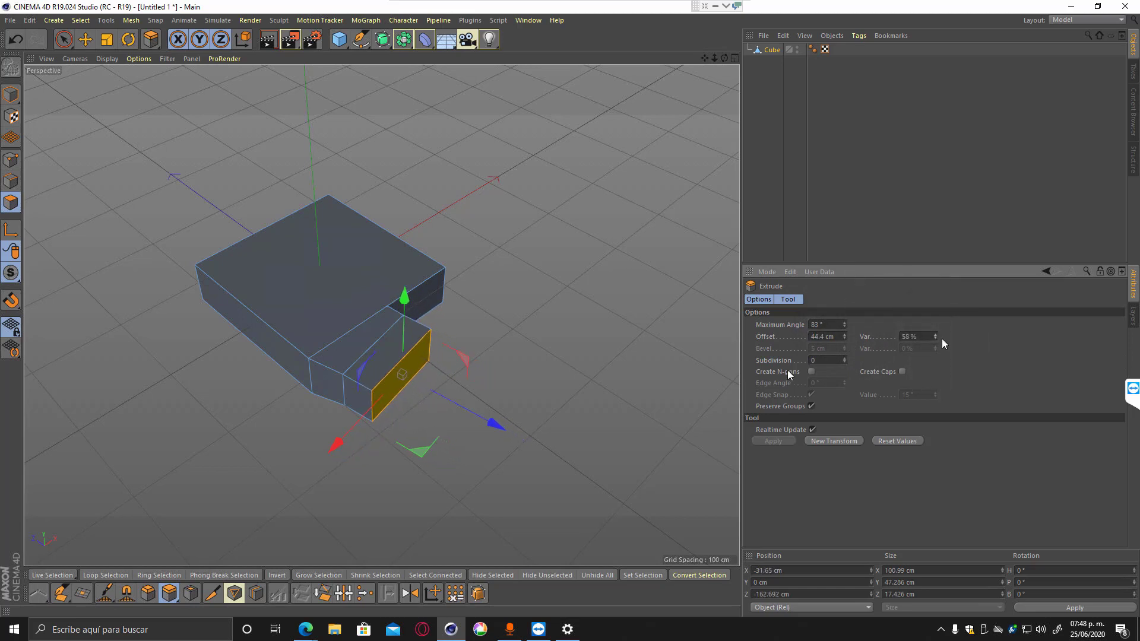
left_click(844, 359)
left_click(844, 359)
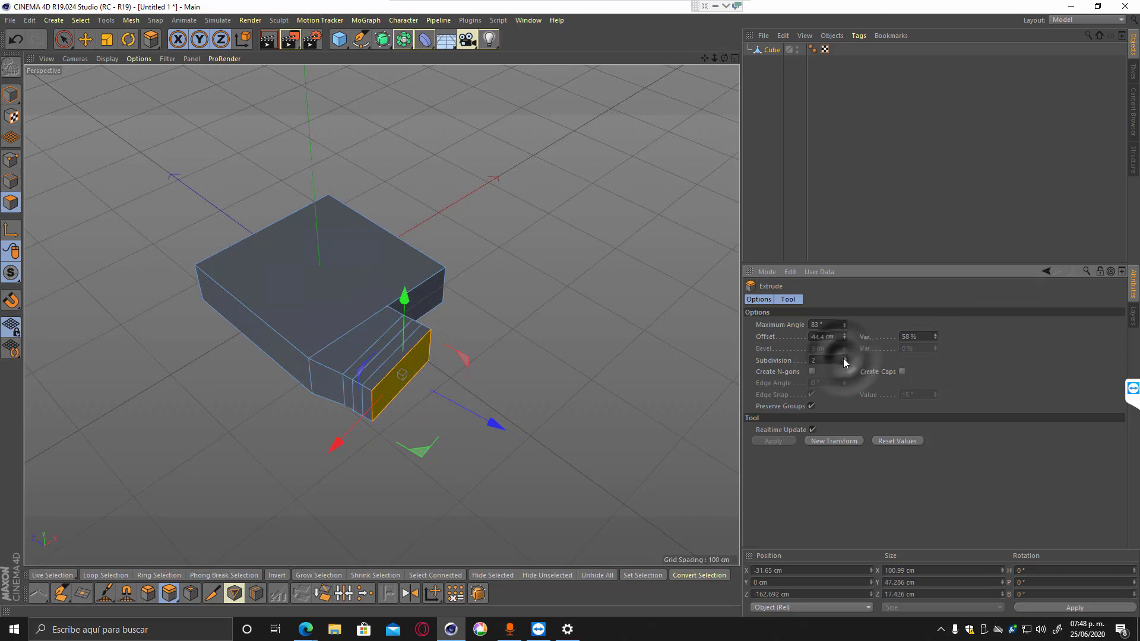
left_click(843, 358)
left_click(844, 364)
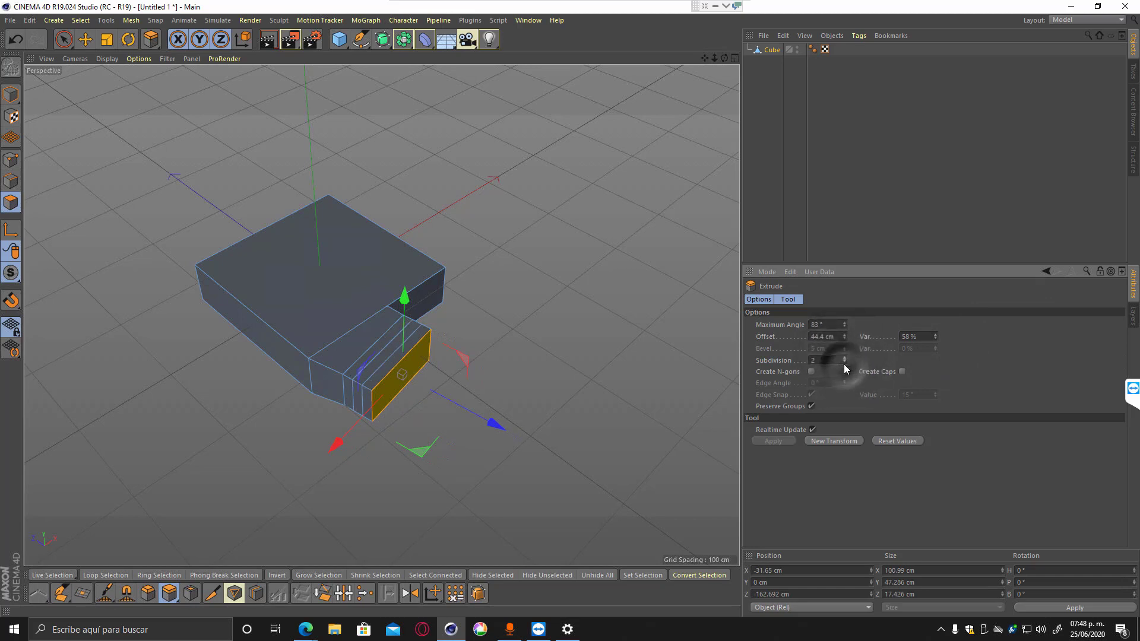
left_click(843, 363)
left_click(844, 363)
left_click(845, 358)
left_click(846, 364)
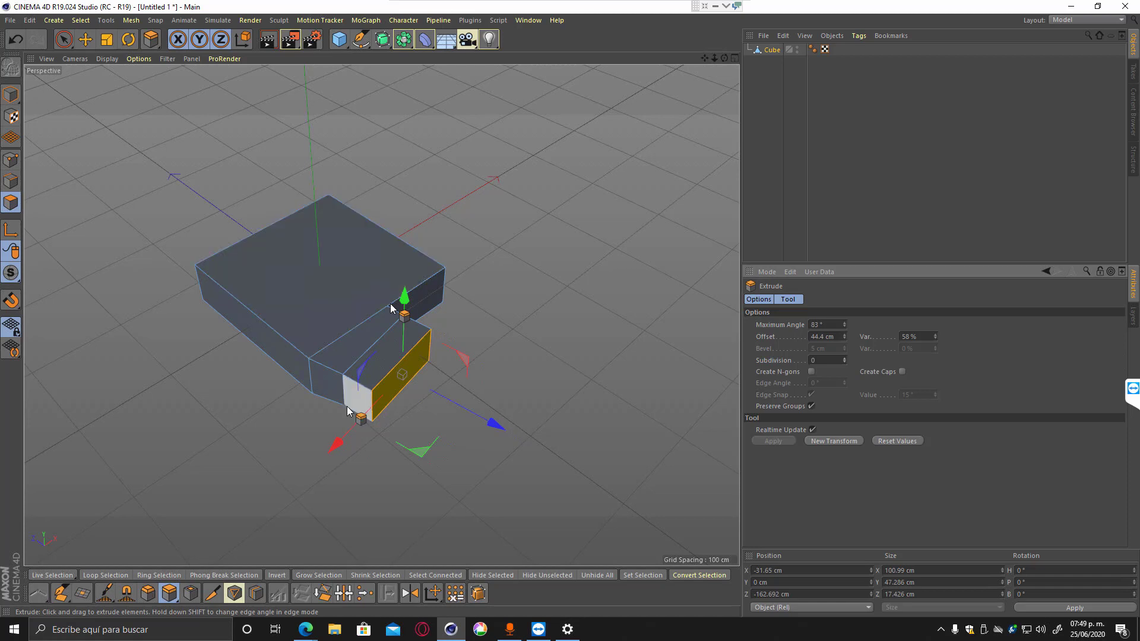
Move the extruded end polygon sideways in the horizontal plane to about X -15.1 cm, Z -159.2 cm.
left_click_drag(400, 373, 294, 425, "alt")
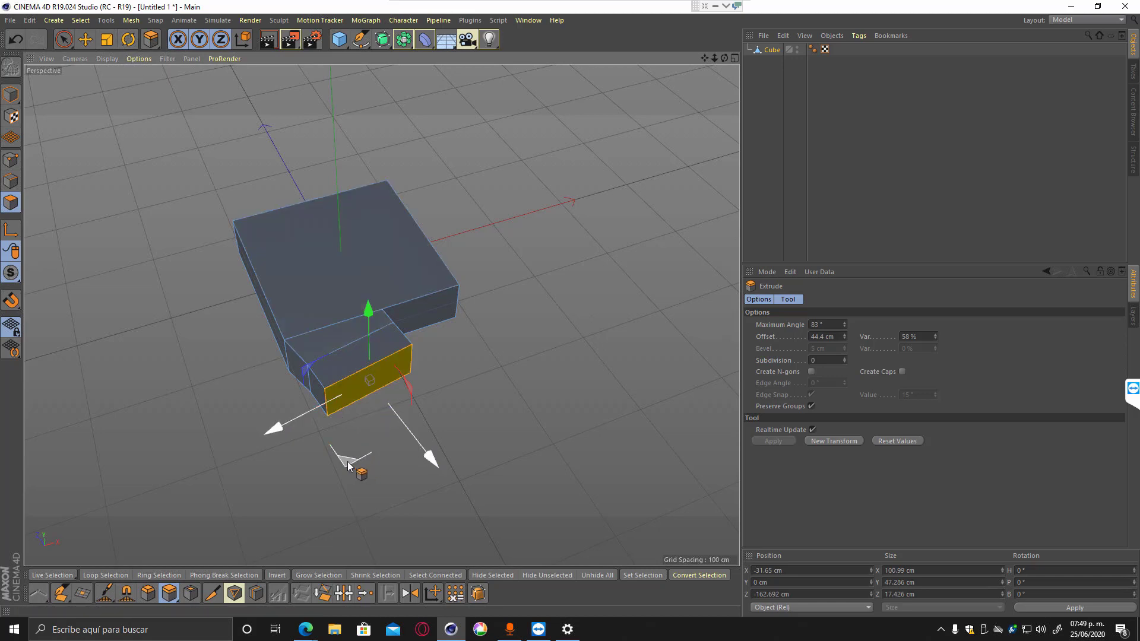
key("e")
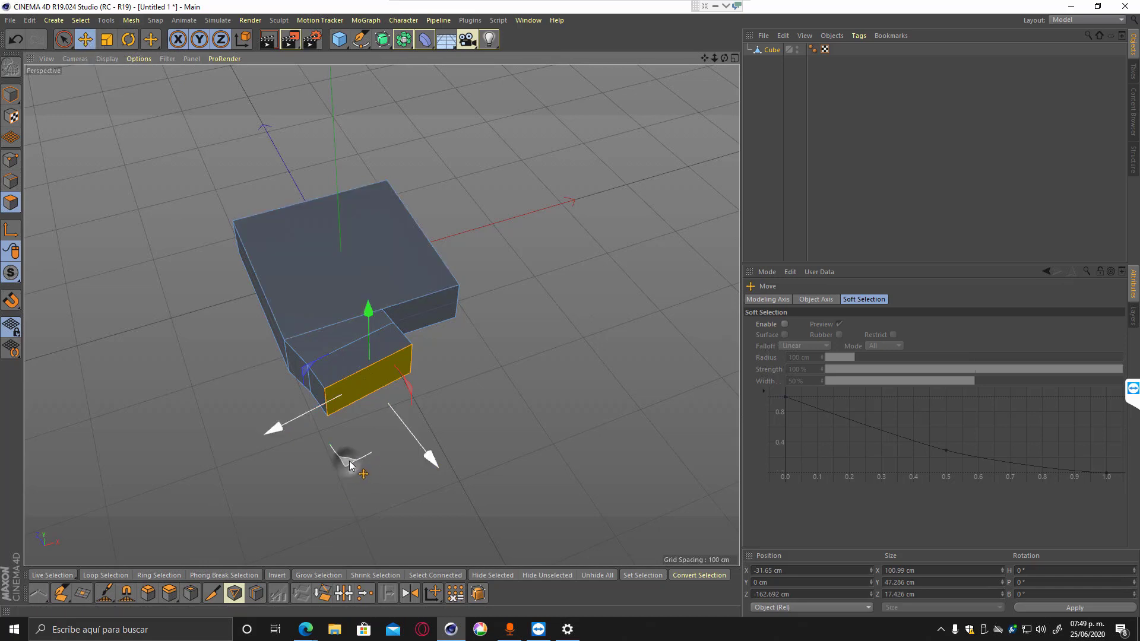
left_click_drag(347, 462, 363, 458)
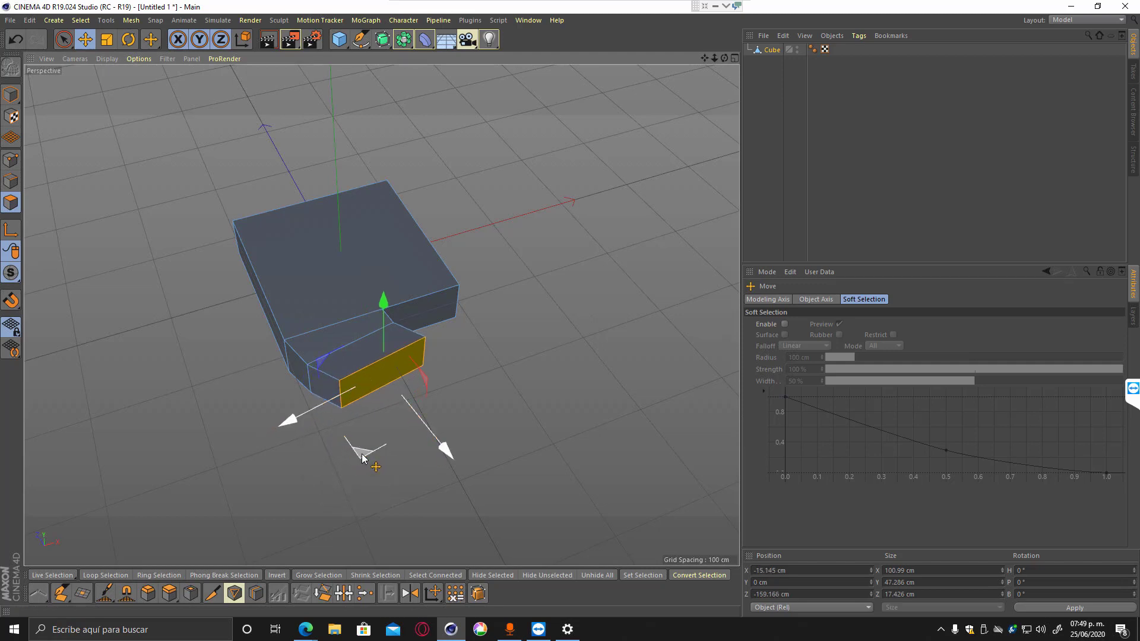
Rotate the end polygon further about its vertical axis and narrow it to about 62 cm in X and 32 cm in Z.
key("r")
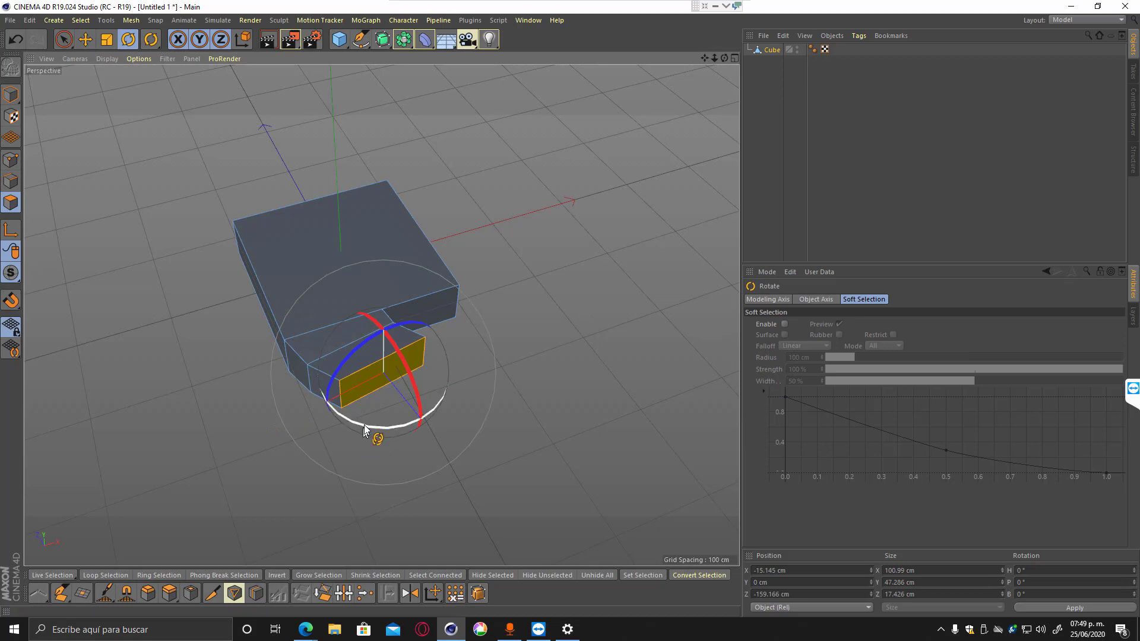
left_click_drag(369, 427, 385, 427)
key("t")
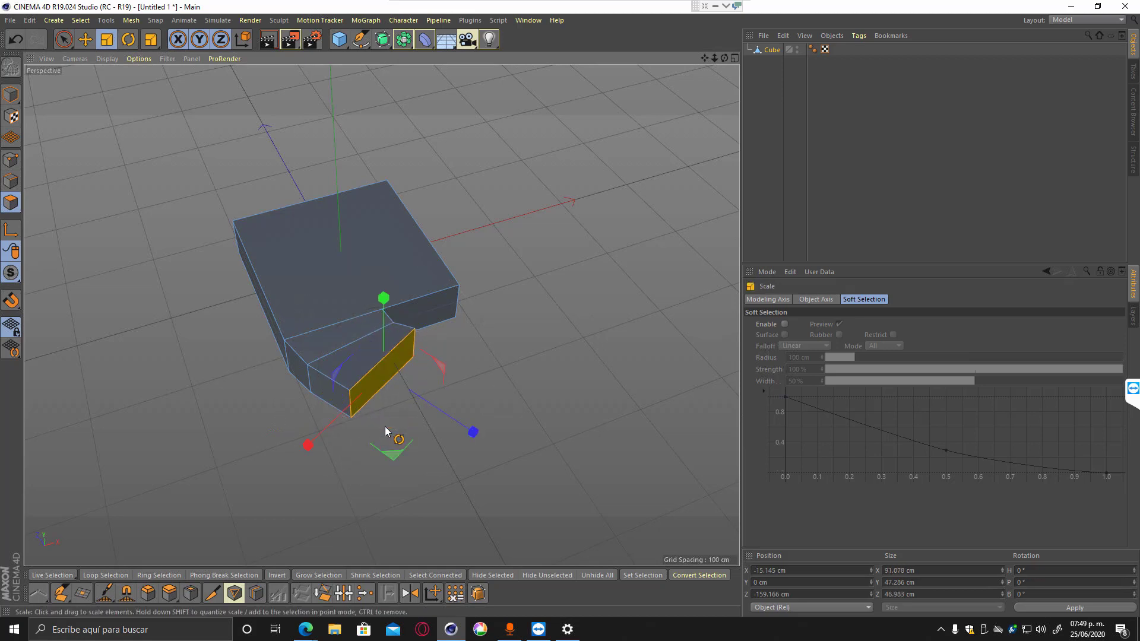
left_click_drag(311, 451, 337, 430)
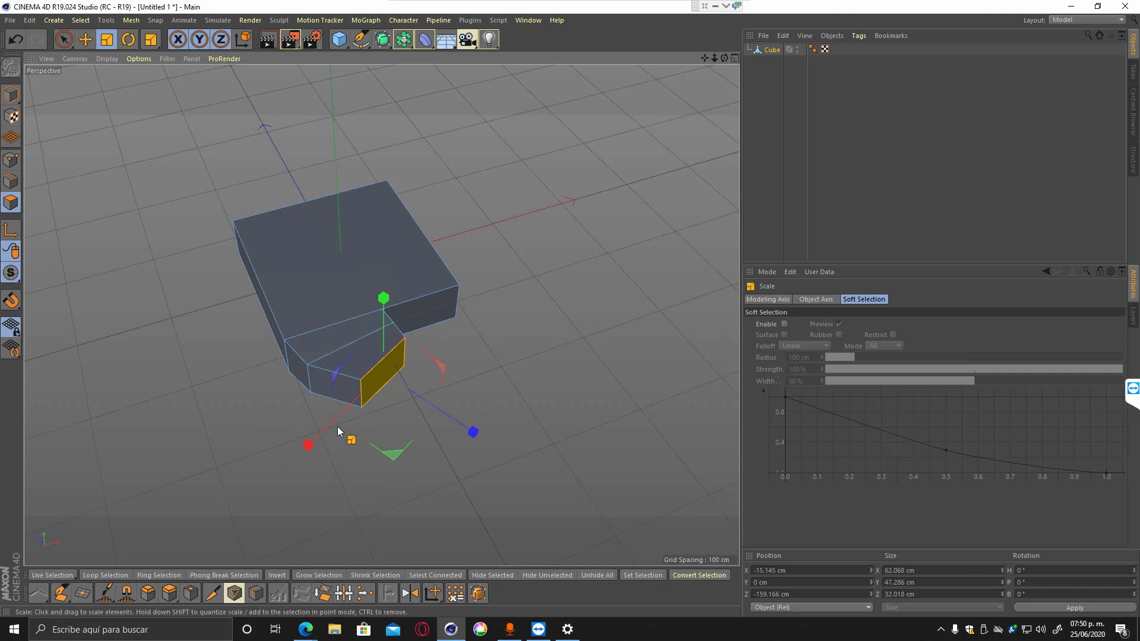
Try another extrusion of the narrowed end polygon with an offset of about 36.7 cm.
left_click_drag(337, 427, 133, 92, "alt")
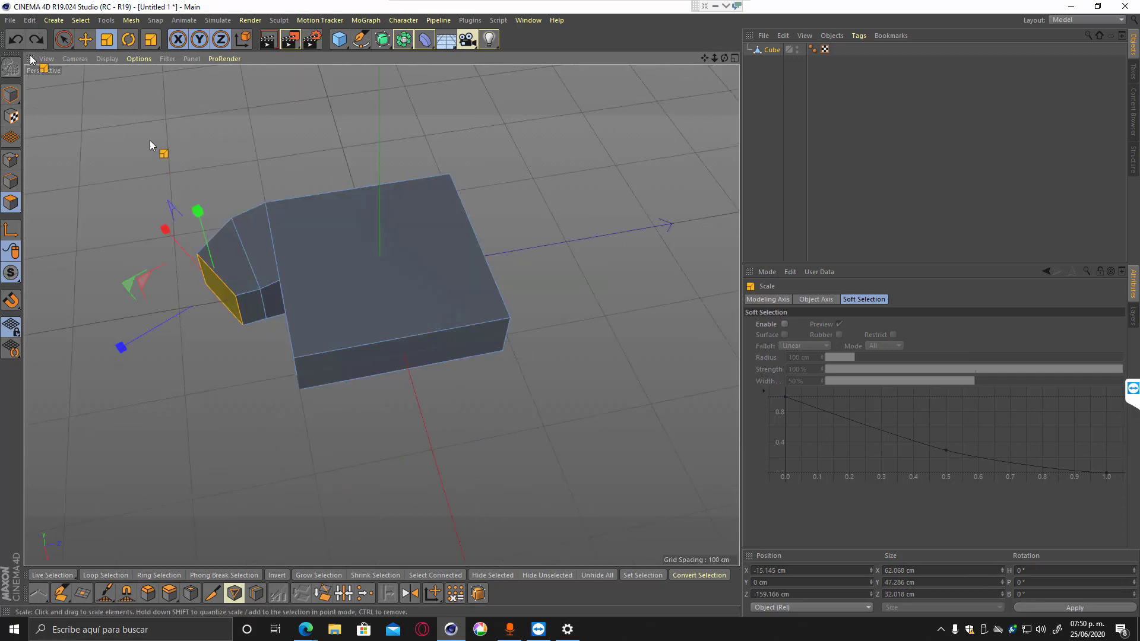
left_click_drag(150, 140, 170, 108, "alt")
left_click(169, 598)
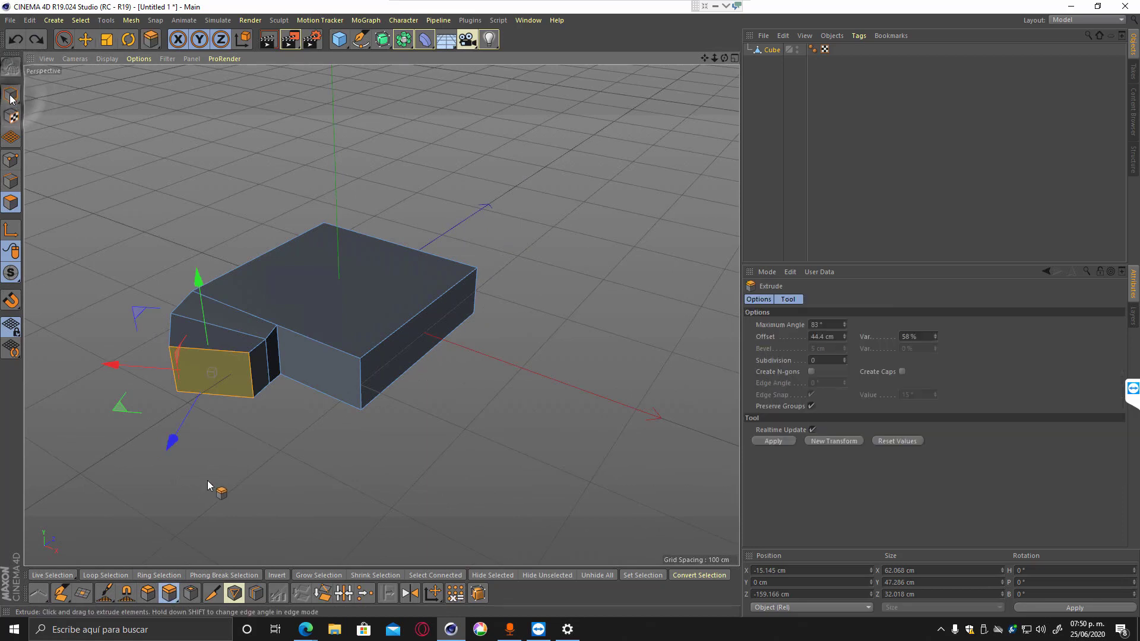
left_click_drag(221, 383, 217, 411)
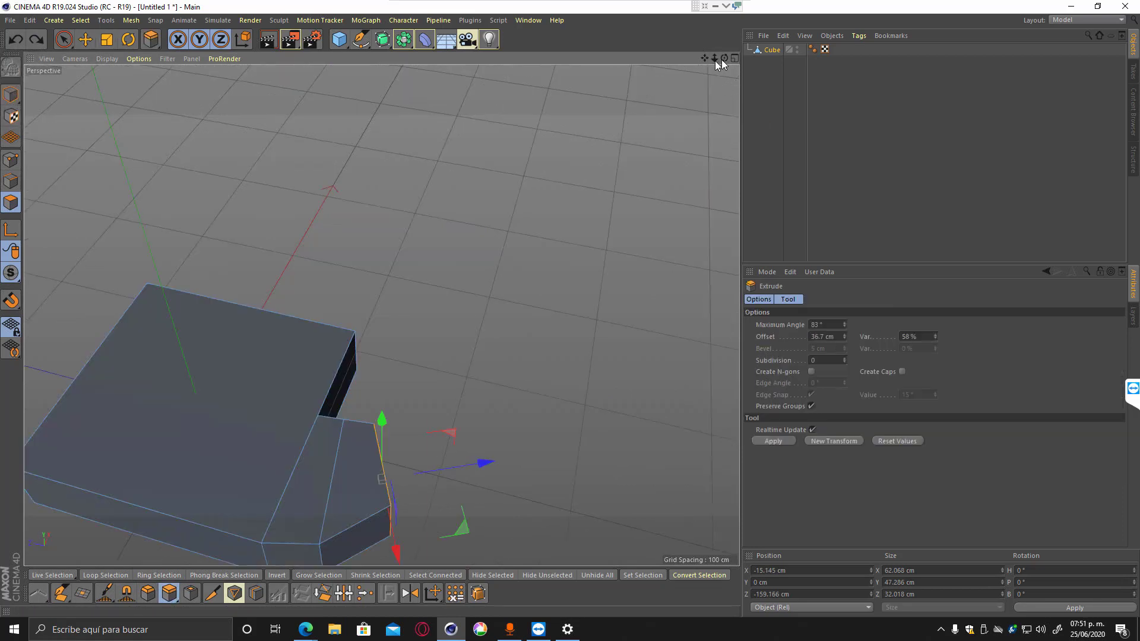
left_click_drag(707, 81, 556, 44)
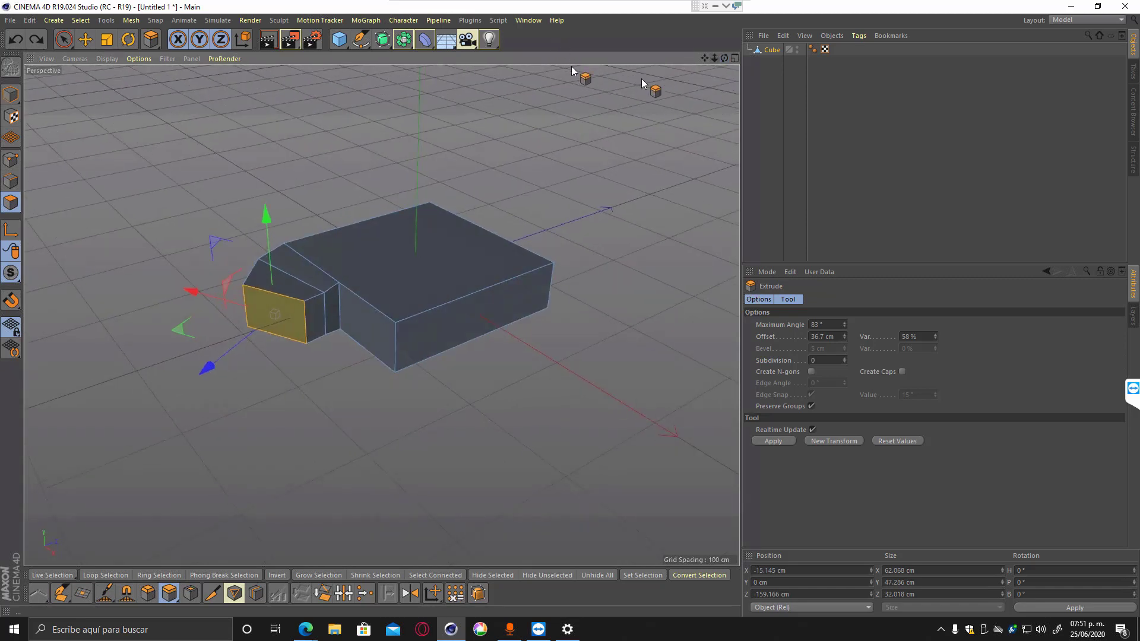
left_click_drag(724, 63, 719, 85)
Switch to model mode and paint a white freehand Doodle Paint stroke of size 5 outward from the slab's side face.
left_click(12, 94)
left_click(106, 20)
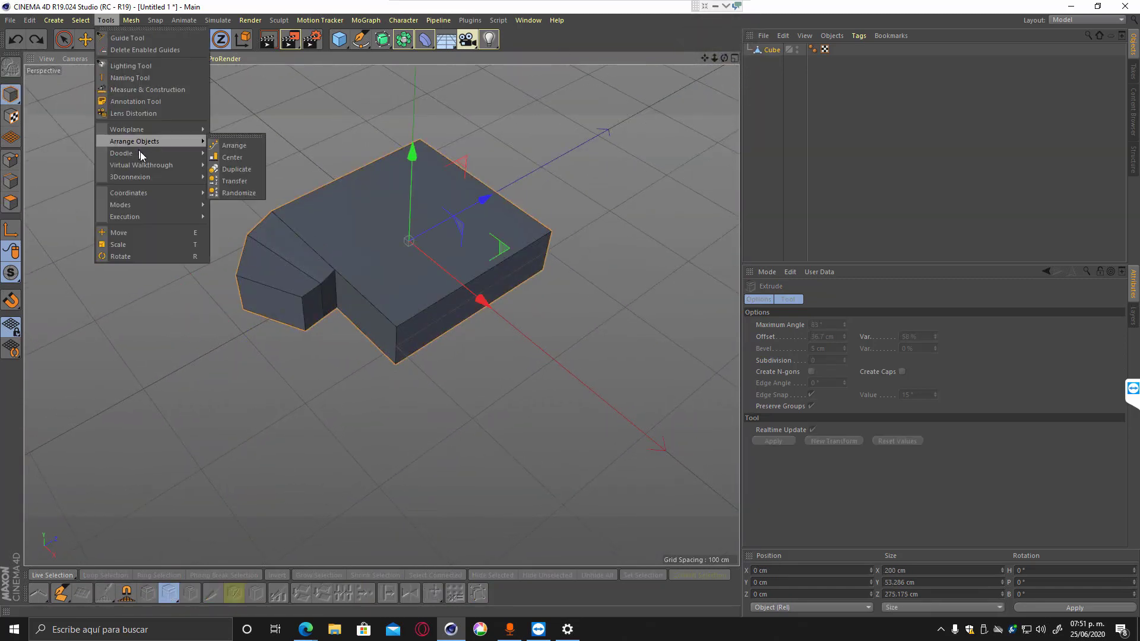
mouse_move(149, 155)
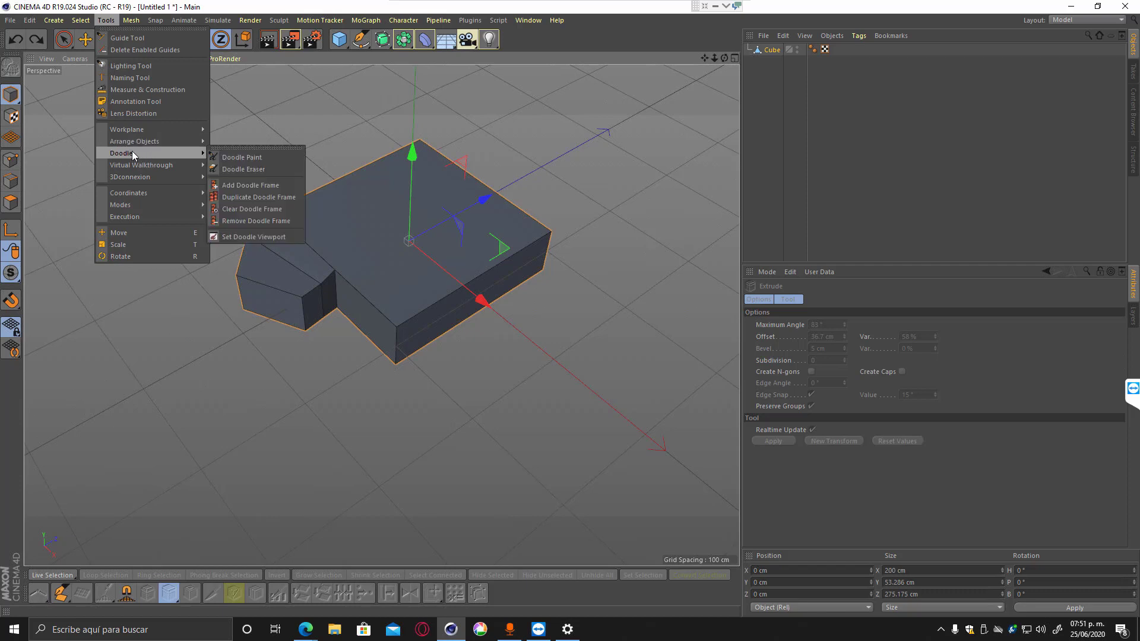
left_click(257, 157)
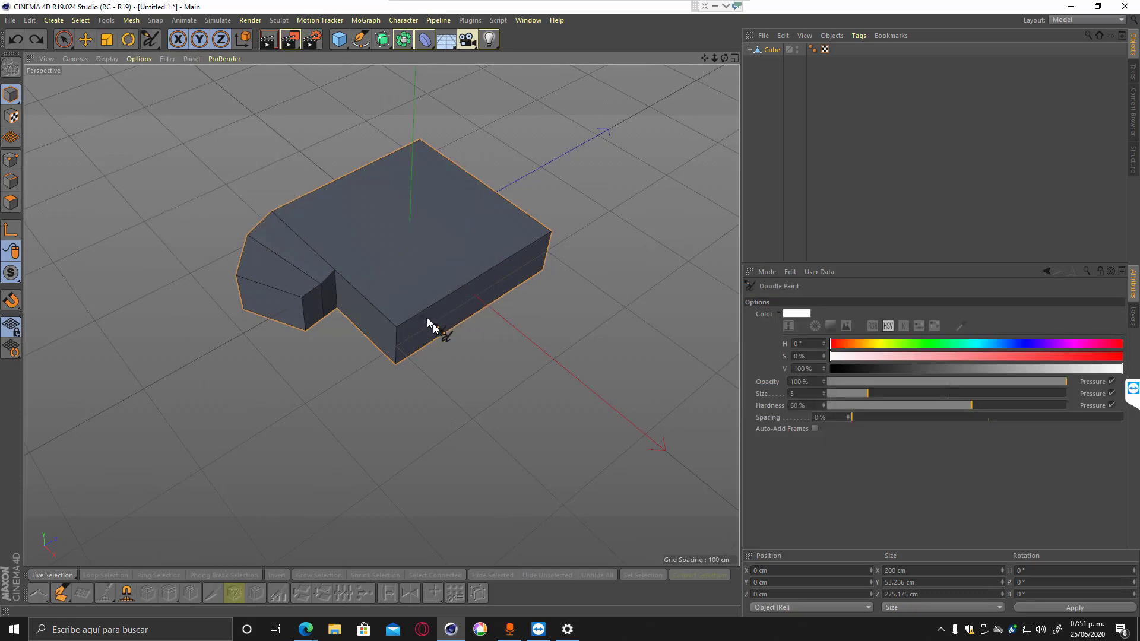
left_click_drag(422, 319, 512, 414)
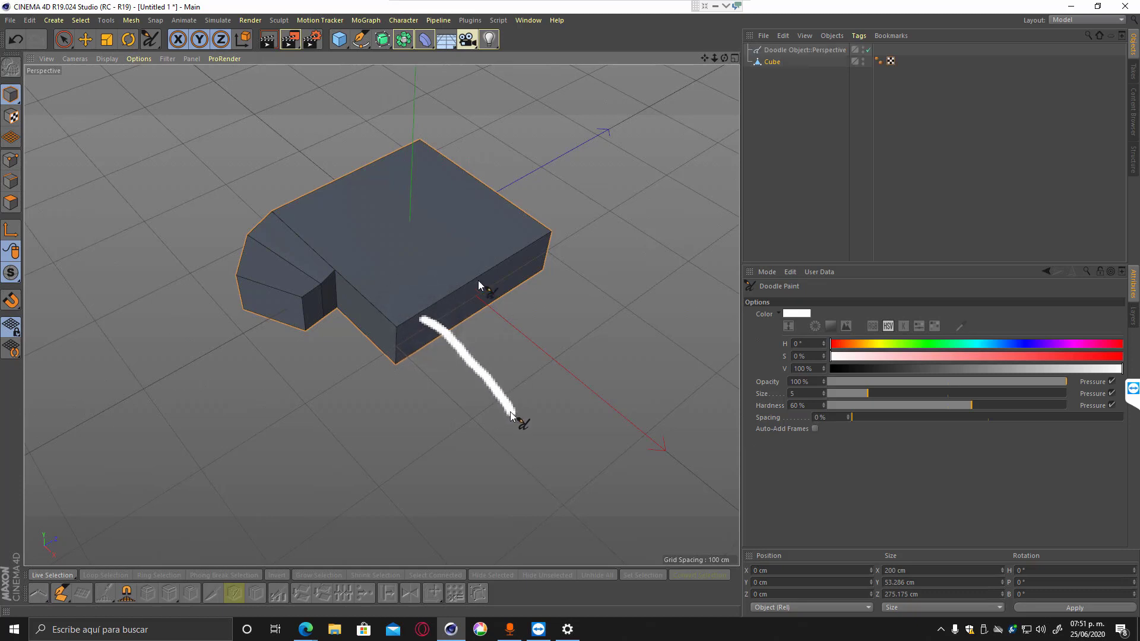
Paint more white Doodle Paint strokes: three outward from the slab's side face, one down over the extruded end, two from the rear edge.
left_click_drag(472, 289, 567, 373)
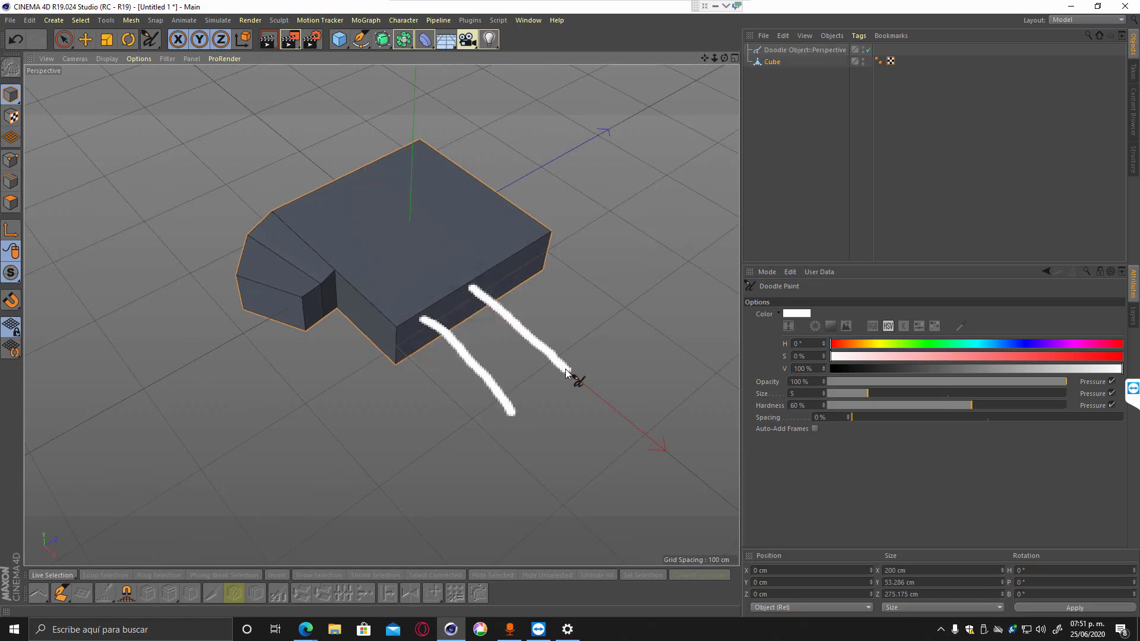
left_click_drag(601, 408, 610, 413)
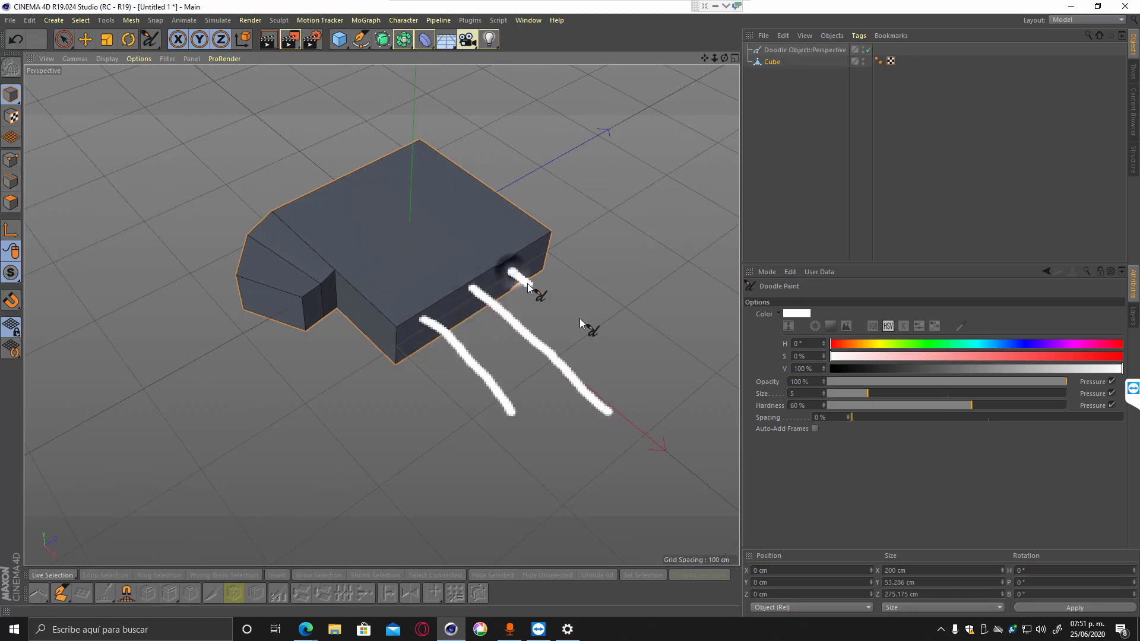
left_click_drag(528, 287, 632, 355)
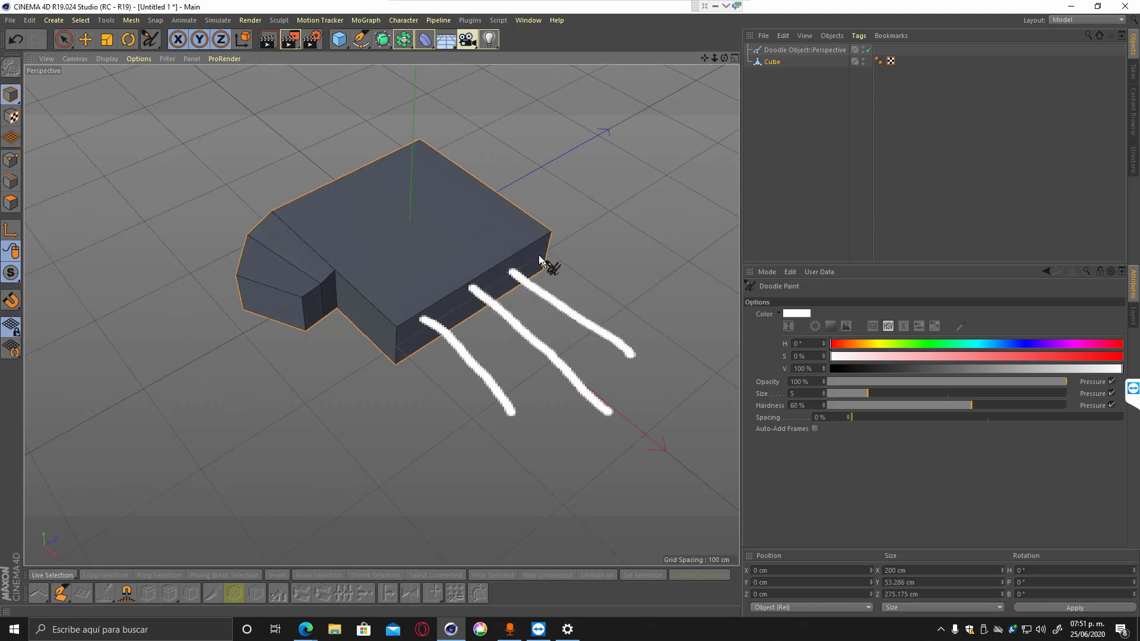
left_click_drag(539, 259, 625, 312)
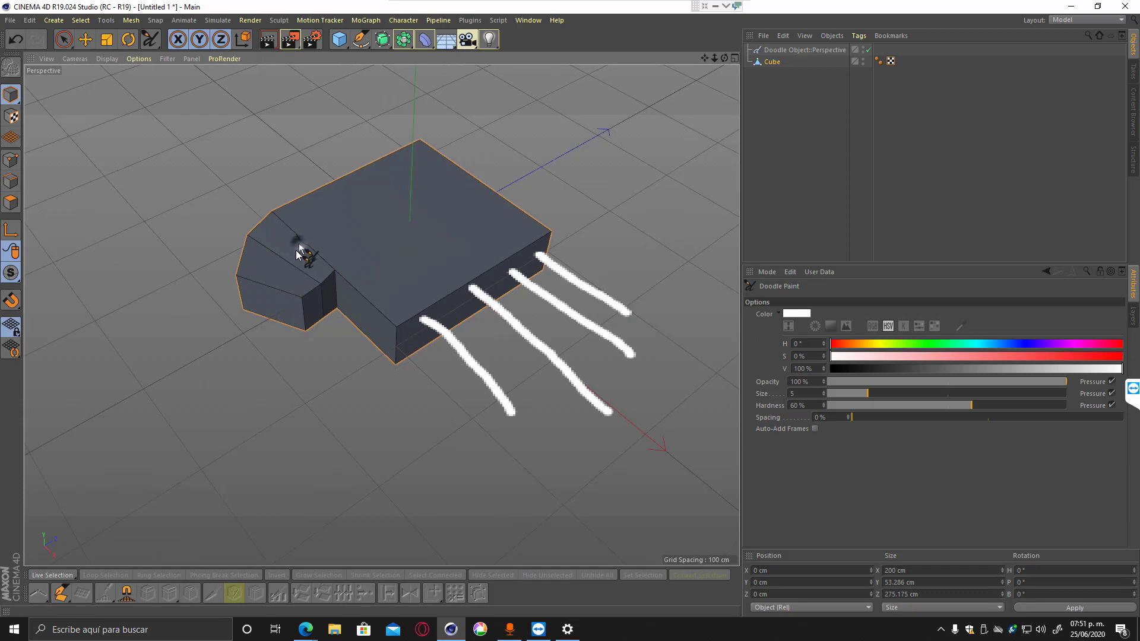
mouse_move(298, 244)
left_mouse_down()
mouse_move(266, 307)
mouse_move(265, 338)
left_mouse_up()
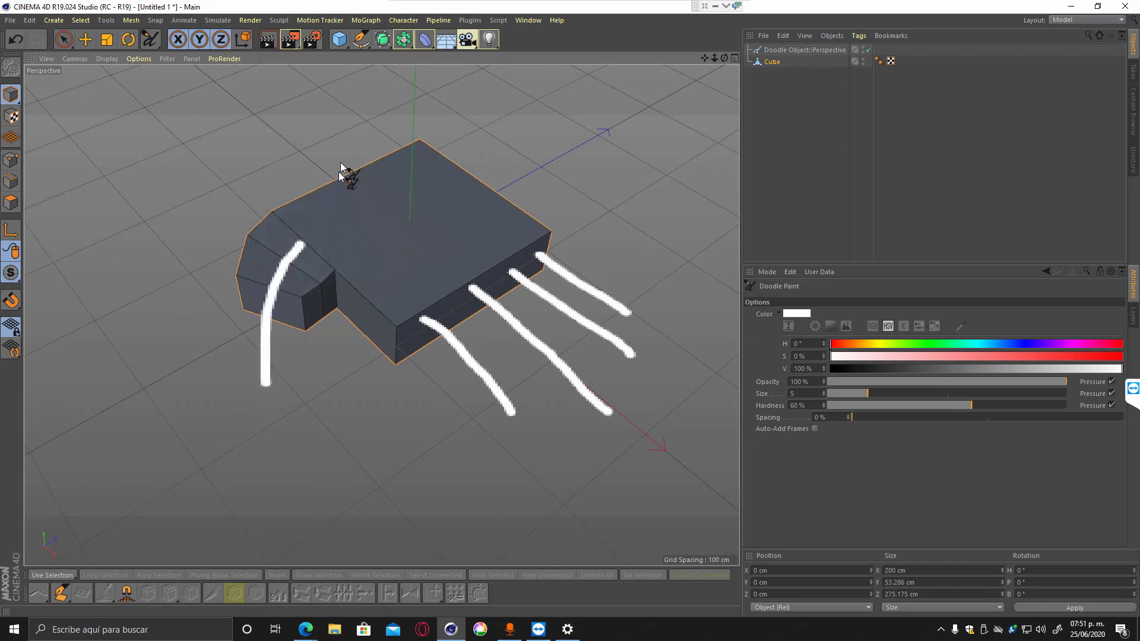
left_click_drag(280, 193, 207, 139)
left_click_drag(407, 143, 320, 115)
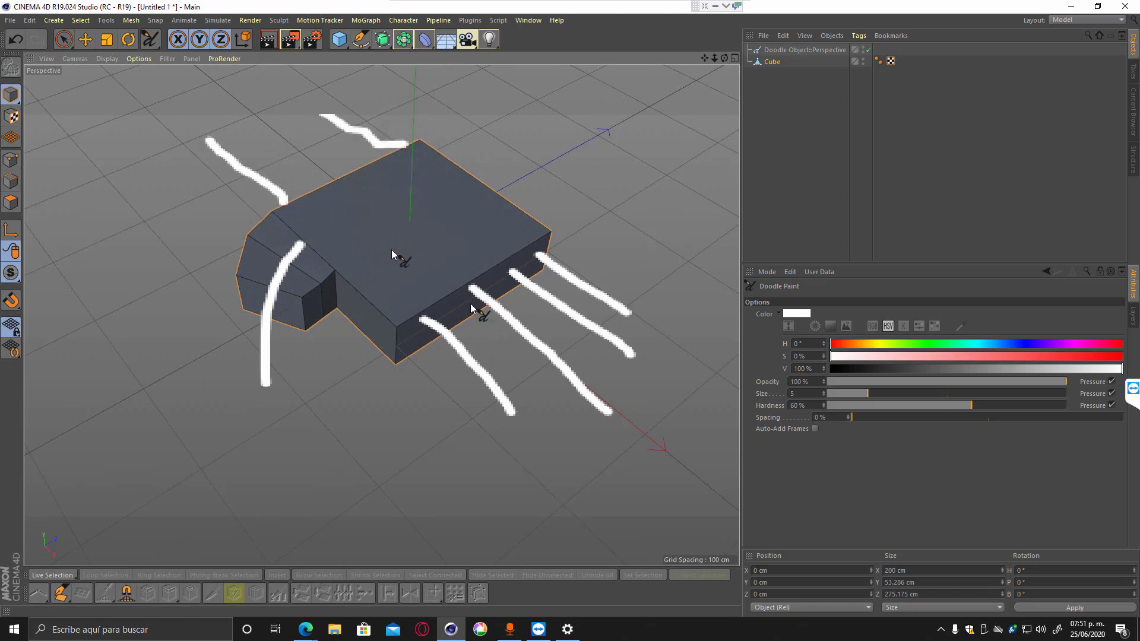
Give the doodle object the description "Aquí está la proyección de los dedos" and clear the selection.
left_click(796, 51)
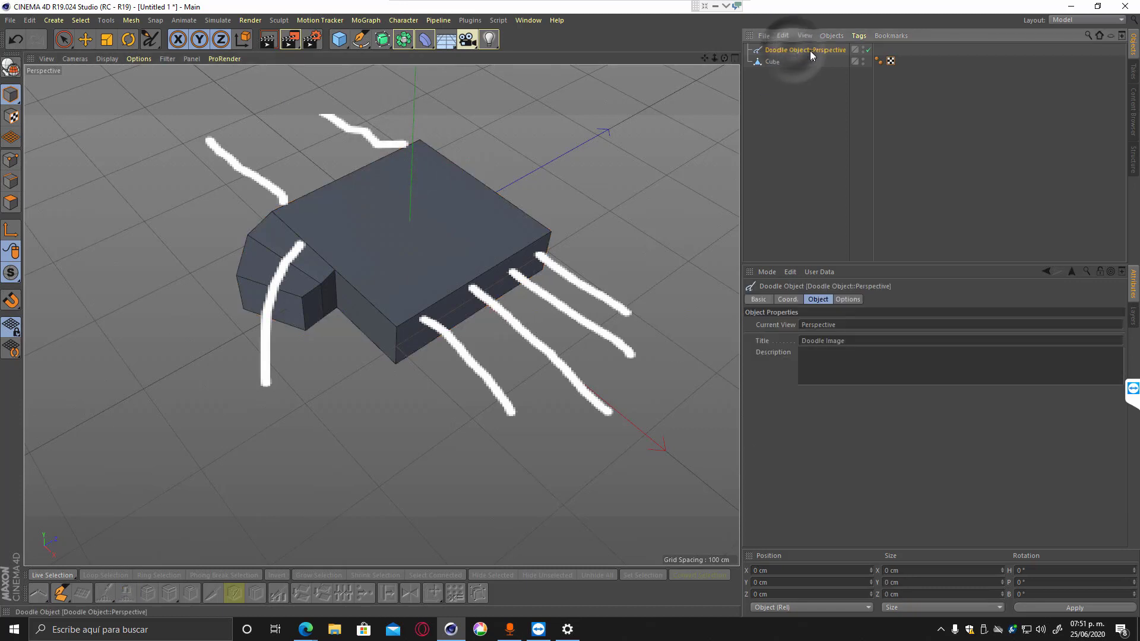
left_click(828, 357)
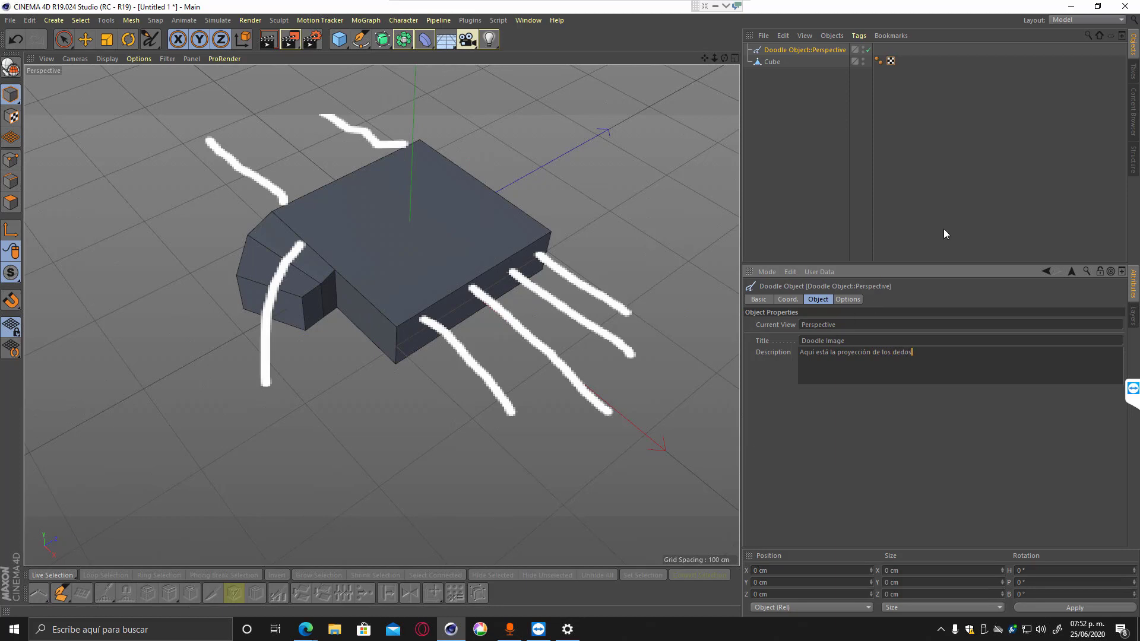
left_click(766, 177)
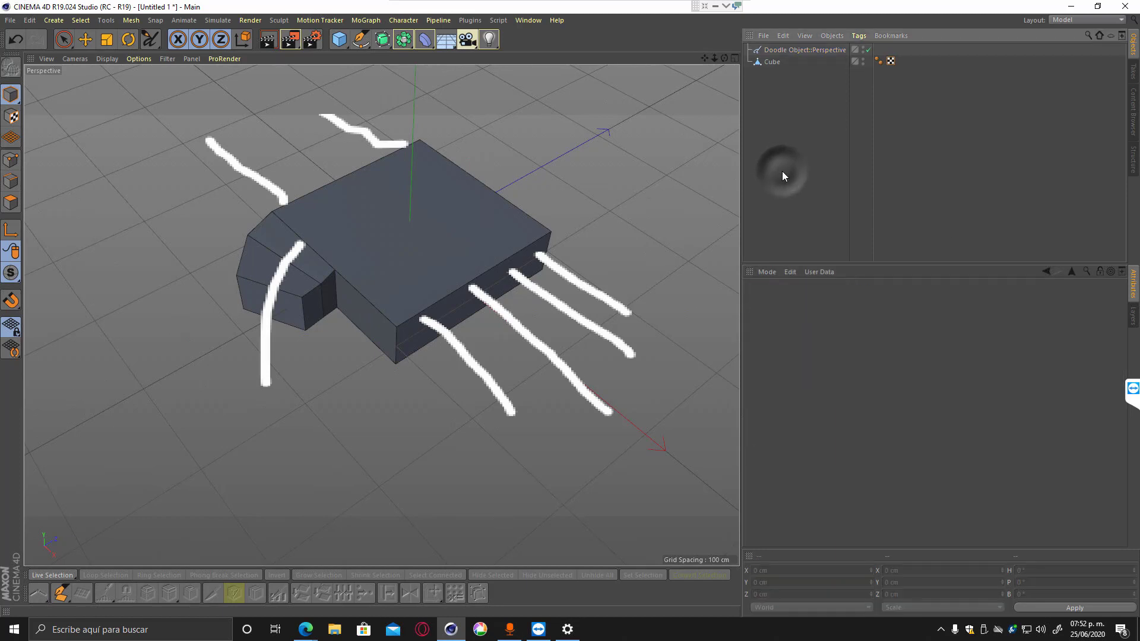
Orbit around the slab to compare it with the doodle strokes, and switch the doodle off and on again.
left_click(87, 45)
left_click(772, 61)
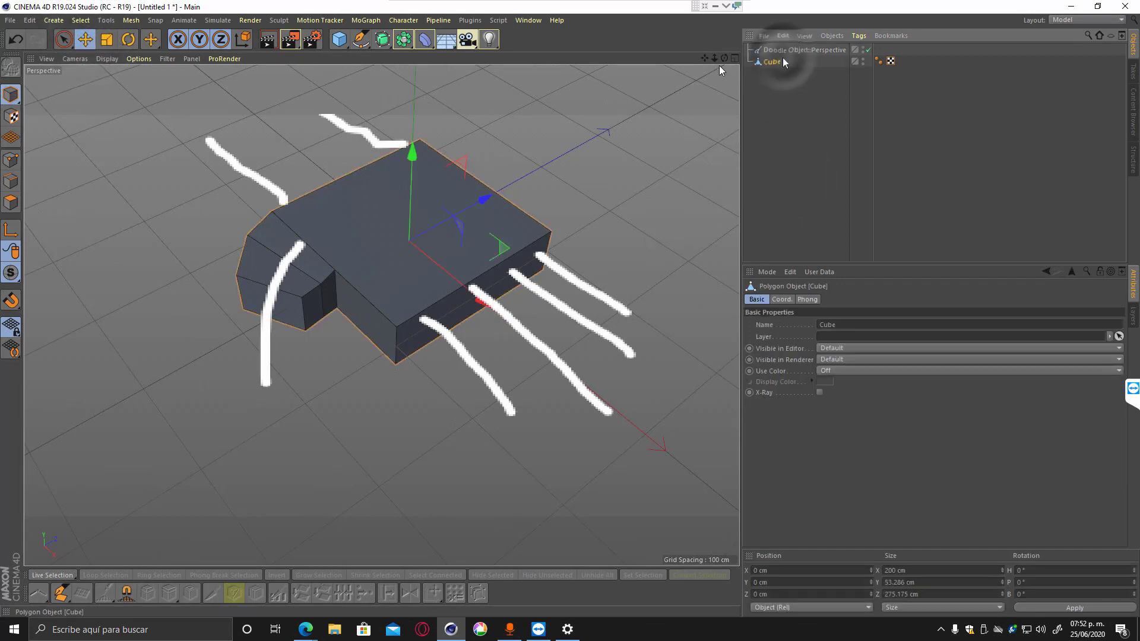
mouse_move(725, 59)
left_mouse_down()
mouse_move(664, 73)
mouse_move(621, 65)
mouse_move(692, 52)
mouse_move(738, 72)
left_mouse_up()
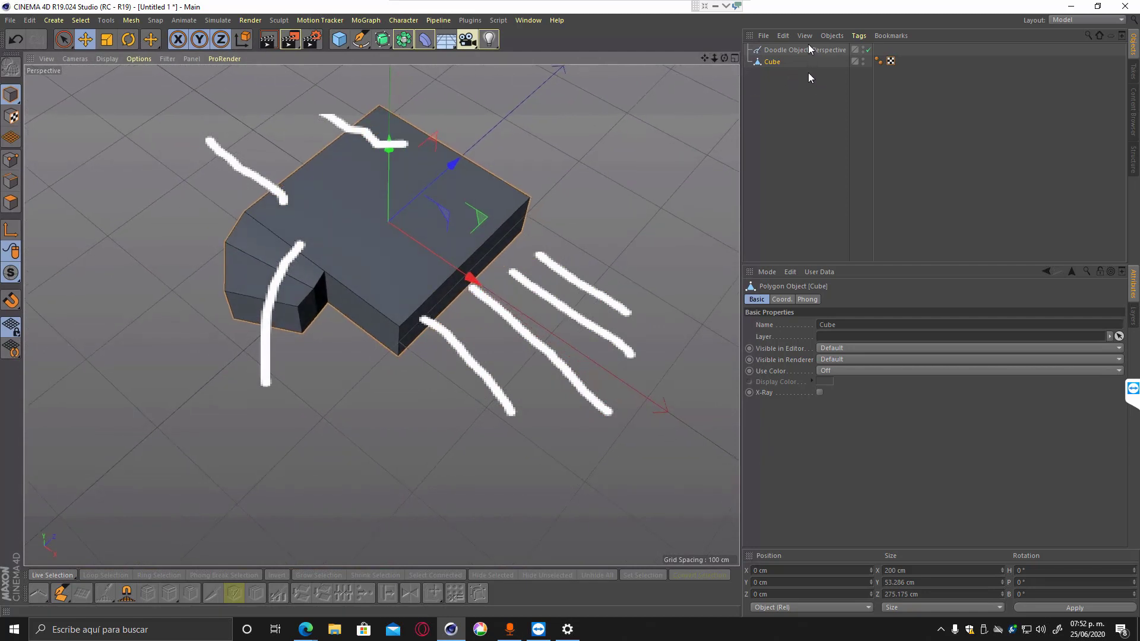
left_click(809, 49)
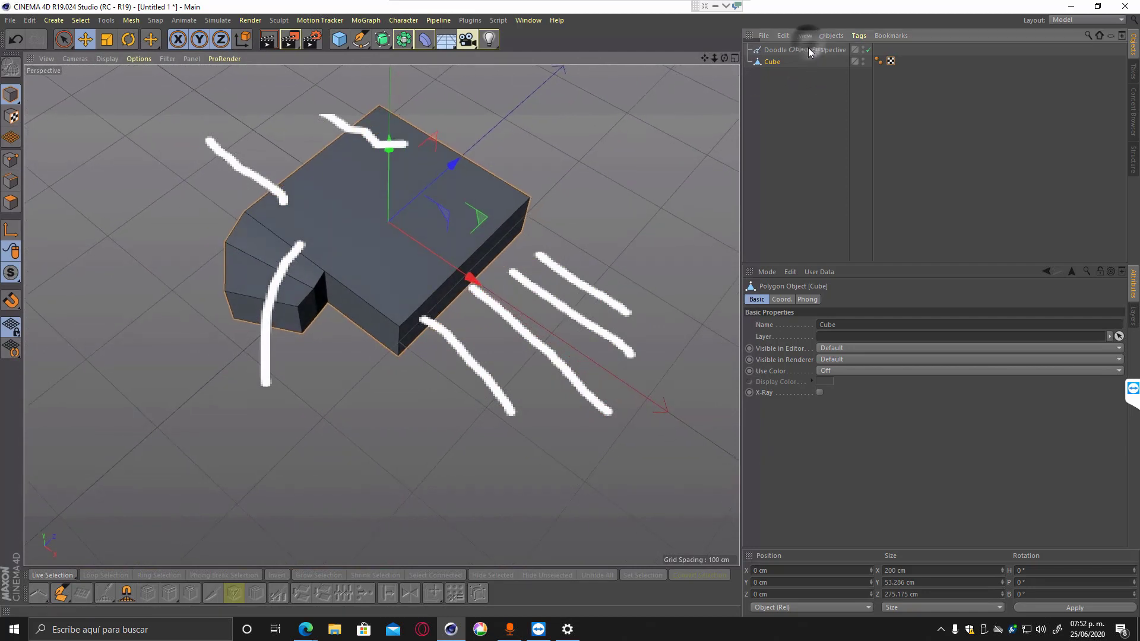
left_click(868, 50)
left_click(792, 110)
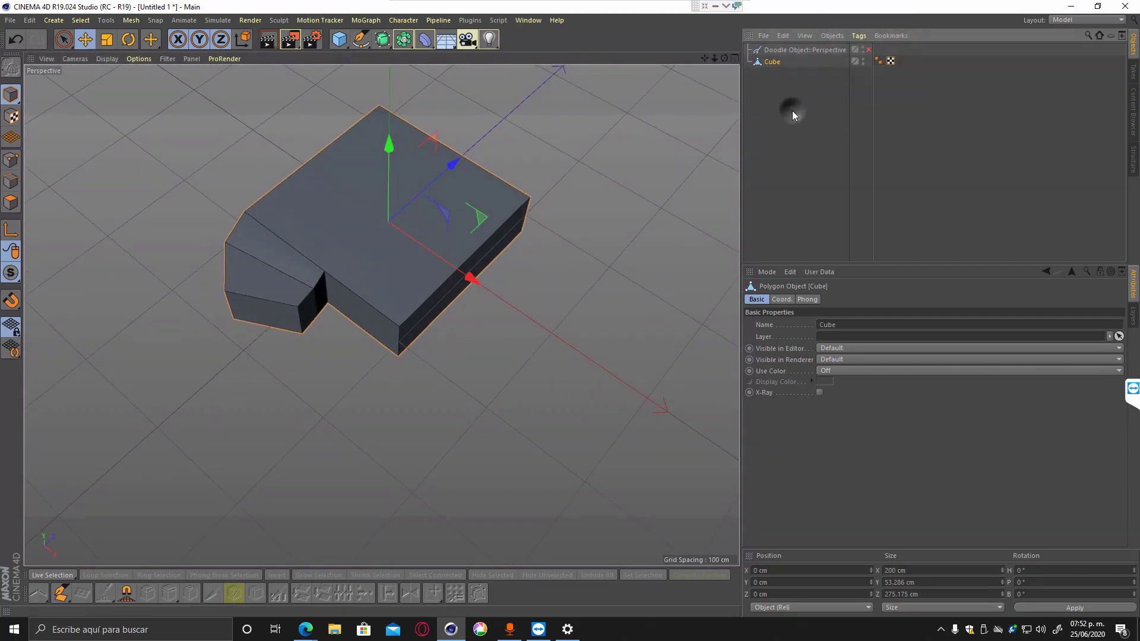
left_click(869, 50)
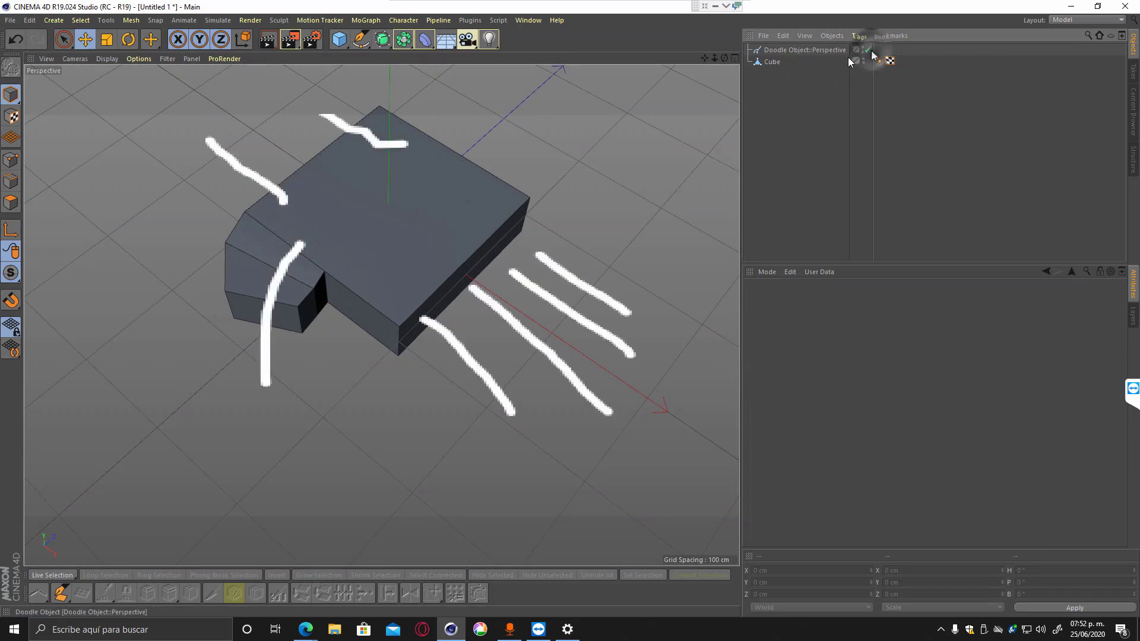
Realign the perspective view with the doodle strokes, add a camera there and make the doodle object its child.
mouse_move(704, 57)
left_mouse_down()
mouse_move(706, 106)
mouse_move(726, 75)
mouse_move(722, 89)
mouse_move(700, 41)
left_mouse_up()
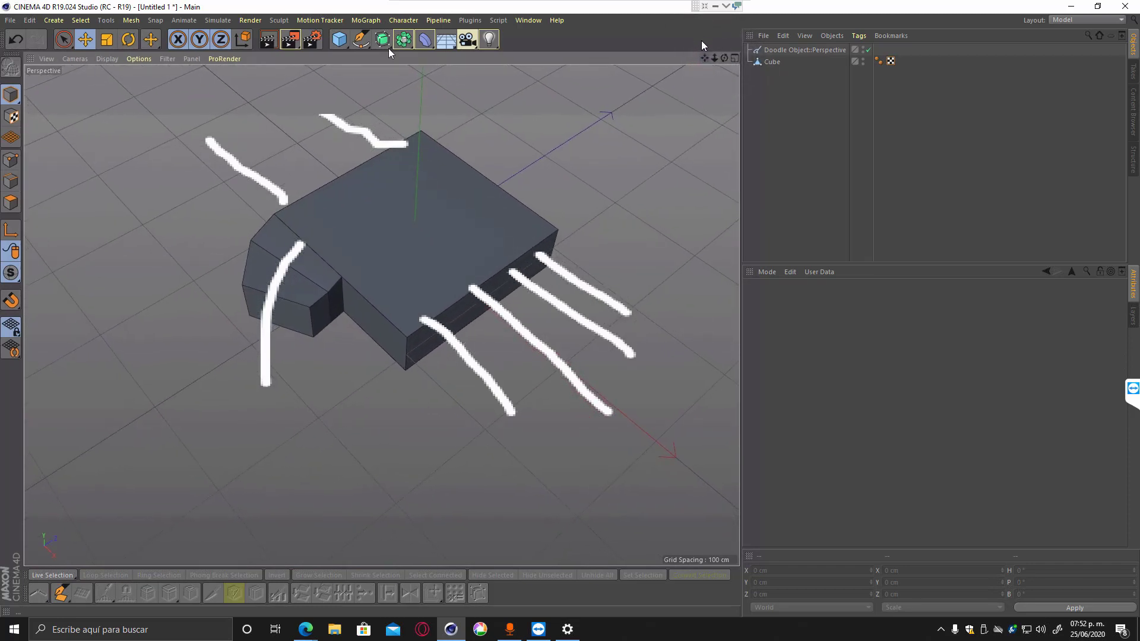
left_click(468, 40)
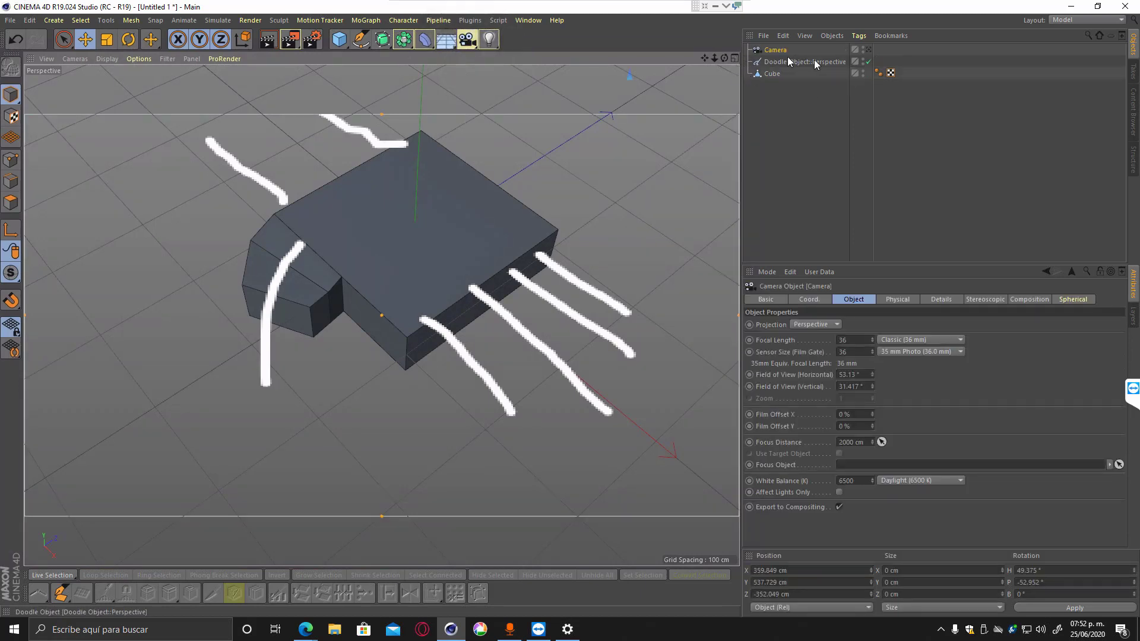
left_click_drag(783, 62, 779, 52)
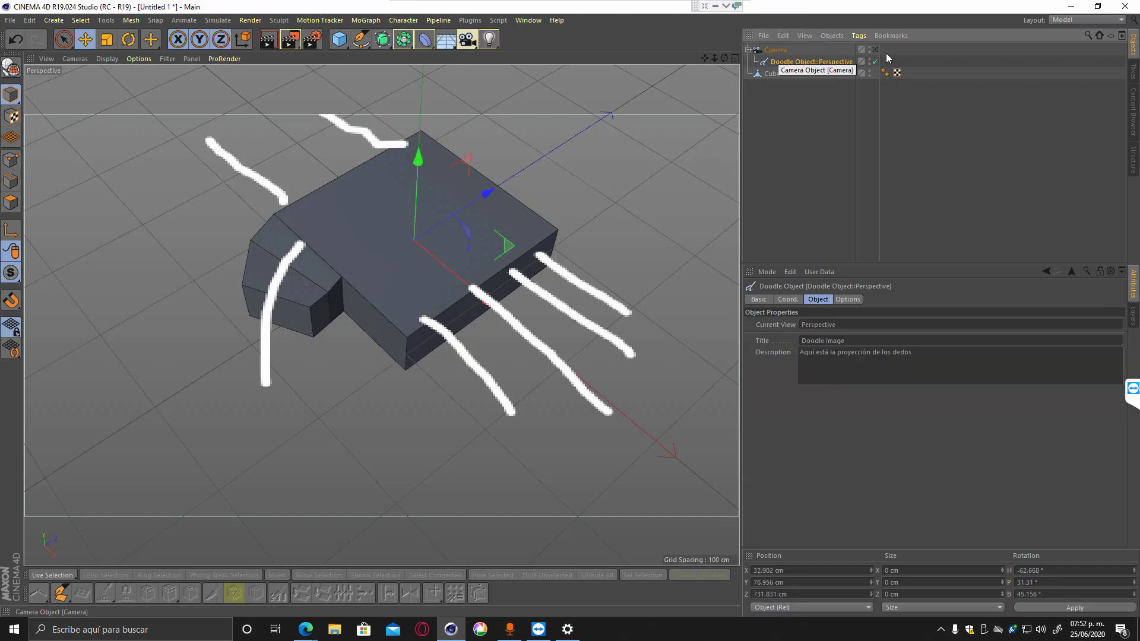
Set keyframes on the camera's X, Y and Z position and its H, P and B rotation.
left_click(784, 52)
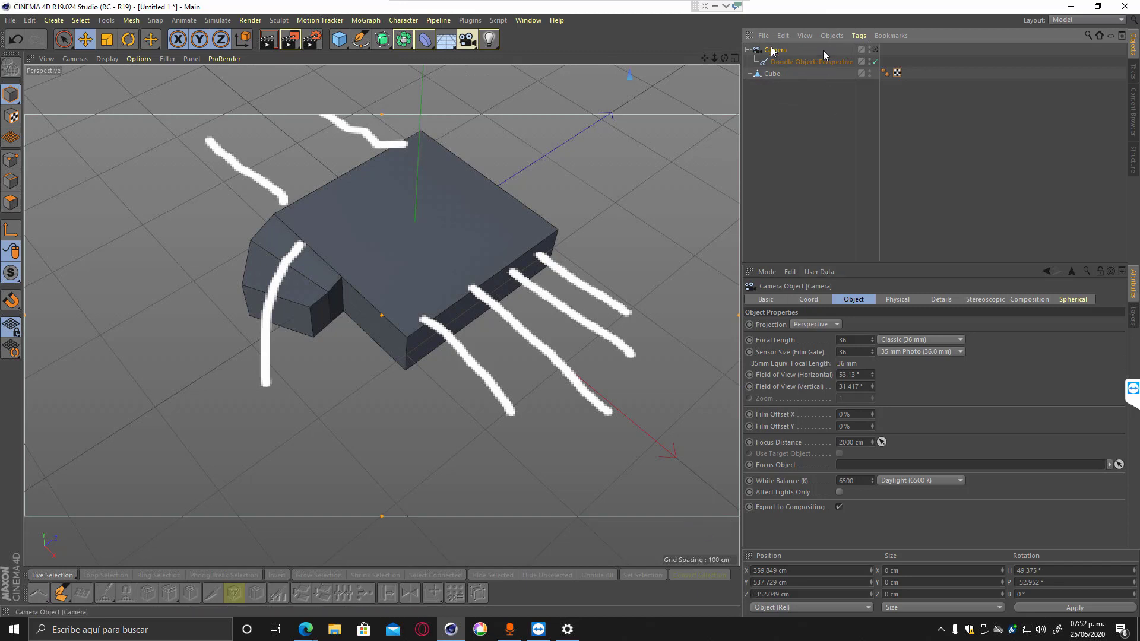
left_click(809, 299)
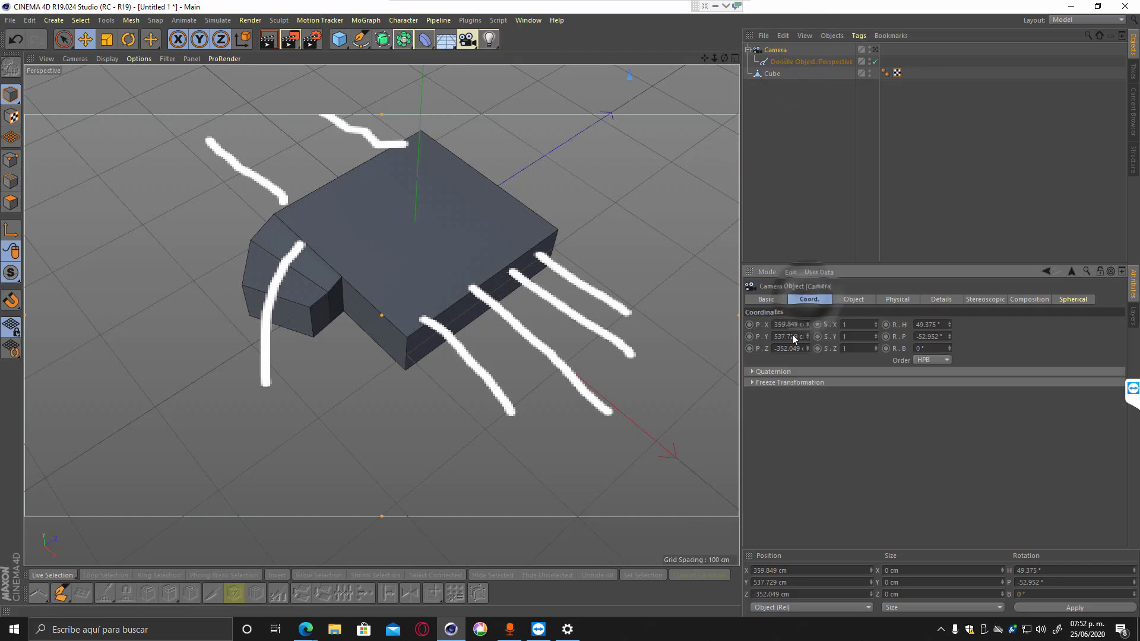
left_click(750, 324)
left_click(749, 337)
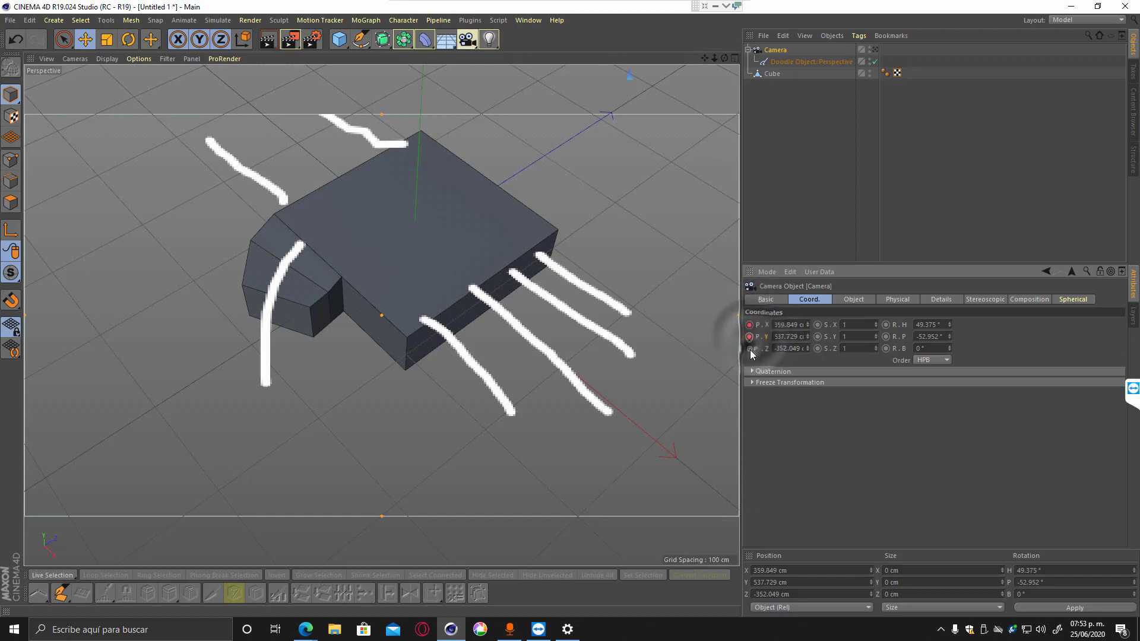
left_click(749, 349)
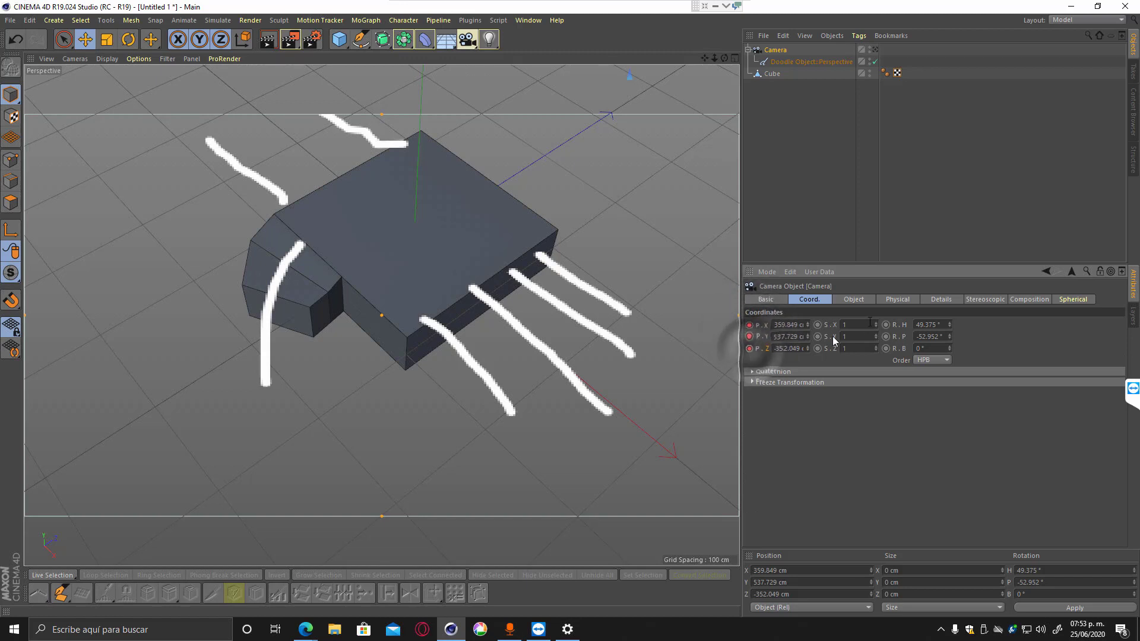
left_click(885, 325)
left_click(886, 337)
left_click(885, 348)
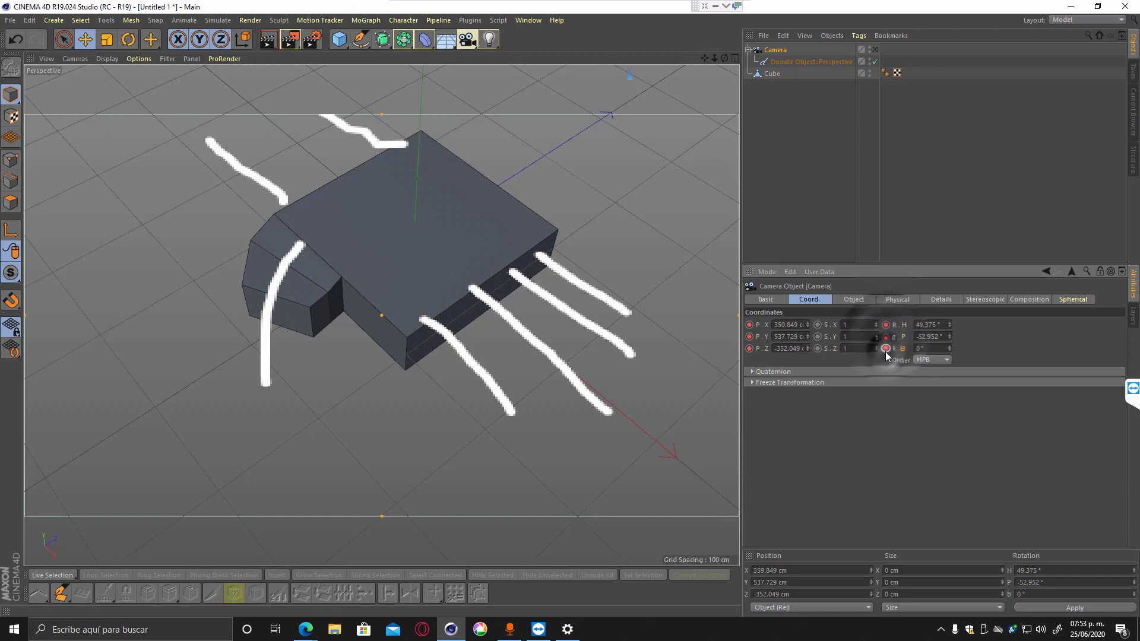
left_click(847, 200)
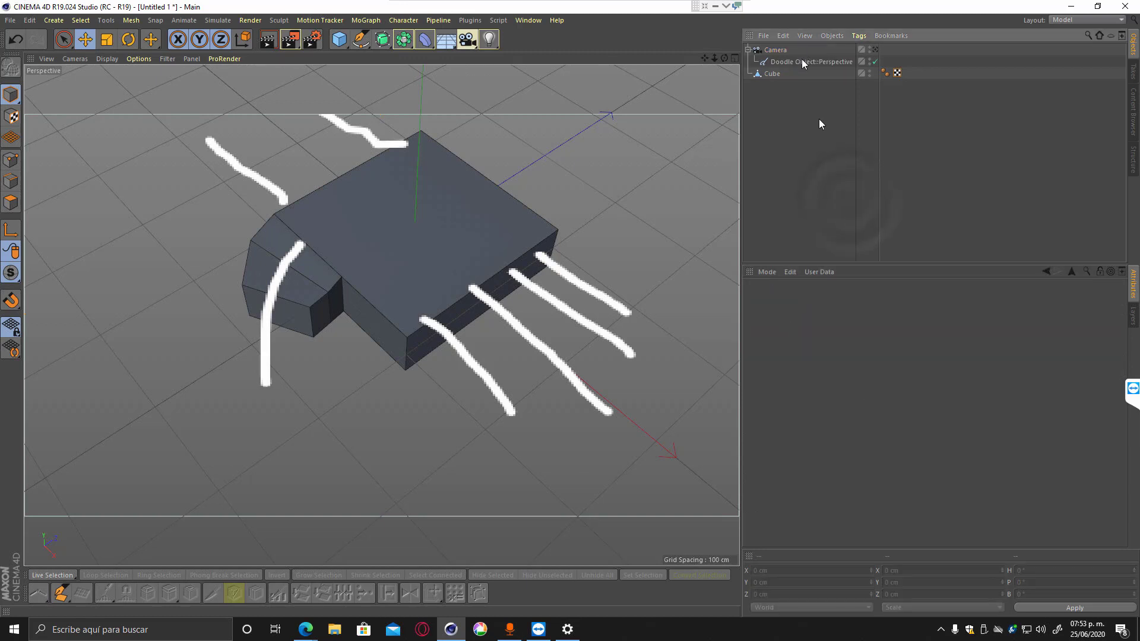
left_click(788, 52)
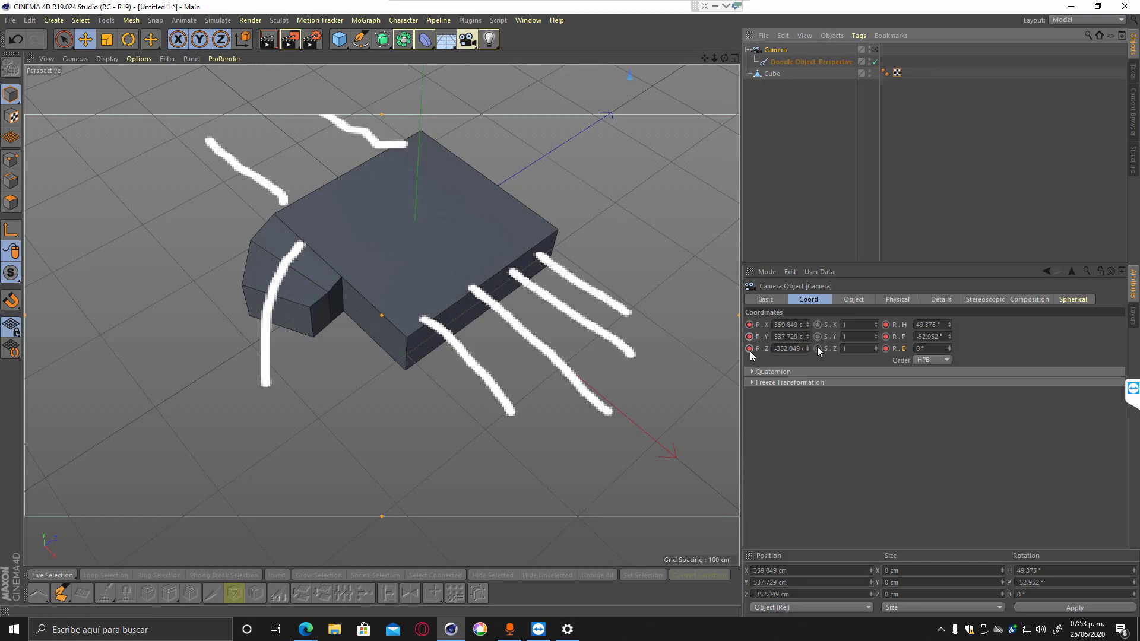
left_click(818, 149)
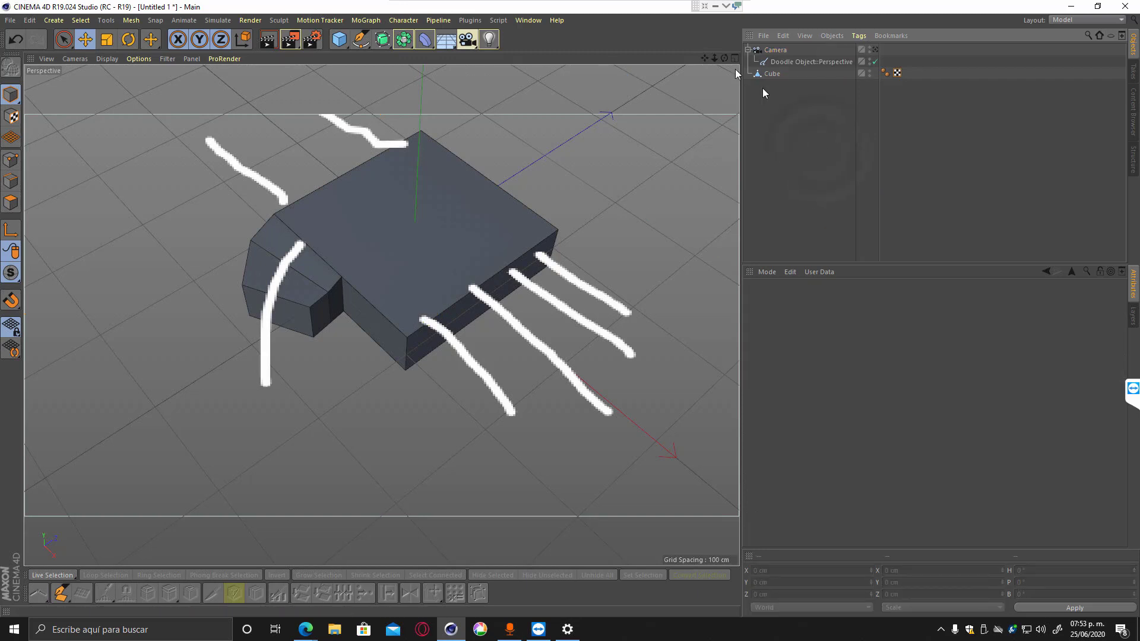
Disable the doodle while viewing the scene from outside the camera, and re-enable it when looking through the camera.
mouse_move(725, 62)
left_mouse_down()
mouse_move(788, 23)
mouse_move(831, 36)
left_mouse_up()
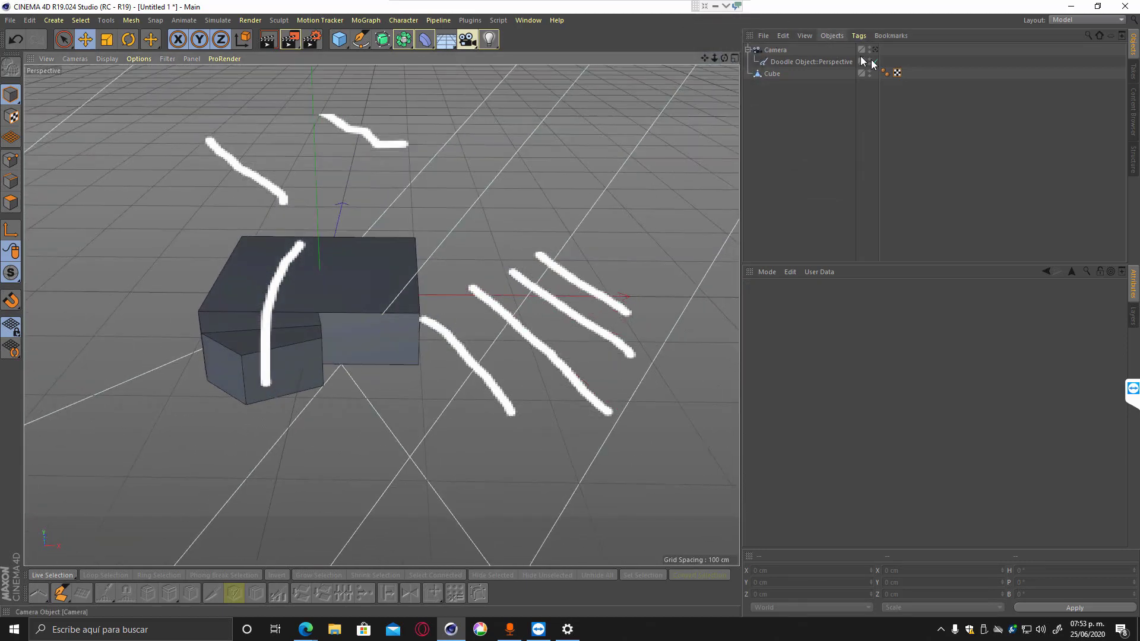
left_click(875, 61)
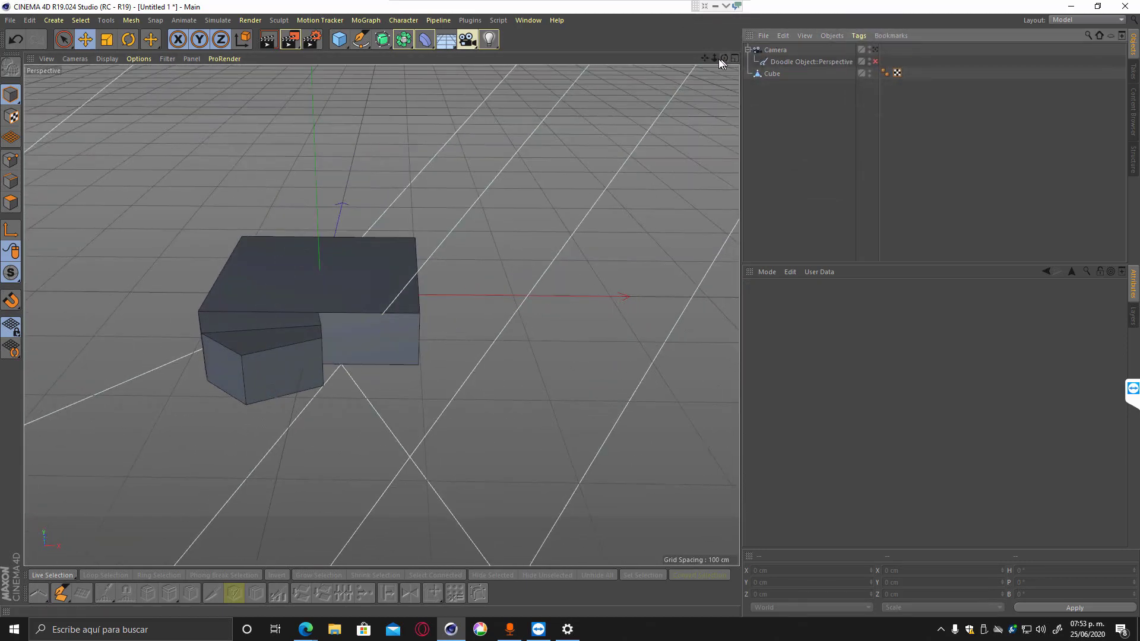
left_click_drag(715, 59, 686, 290)
left_click_drag(685, 237, 687, 186)
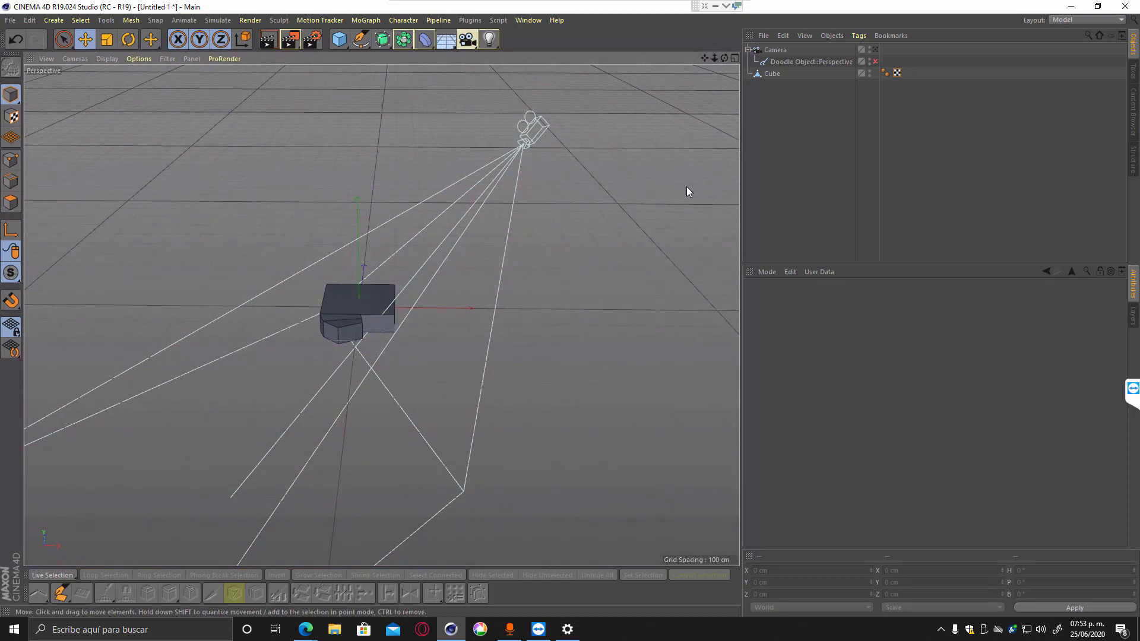
left_click(875, 51)
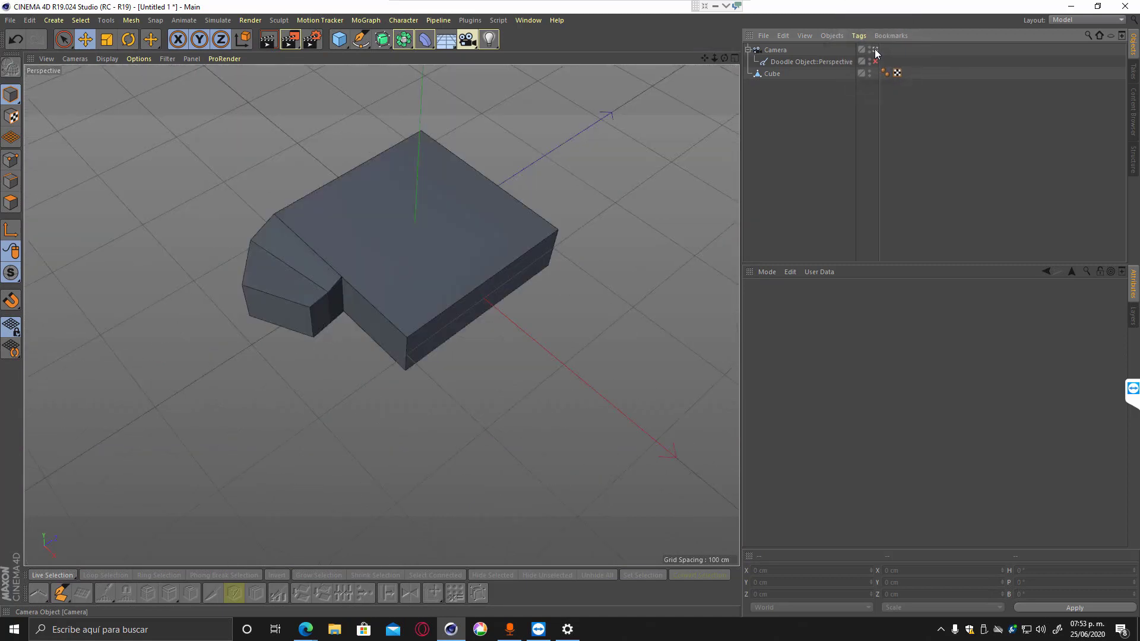
left_click(874, 61)
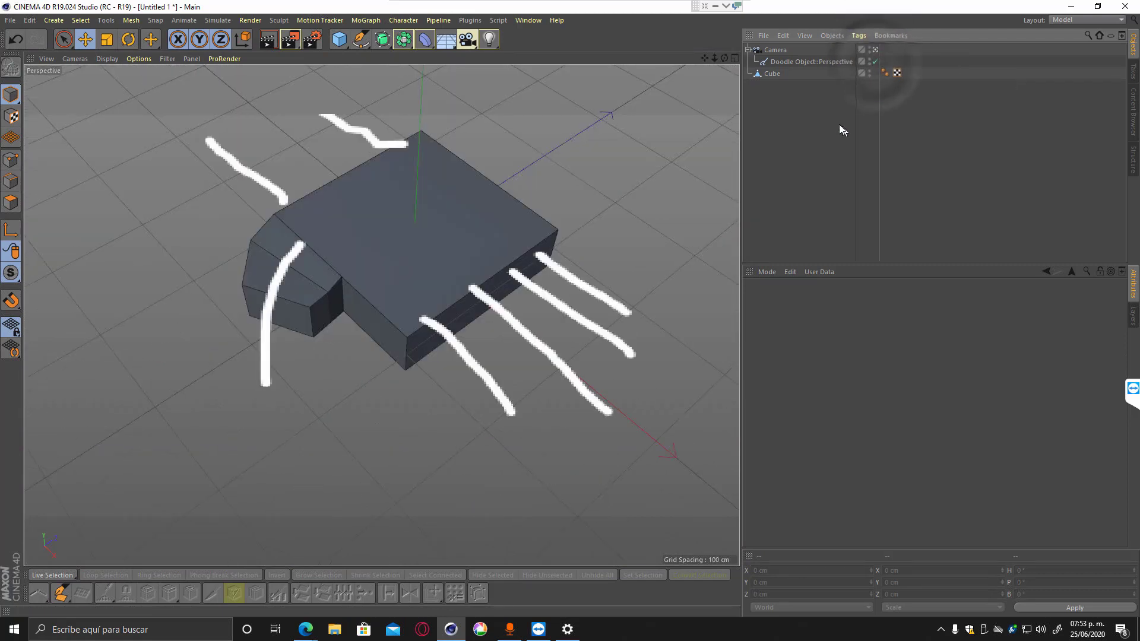
Examine the doodle object's options and object properties.
left_click(811, 62)
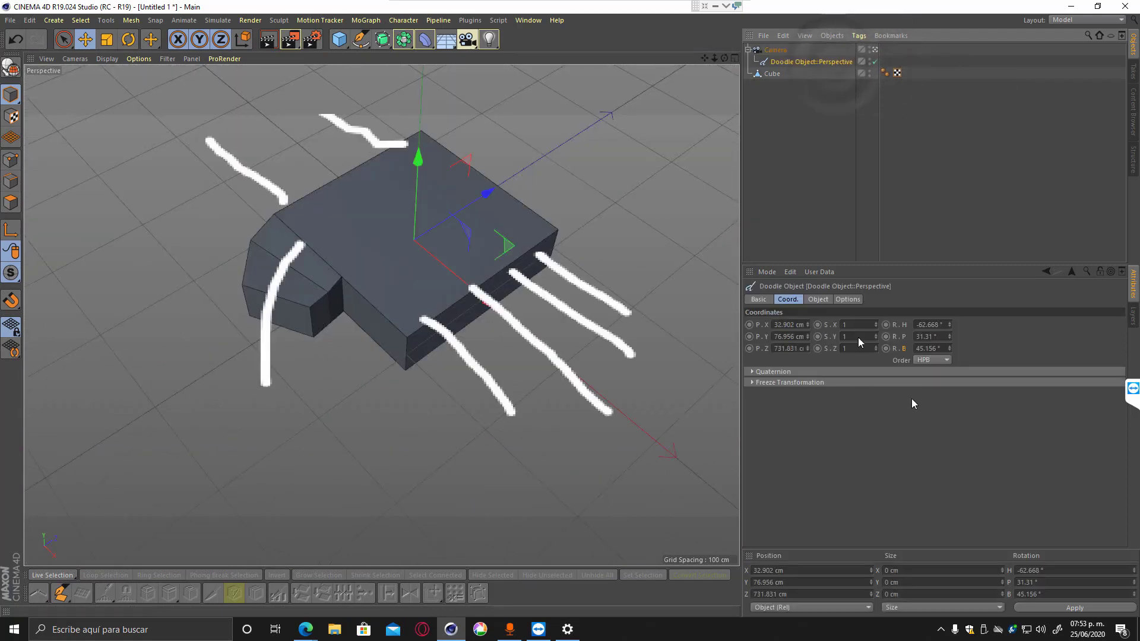
left_click(847, 299)
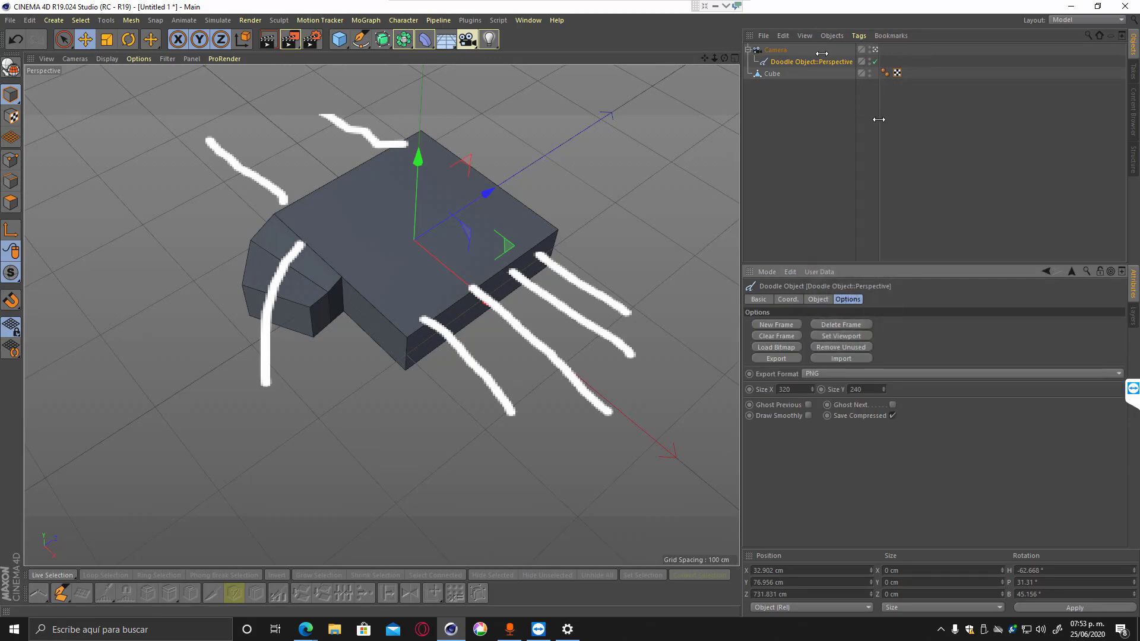
left_click(817, 299)
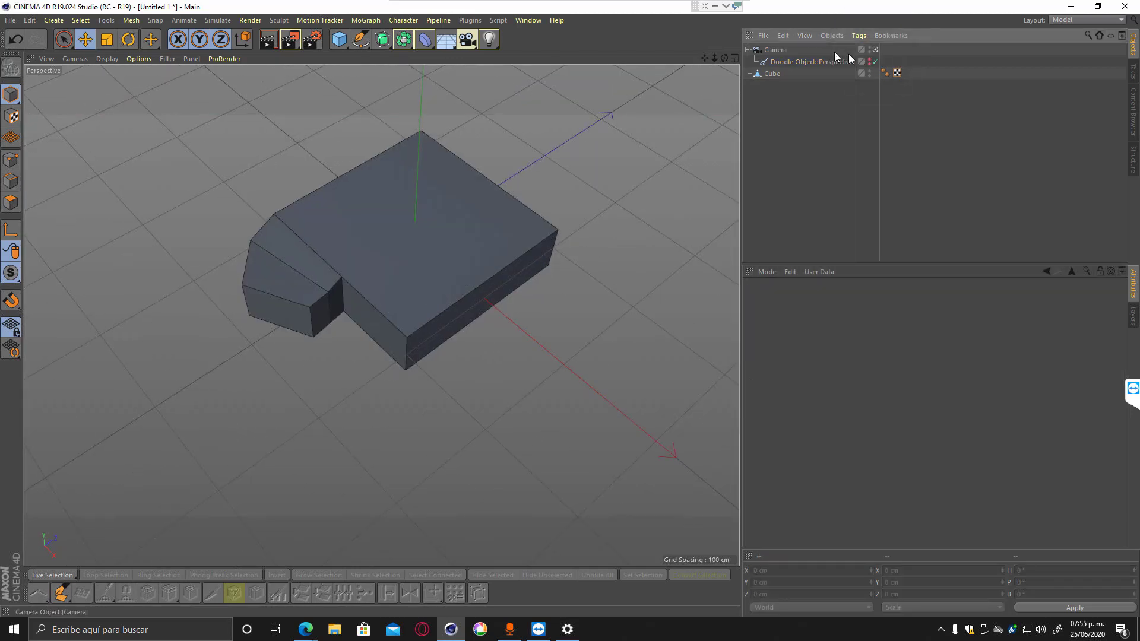
Leave the camera view and make the doodle visible again.
left_click(875, 50)
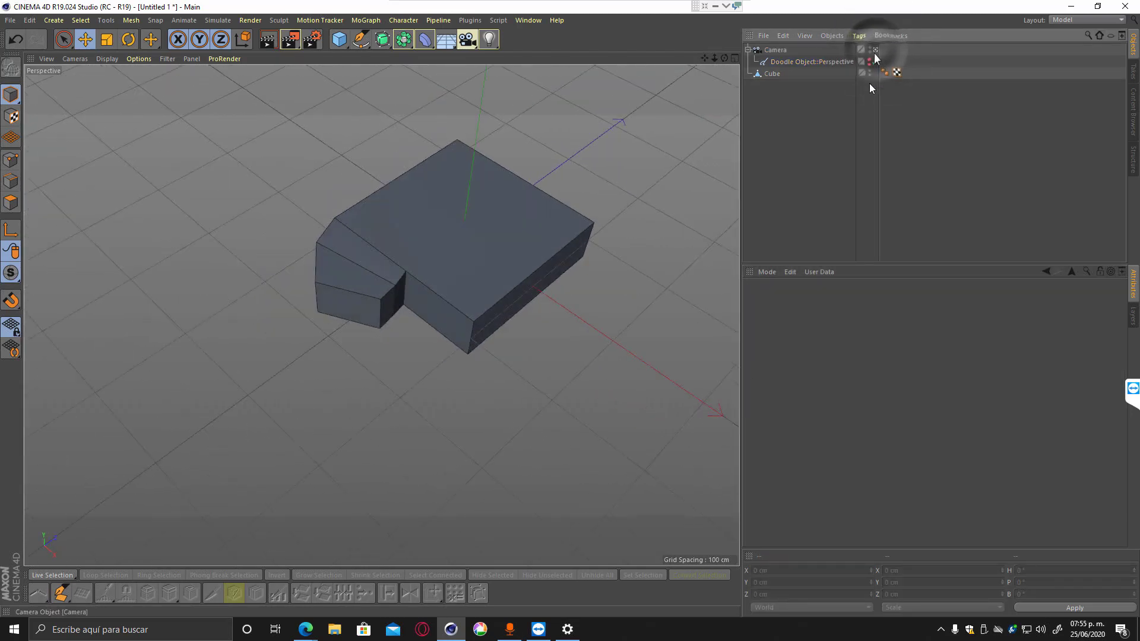
left_click(869, 60)
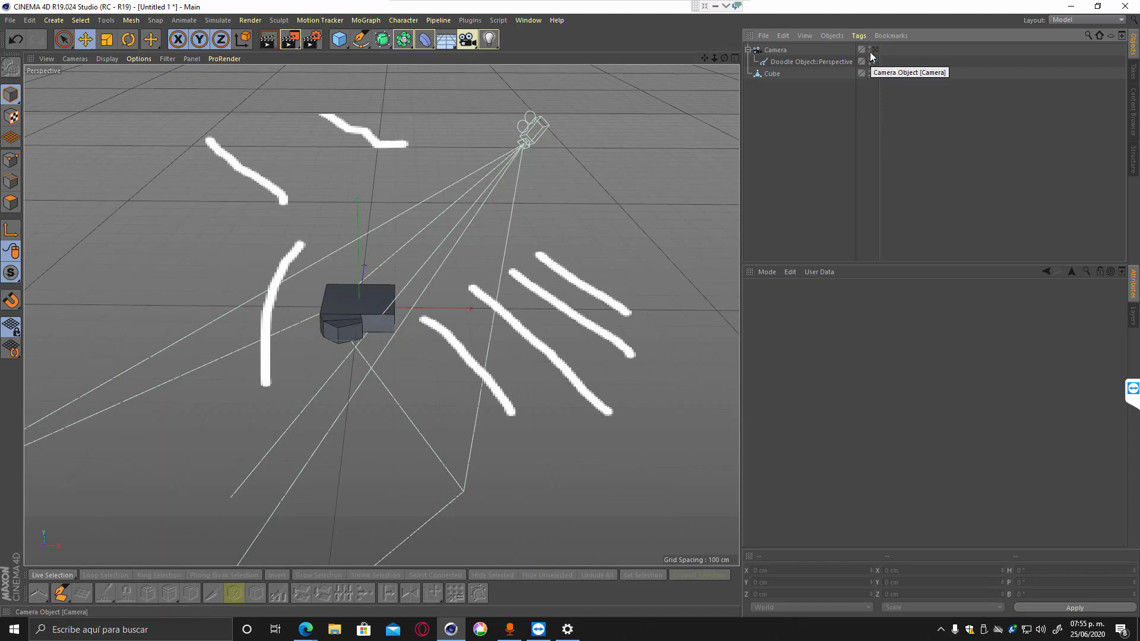
Hide the camera and its doodle in both the editor and the renderer.
left_click(870, 52)
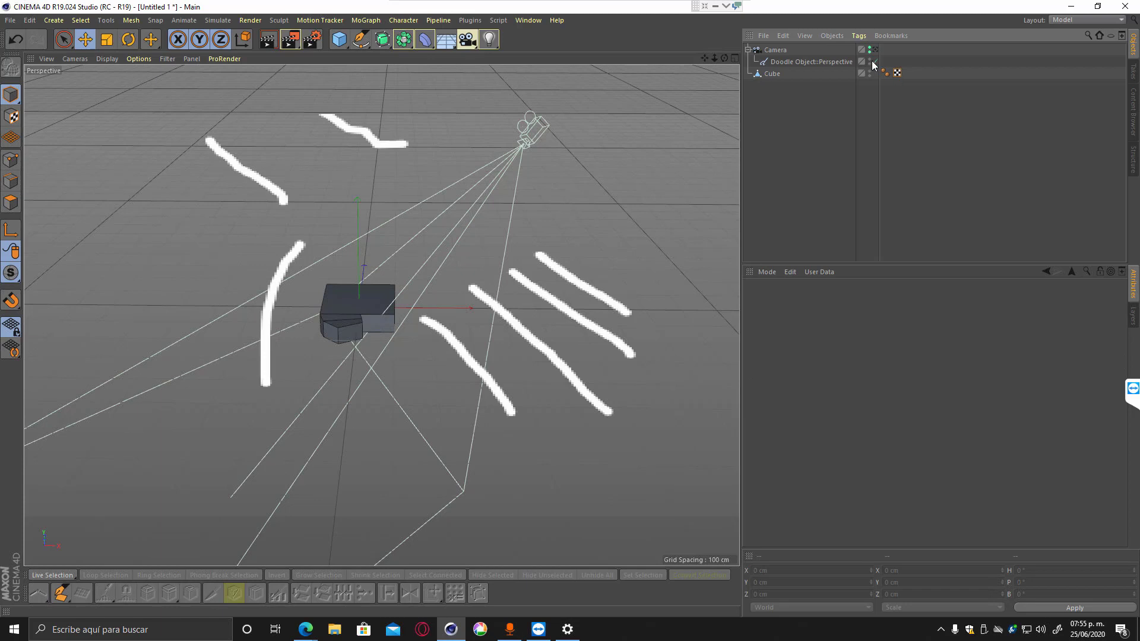
left_click_drag(869, 49, 867, 67)
left_click(921, 116)
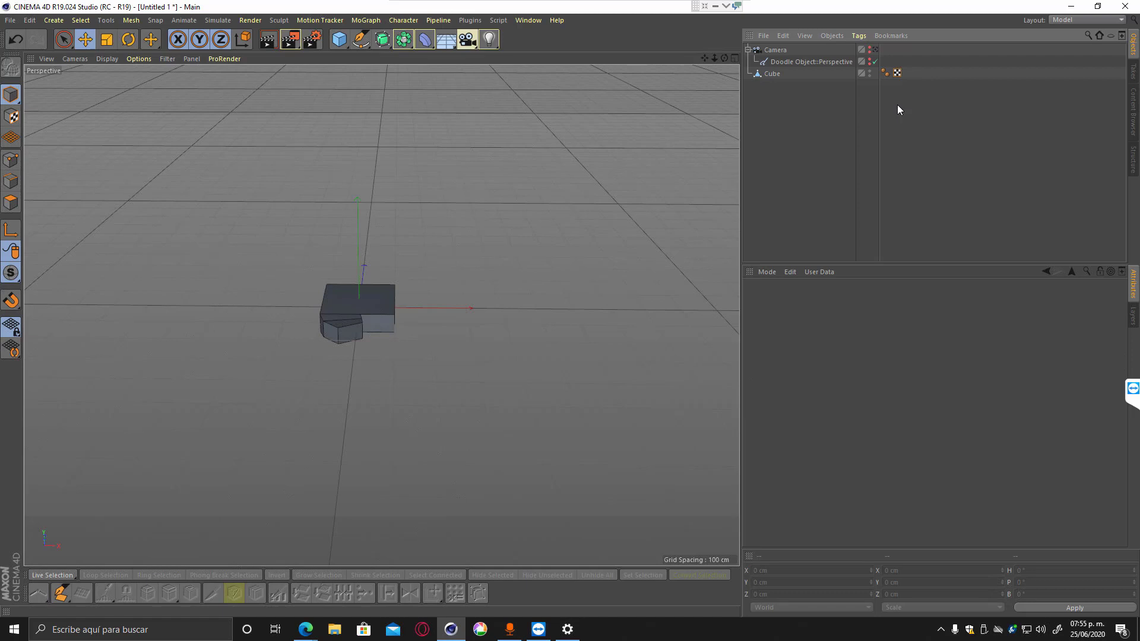
Select the Cube object and frame the slab close up from an angled viewpoint.
left_click(774, 74)
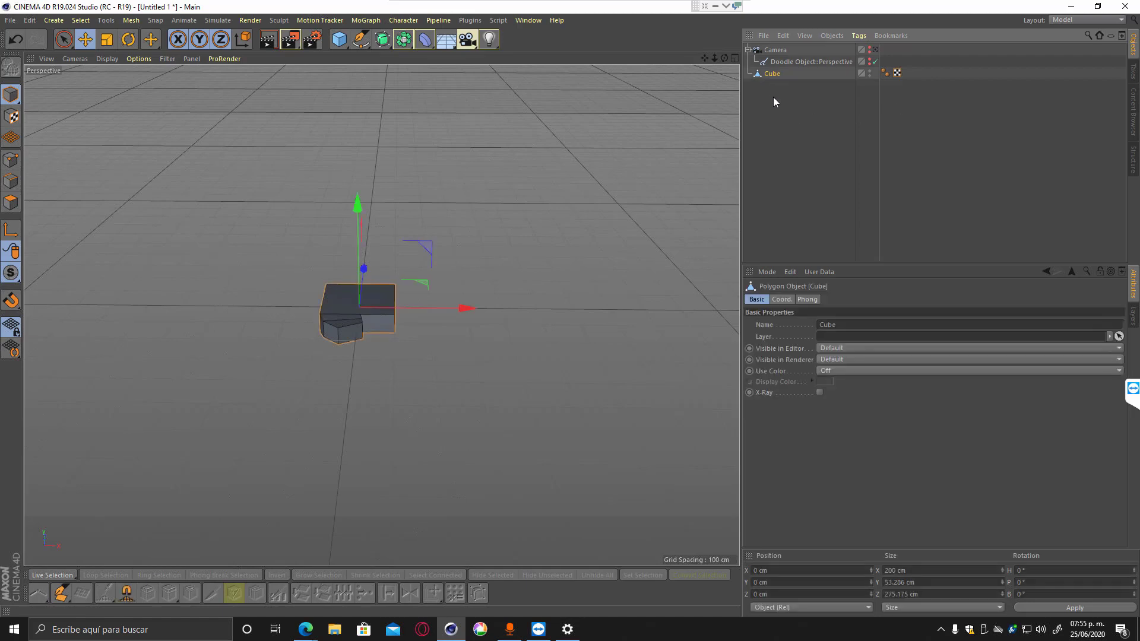
left_click(771, 98)
left_click(773, 74)
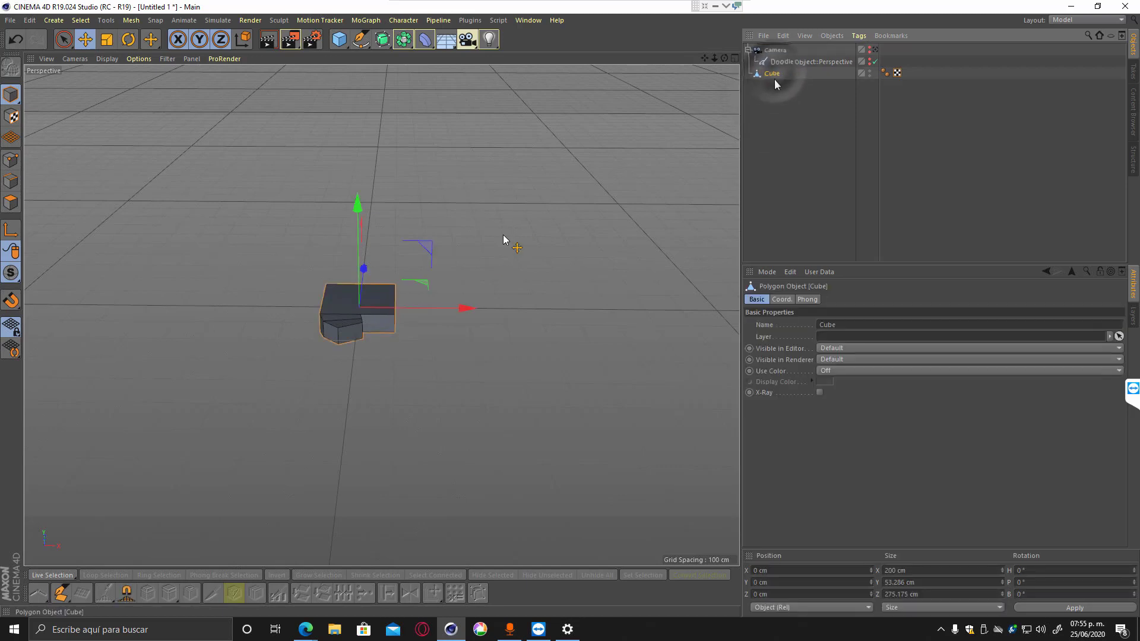
key("o")
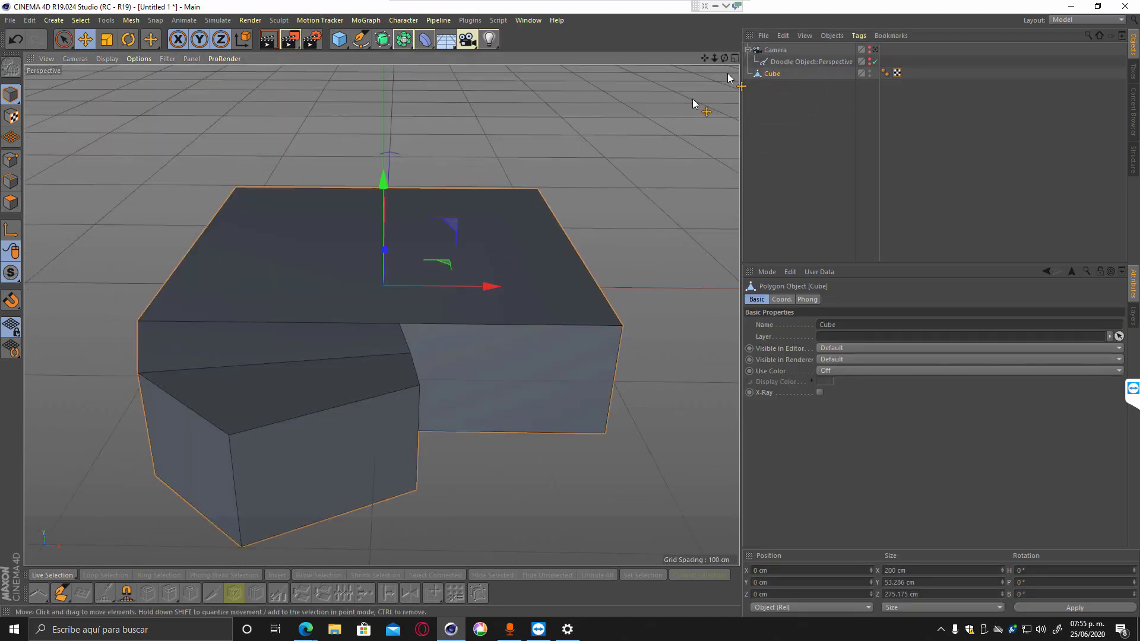
left_click_drag(716, 60, 719, 122)
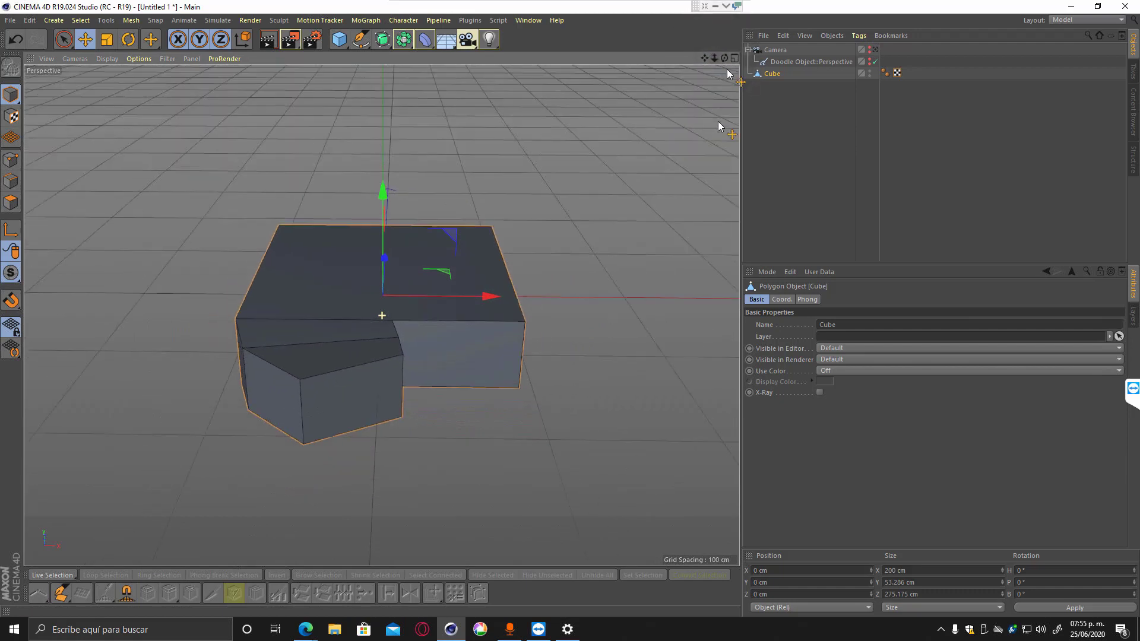
left_click_drag(724, 58, 676, 87)
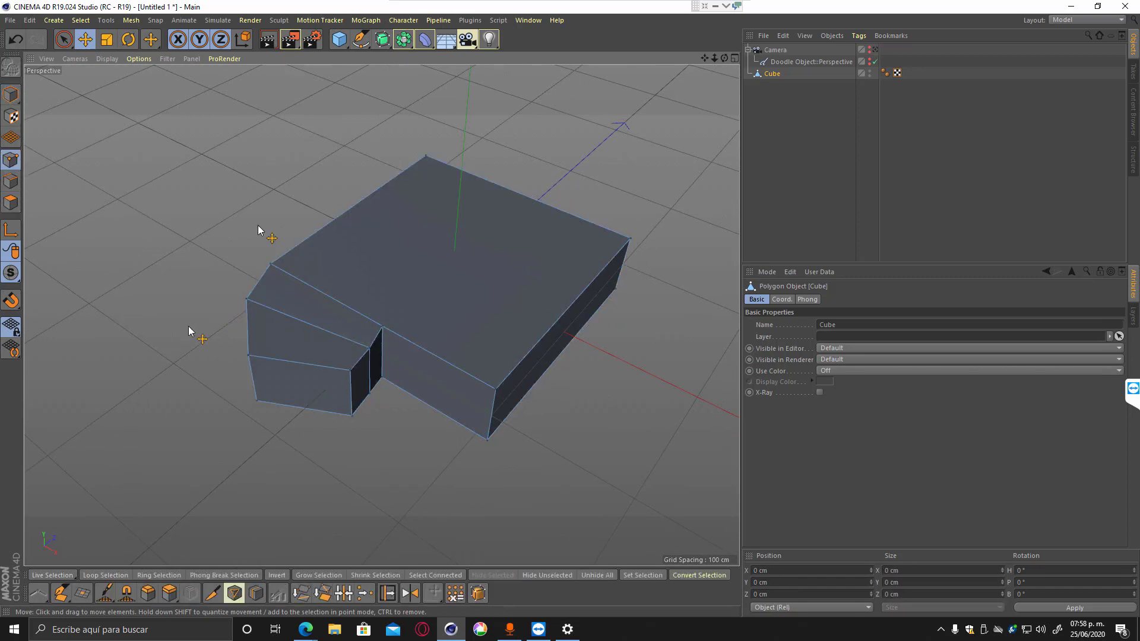
Cycle through the edge, point and polygon modes and select the end face of the slab's extruded stub.
left_click(320, 396)
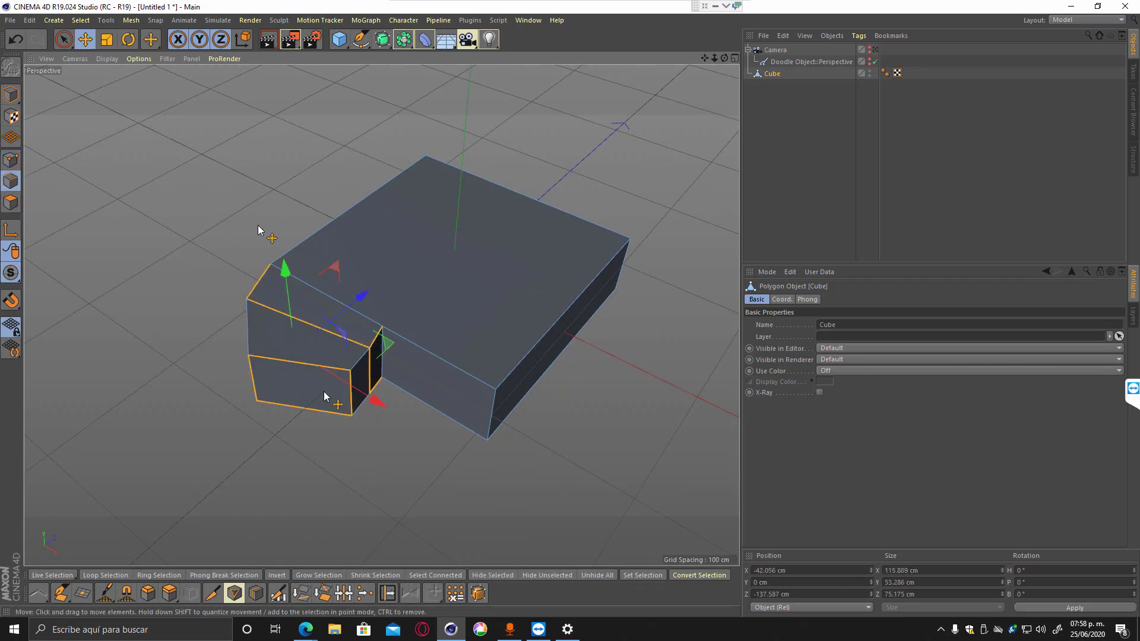
key("Return")
key("Return")
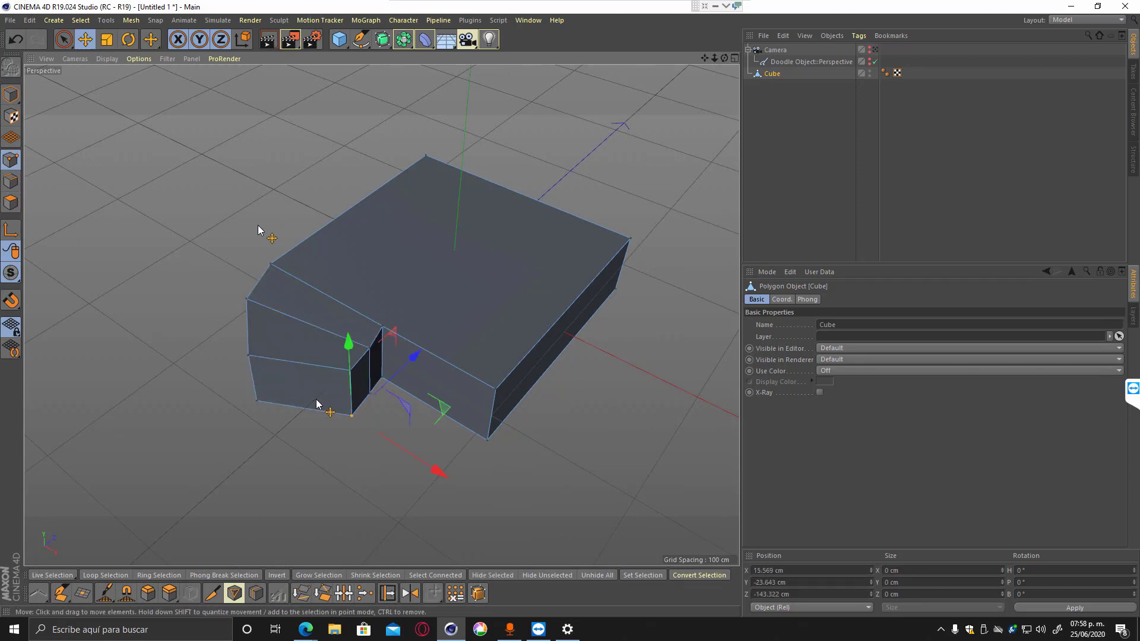
key("Return")
key("Return")
left_click(316, 404)
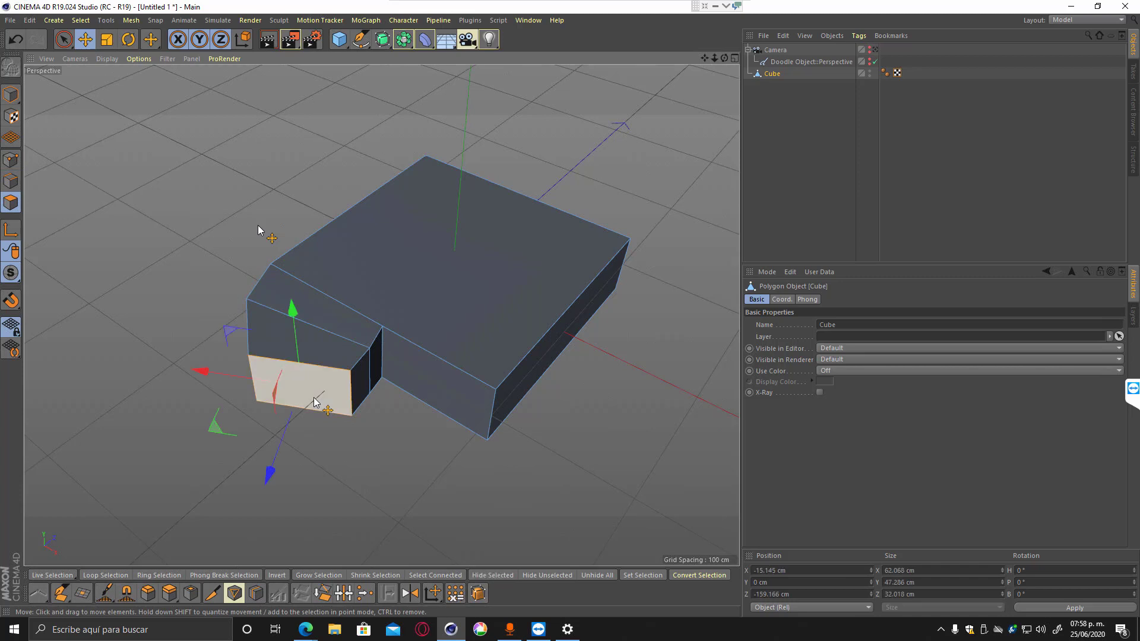
Move the stub's end face outward and downward, and undo the last change.
left_click_drag(293, 462, 303, 416)
key("Return")
key("Return")
key("ctrl+z")
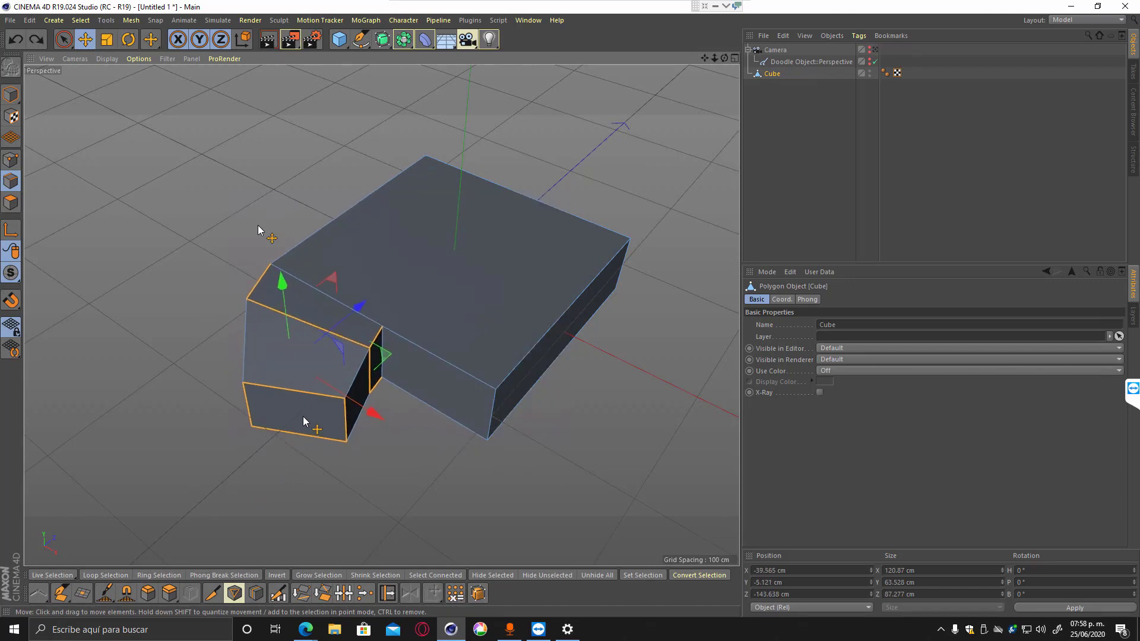
Cycle the component modes back to polygons and extend the stub's end face with another, smaller segment.
key("Return")
key("Return")
key("Return")
key("Return")
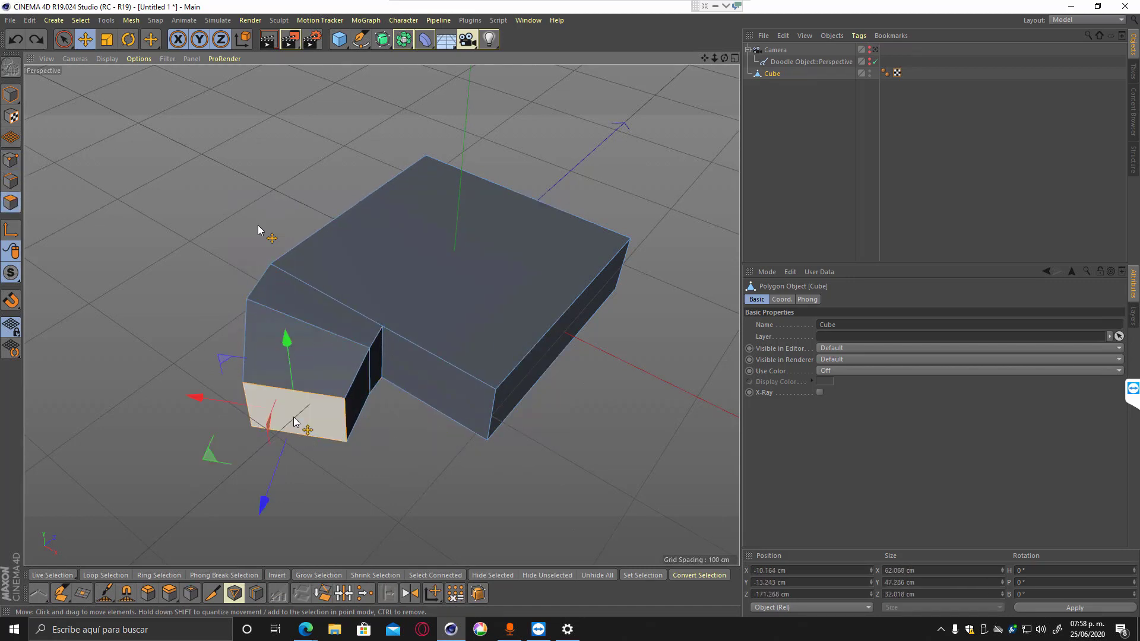
key("Return")
key("Return")
key("Return")
key("k")
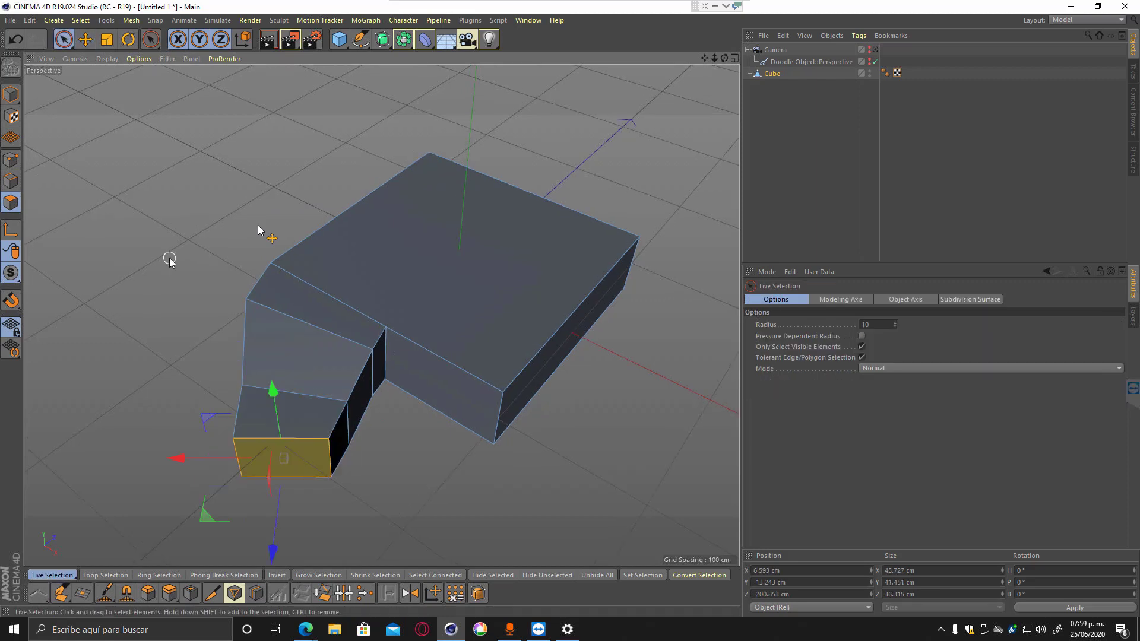
Select all of the stub's polygons with Rectangle Selection.
left_click(70, 44)
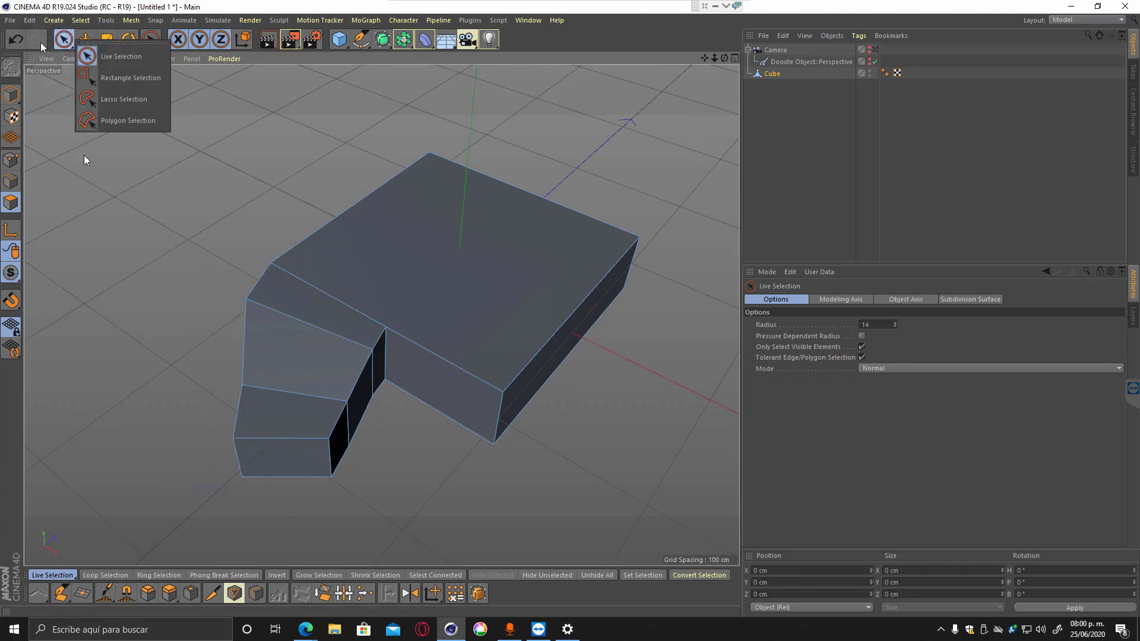
left_click(154, 83)
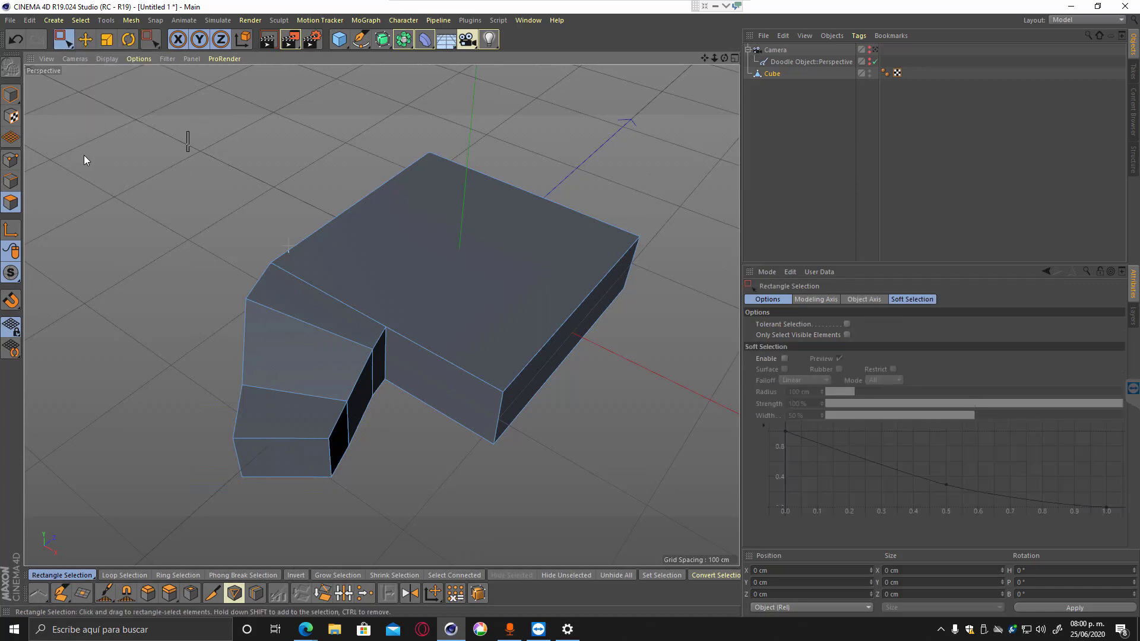
left_click_drag(165, 212, 415, 478)
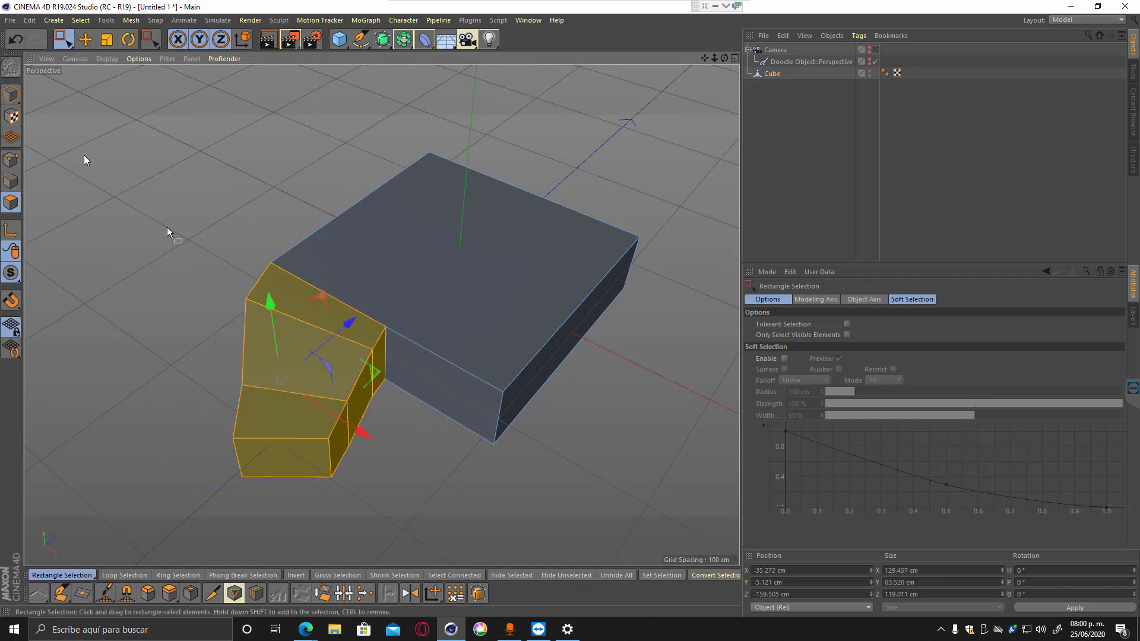
Switch to point mode and select all of the stub's points with a rectangle.
left_click(63, 40)
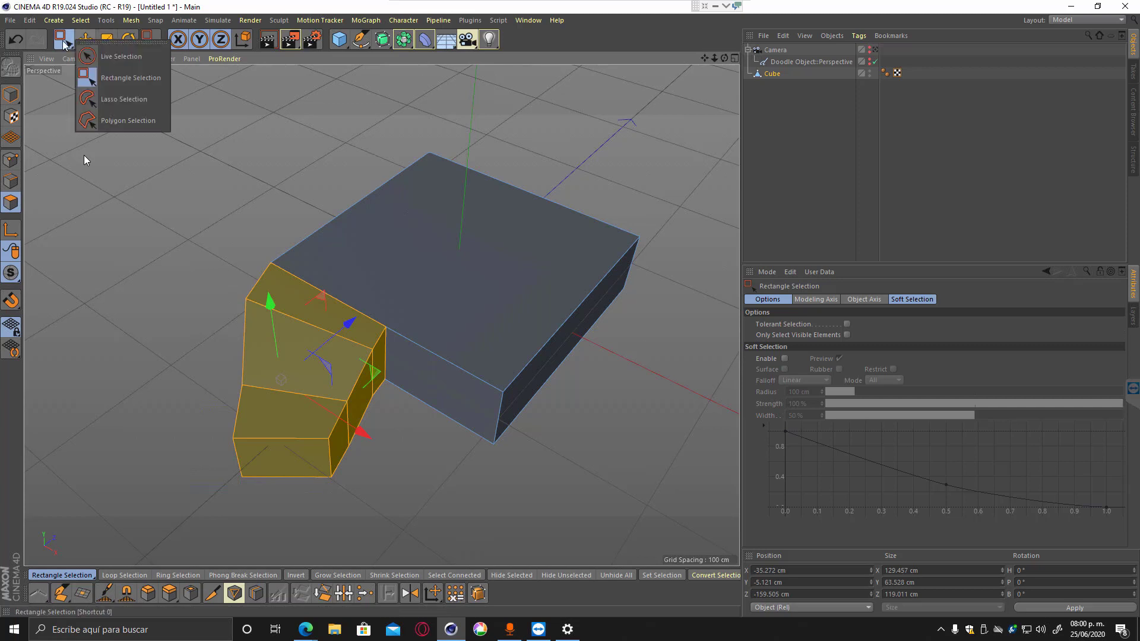
left_click(10, 159)
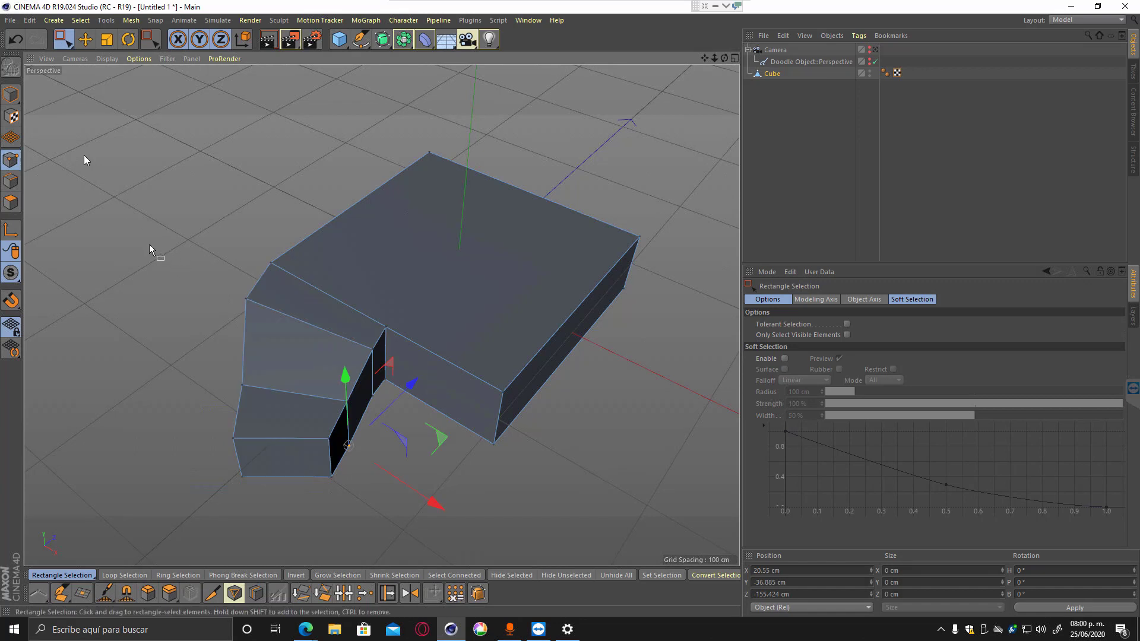
left_click_drag(148, 259, 399, 564)
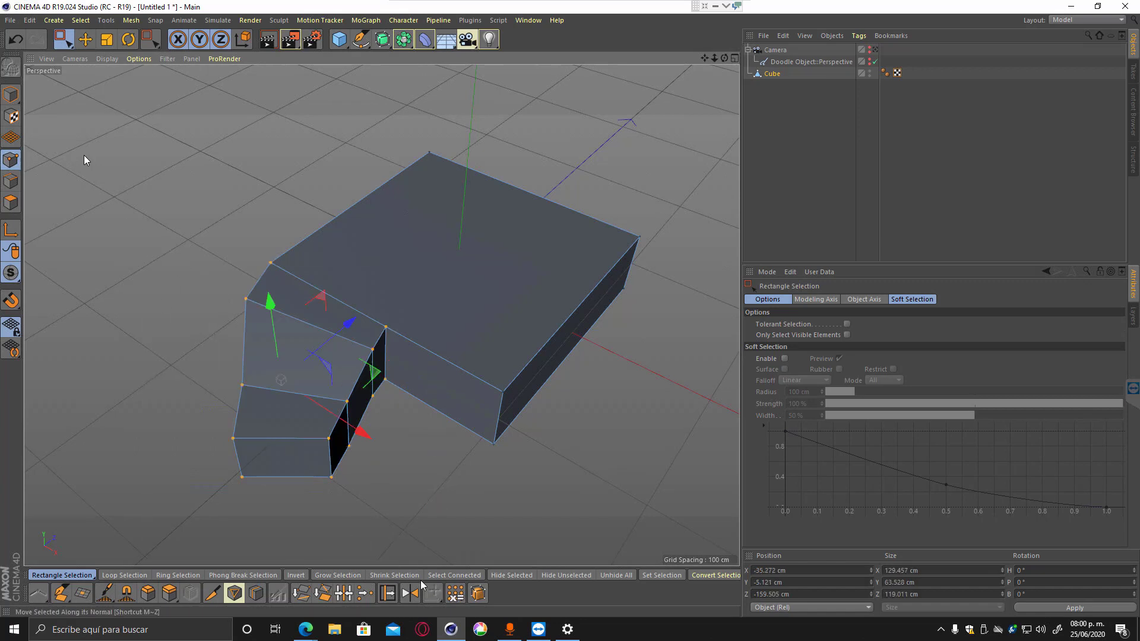
Select one corner point of the stub's end, undo its test move, and restrict Rectangle Selection to visible elements only.
left_click(233, 440)
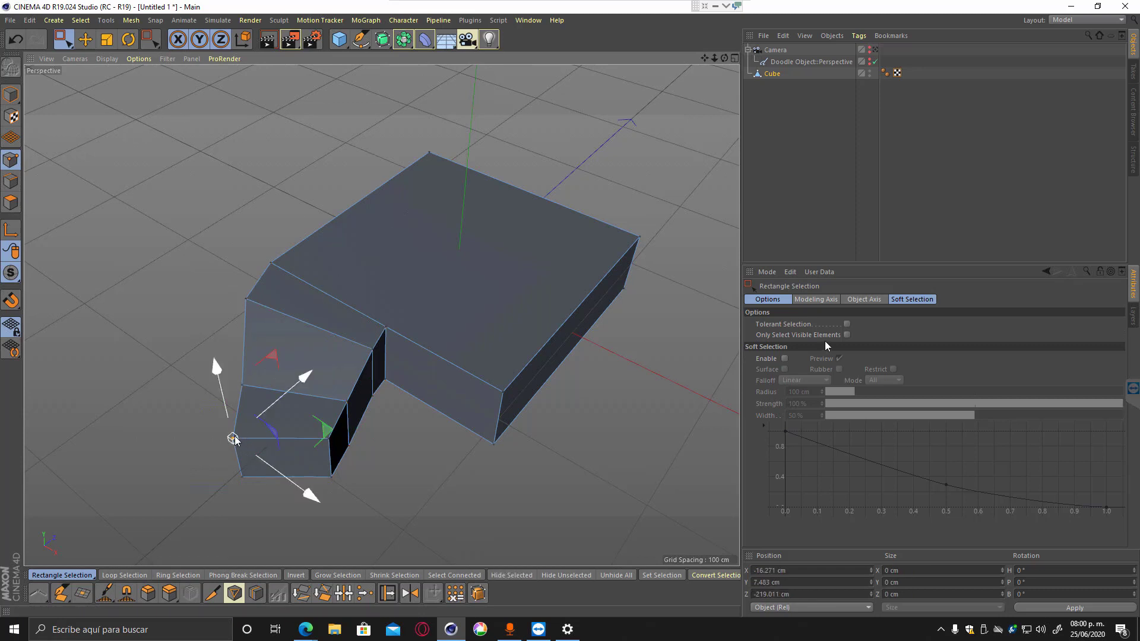
left_click_drag(235, 437, 244, 439)
key("ctrl+z")
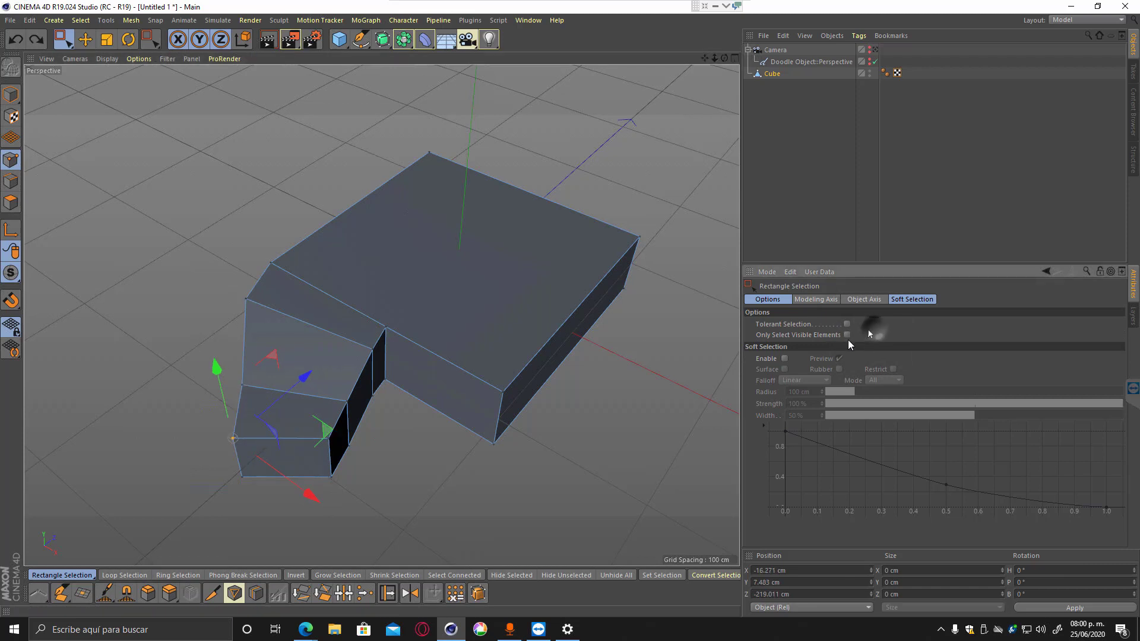
left_click(846, 324)
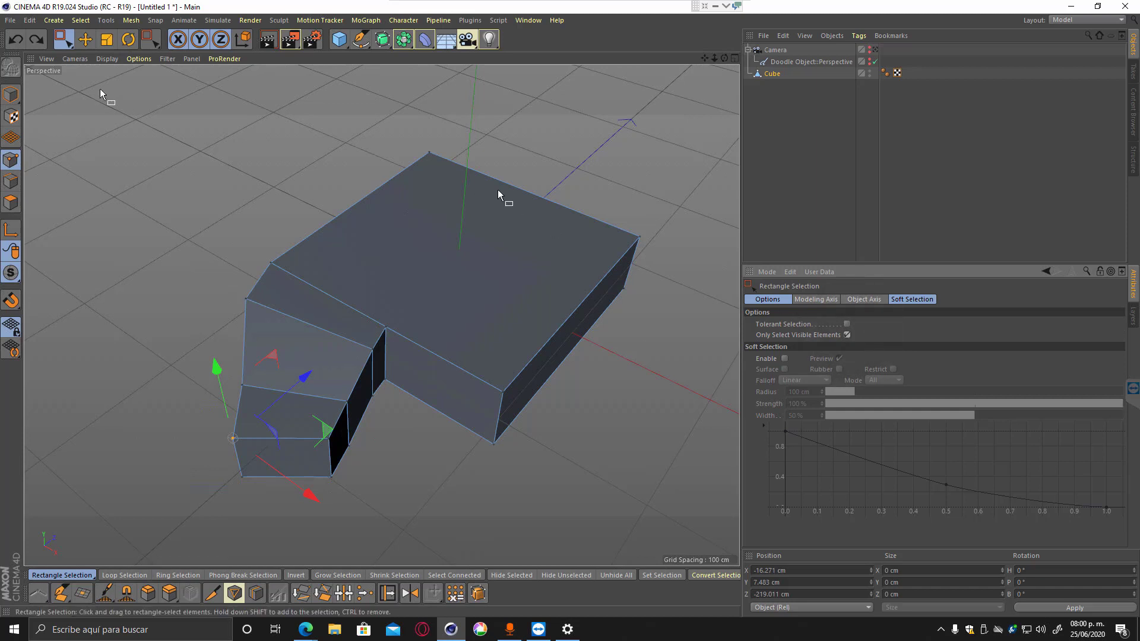
Return to object mode, add a Sphere primitive and place it beside the slab at about X 644 cm.
left_click(11, 94)
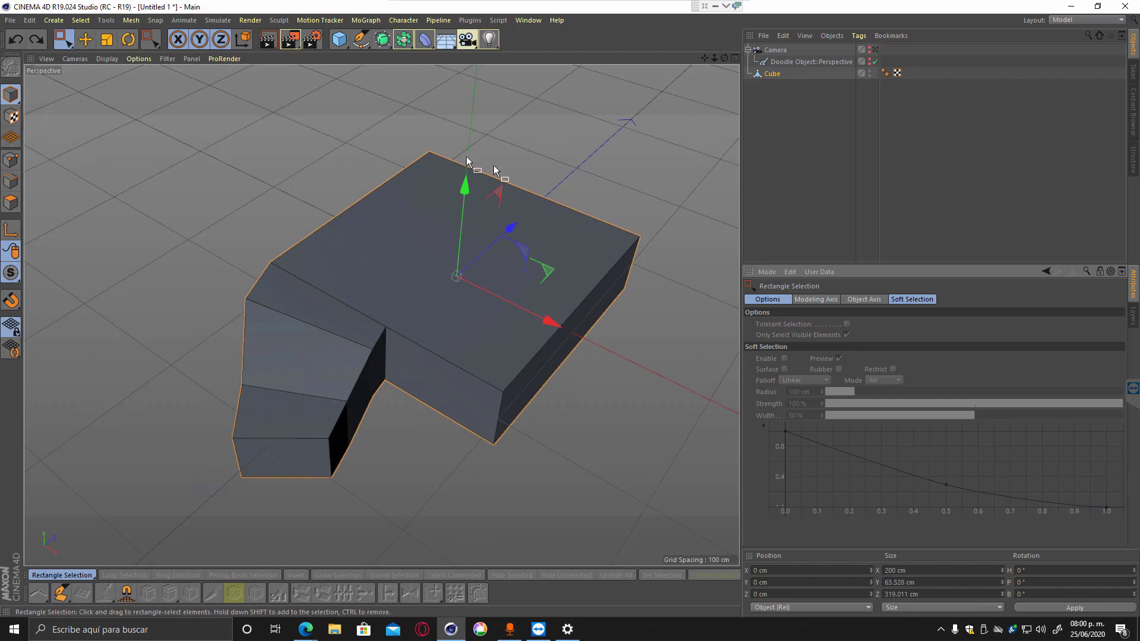
scroll(449, 218, "down", 3)
left_click(339, 39)
left_click(558, 77)
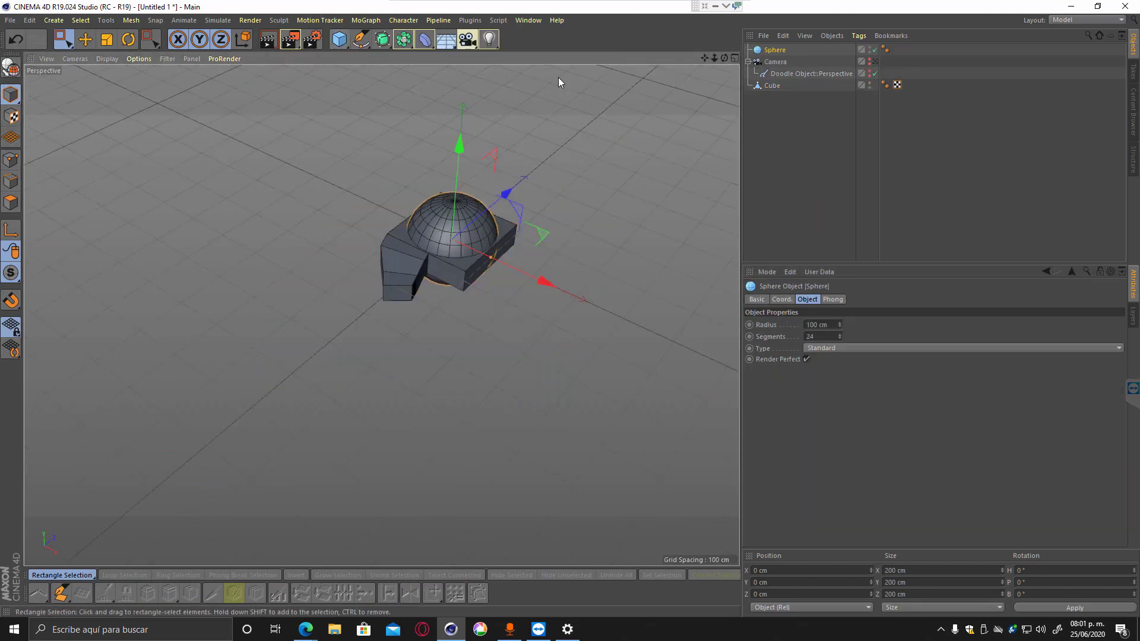
key("o")
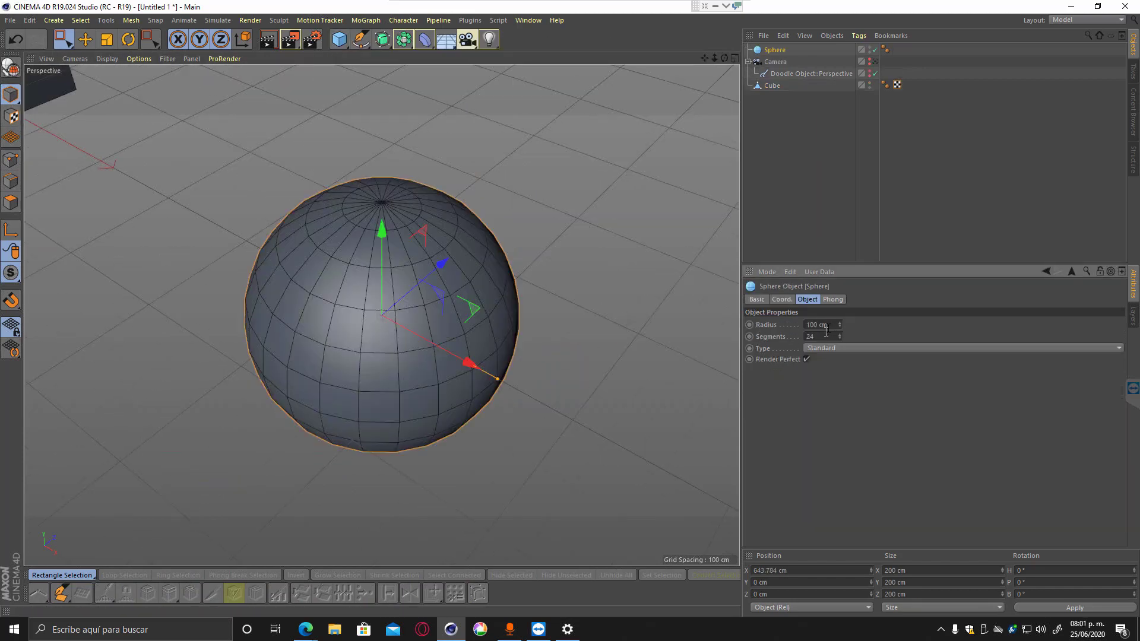
Set the sphere's segments to 120 and make it an editable polygon object.
left_click(812, 336)
key("Return")
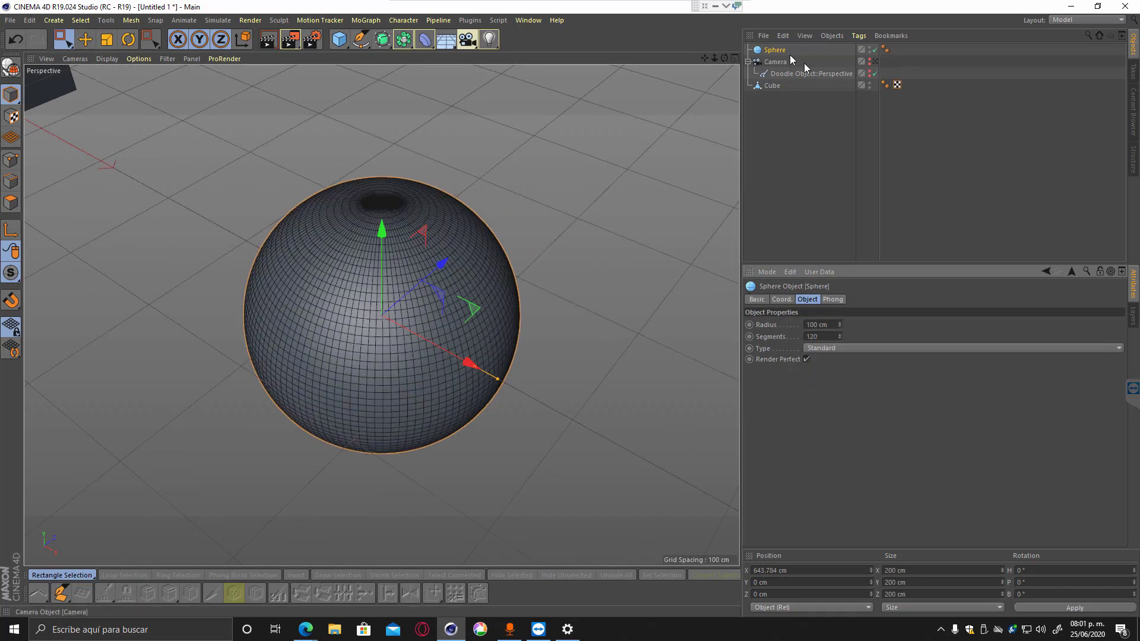
key("c")
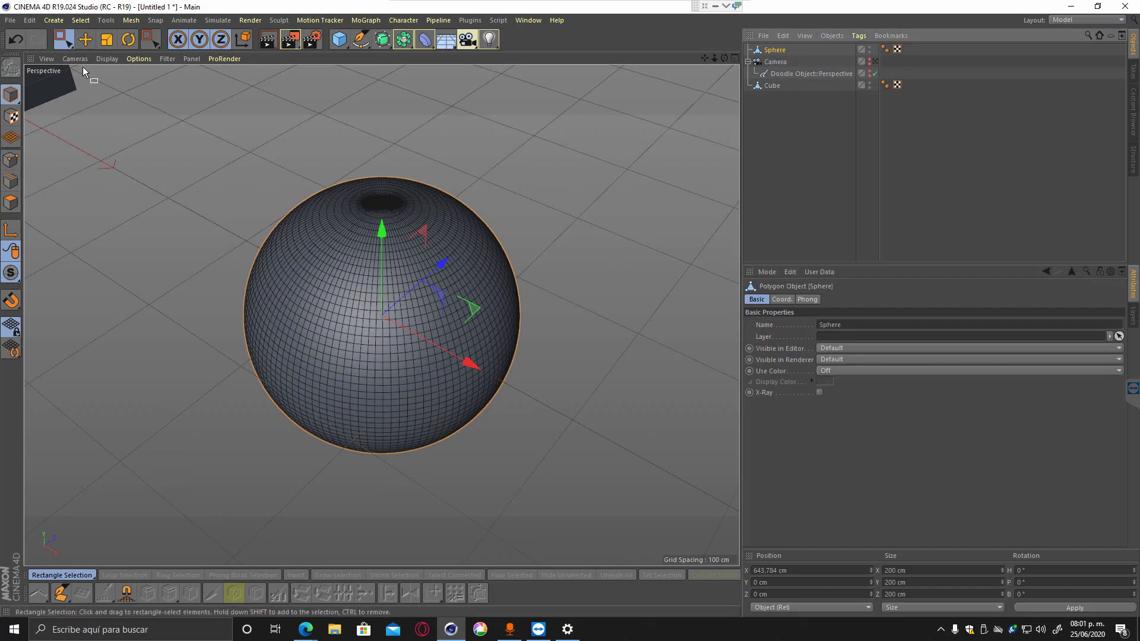
In point mode, paint a winding selection of points down the front of the sphere with Live Selection.
left_click(11, 161)
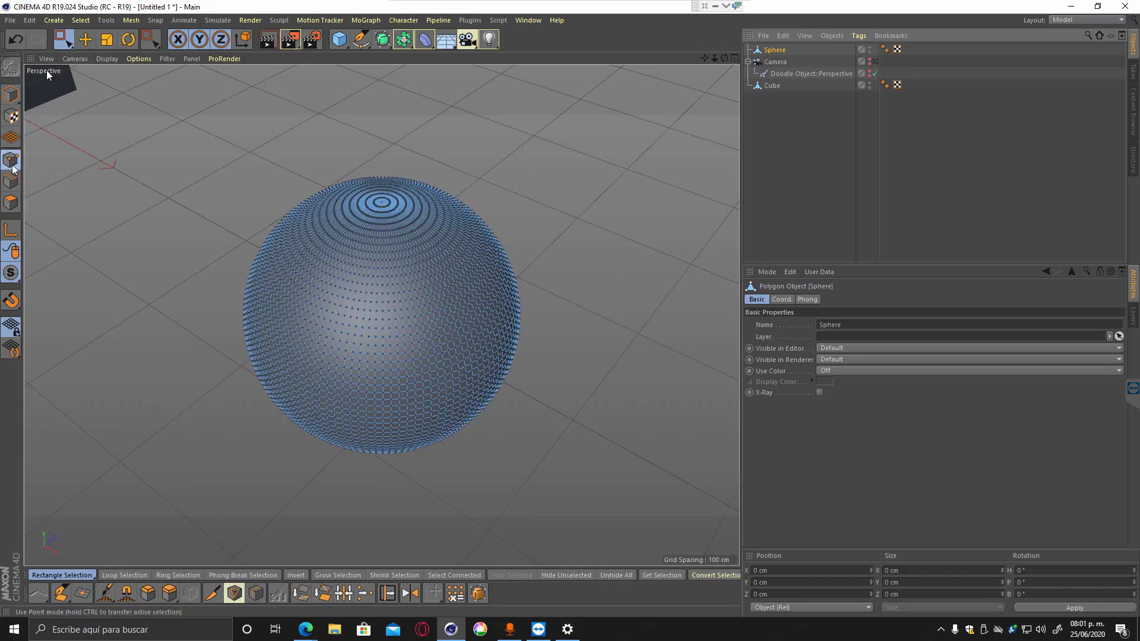
left_click(63, 39)
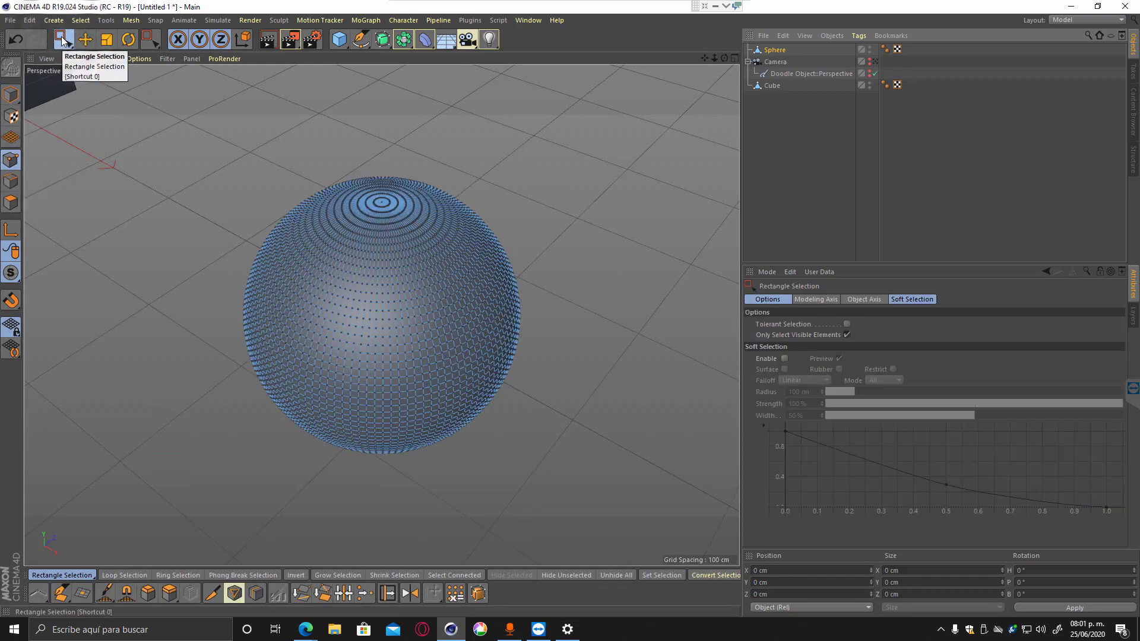
left_click(63, 40)
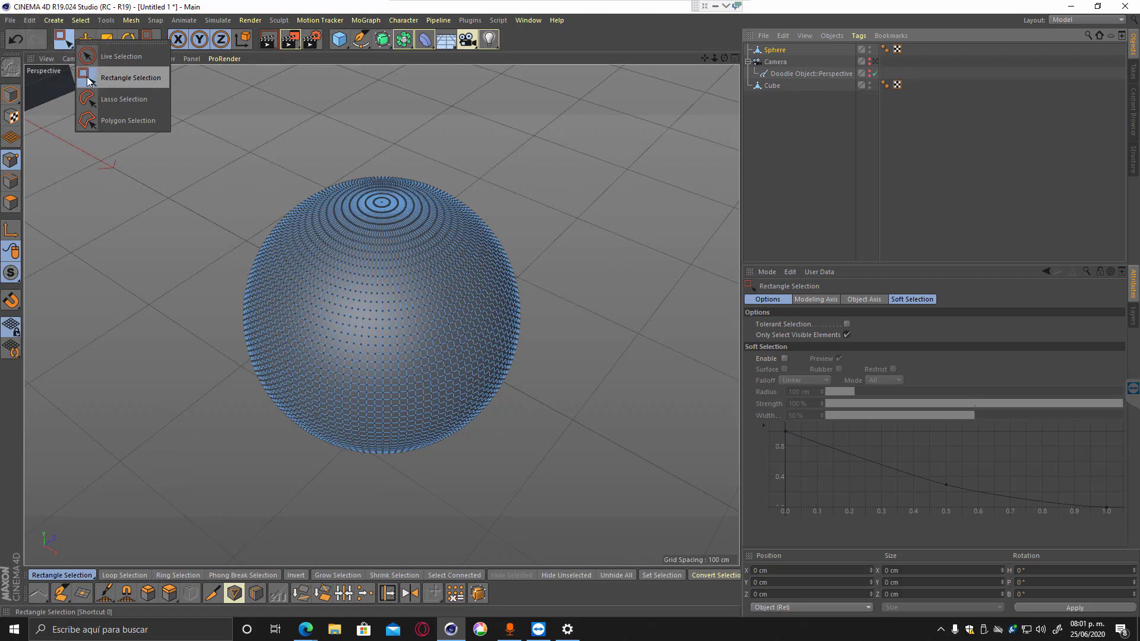
left_click(90, 57)
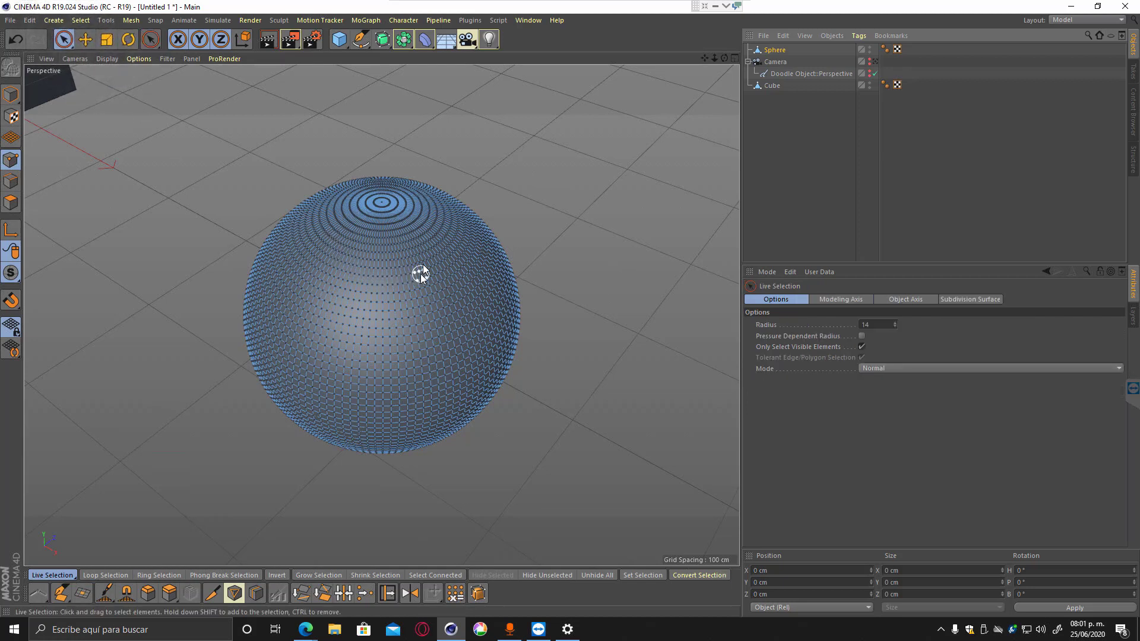
mouse_move(420, 273)
left_mouse_down()
mouse_move(369, 261)
mouse_move(361, 307)
mouse_move(422, 348)
mouse_move(422, 375)
mouse_move(399, 393)
mouse_move(342, 369)
left_mouse_up()
left_click_drag(338, 423, 351, 437)
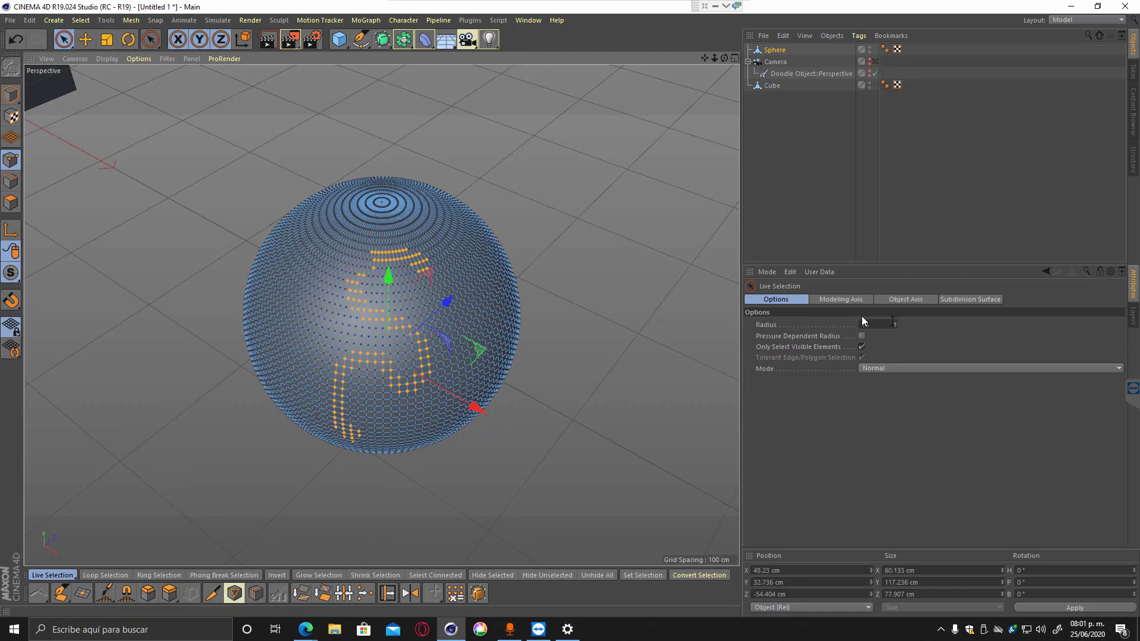
Try a Live Selection radius of 74, reduce it to 1, and paint a thin streak of points on the sphere.
left_click(895, 323)
left_click_drag(894, 304, 893, 287)
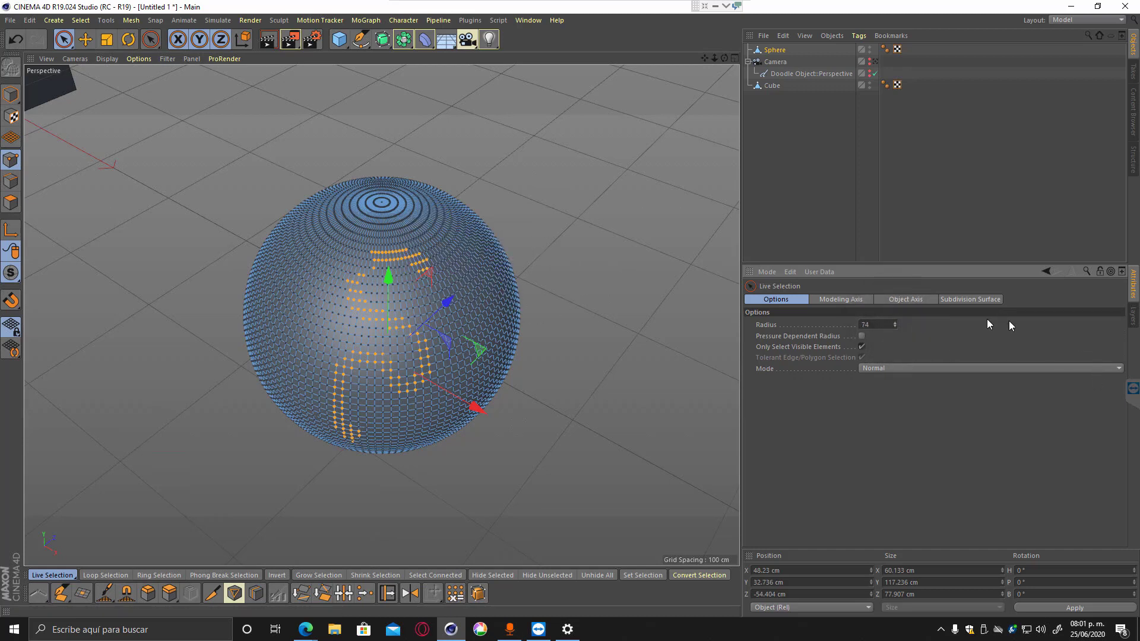
left_click_drag(895, 346, 896, 381)
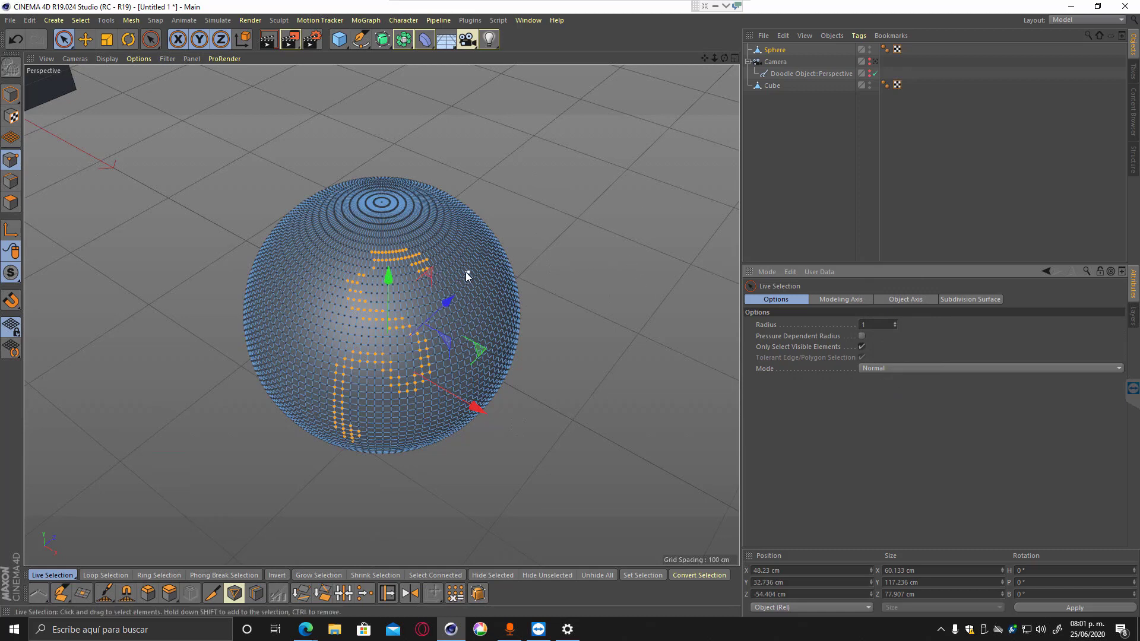
mouse_move(465, 274)
left_mouse_down()
mouse_move(469, 291)
mouse_move(492, 296)
left_mouse_up()
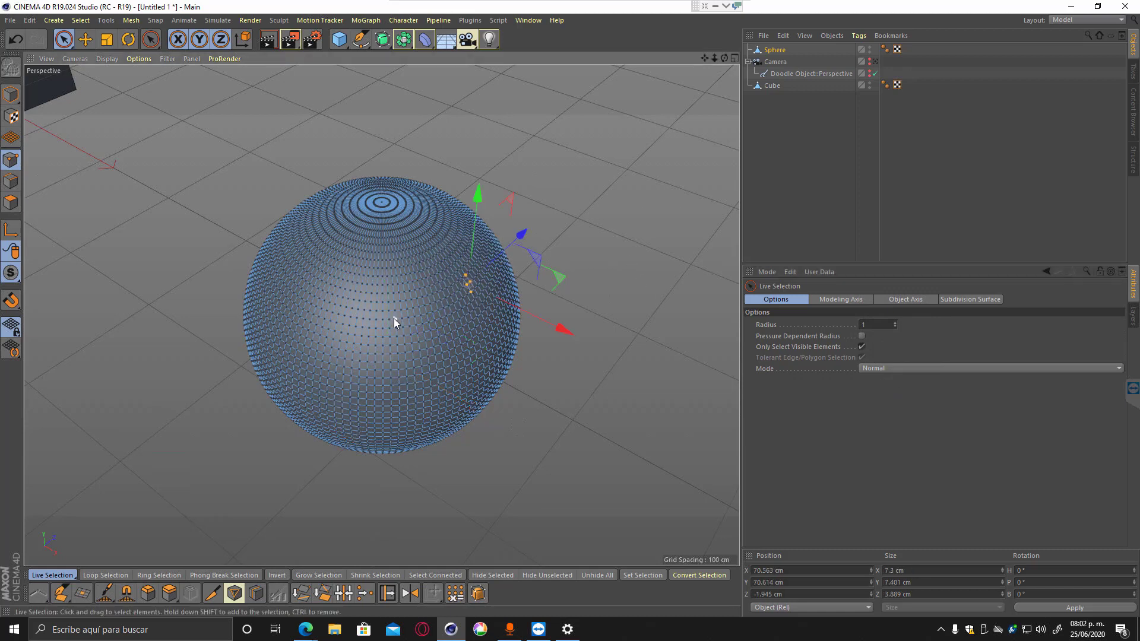
key("m")
key("b")
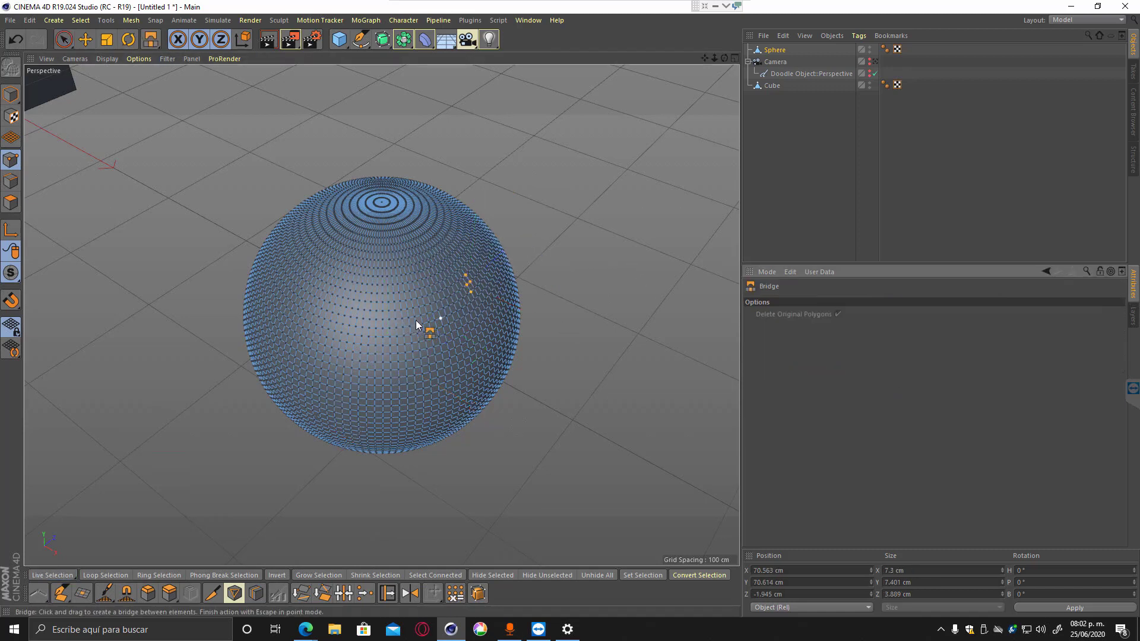
left_click(58, 40)
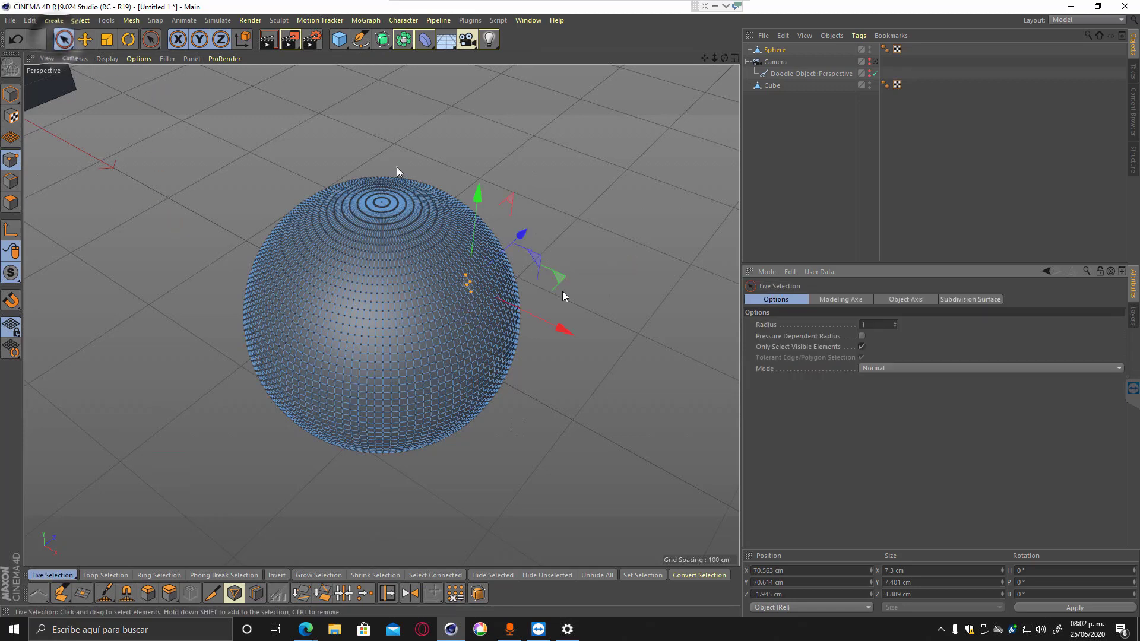
Set the Live Selection radius to 21, paint a curved band of points down the sphere's front, and clear the selection.
middle_click_drag(405, 272, 415, 274)
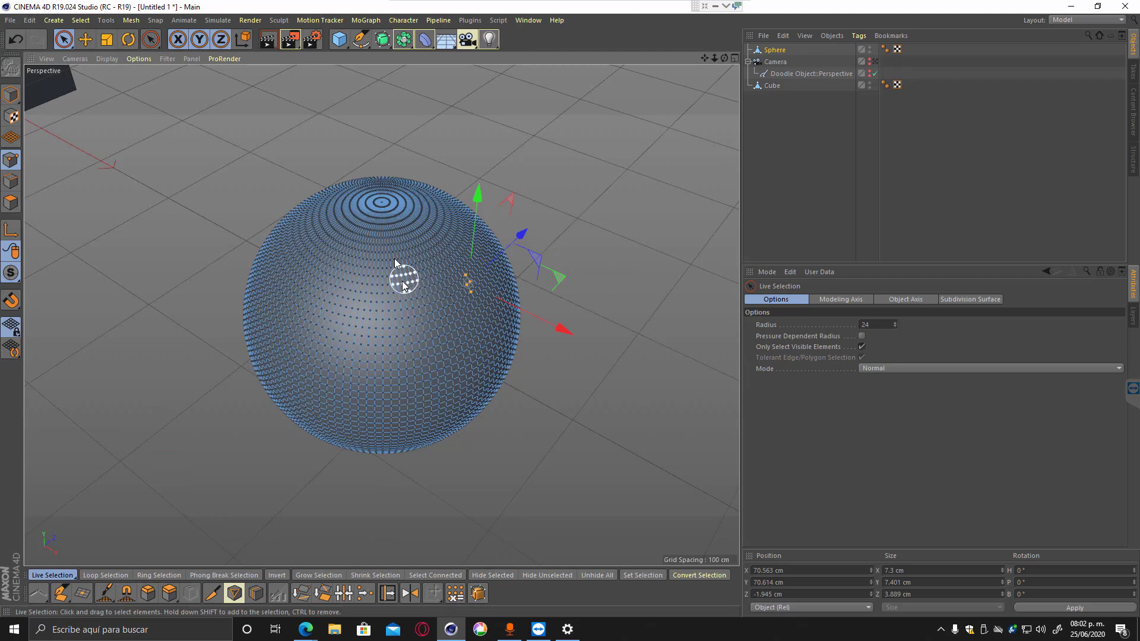
mouse_move(419, 258)
left_mouse_down()
mouse_move(443, 314)
mouse_move(436, 354)
mouse_move(402, 377)
left_mouse_up()
mouse_move(508, 365)
left_mouse_down()
mouse_move(522, 376)
mouse_move(499, 366)
left_mouse_up()
key("ctrl+z")
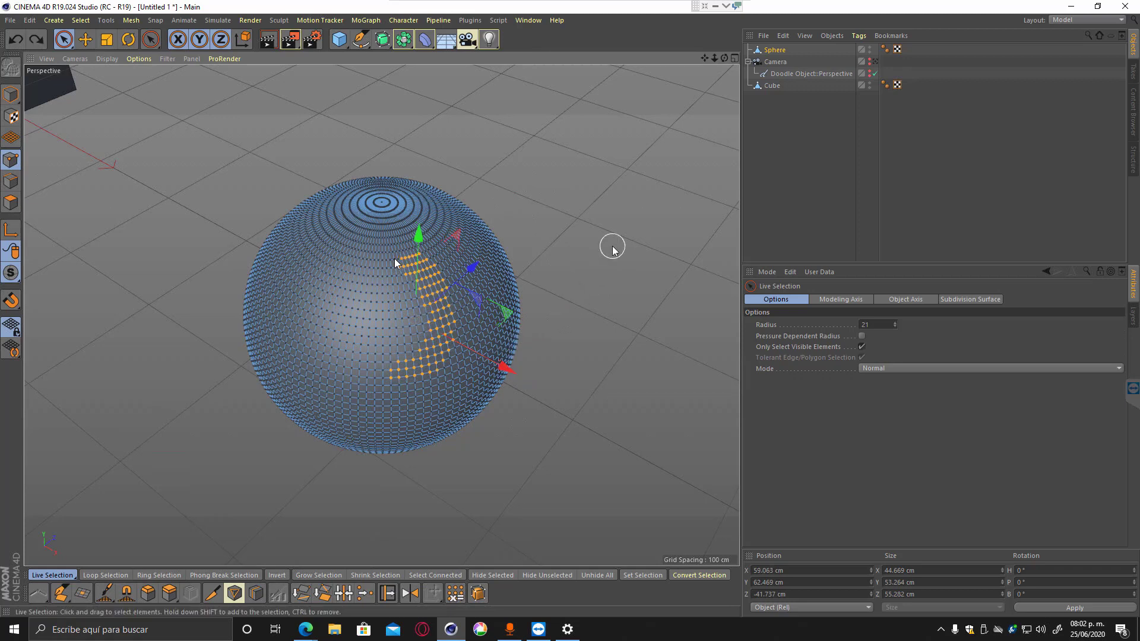
left_click(612, 247)
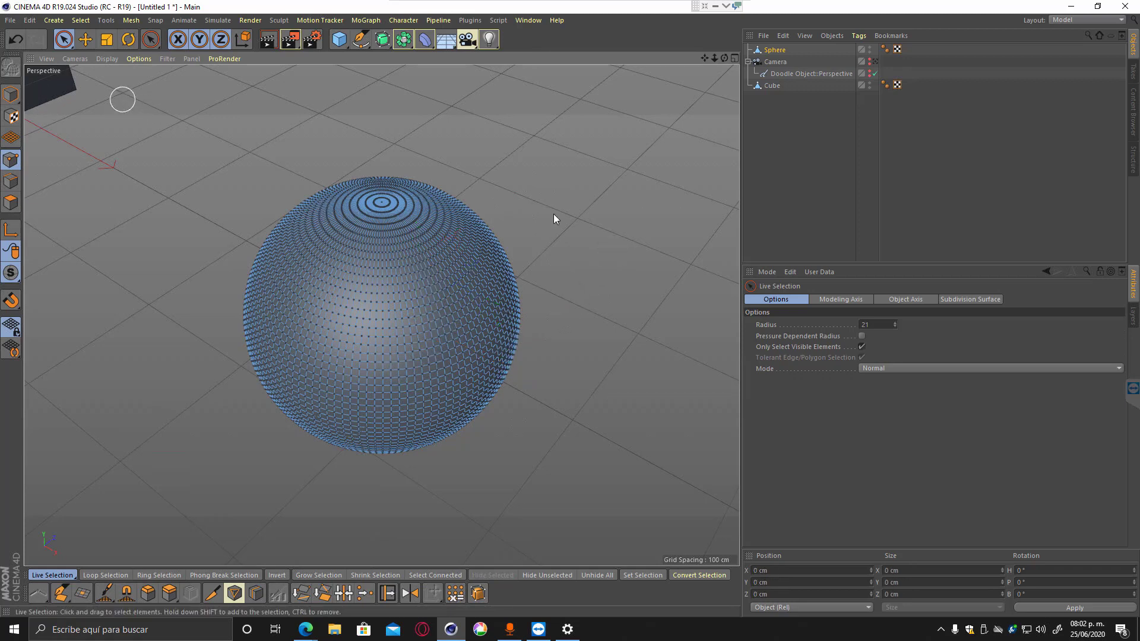
Switch Live Selection to Soft Selection mode with 71% strength, and undo a trial stroke across the sphere.
left_click(924, 369)
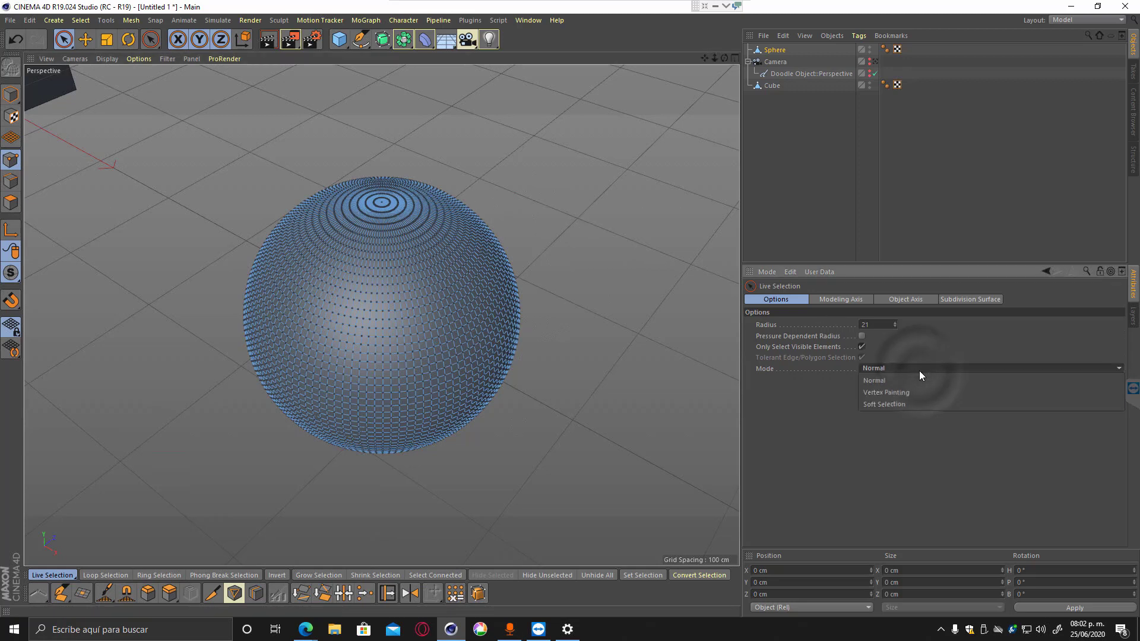
left_click(903, 406)
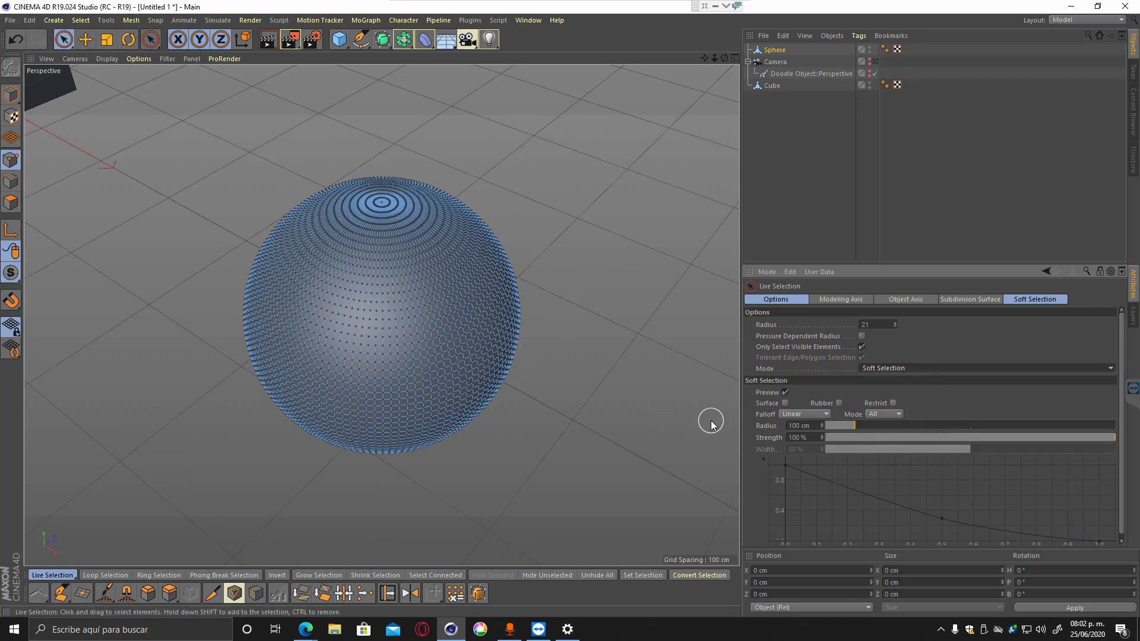
left_click_drag(1084, 432, 1032, 437)
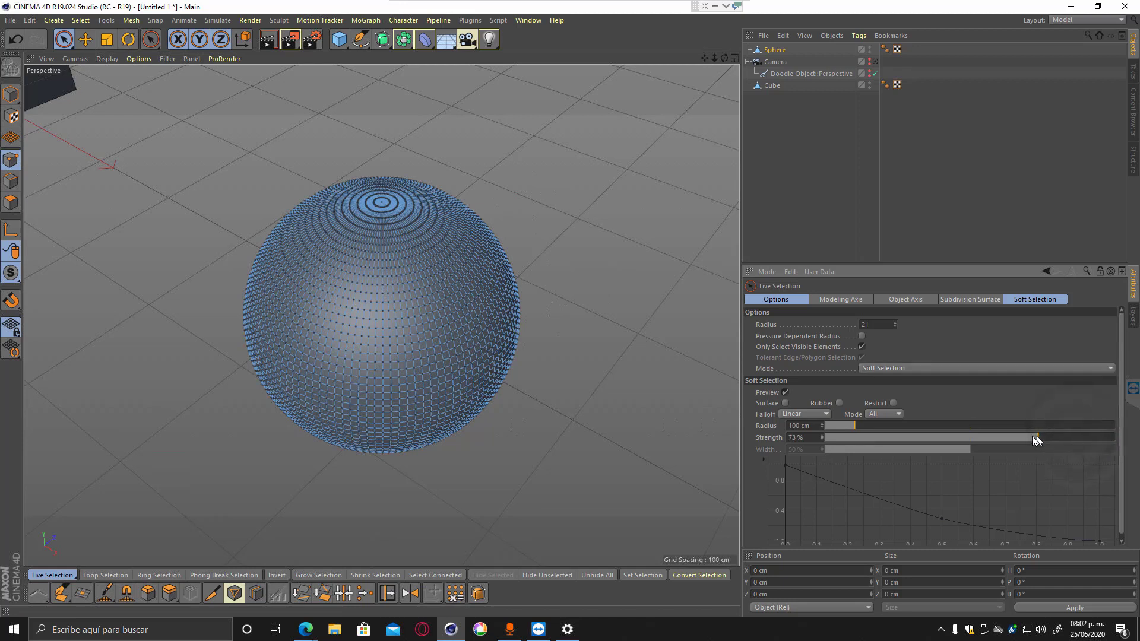
mouse_move(383, 270)
left_mouse_down()
mouse_move(431, 326)
mouse_move(527, 322)
left_mouse_up()
key("ctrl+z")
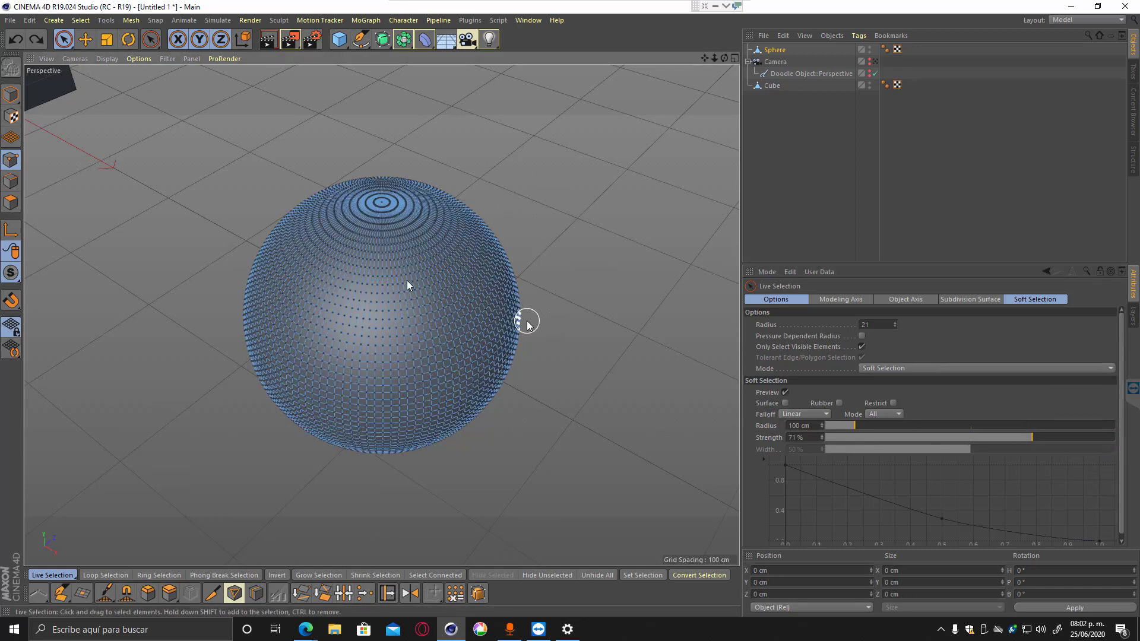
Paint a diagonal band of points on the sphere's front and pull it outward and upward with a 28 cm soft-selection radius.
left_click_drag(383, 255, 440, 349)
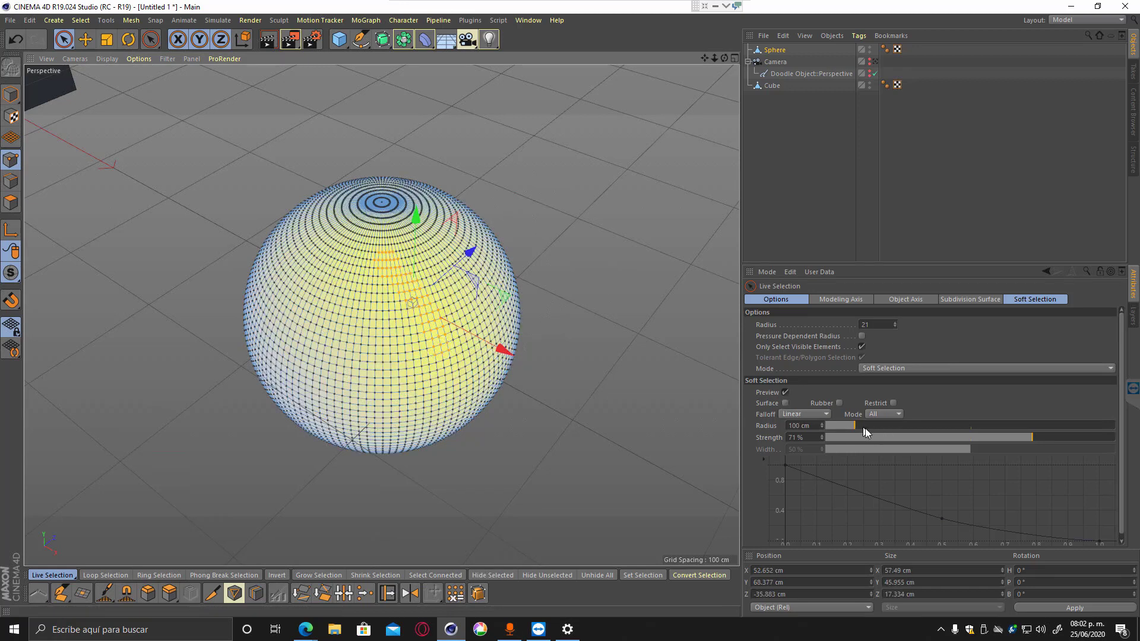
left_click_drag(853, 425, 833, 425)
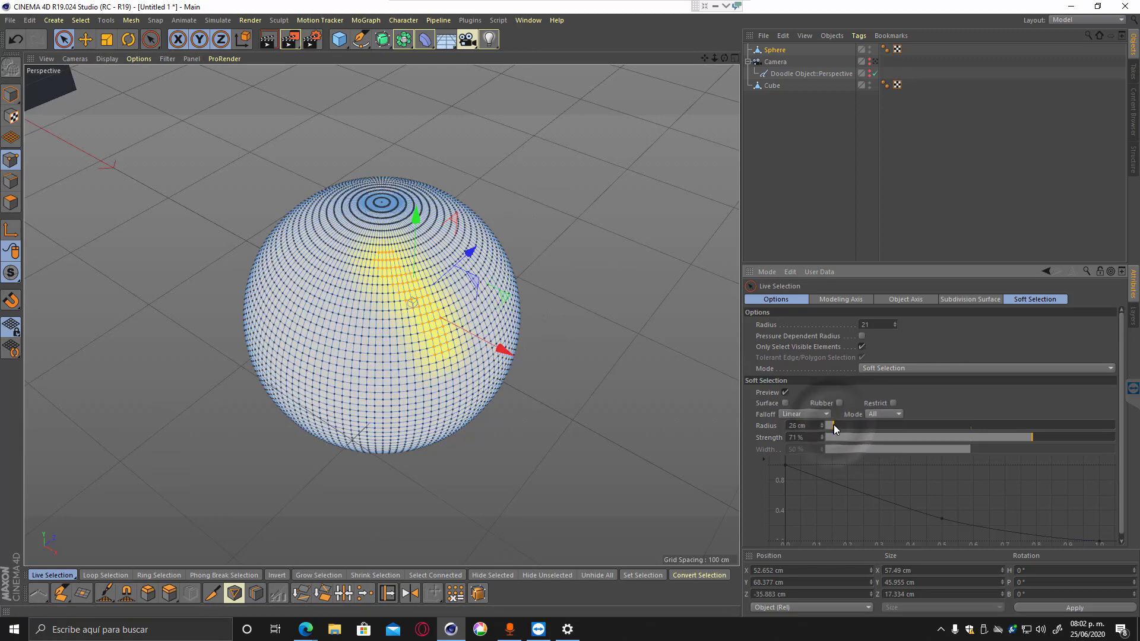
left_click_drag(475, 278, 646, 351)
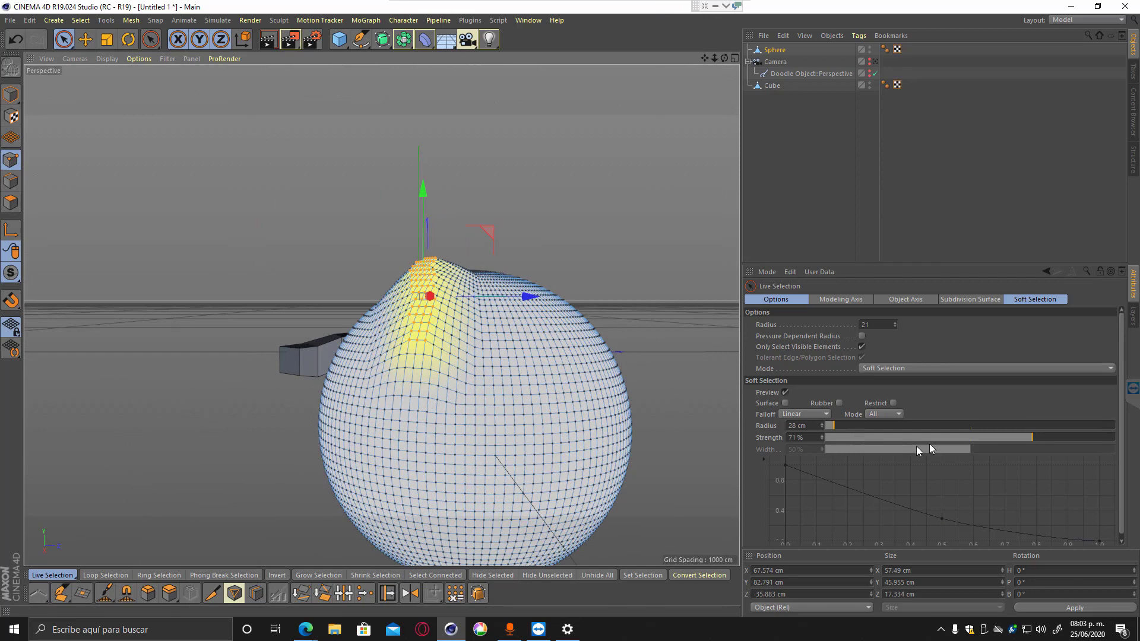
Widen the soft-selection radius to 130 cm and pull the selected points further out of the sphere.
left_click(849, 425)
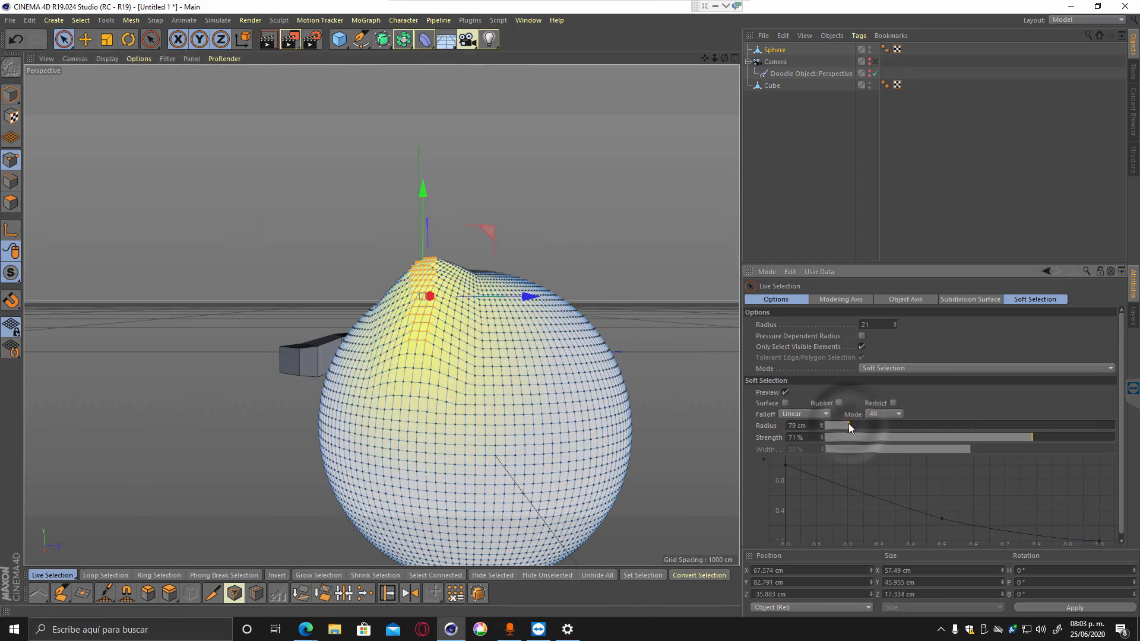
left_click_drag(849, 423, 863, 427)
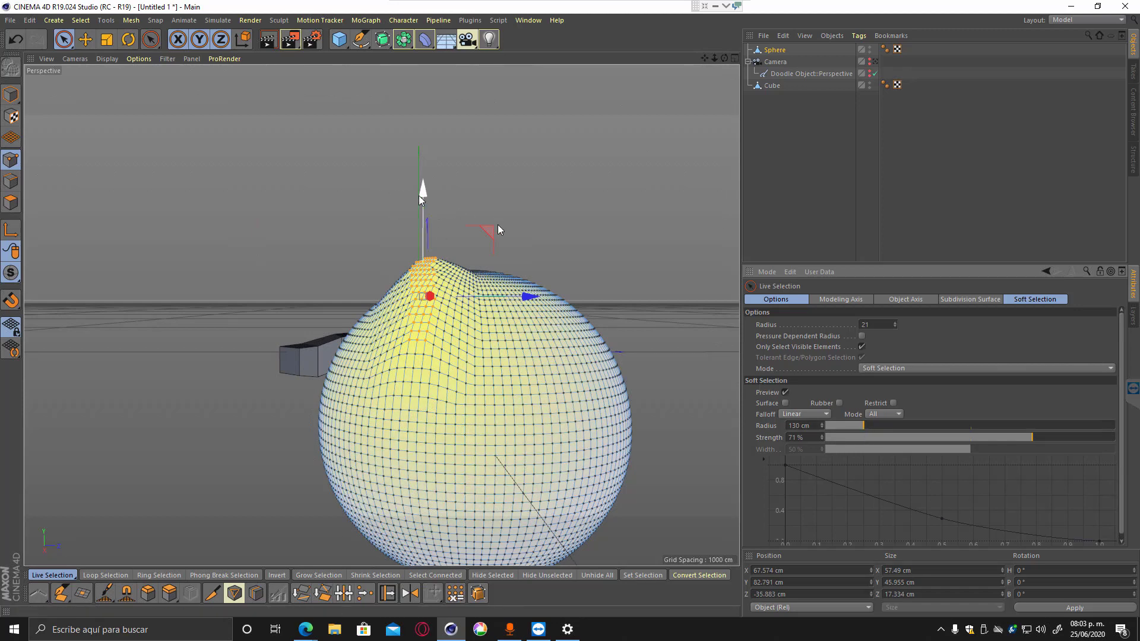
left_click_drag(493, 230, 492, 149)
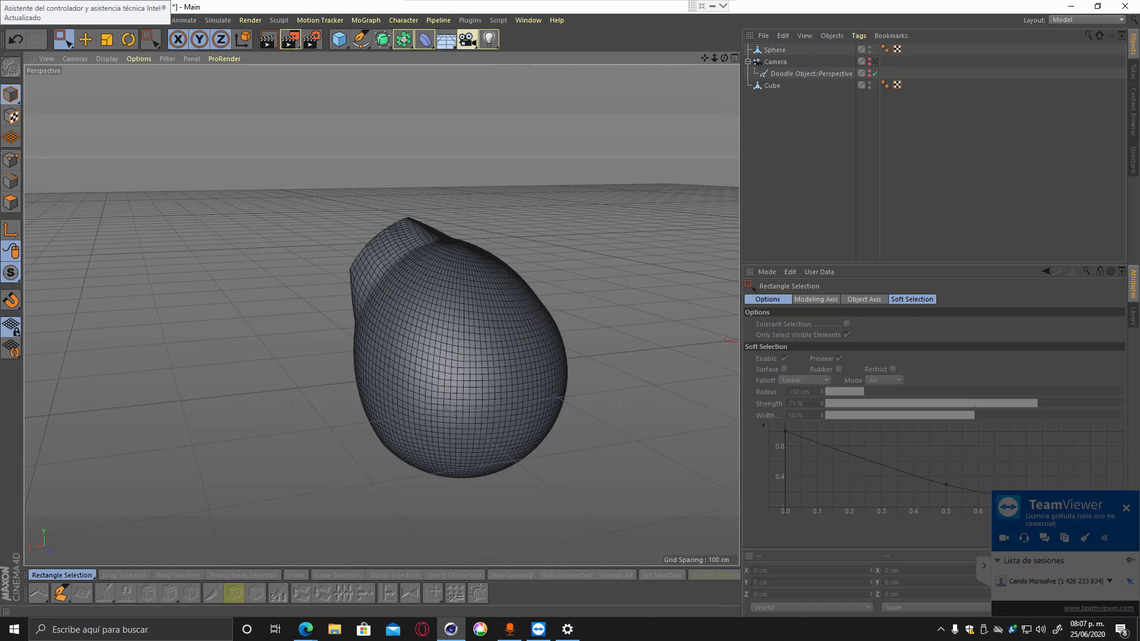
Select the deformed sphere in point mode, clear the old selection, and select roughly half of its visible points with Rectangle Selection.
left_click(426, 325)
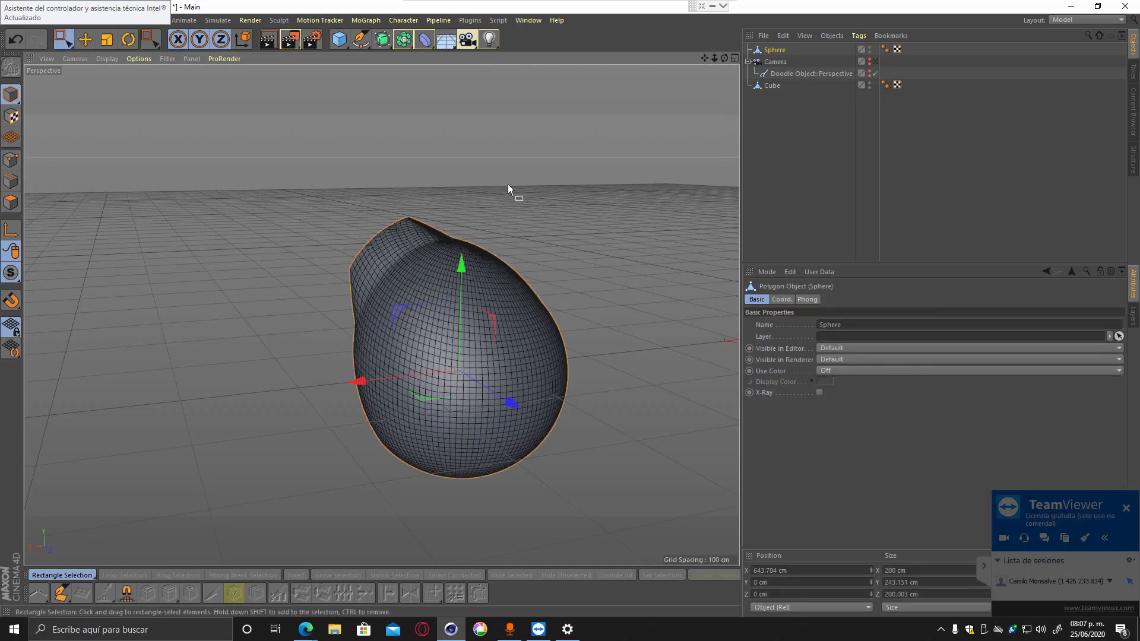
left_click(13, 160)
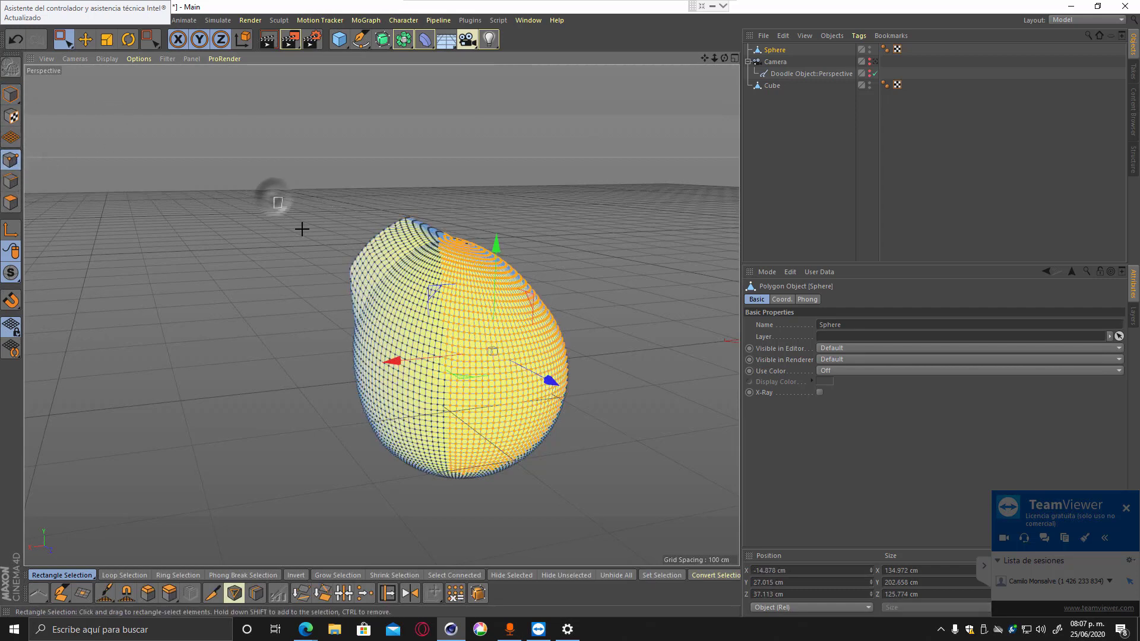
left_click_drag(302, 229, 330, 257)
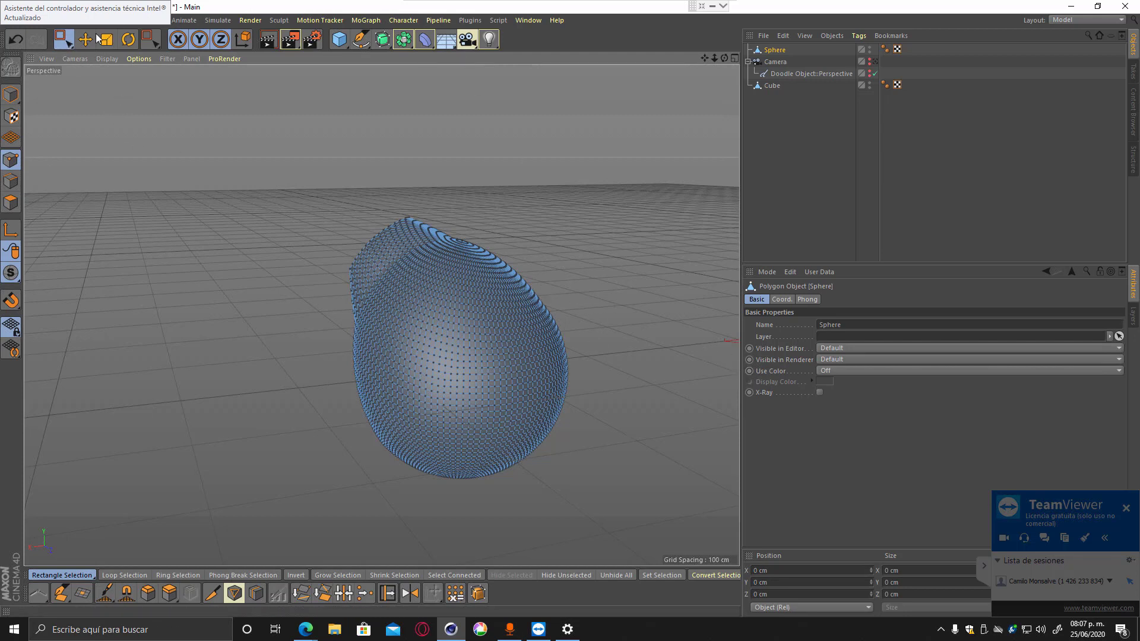
left_click(60, 43)
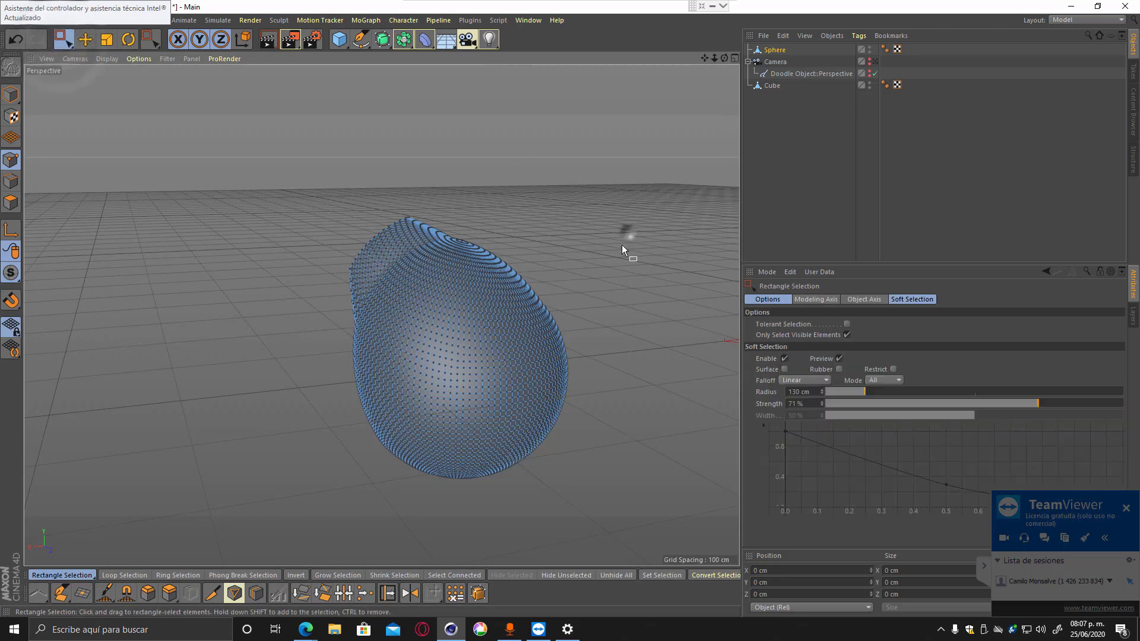
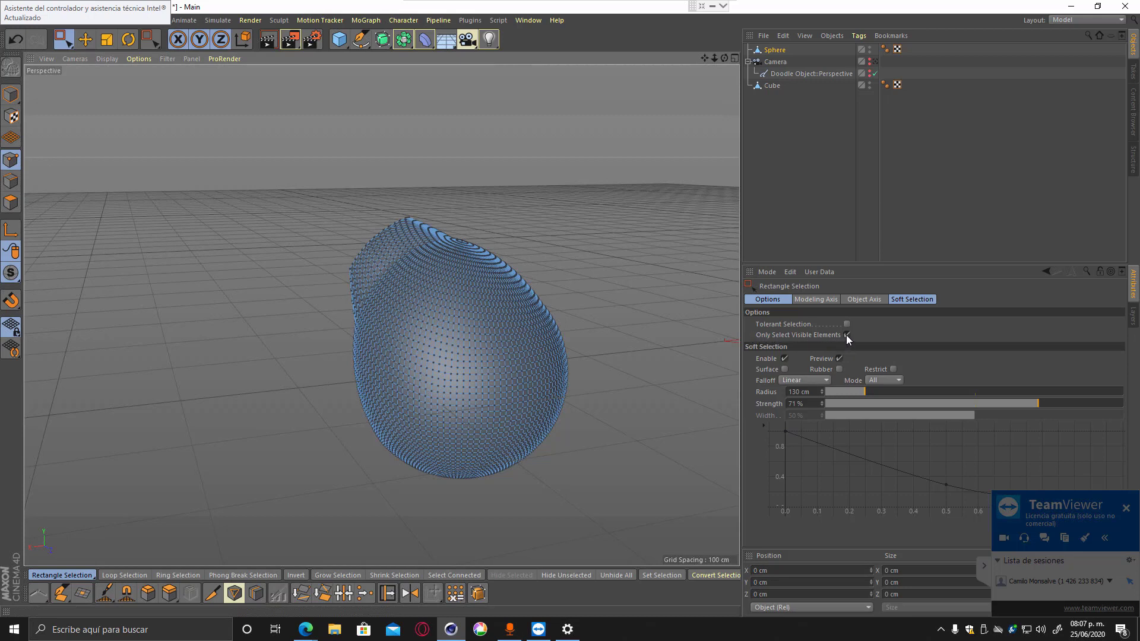
left_click_drag(630, 247, 461, 510)
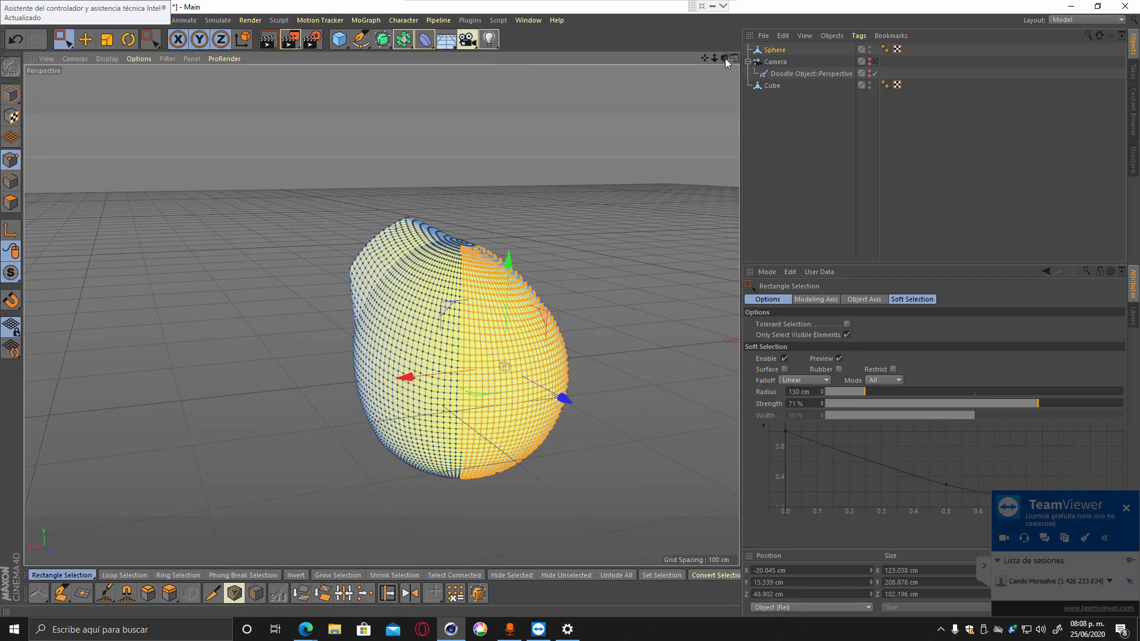
Turn off Only Select Visible Elements and soft selection, and rectangle-select the points in a lower corner of the sphere.
mouse_move(724, 58)
left_mouse_down()
mouse_move(650, 66)
mouse_move(361, 489)
mouse_move(308, 370)
left_mouse_up()
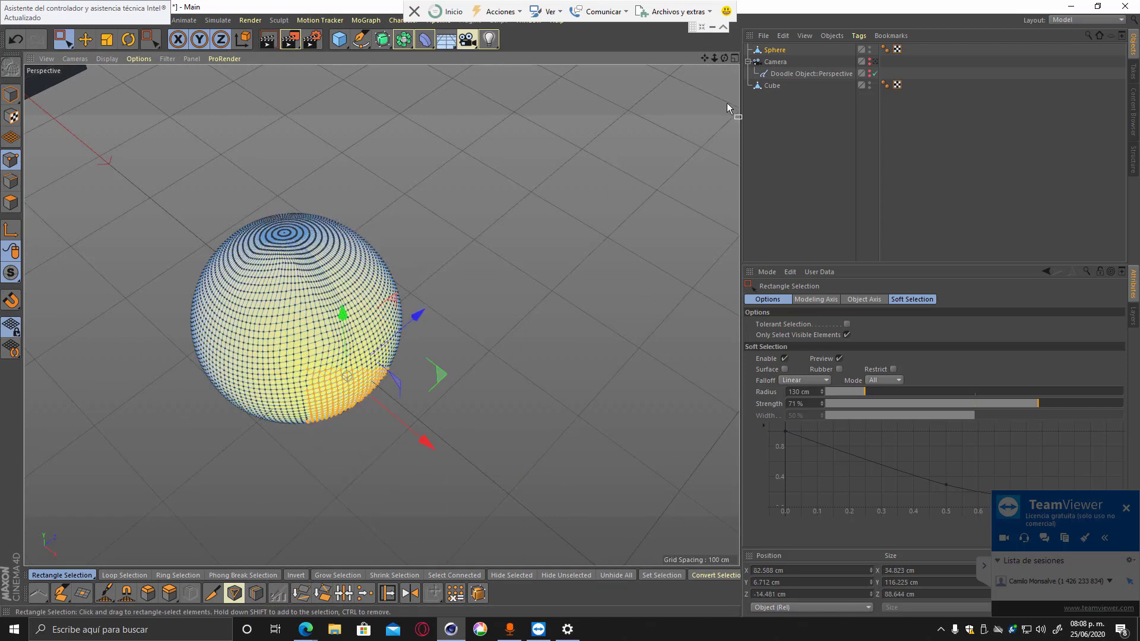
mouse_move(724, 58)
left_mouse_down()
mouse_move(719, 72)
mouse_move(725, 58)
left_mouse_up()
key("super+Down")
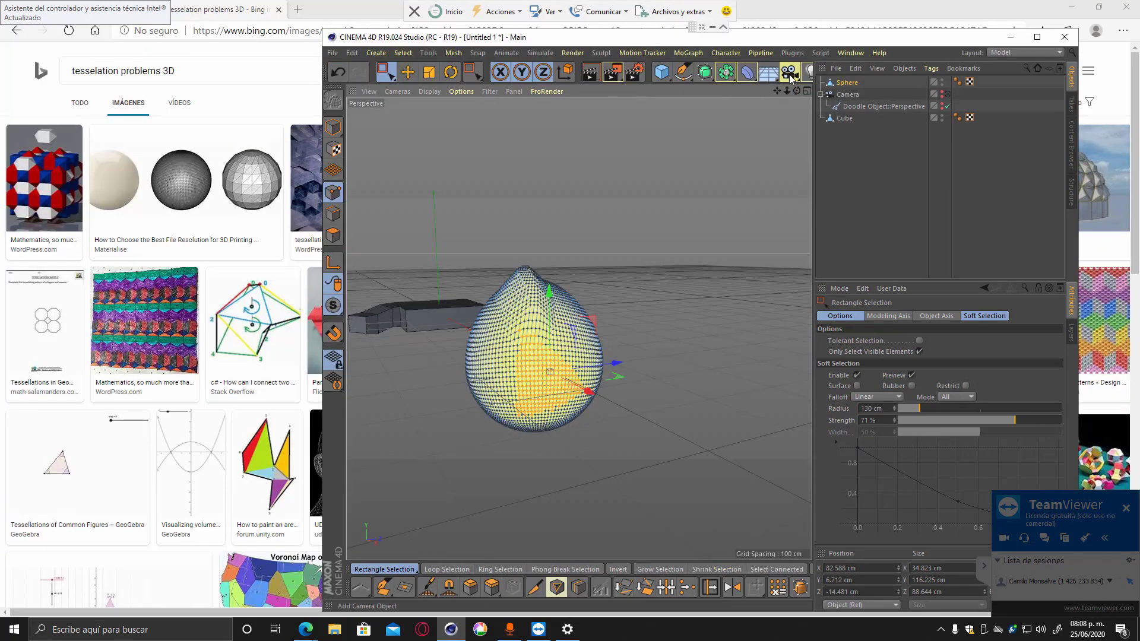
left_click(1036, 38)
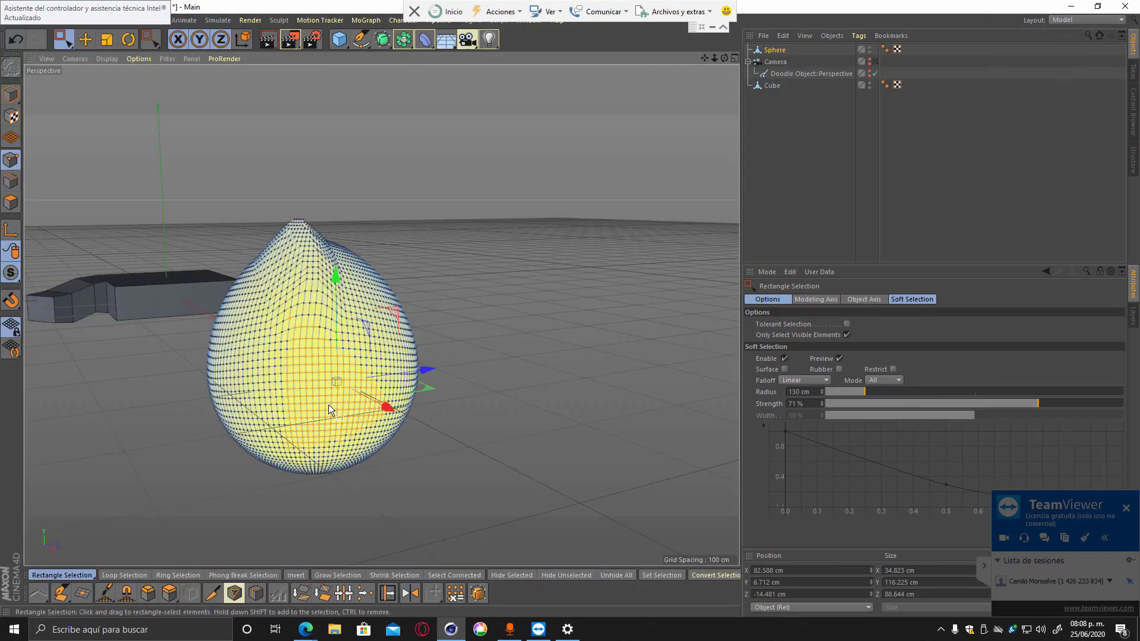
left_click(847, 335)
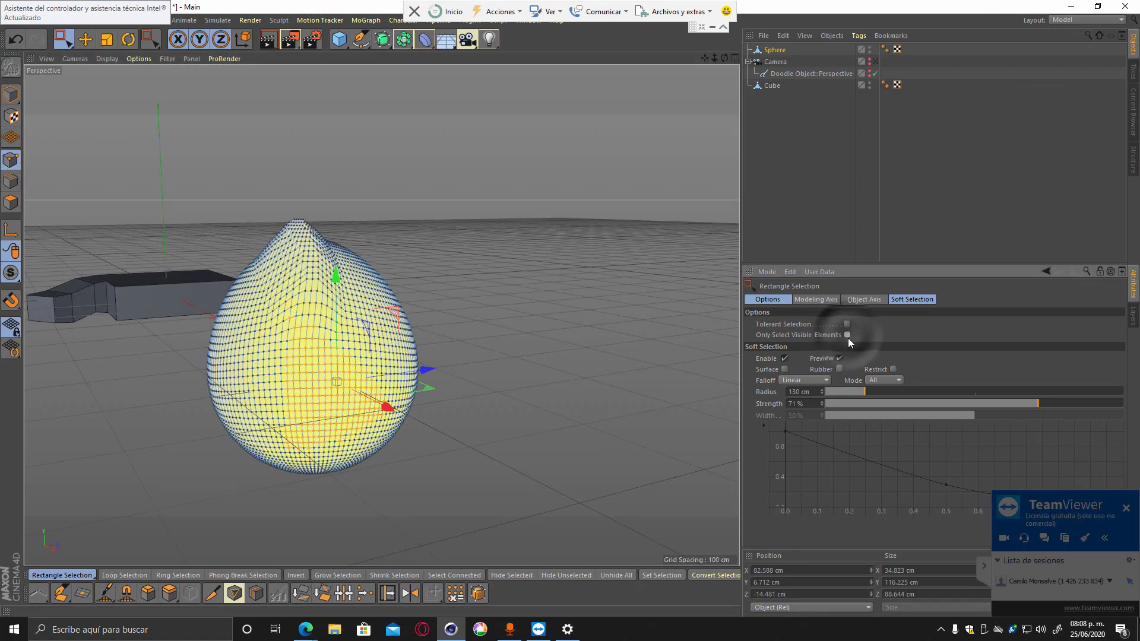
left_click(784, 358)
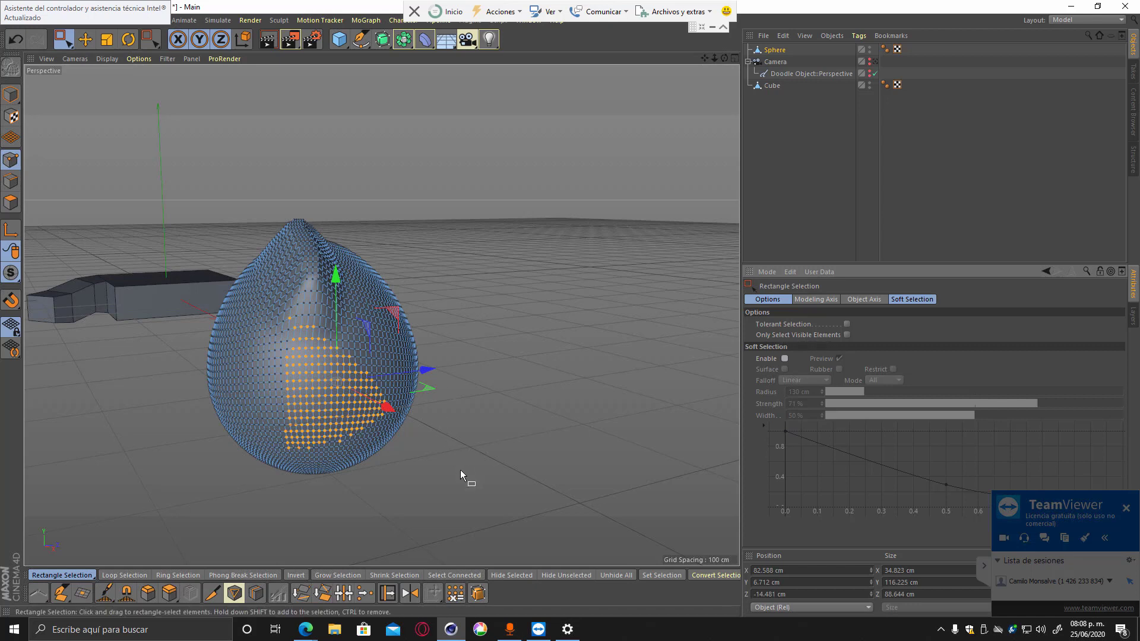
left_click_drag(467, 499, 346, 385)
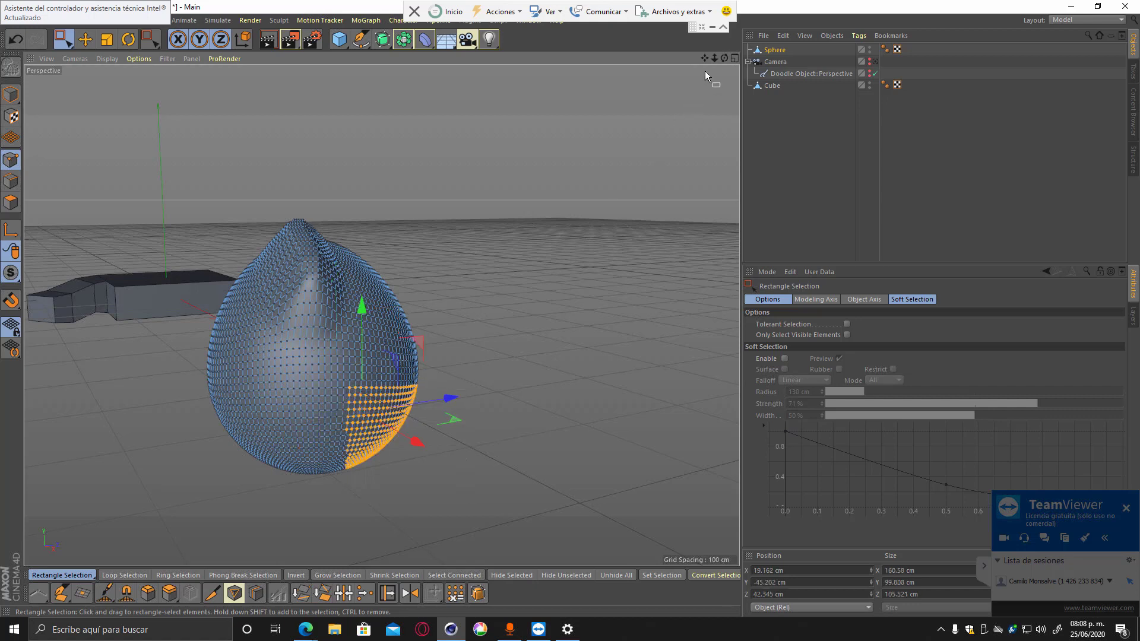
From the opposite side of the sphere, outline and select a patch of points on its upper flank with Lasso Selection.
left_click_drag(724, 58, 505, 37)
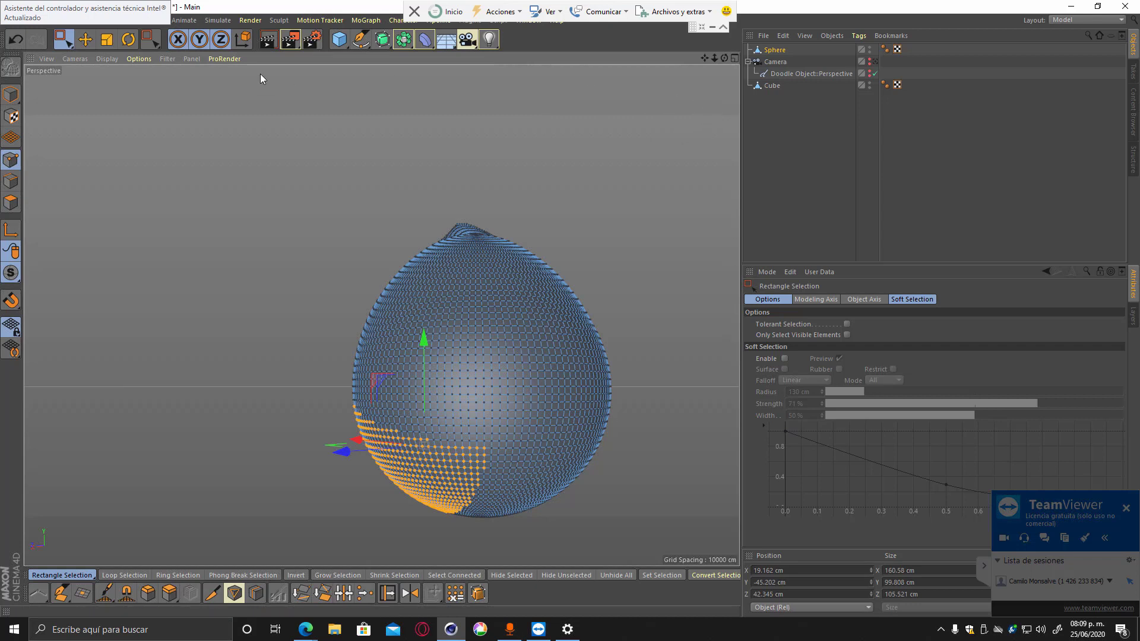
left_click(65, 47)
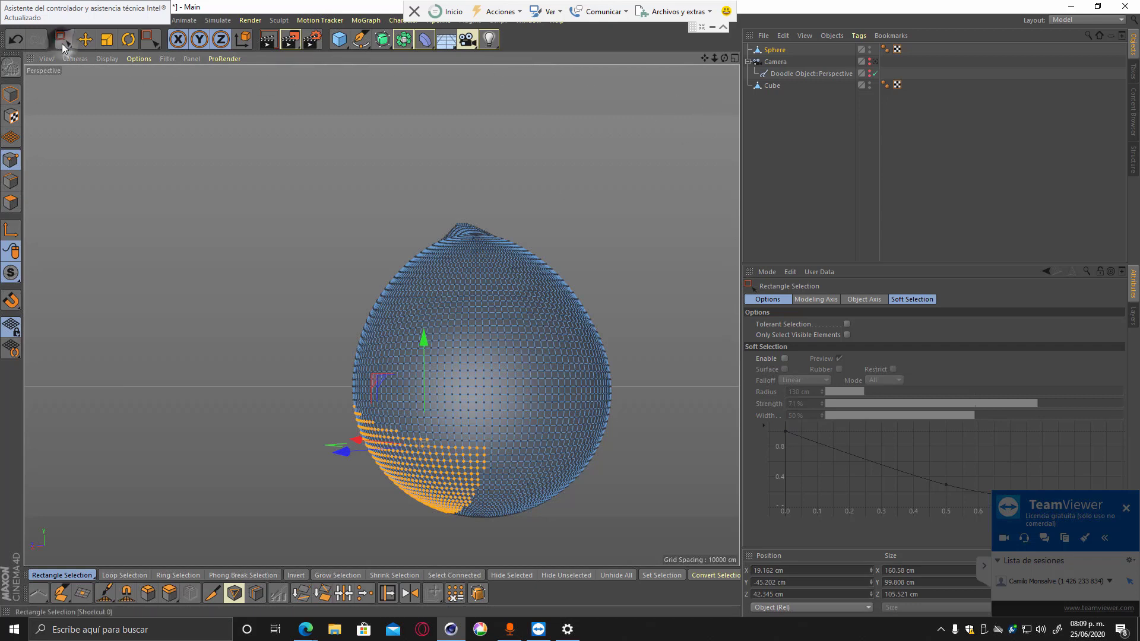
left_click(92, 100)
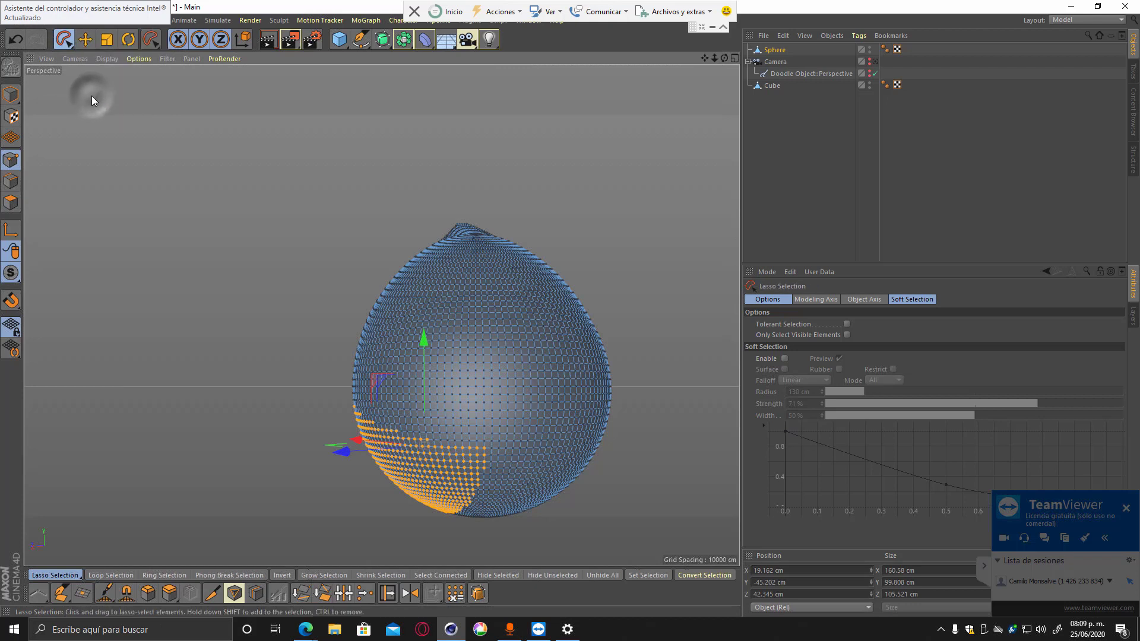
mouse_move(570, 205)
left_mouse_down()
mouse_move(517, 231)
mouse_move(511, 276)
left_mouse_up()
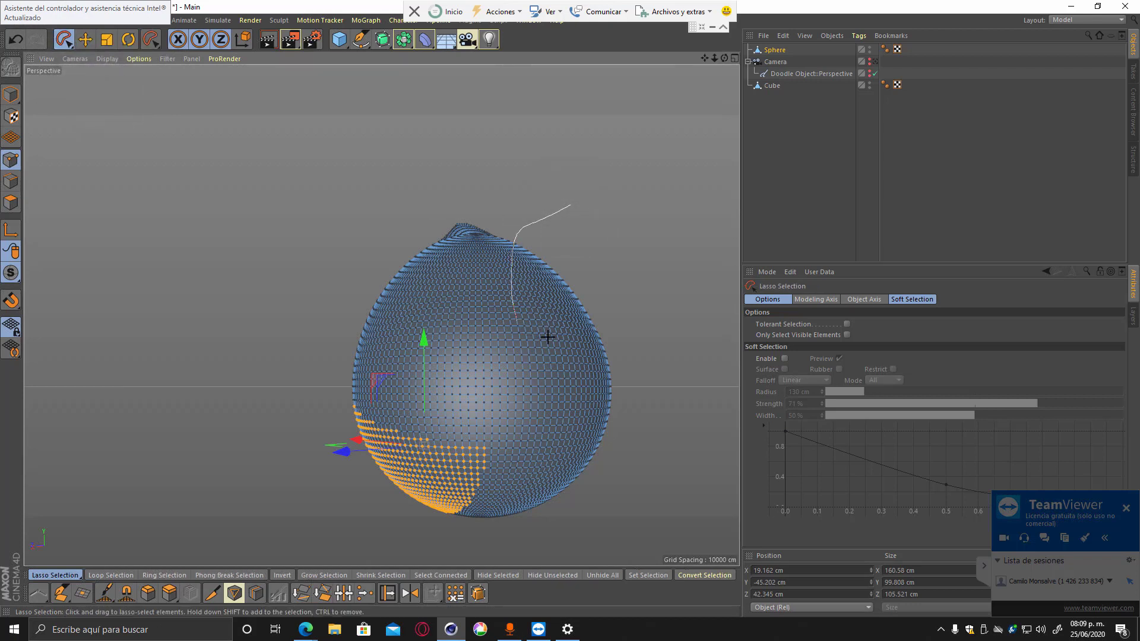
left_click_drag(548, 336, 592, 316)
left_click_drag(589, 230, 590, 219)
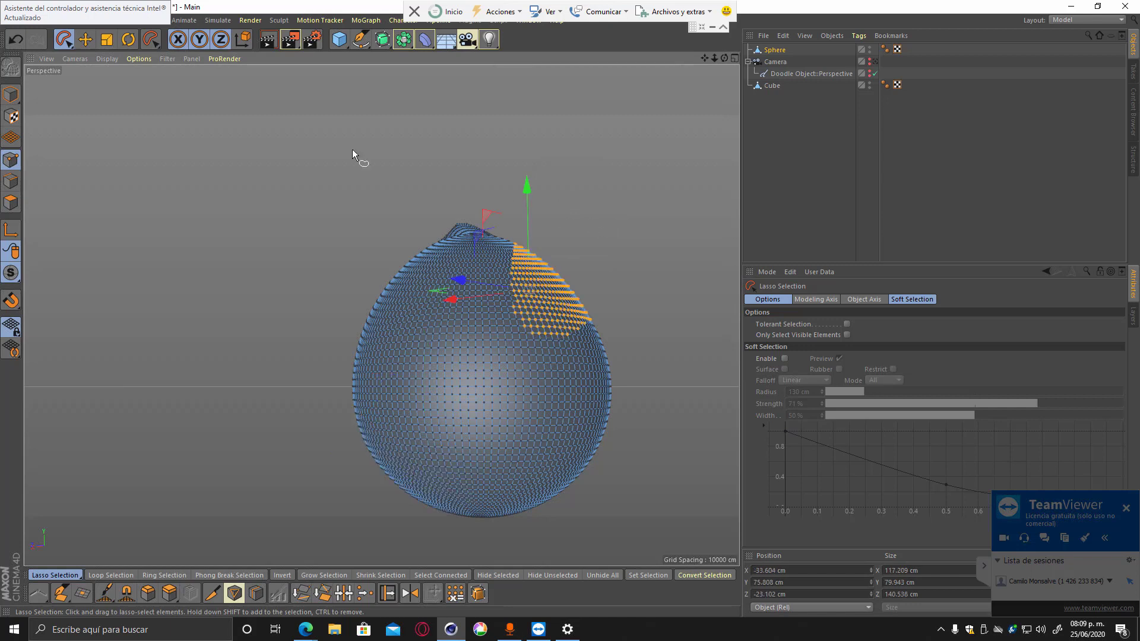
Outline the sphere's unselected upper flank with straight-edged segments using Polygon Selection.
left_click(60, 40)
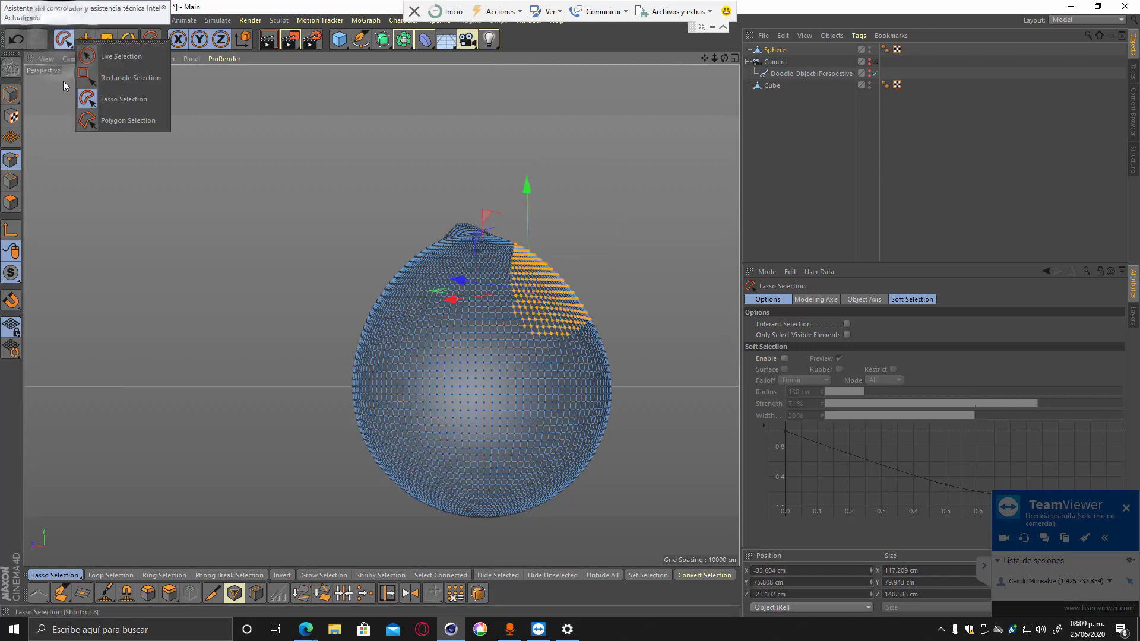
left_click(89, 97)
left_click(70, 49)
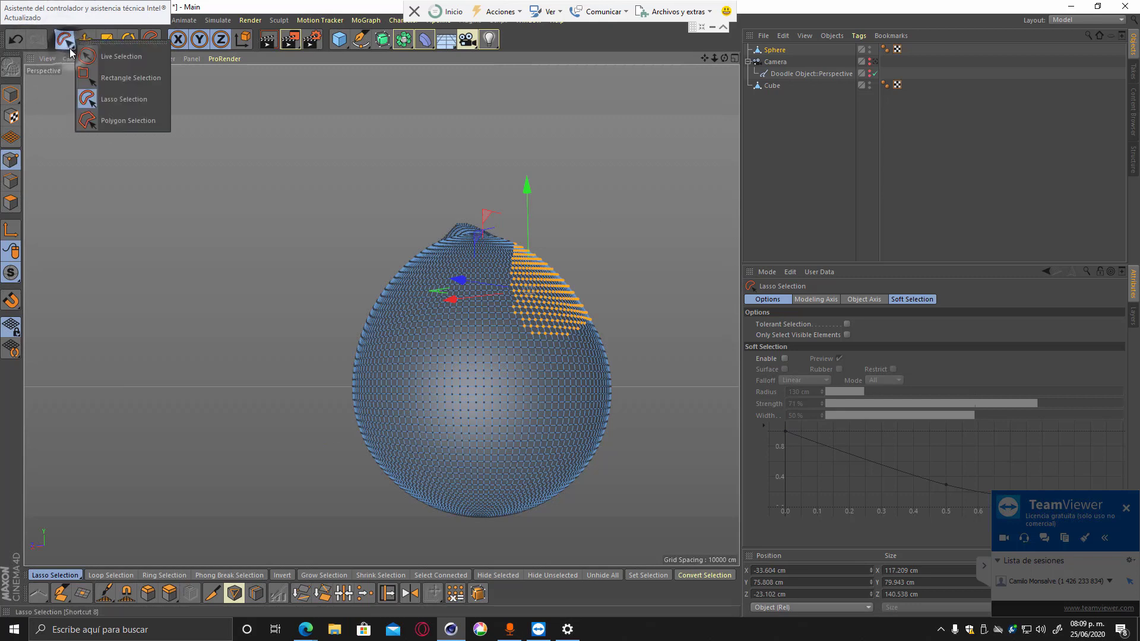
left_click(98, 121)
left_click(361, 218)
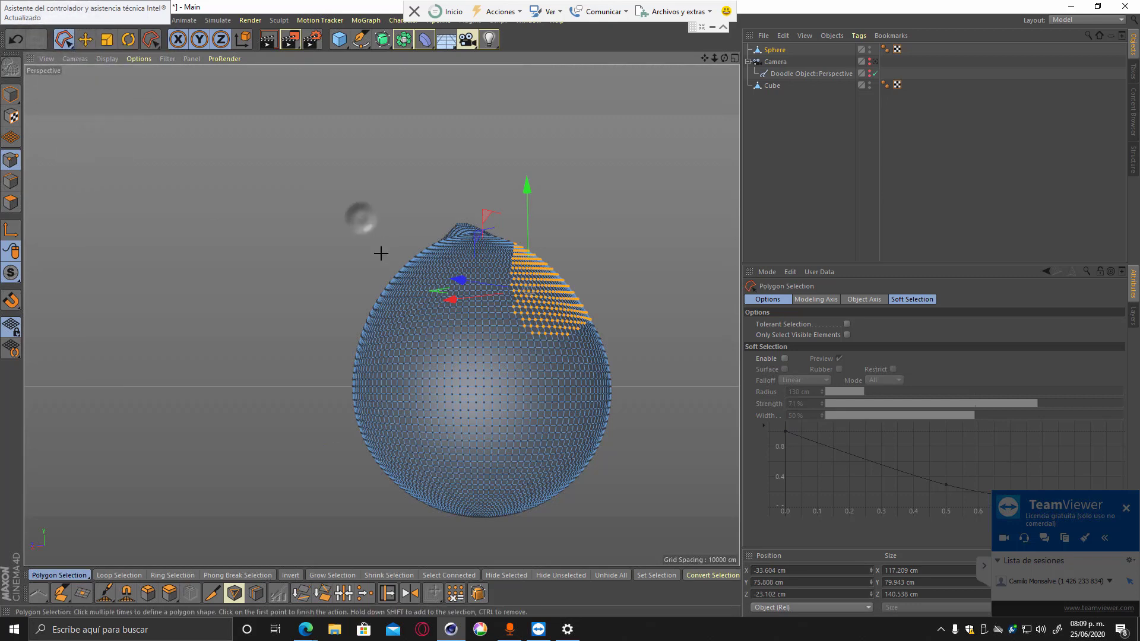
left_click(459, 279)
left_click(458, 410)
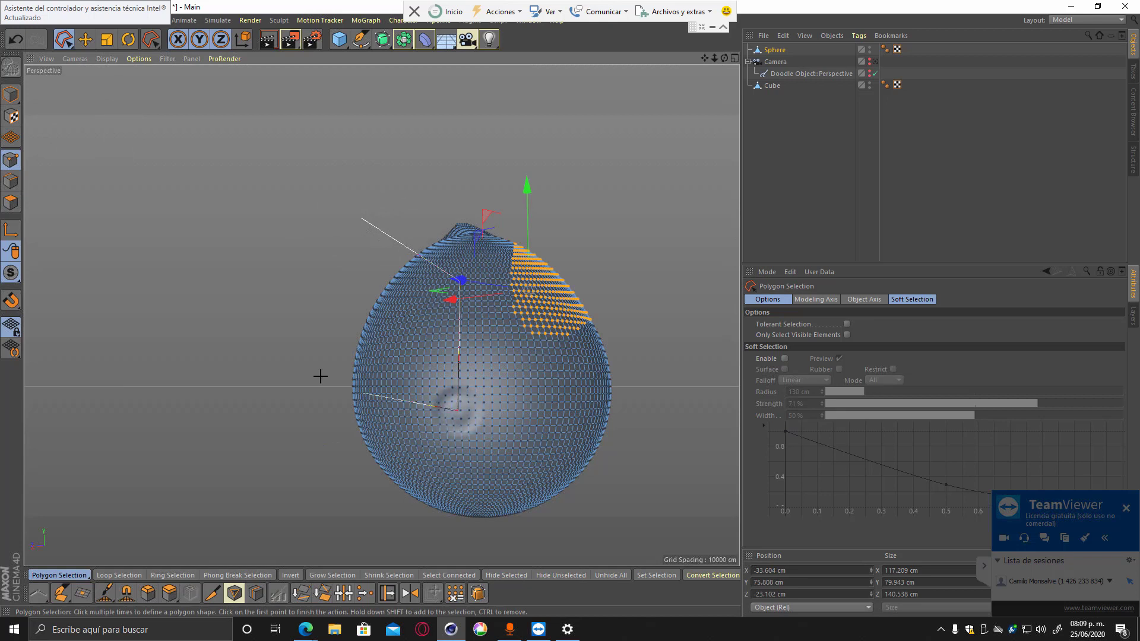
Complete a Polygon Selection outline around the points on the upper-left part of the deformed sphere.
left_click(321, 375)
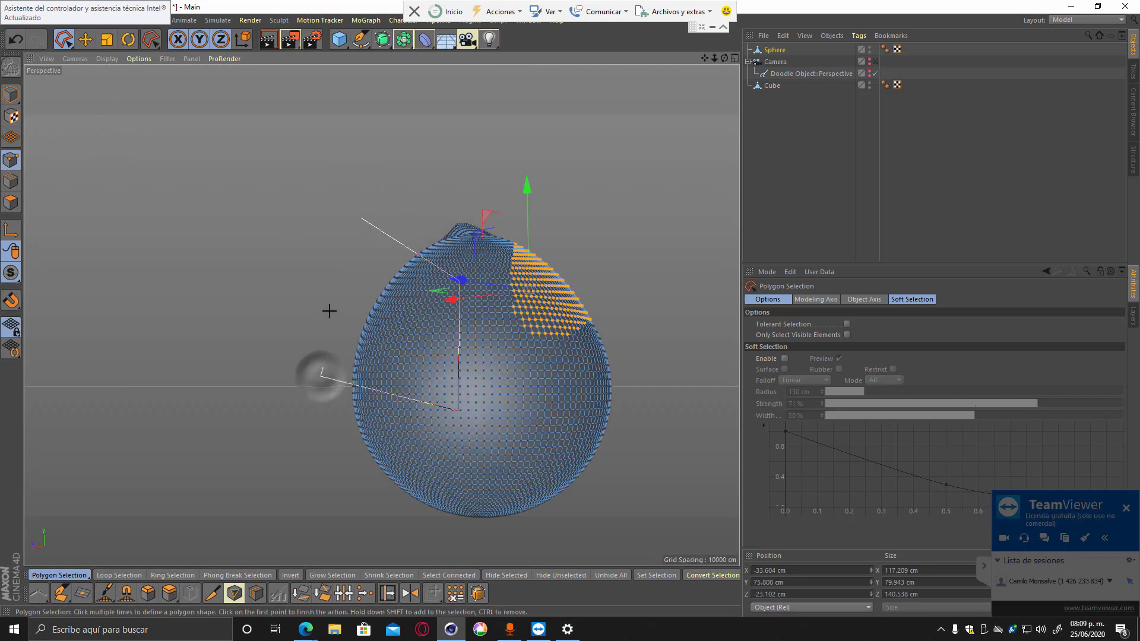
left_click(304, 280)
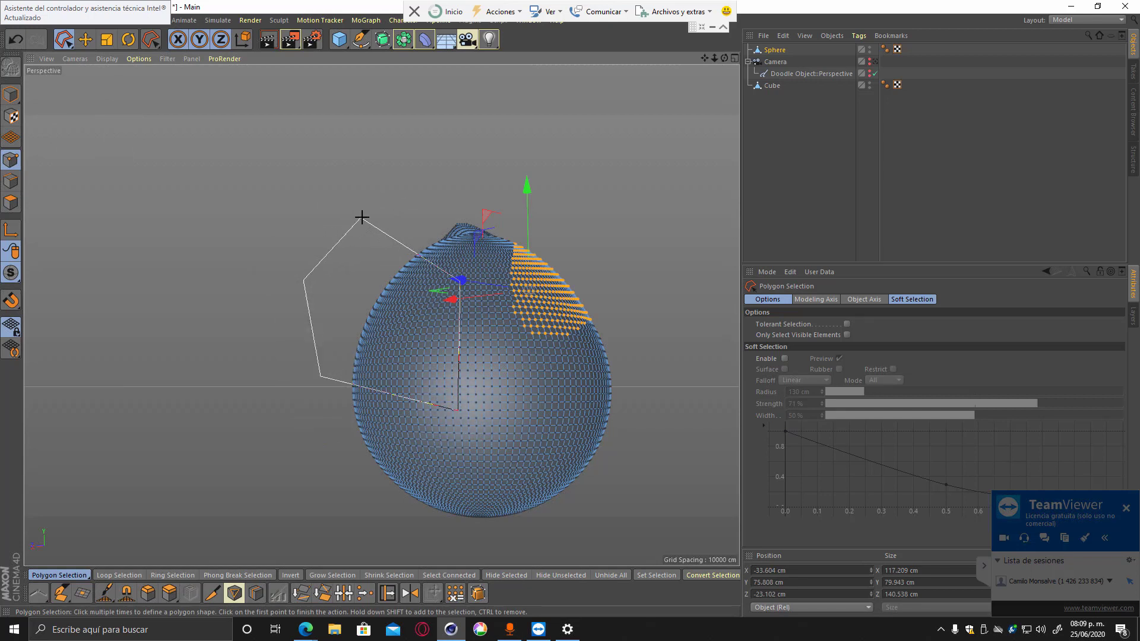
left_click(330, 217)
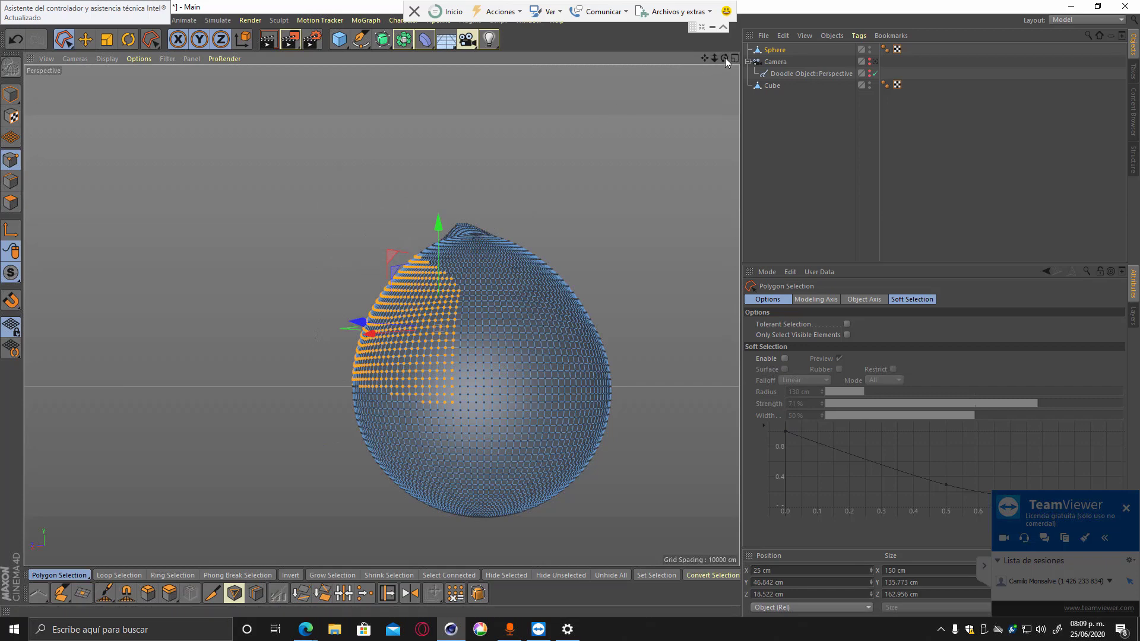
left_click_drag(725, 59, 881, 102)
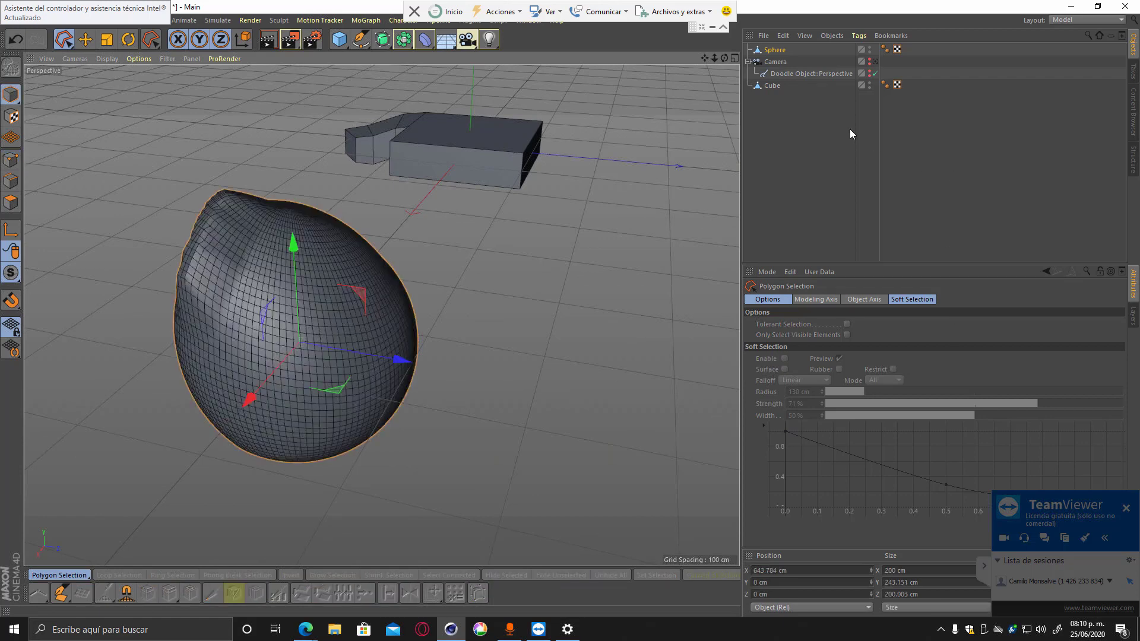
Toggle the X-Ray display in the Sphere object's basic properties.
left_click(777, 51)
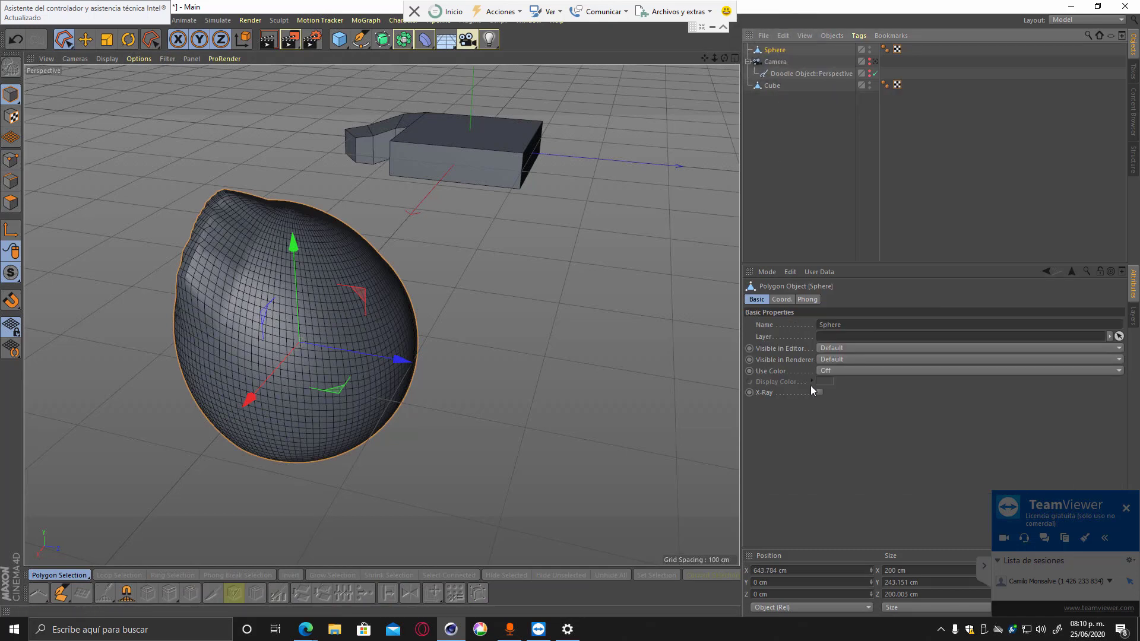
left_click(759, 300)
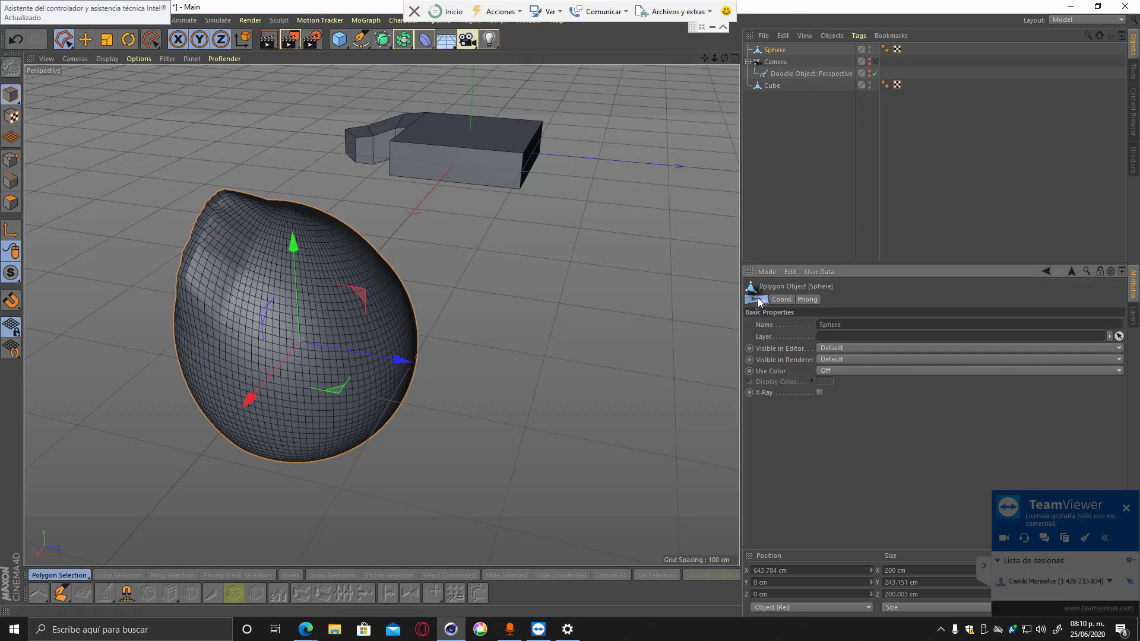
left_click(820, 392)
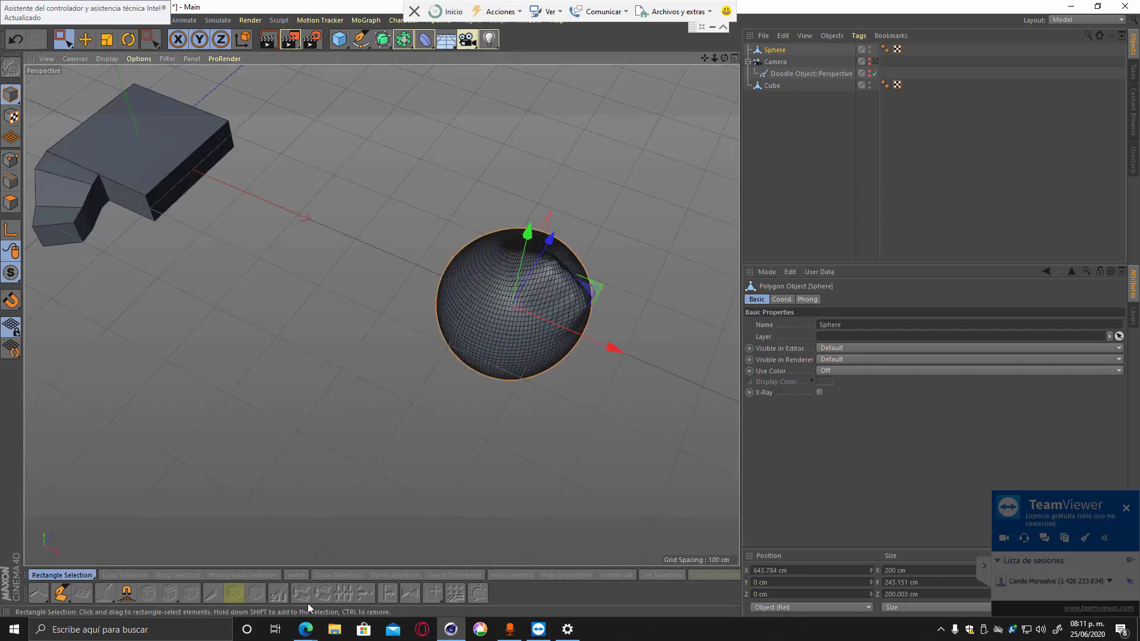
Switch to the web browser and search Bing images for "hand".
mouse_move(305, 630)
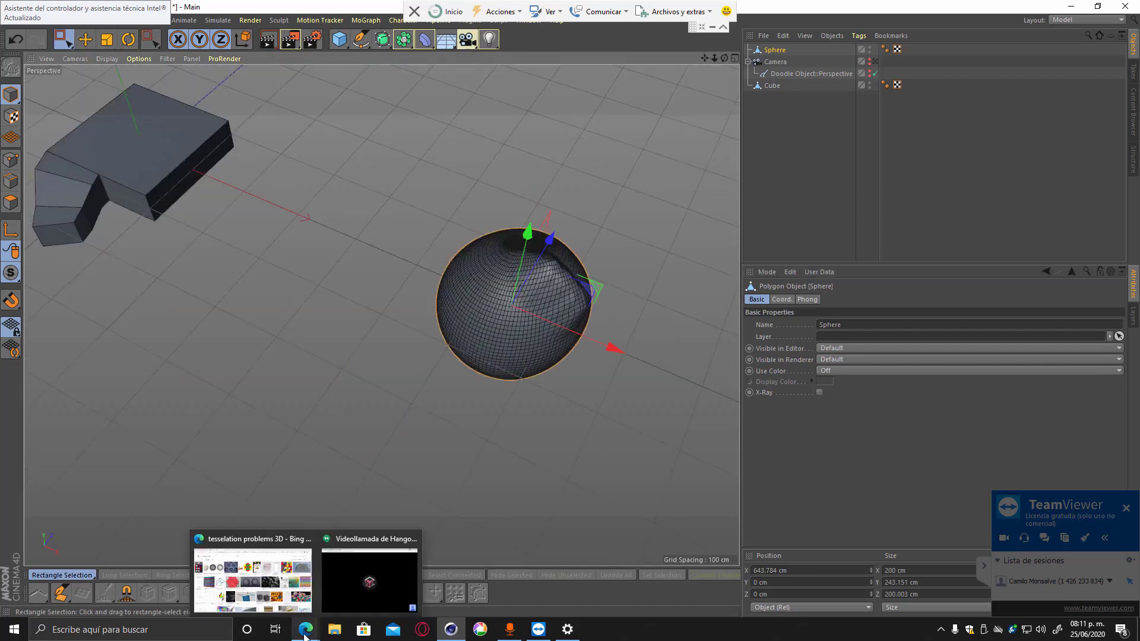
left_click(286, 596)
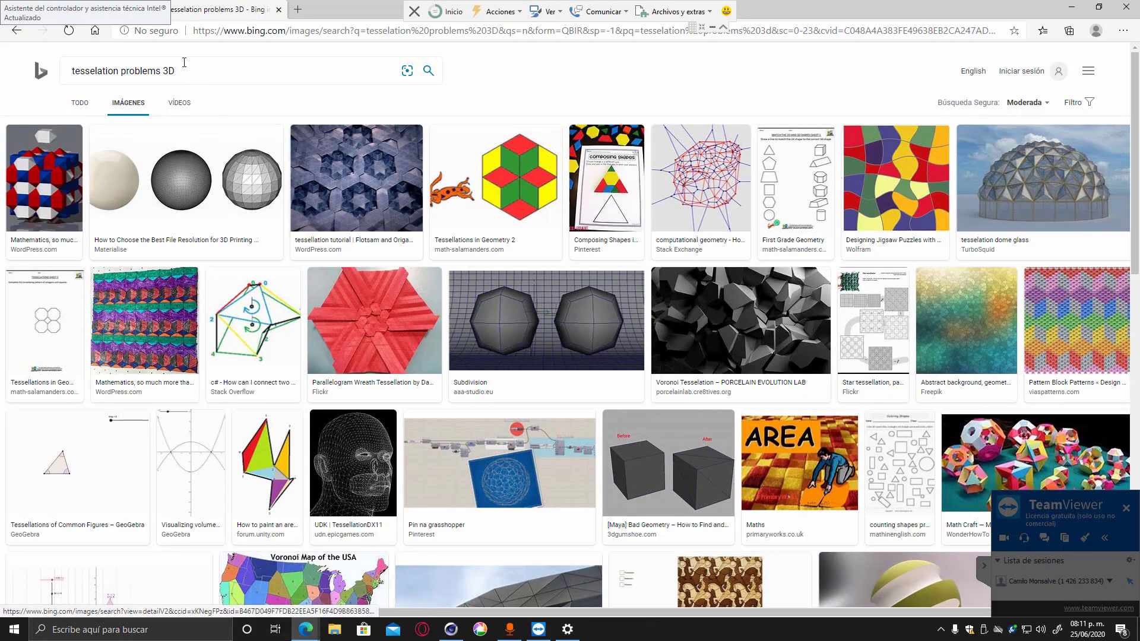
left_click_drag(178, 70, 65, 68)
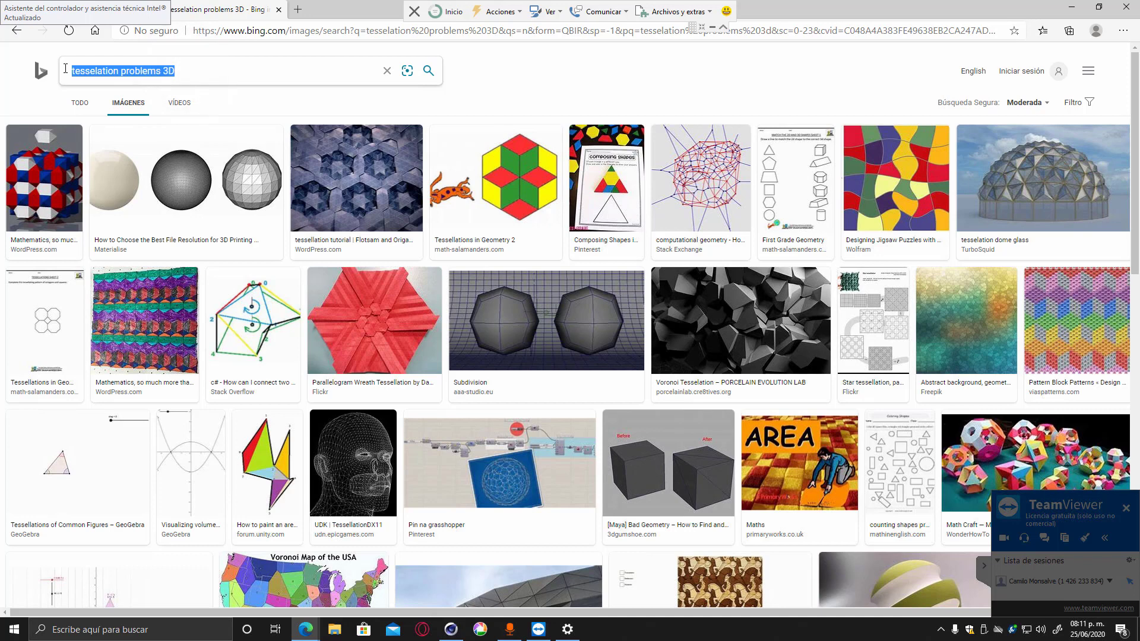
type("hand")
key("Return")
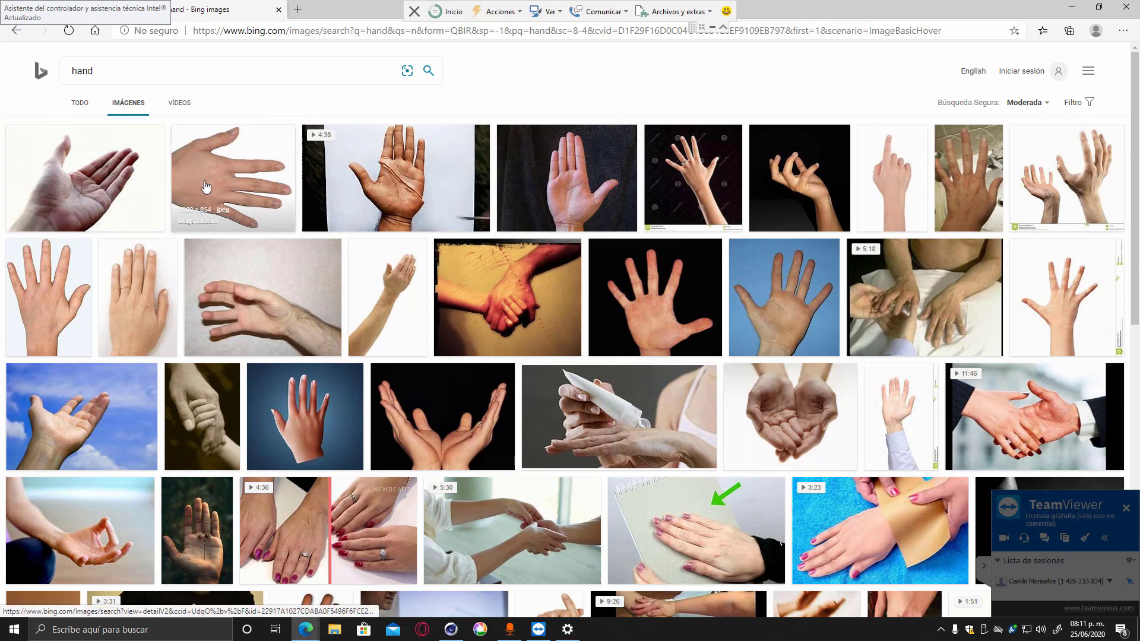
Download the picture of a spread hand on a pale background as left_hand.jpg and show it in its folder.
left_click(57, 305)
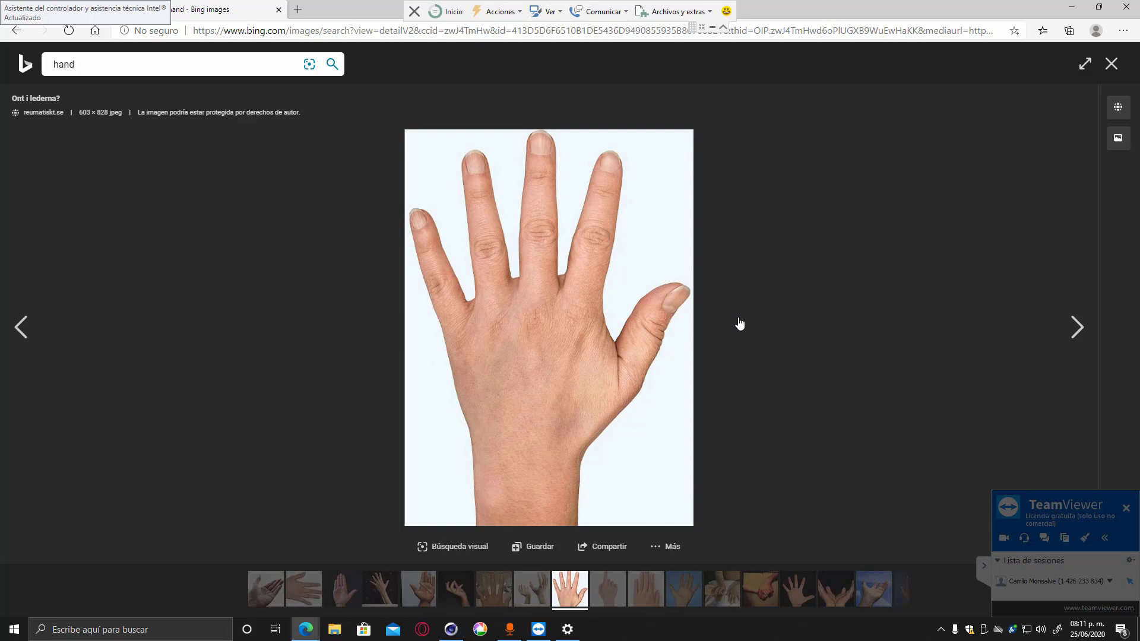
key("Return")
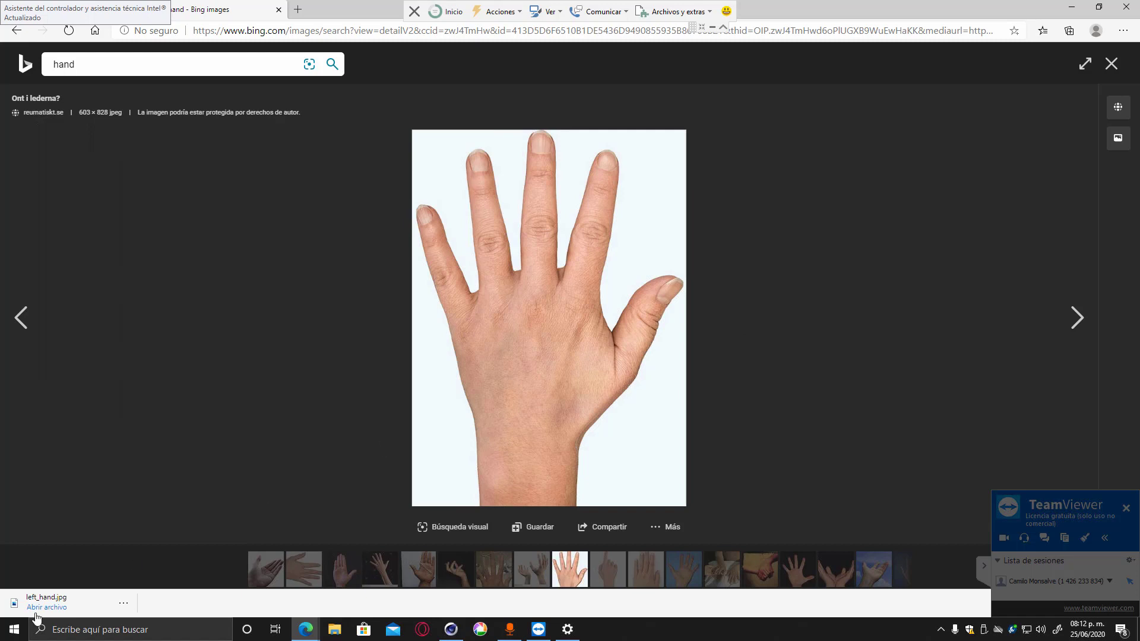
left_click(123, 603)
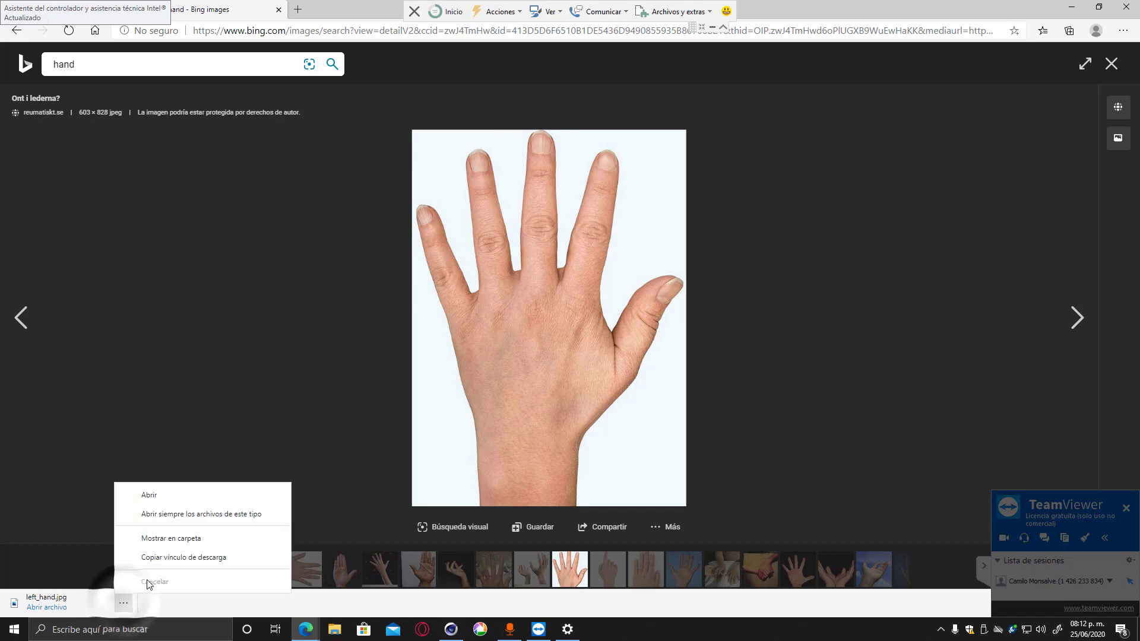
left_click(183, 539)
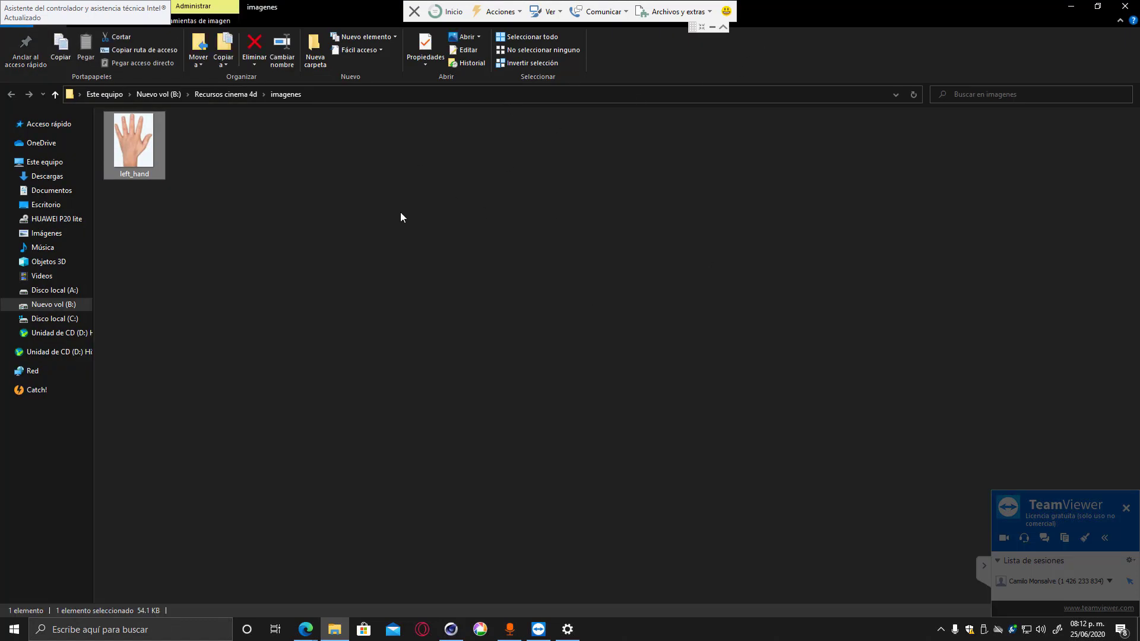
Restore the file window to a smaller, taller size over the browser and widen its folder tree.
left_click_drag(385, 12, 462, 88)
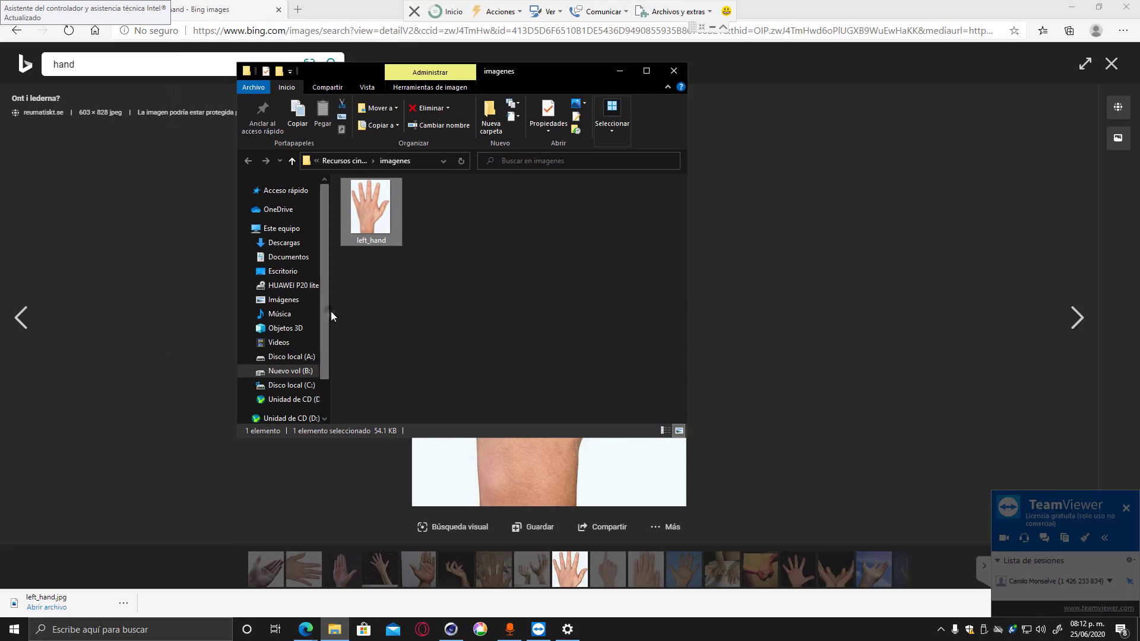
key("ctrl")
left_click_drag(331, 312, 419, 320)
key("ctrl")
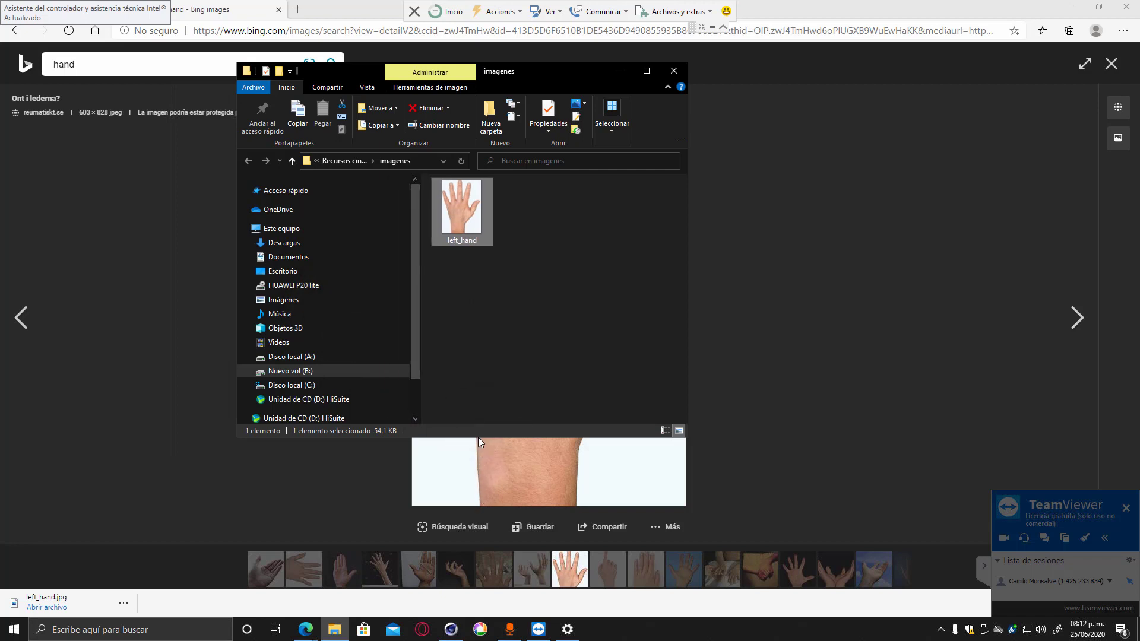
left_click_drag(479, 438, 478, 532)
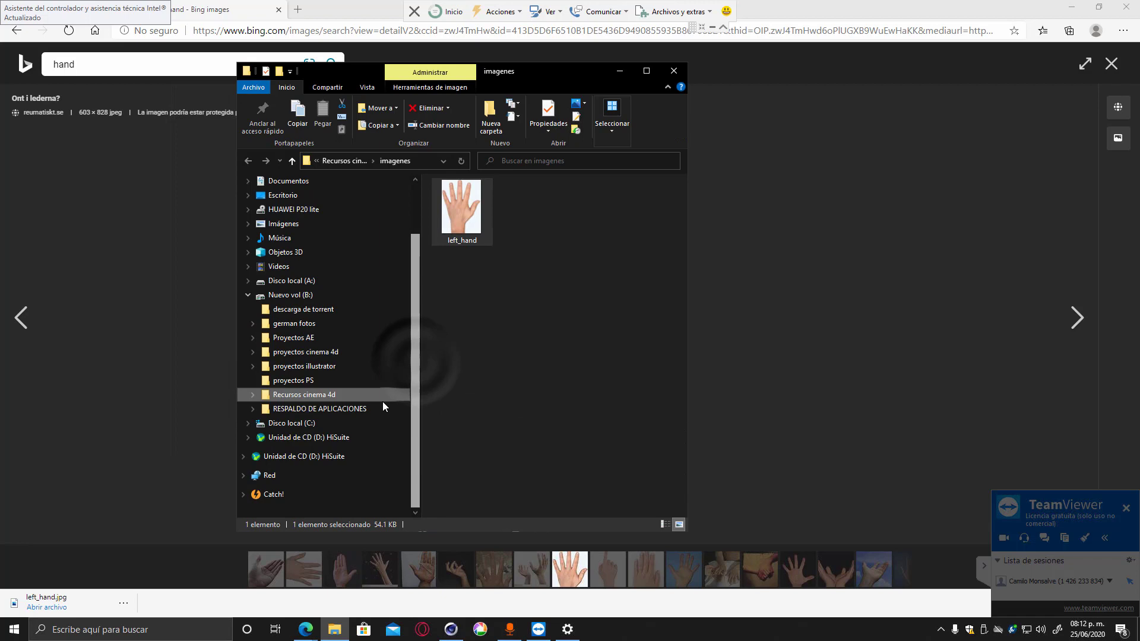
Create a folder named Tutoriales at the root of drive Nuevo vol (B:) and open it.
left_click(294, 395)
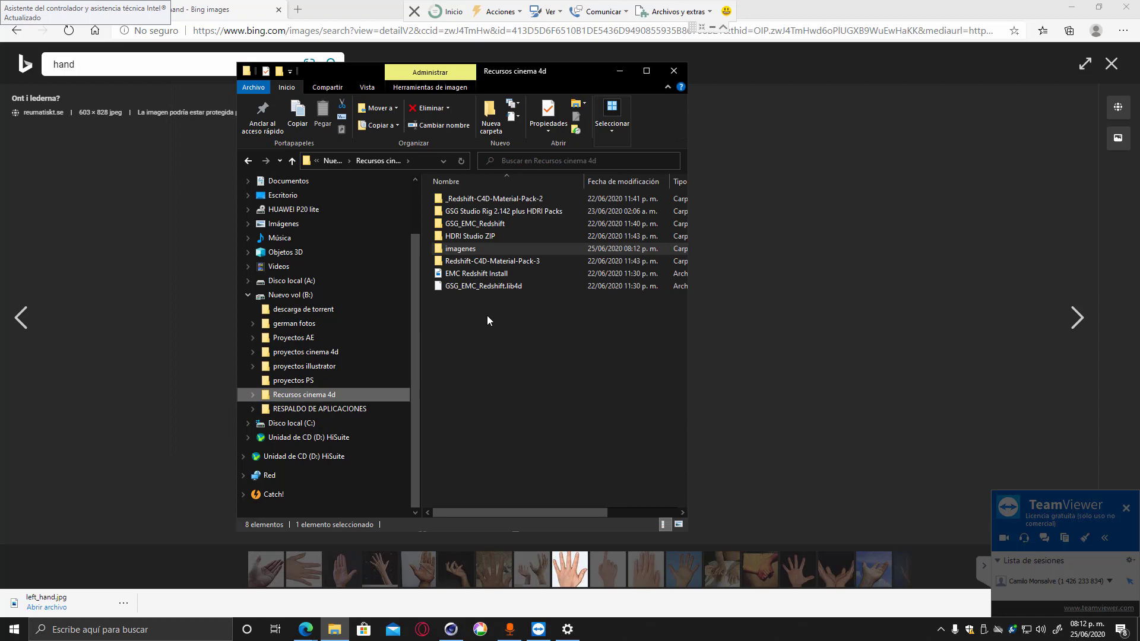
key("alt+Up")
right_click(533, 347)
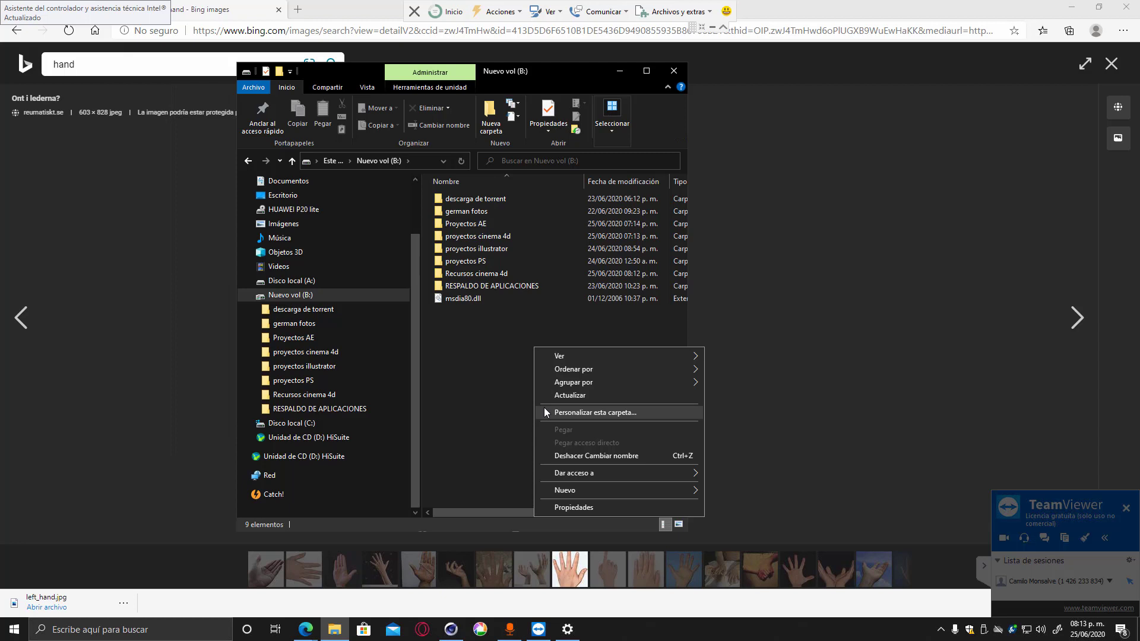
mouse_move(680, 489)
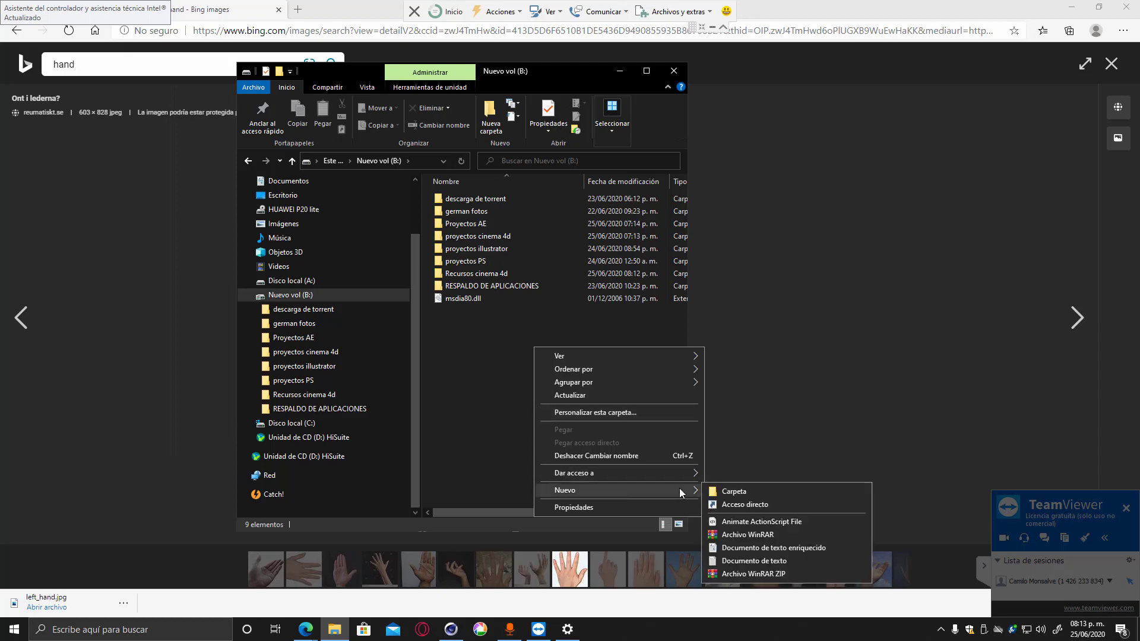
left_click(741, 491)
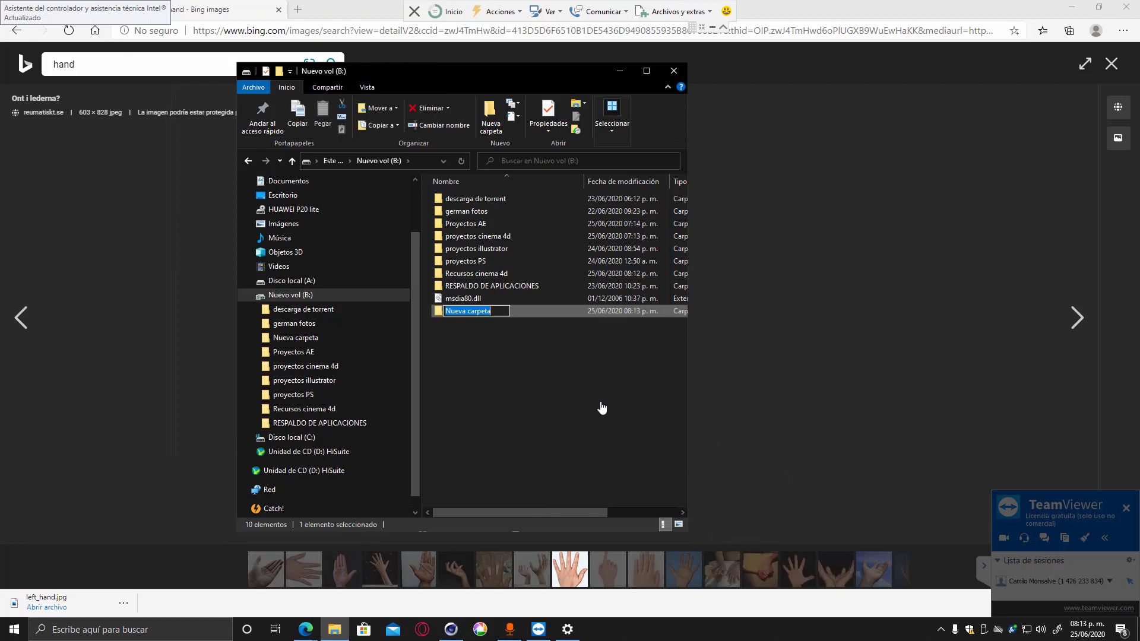
type("Tutoriales")
key("Return")
key("Return")
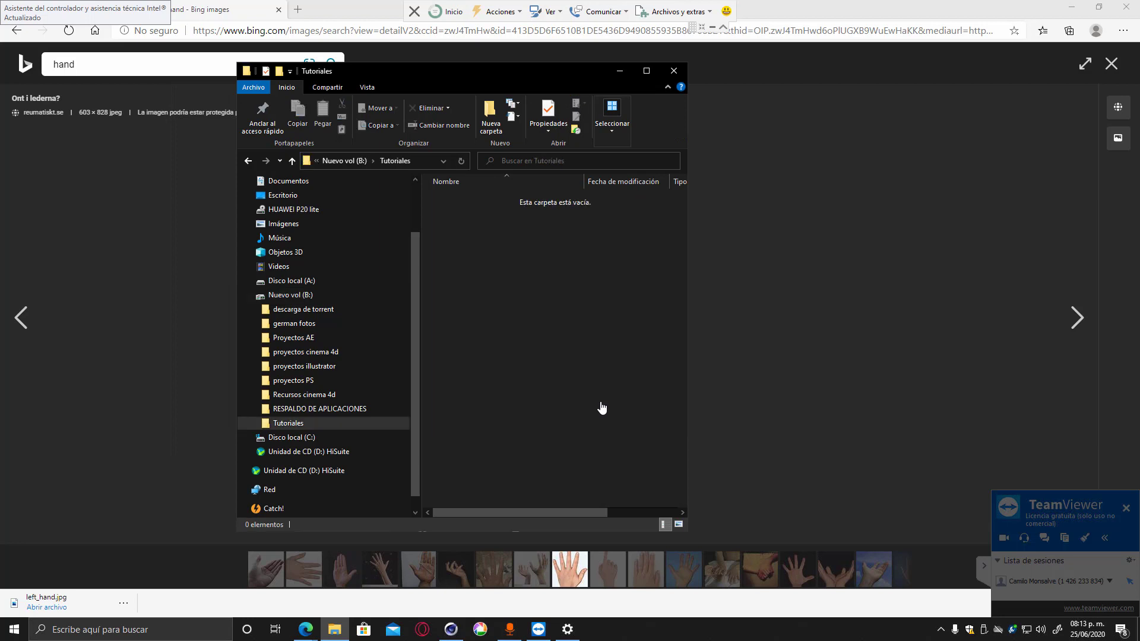
Create a subfolder named Cinema4D inside Tutoriales and open it.
left_click(490, 117)
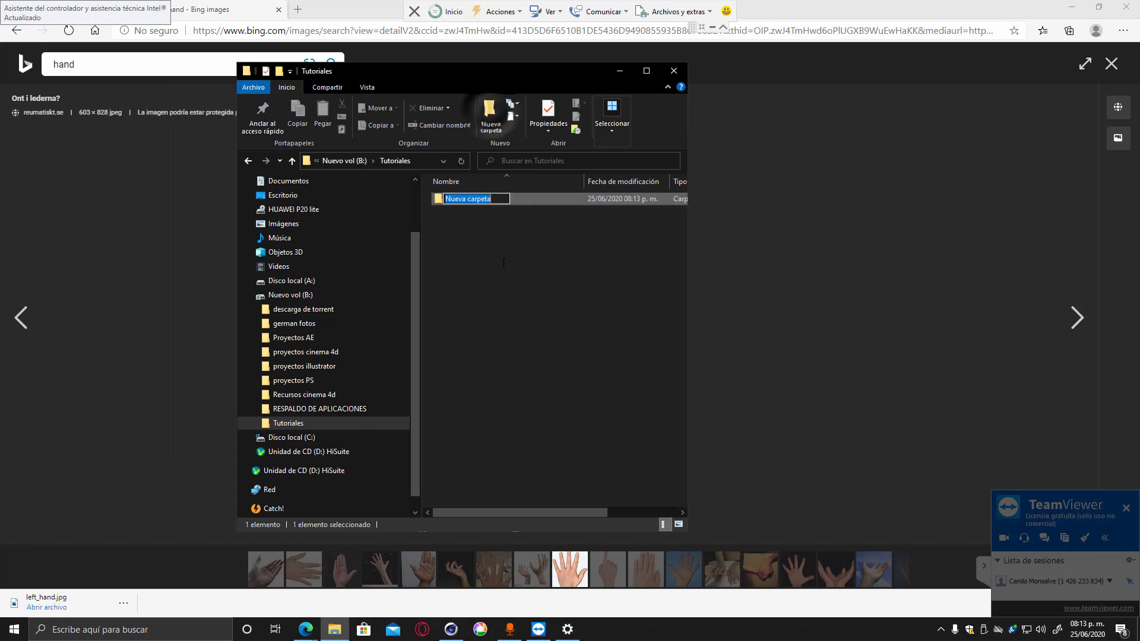
type("Cin")
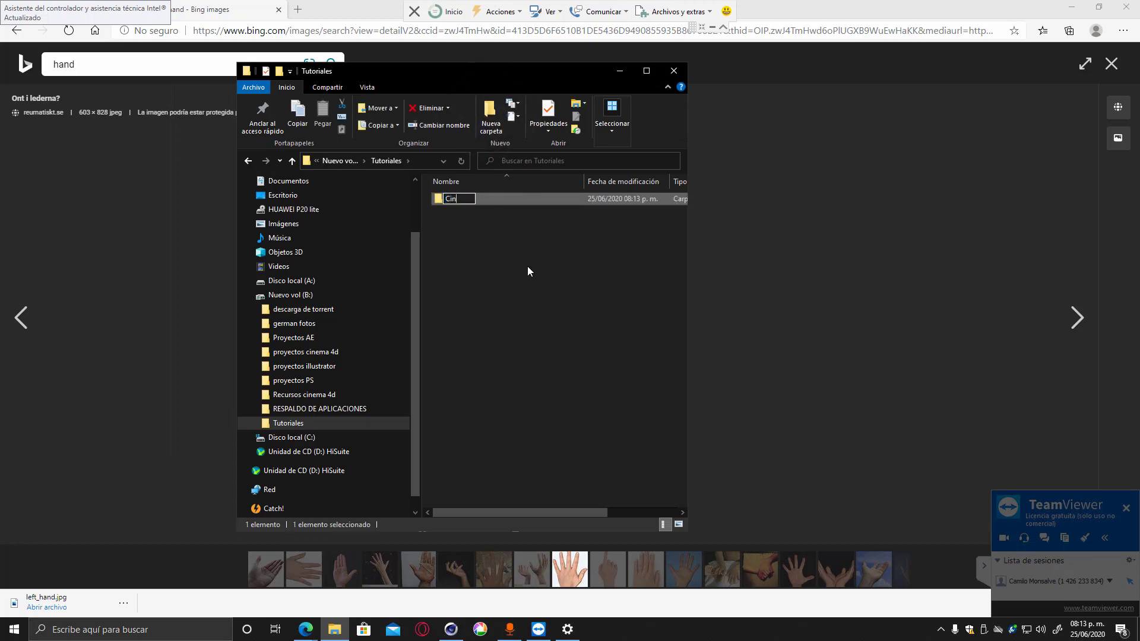
type("ema4D")
key("Return")
key("Return")
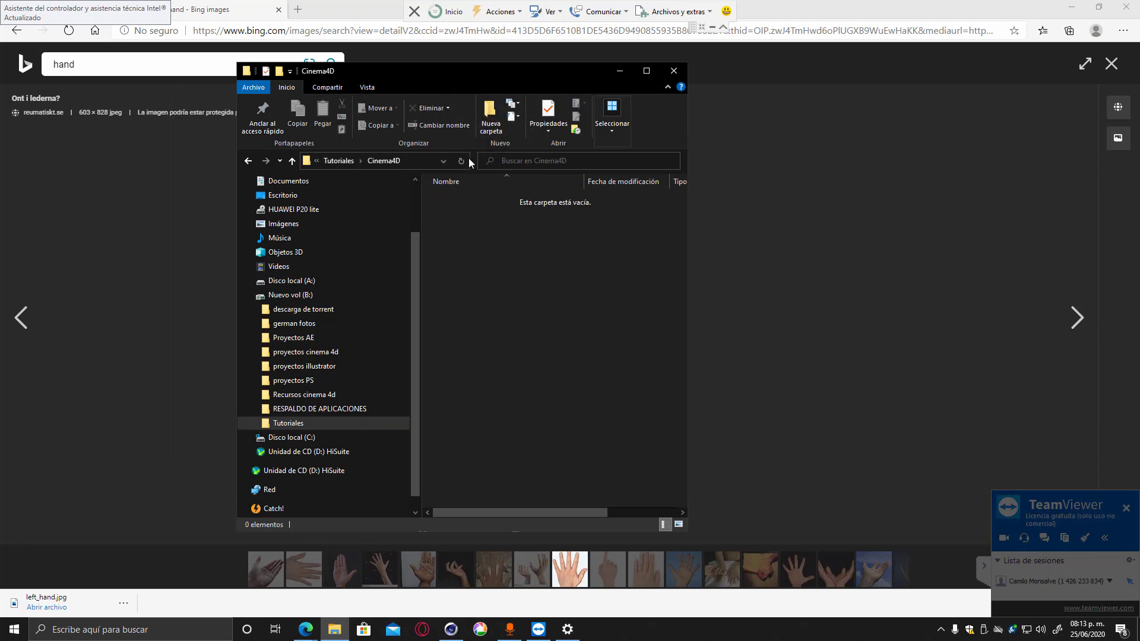
Create a project folder named Mano inside Cinema4D and open it.
left_click(490, 117)
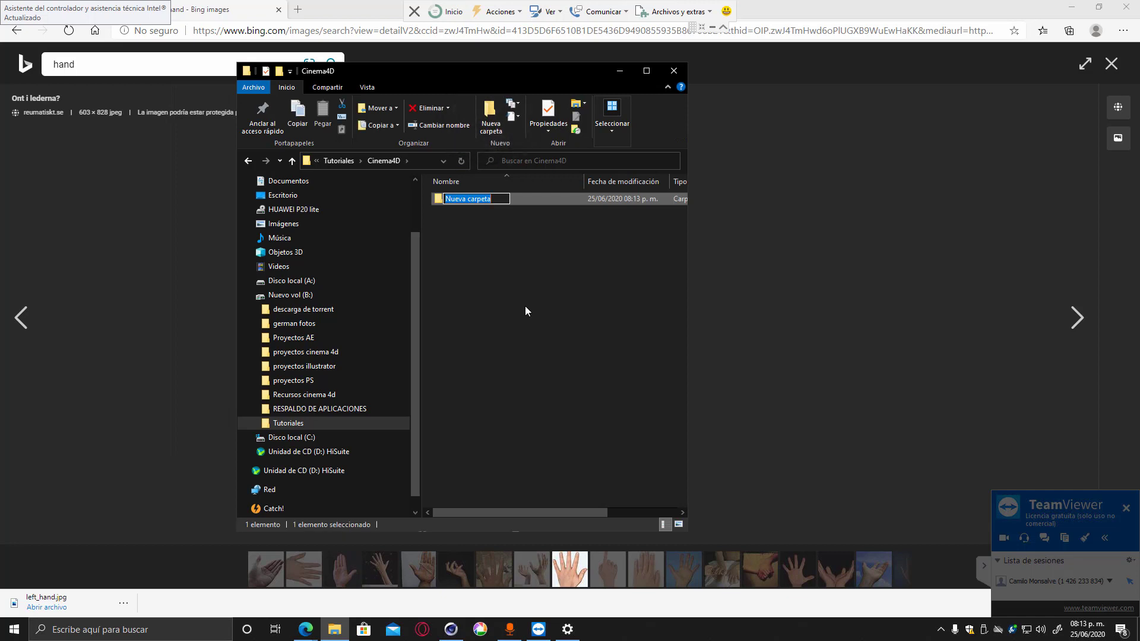
type("Mano")
key("Return")
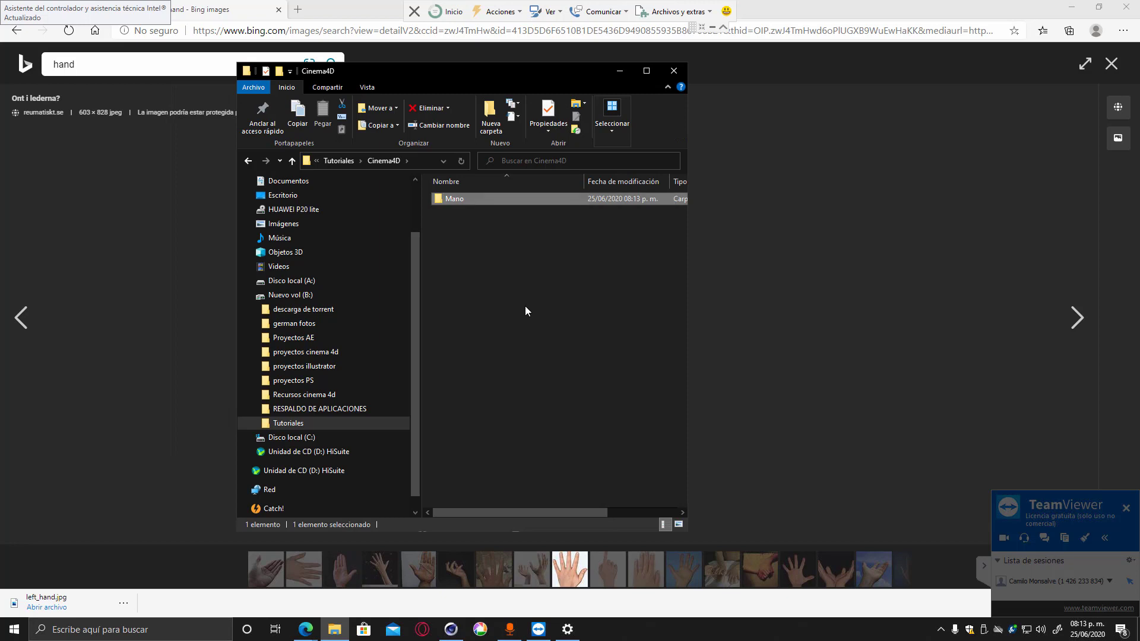
double_click(435, 200)
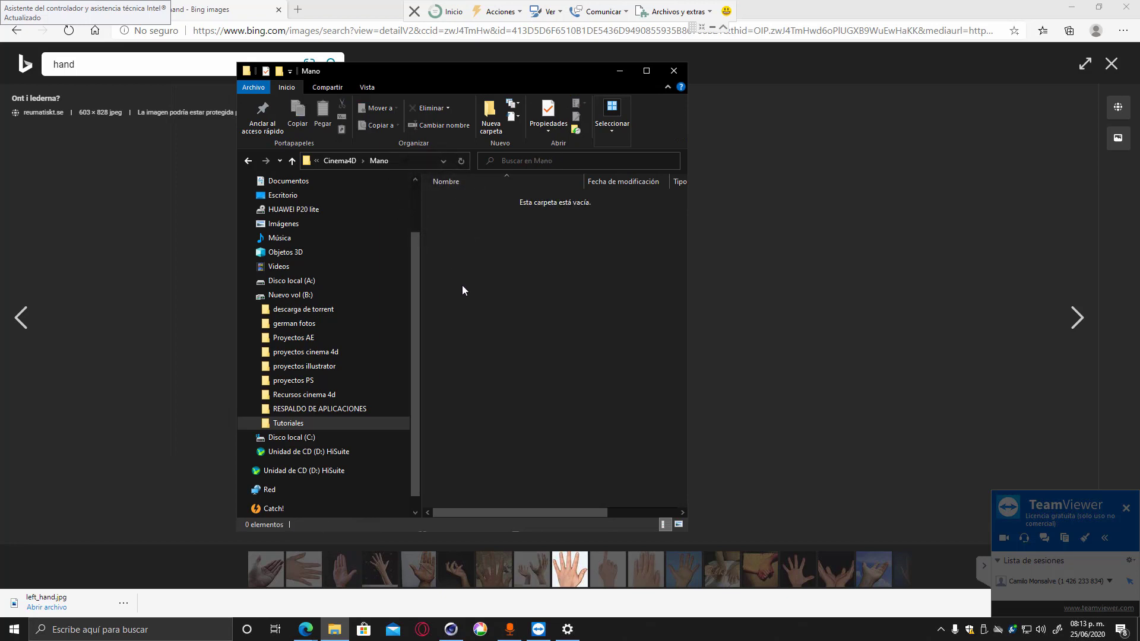
Create a texture folder named tex inside Mano and leave it deselected.
left_click(493, 115)
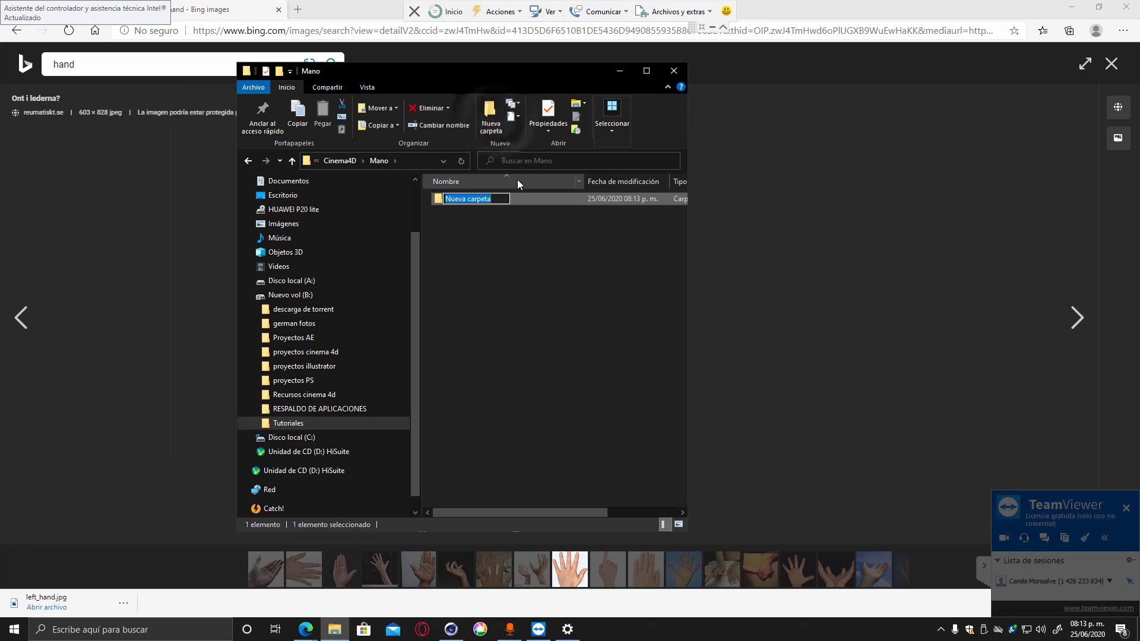
type("tex")
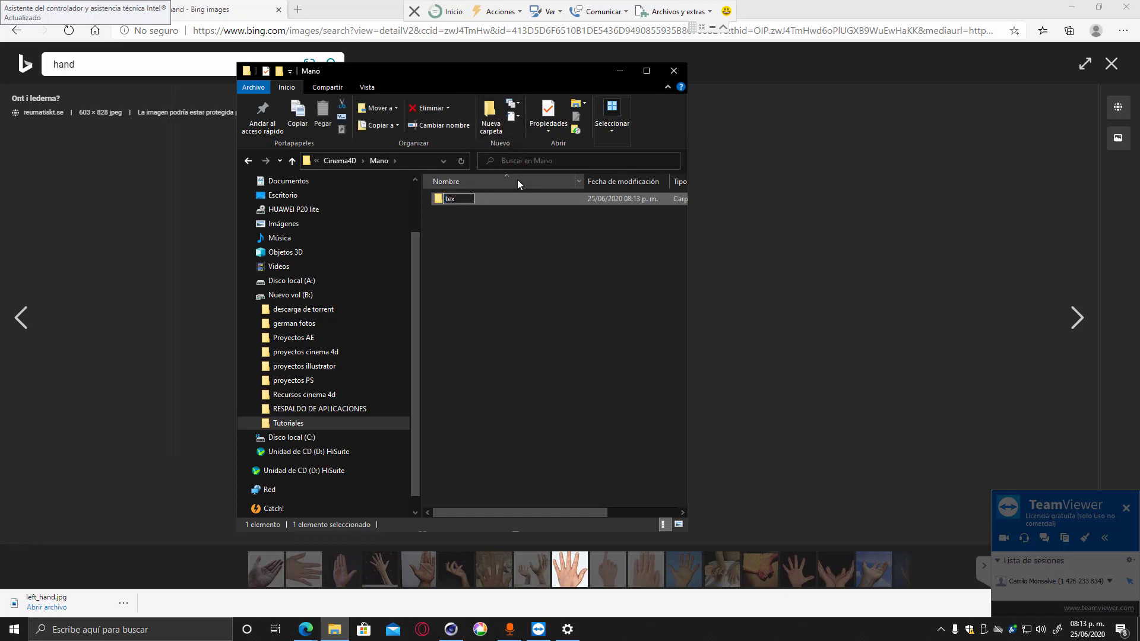
key("Return")
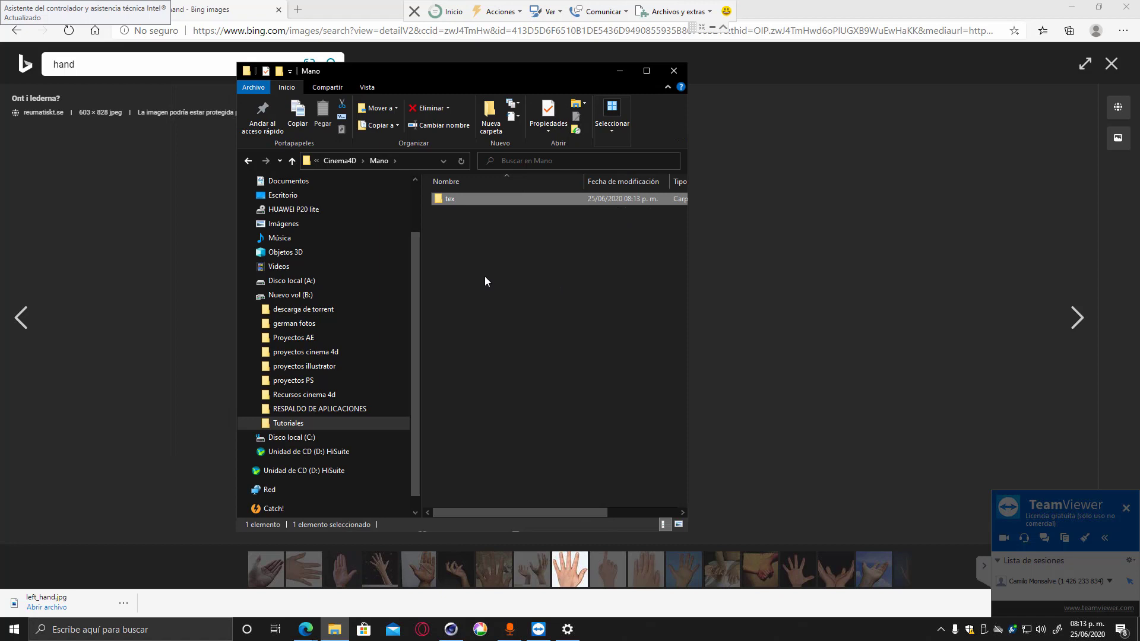
left_click(462, 226)
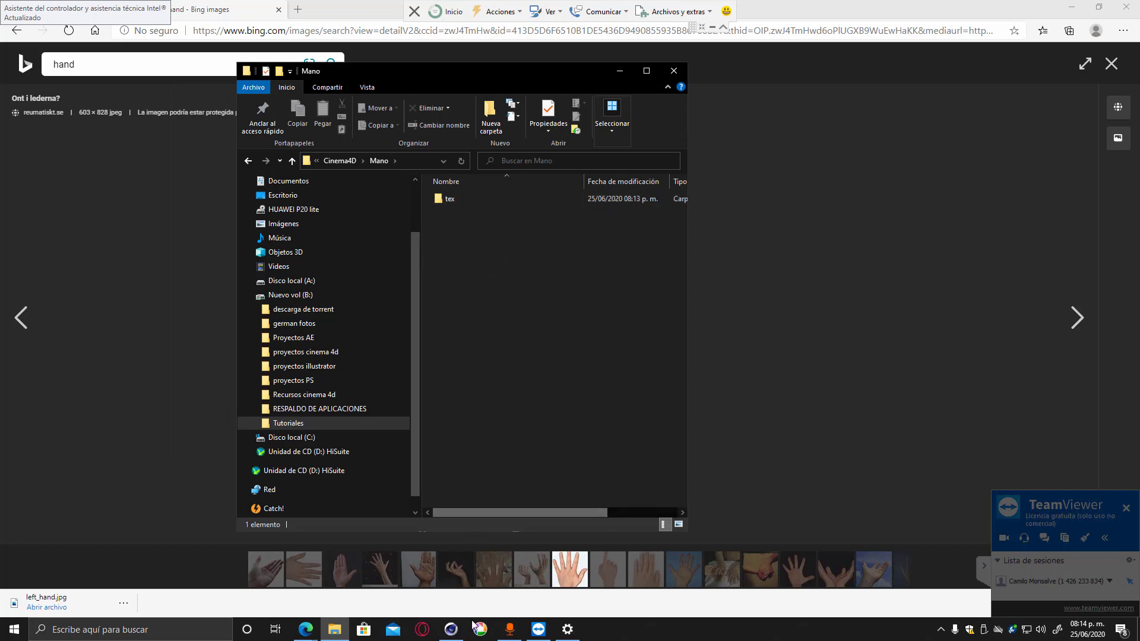
Switch back to Cinema 4D and deselect the sphere.
left_click(452, 630)
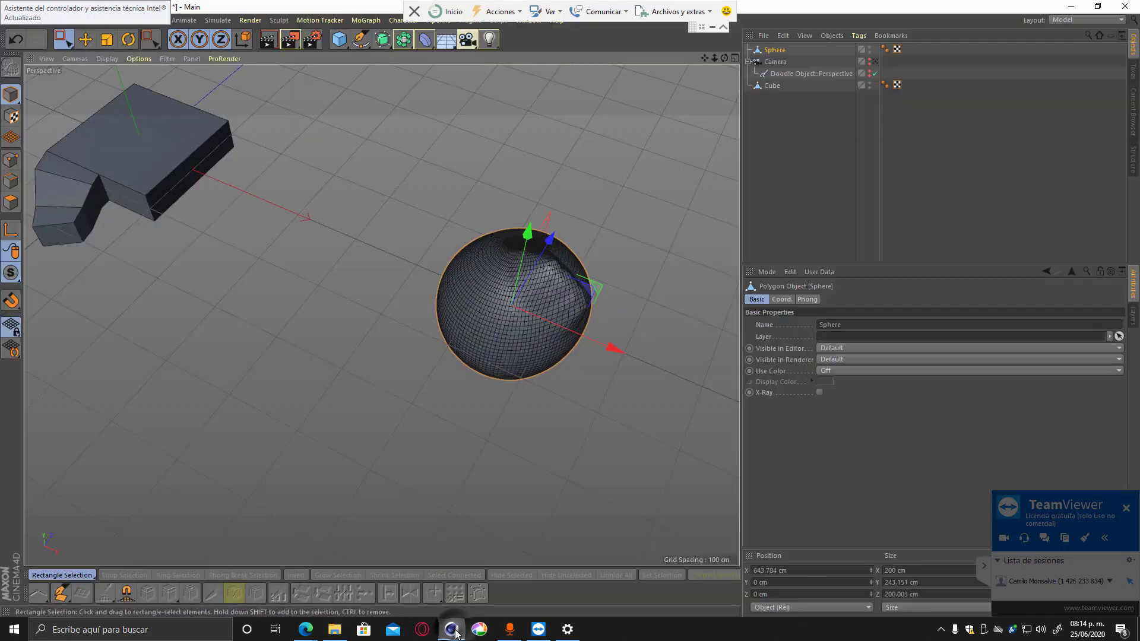
left_click(376, 312)
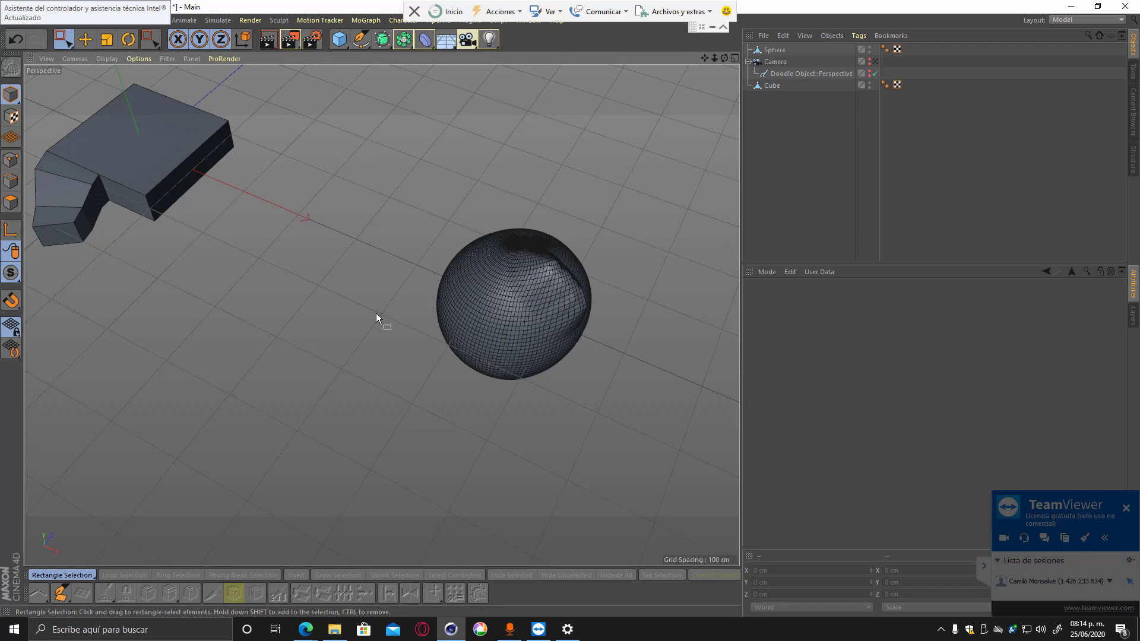
Save the scene as mano_00 in the Mano folder under Tutoriales, Cinema4D on the Nuevo vol (B:) drive.
key("ctrl+s")
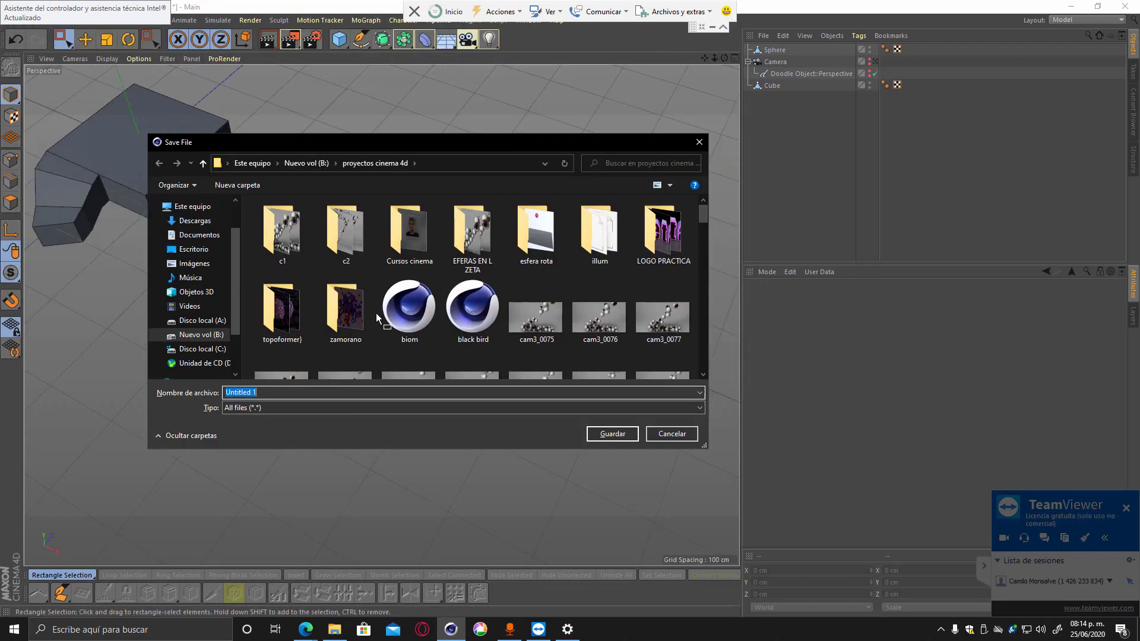
left_click(201, 335)
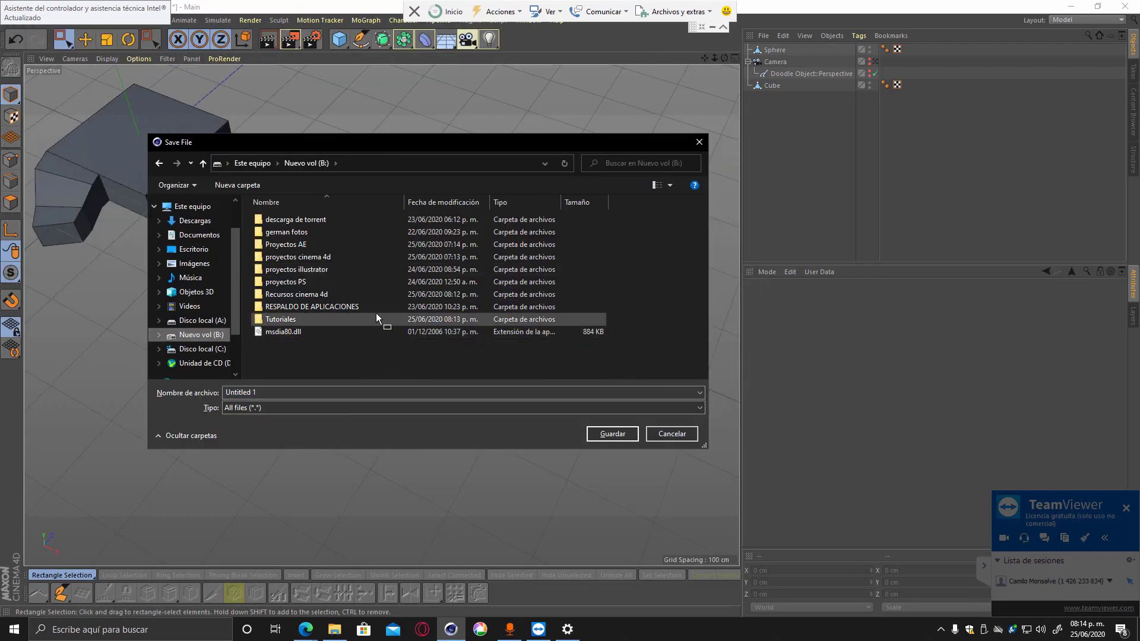
double_click(376, 317)
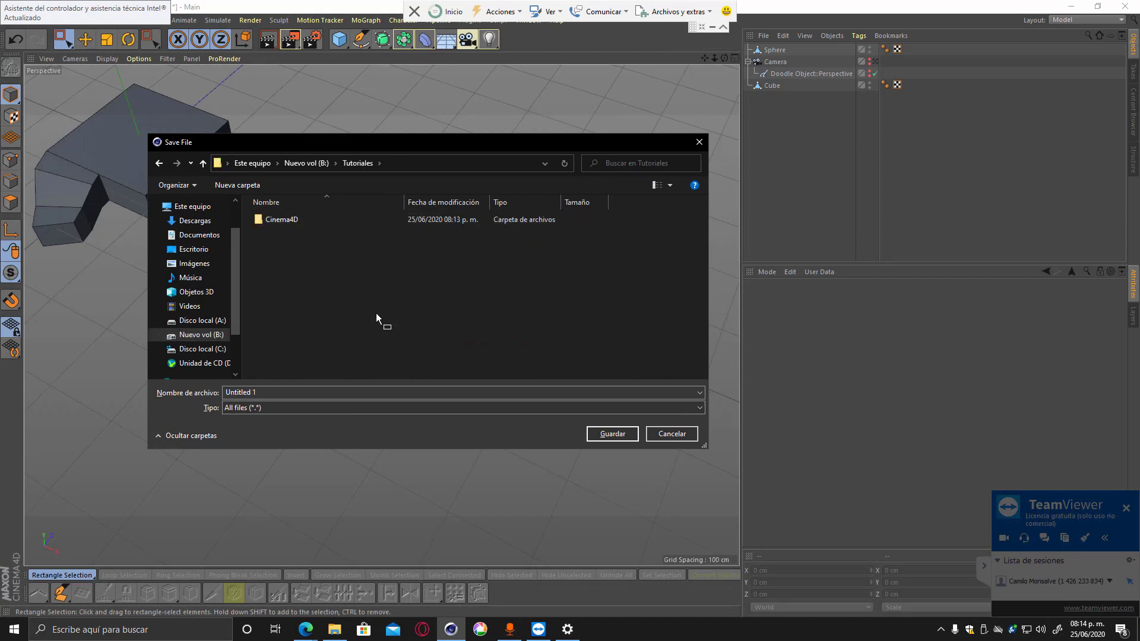
double_click(281, 220)
double_click(274, 220)
left_click(297, 392)
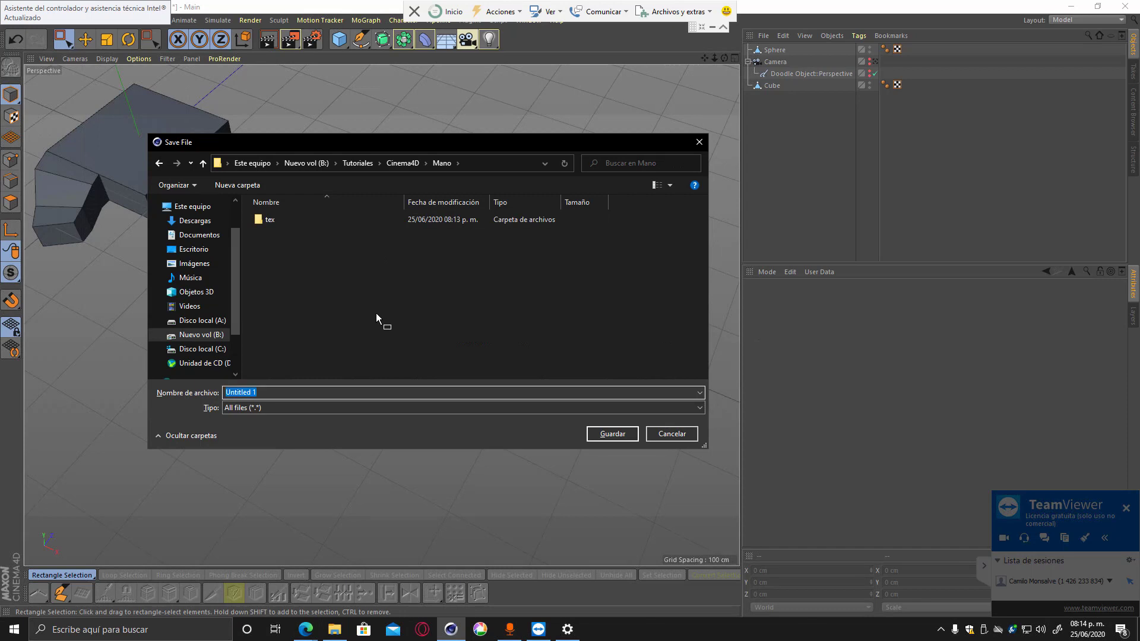
key("BackSpace")
type("mano")
key("Return")
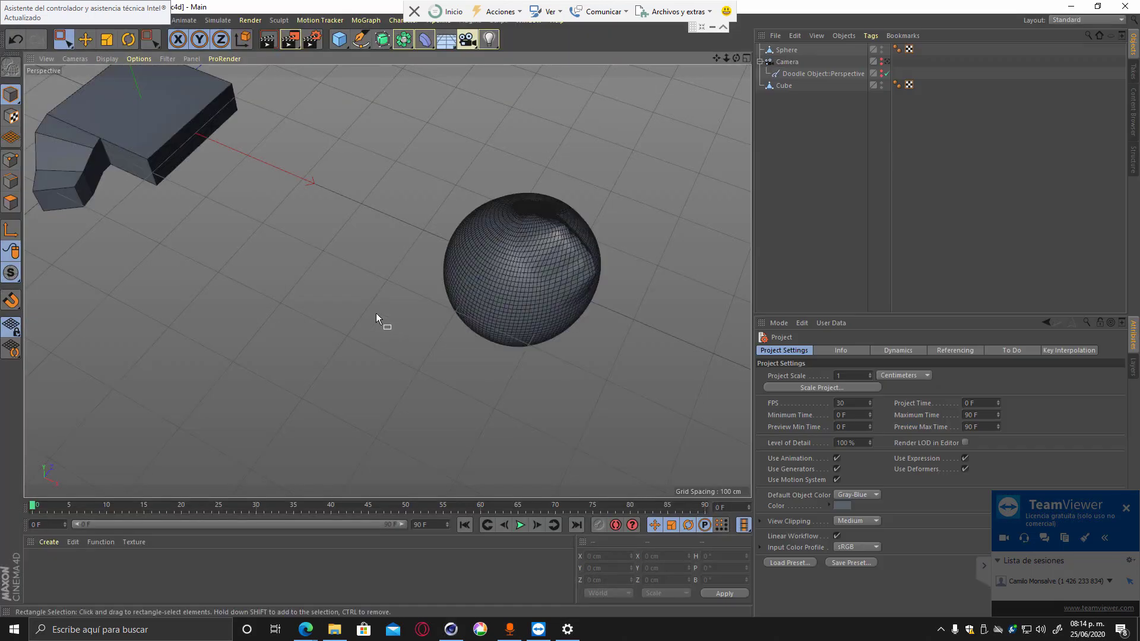
Shrink the scene window so File Explorer is accessible, look inside the tex folder, and go back to the imagenes folder.
scroll(376, 313, "down", 1)
middle_click_drag(376, 314, 521, 342, "alt")
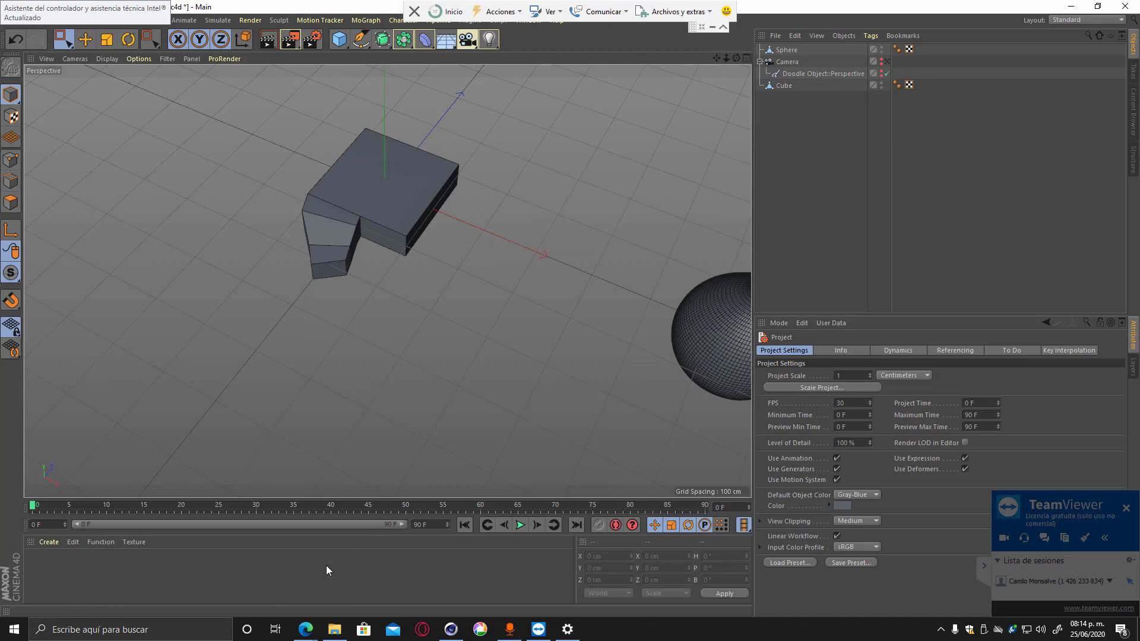
left_click_drag(772, 6, 460, 13)
left_click(109, 29)
left_click(280, 566)
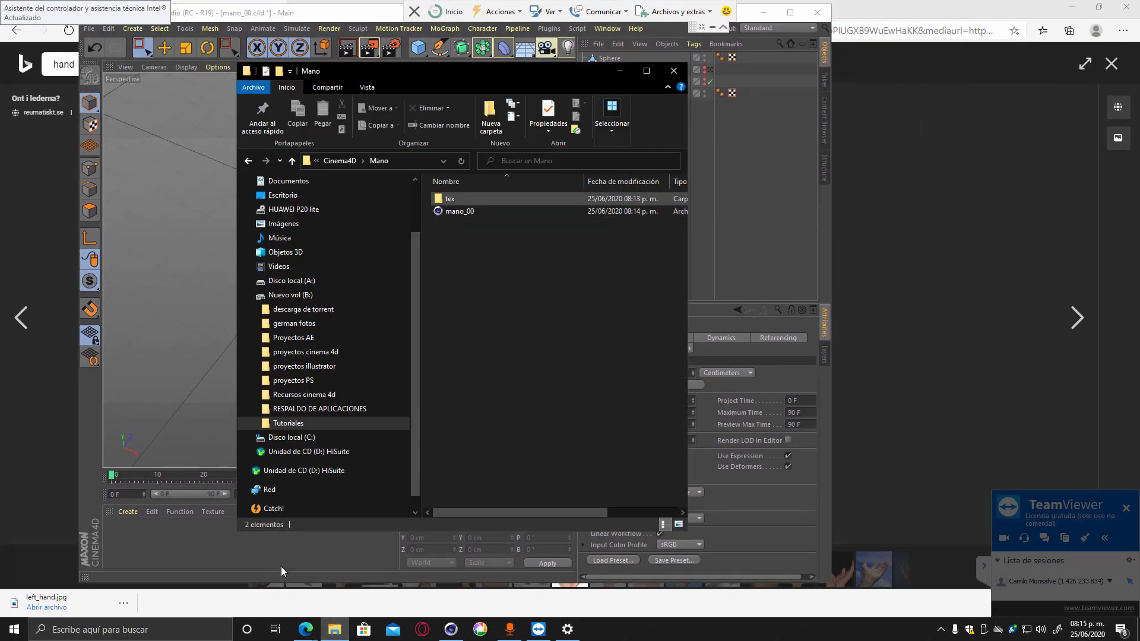
double_click(449, 199)
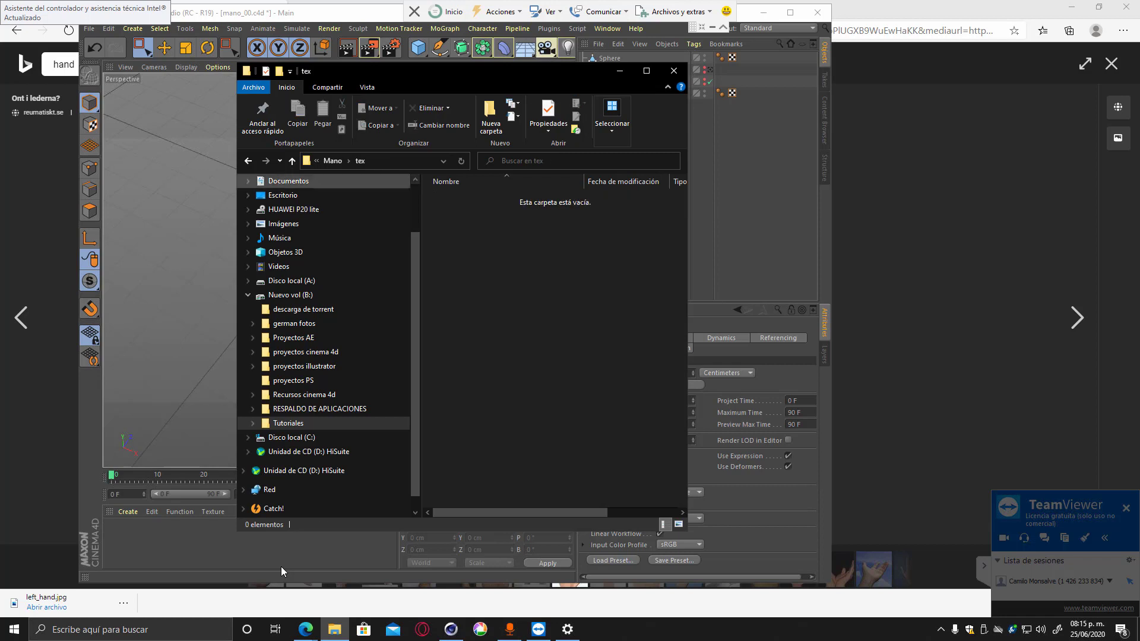
left_click(249, 161)
left_click(248, 161)
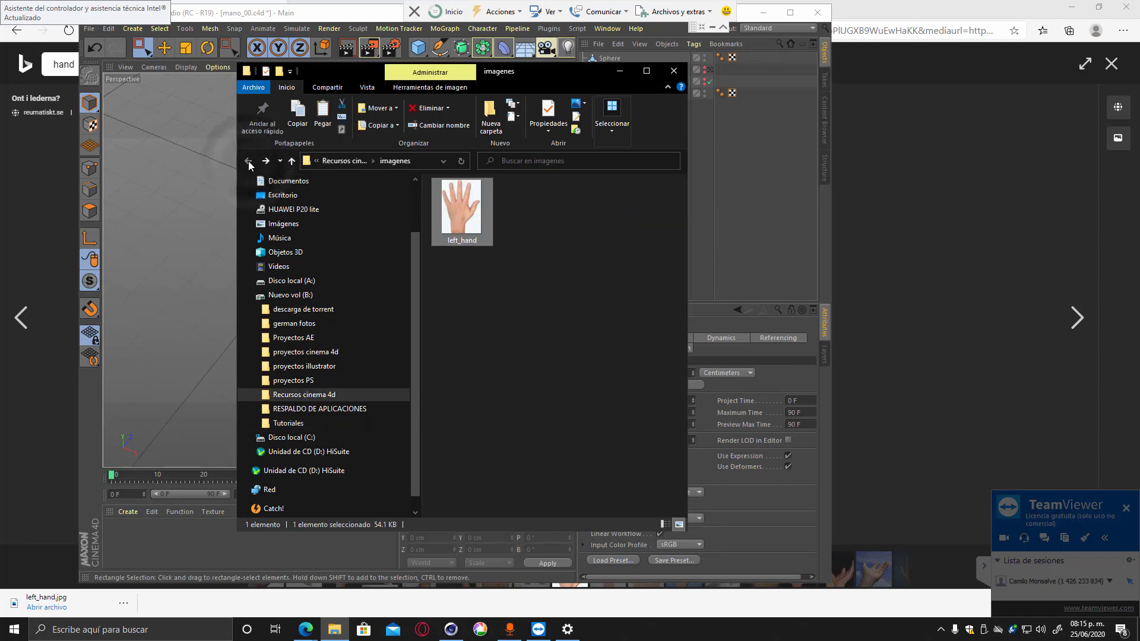
Create a material from the left_hand image in the imagenes folder and copy the image to the project location.
left_click(509, 257)
left_click_drag(534, 72, 723, 85)
left_click(651, 253)
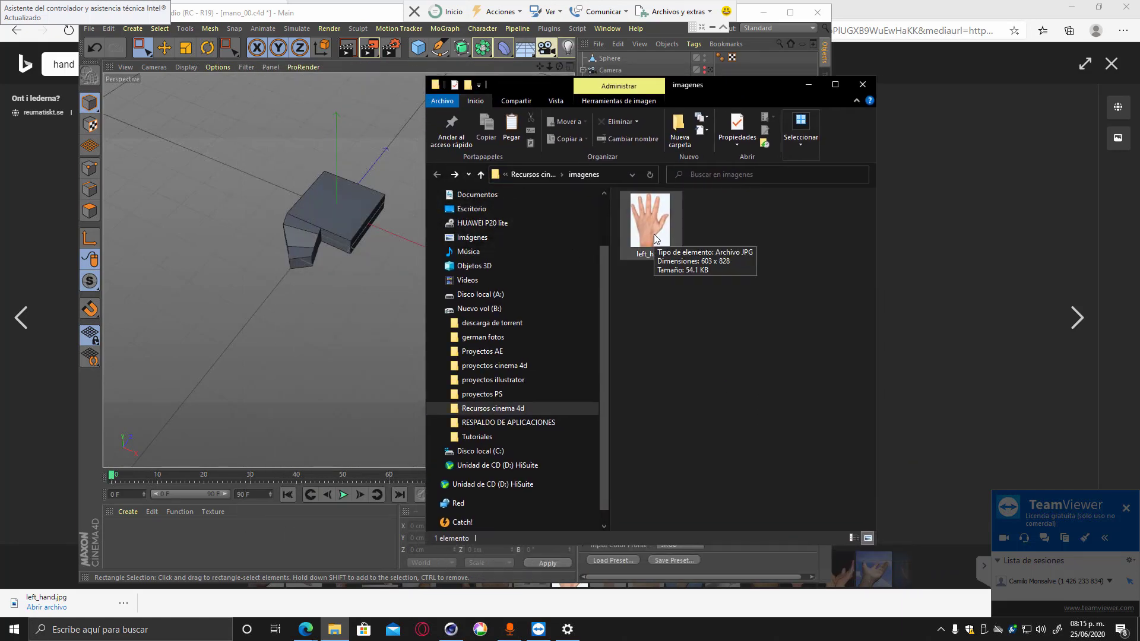
left_click_drag(655, 239, 516, 281)
left_click_drag(182, 537, 173, 536)
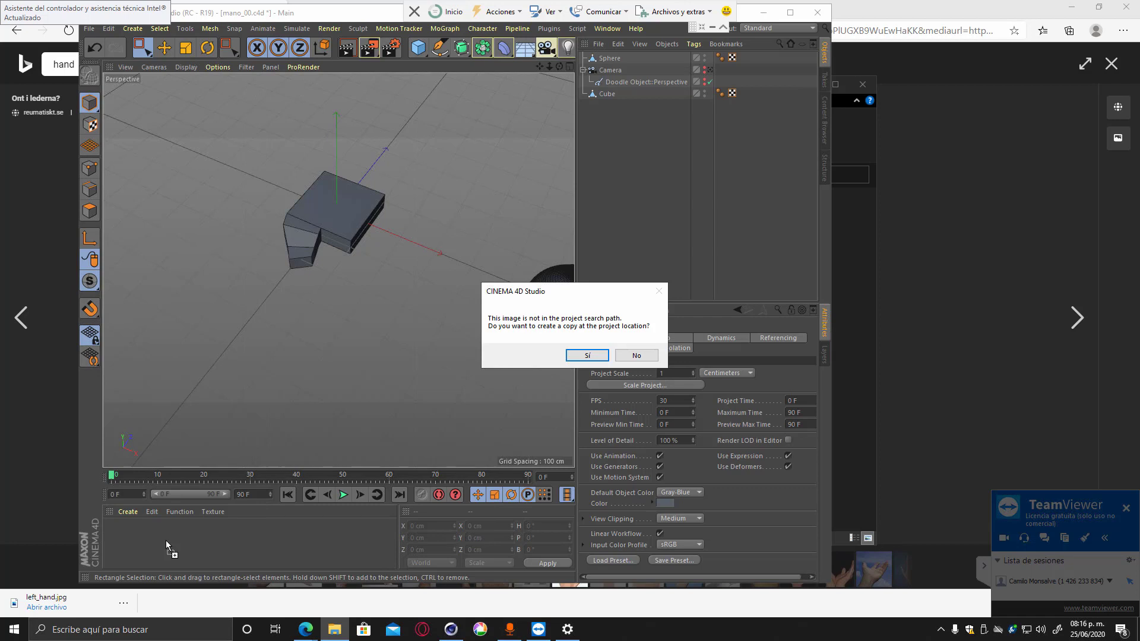
key("Return")
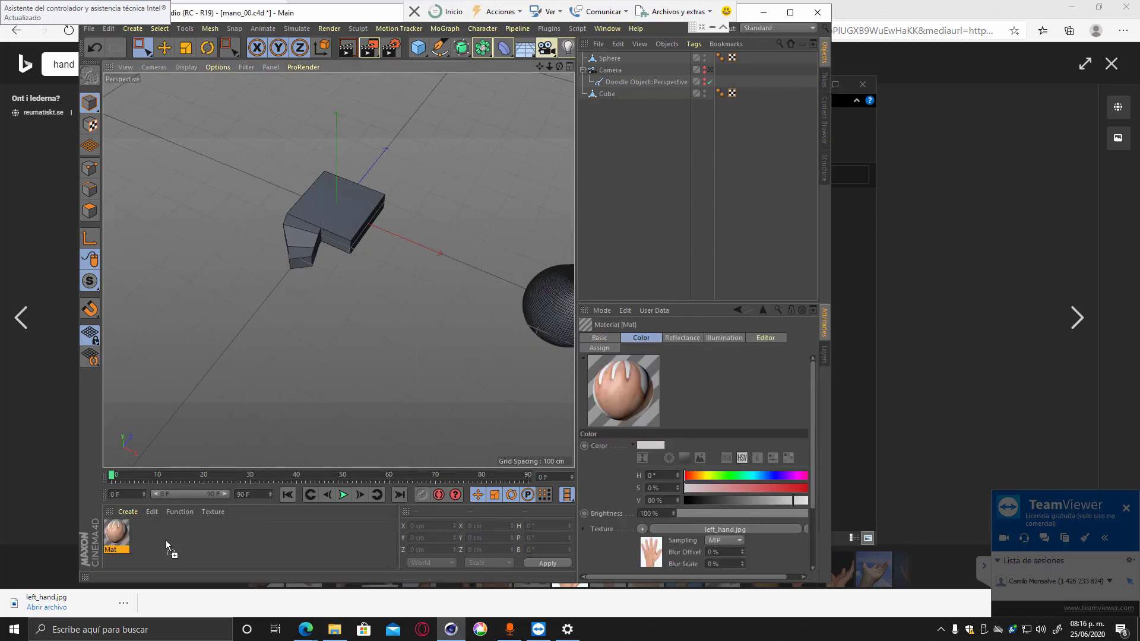
Check the tex folder inside Mano for the copied left_hand image, and return to the Mano folder.
key("alt+Tab")
key("Return")
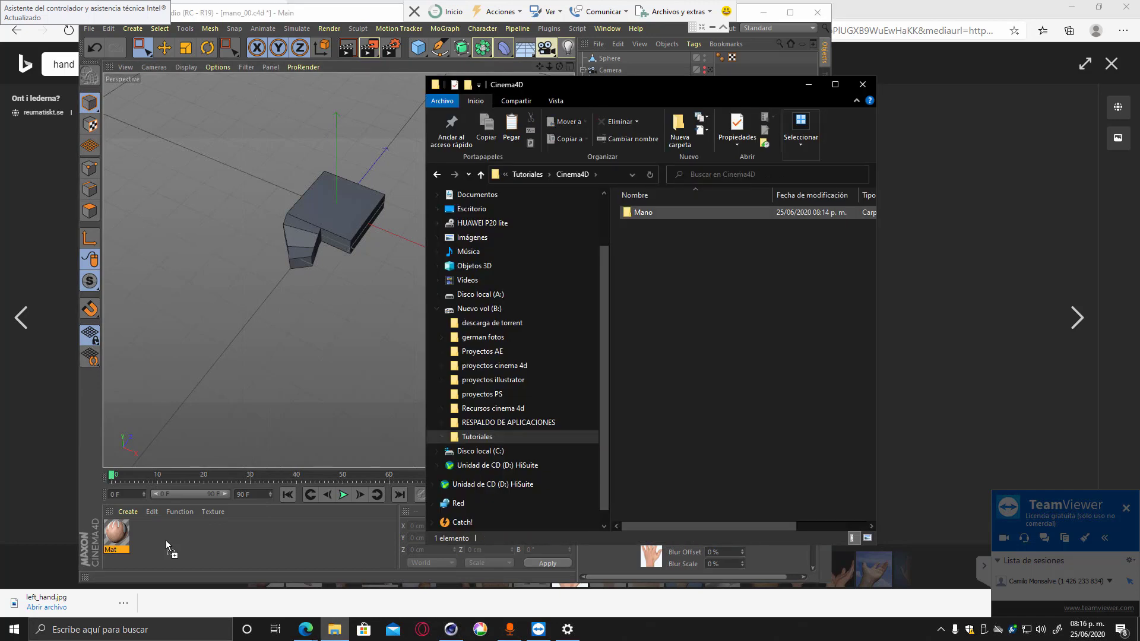
key("Return")
key("Return")
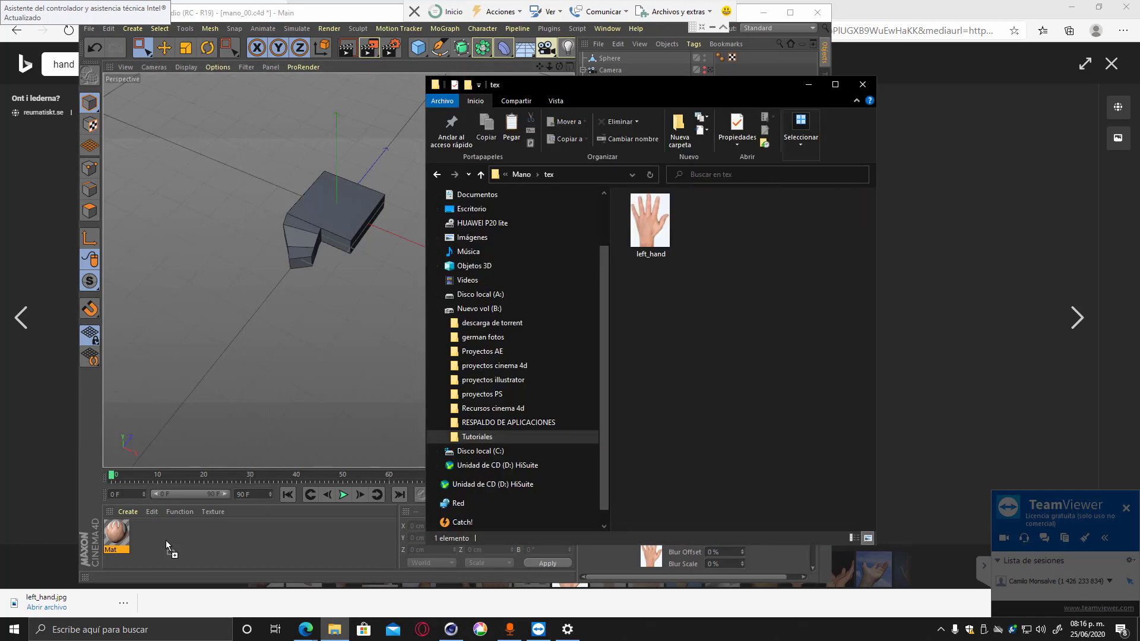
key("alt+Left")
key("alt+Left")
key("Return")
key("Return")
key("Down")
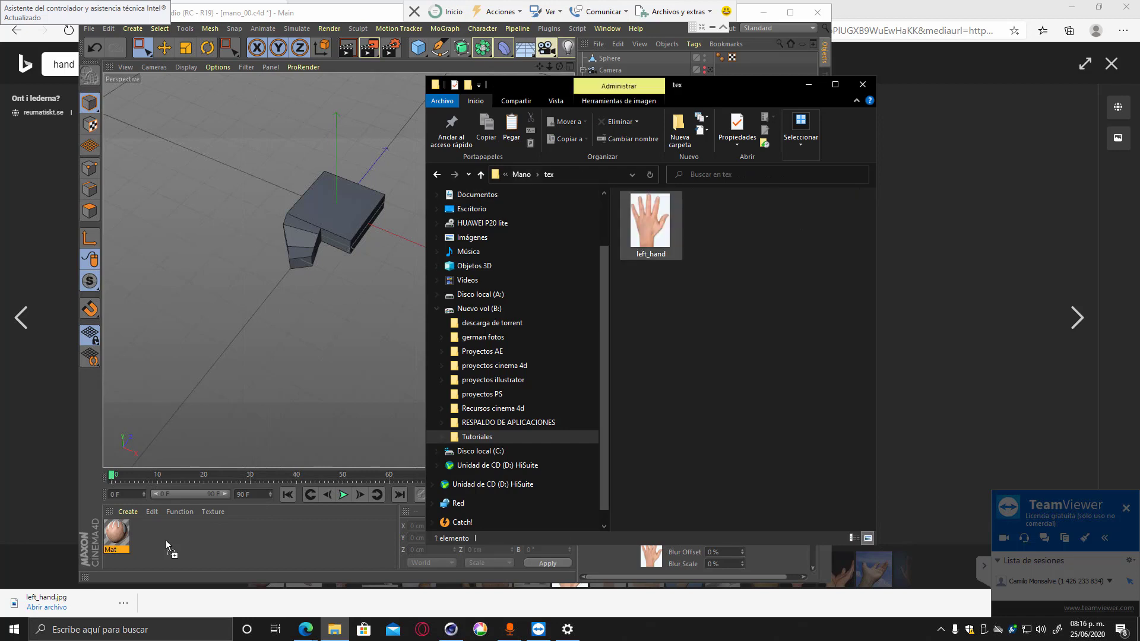
key("ctrl+space")
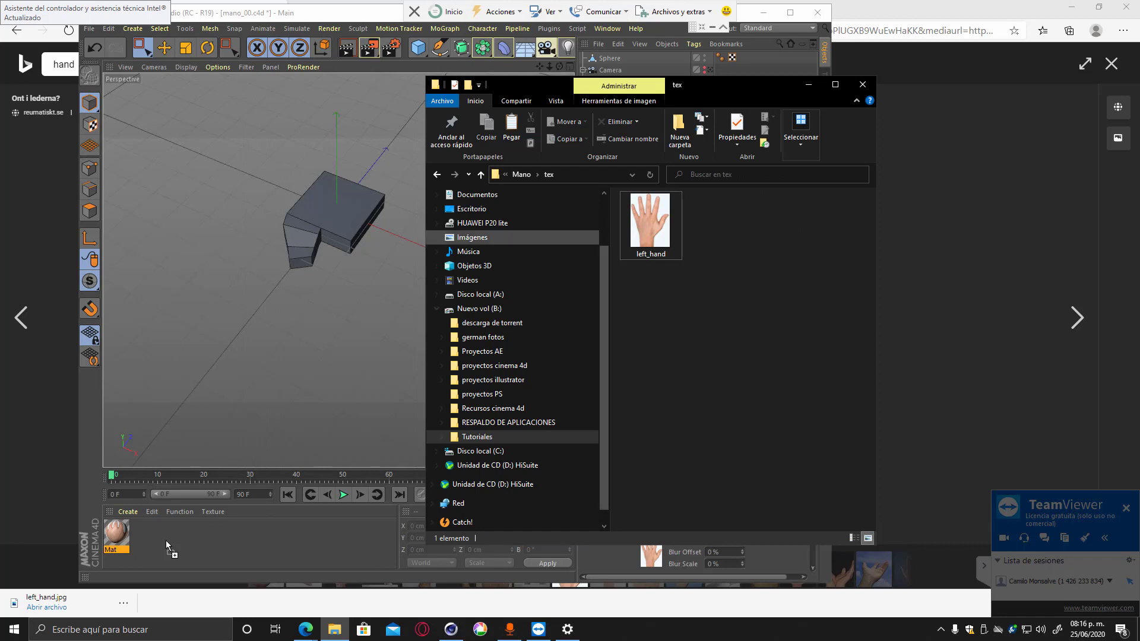
key("alt+Left")
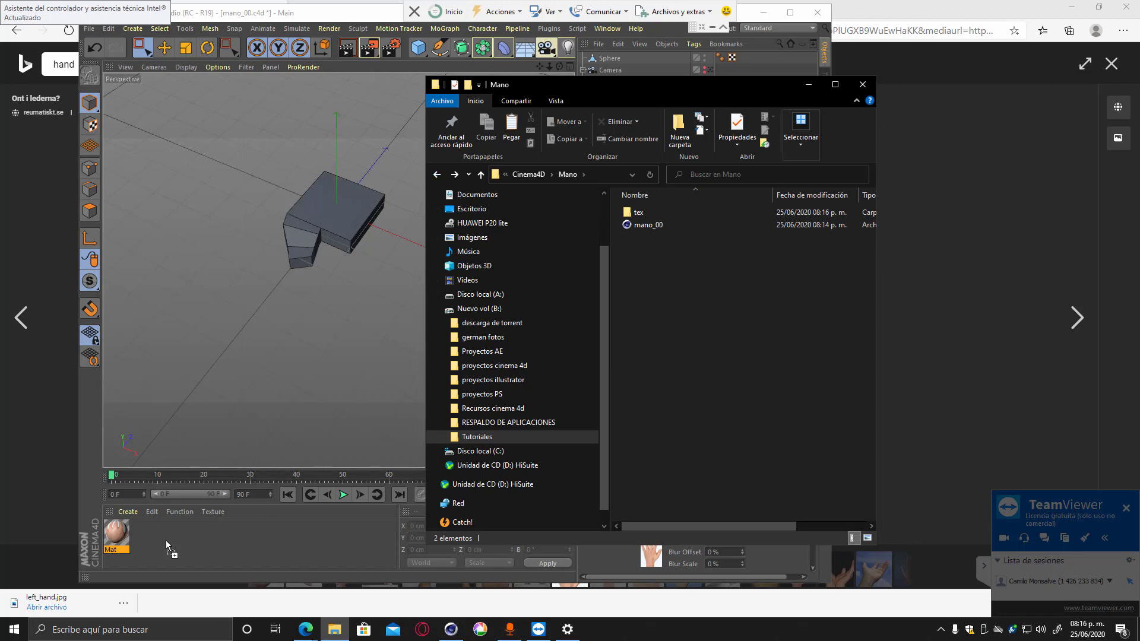
Switch back to Cinema 4D, maximize its window, and collapse the TeamViewer session panel.
left_click_drag(752, 313, 674, 257)
left_click(790, 14)
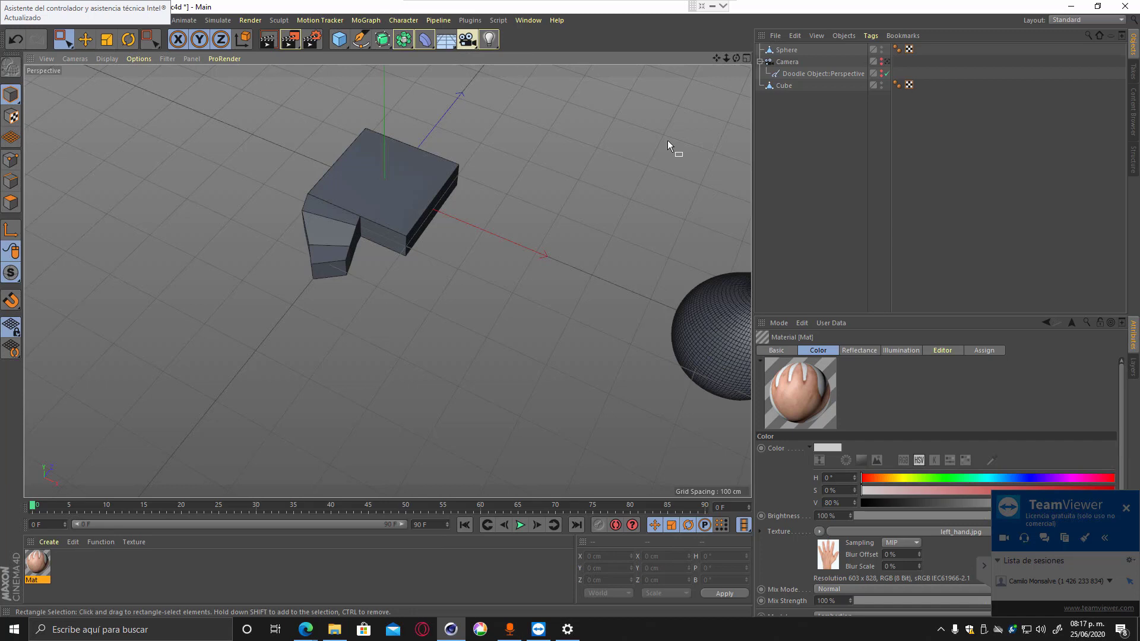
left_click(983, 567)
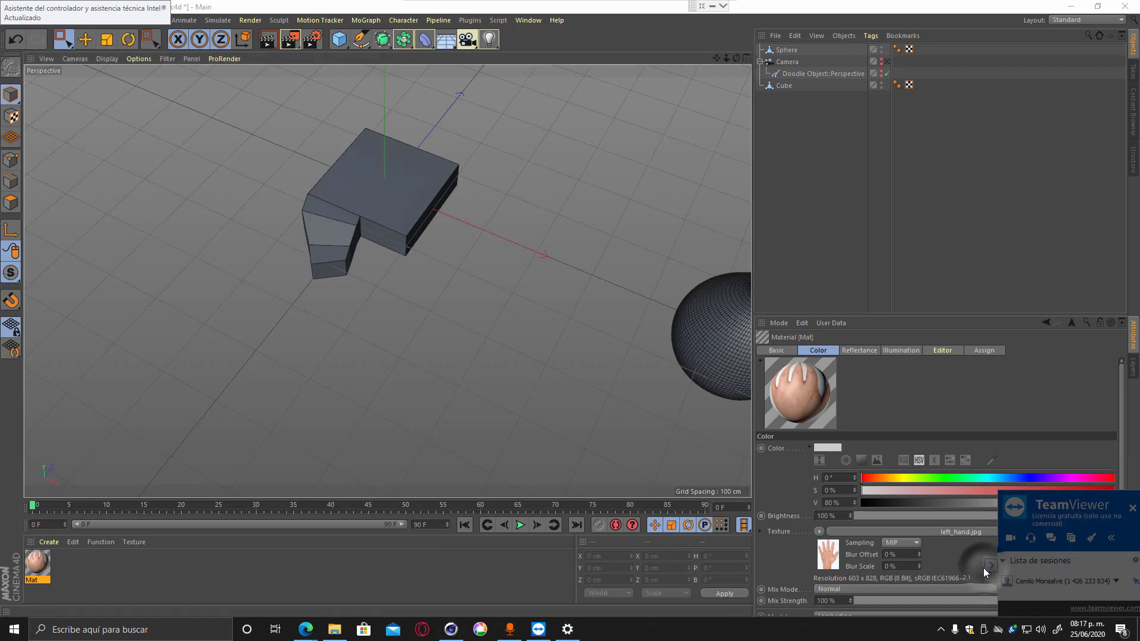
Show the Front view full size and add a Background object to the scene.
middle_click(450, 300)
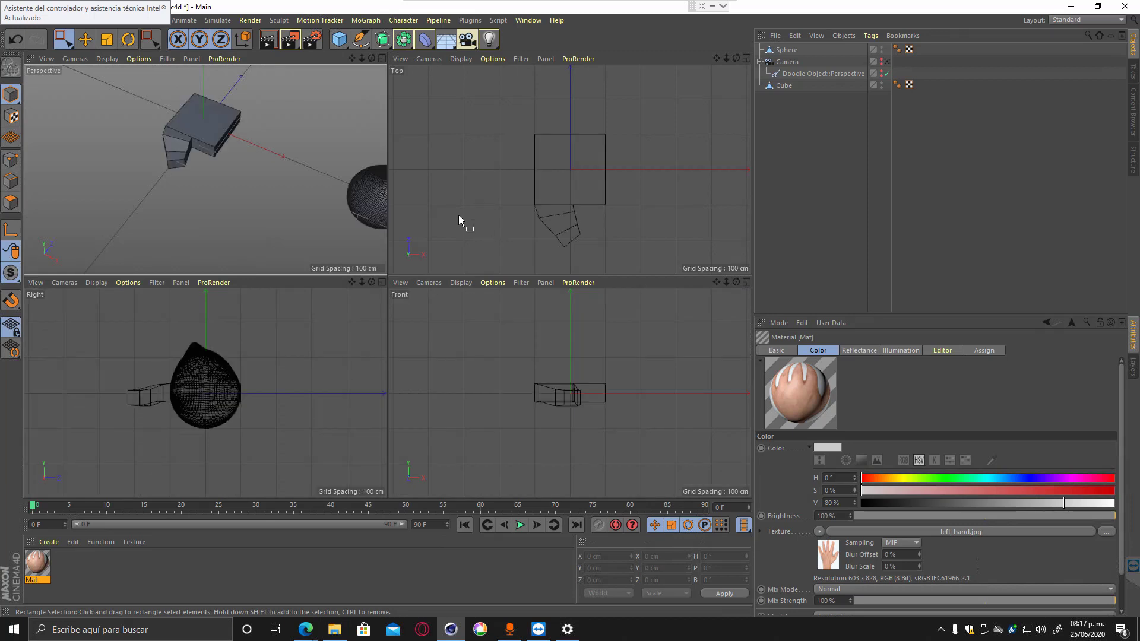
middle_click(455, 354)
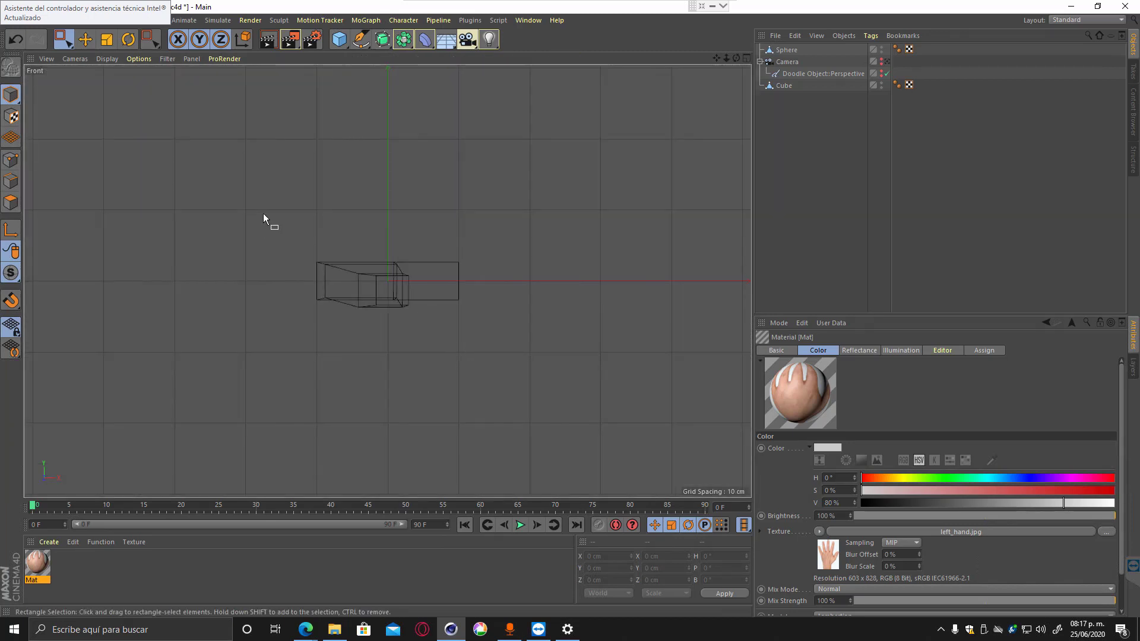
left_click(448, 40)
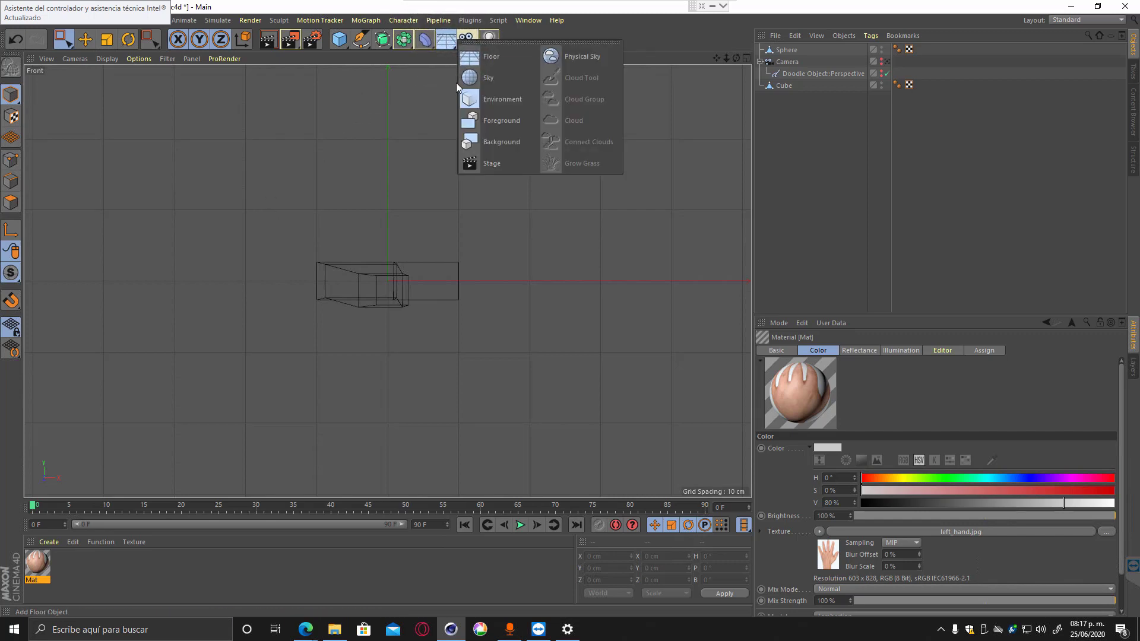
left_click(475, 151)
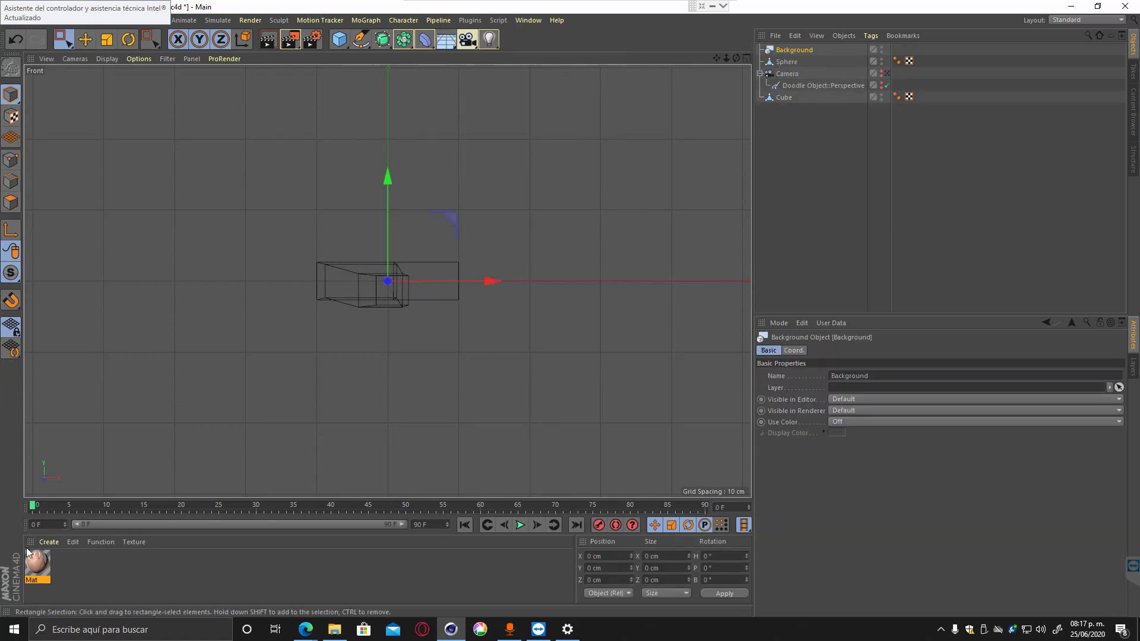
Rename the left_hand image material to mano.
left_click(34, 580)
double_click(33, 581)
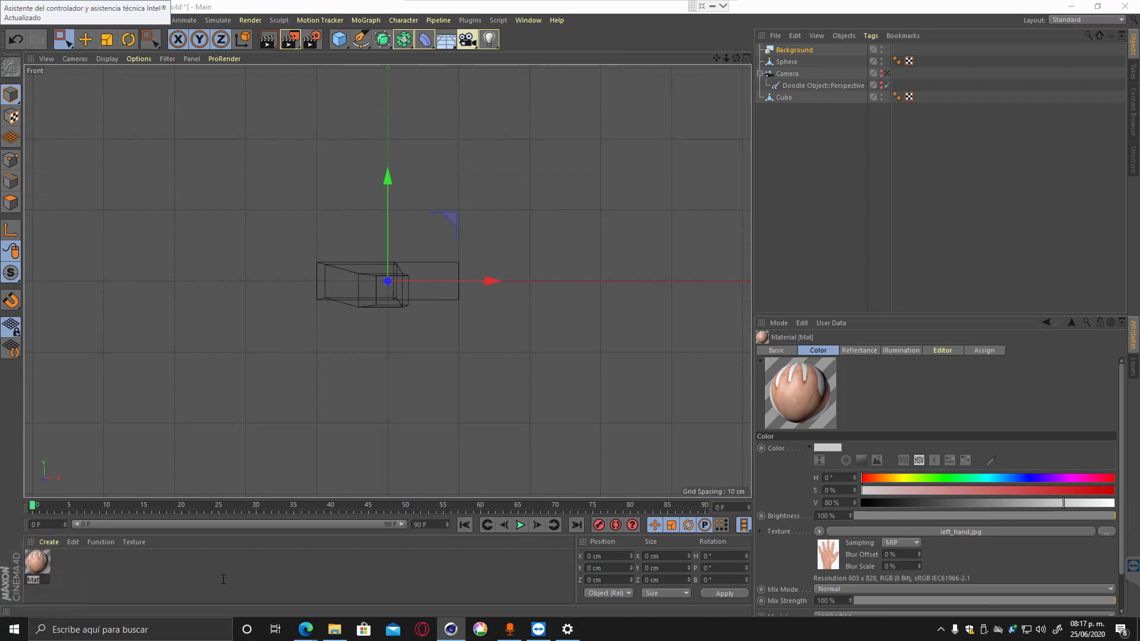
type("mano")
key("Return")
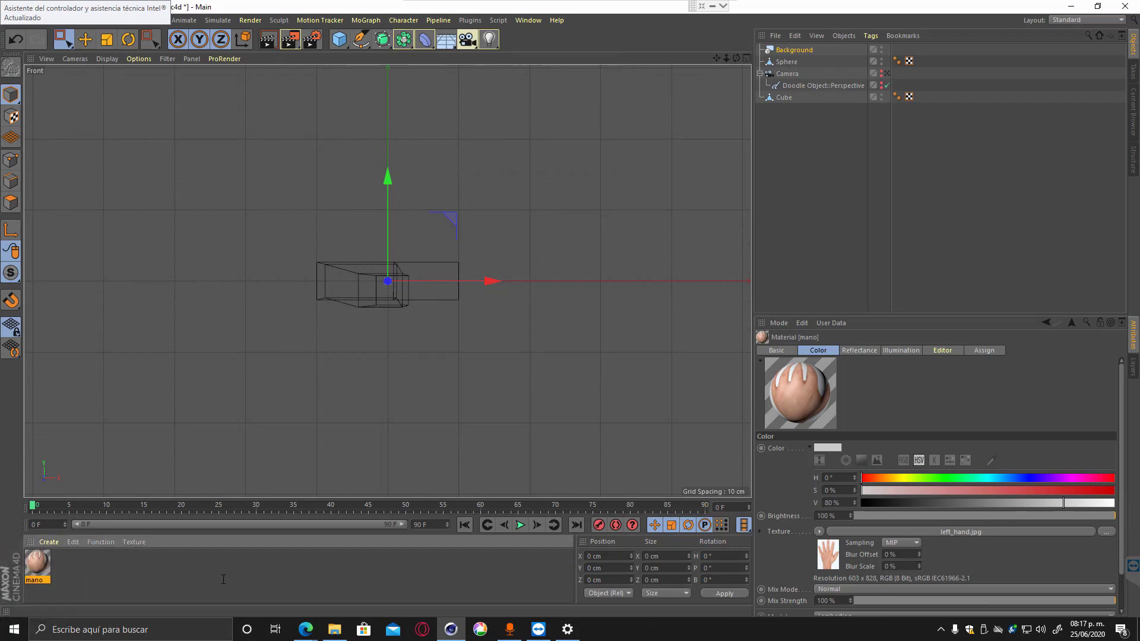
Apply the mano material to the Background object and compare the perspective and front views.
left_click_drag(32, 571, 897, 49)
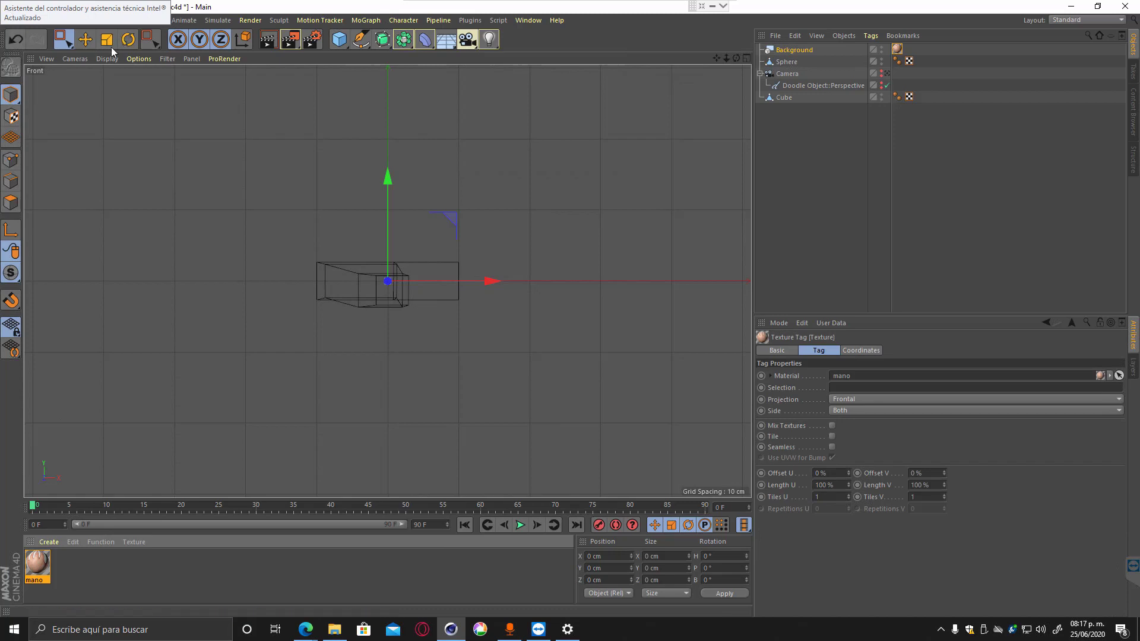
left_click(111, 71)
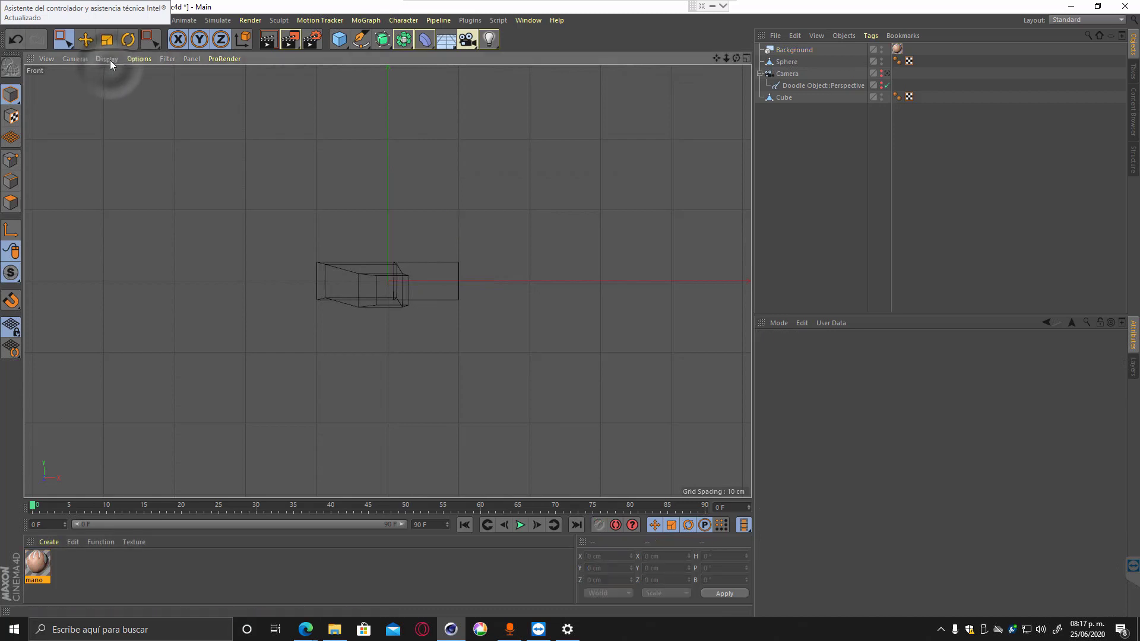
middle_click(561, 172)
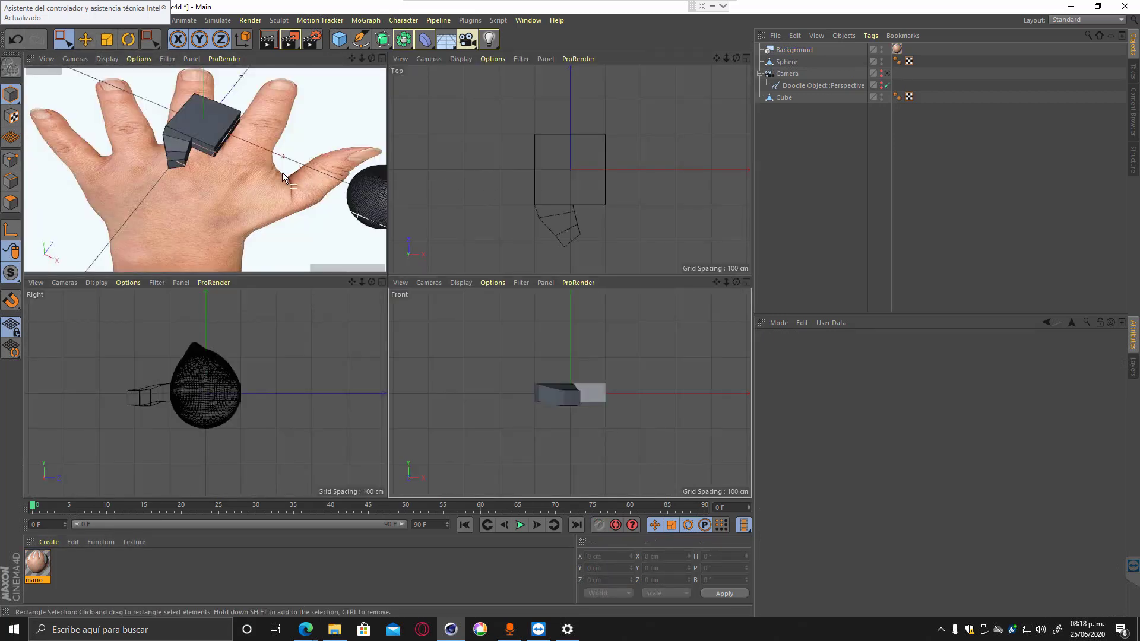
middle_click(553, 369)
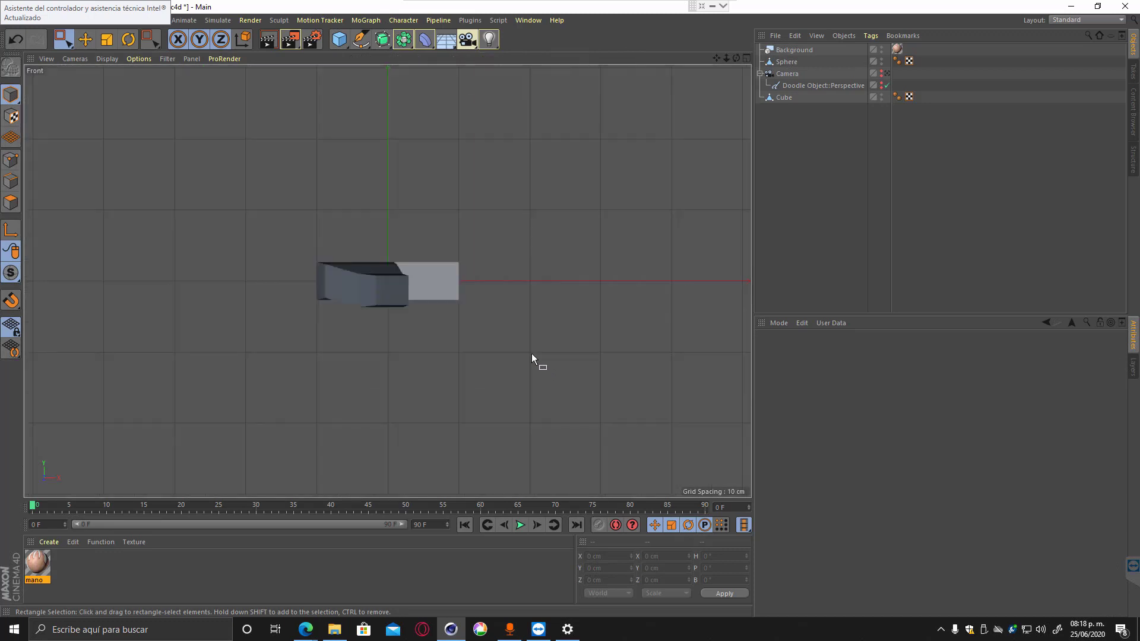
middle_click(437, 215)
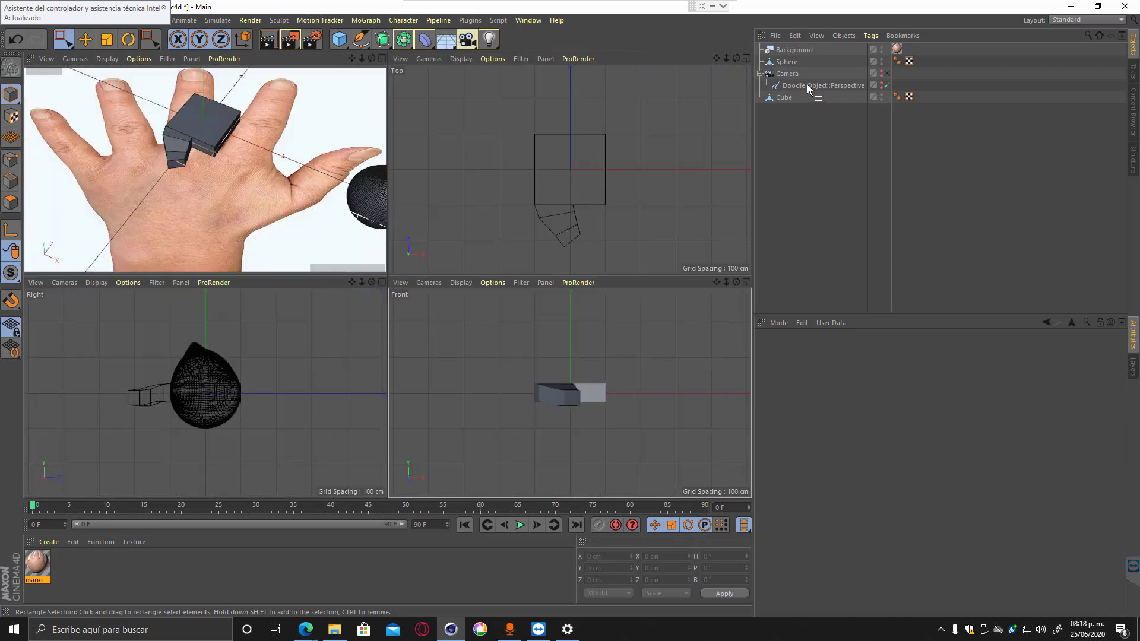
Delete the Background object from the scene.
left_click(794, 50)
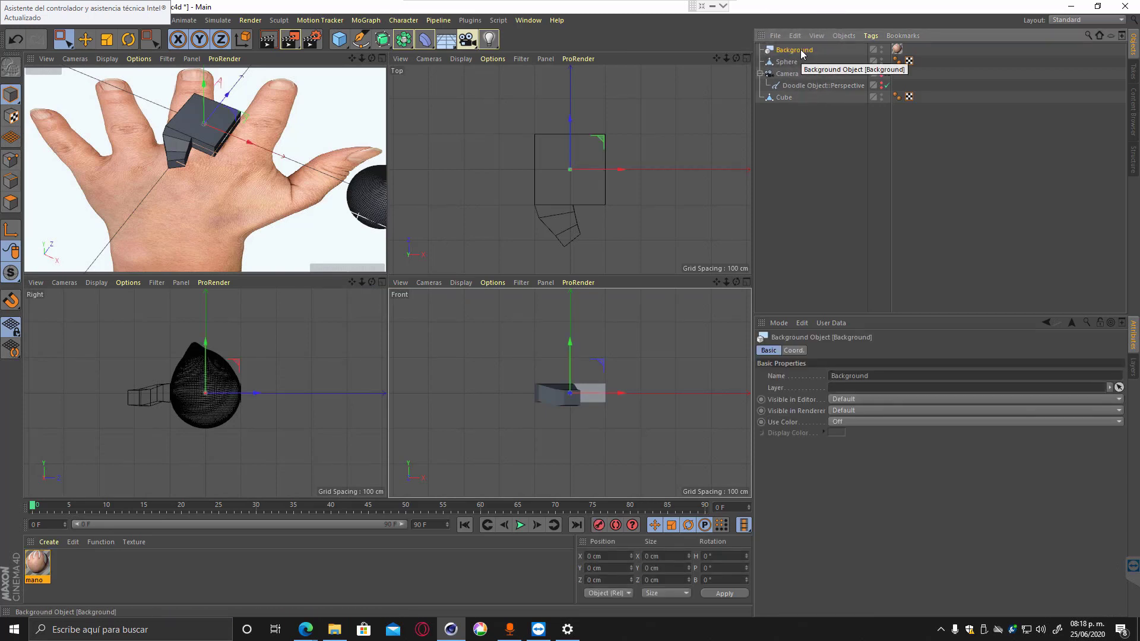
key("Delete")
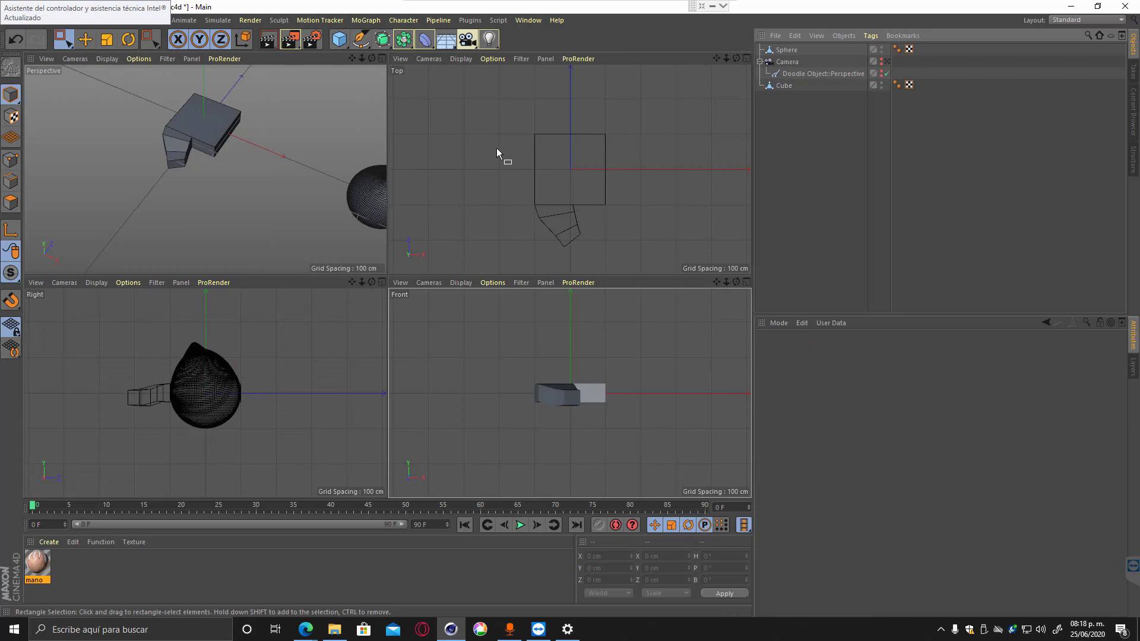
Load left_hand.jpg as the Top viewport's background image and show the Top view full size.
left_click(492, 58)
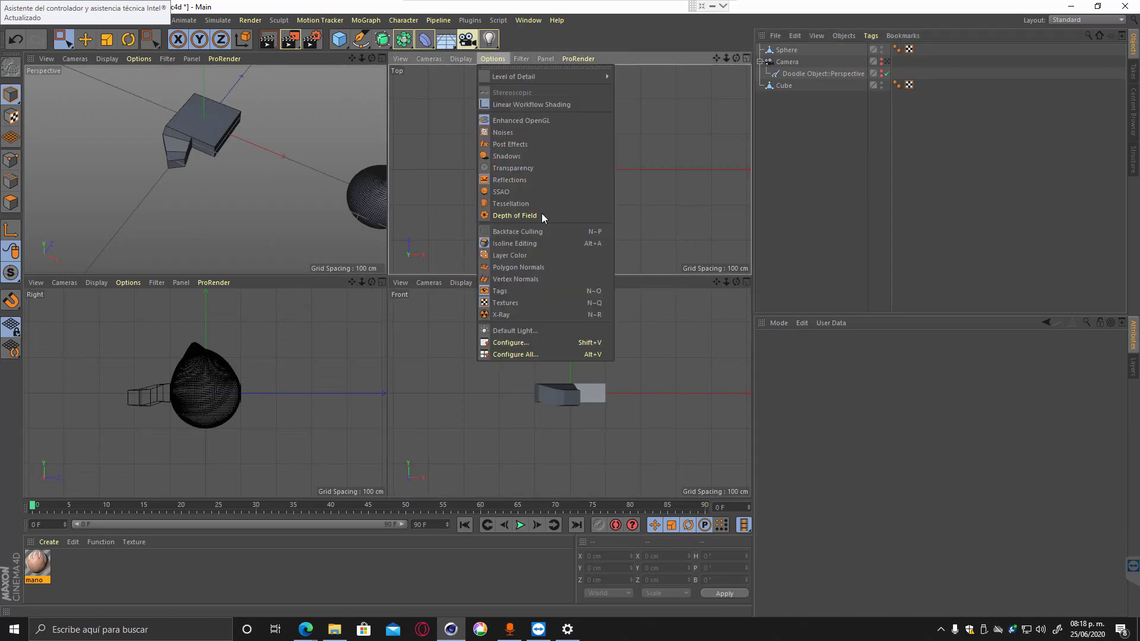
left_click(515, 343)
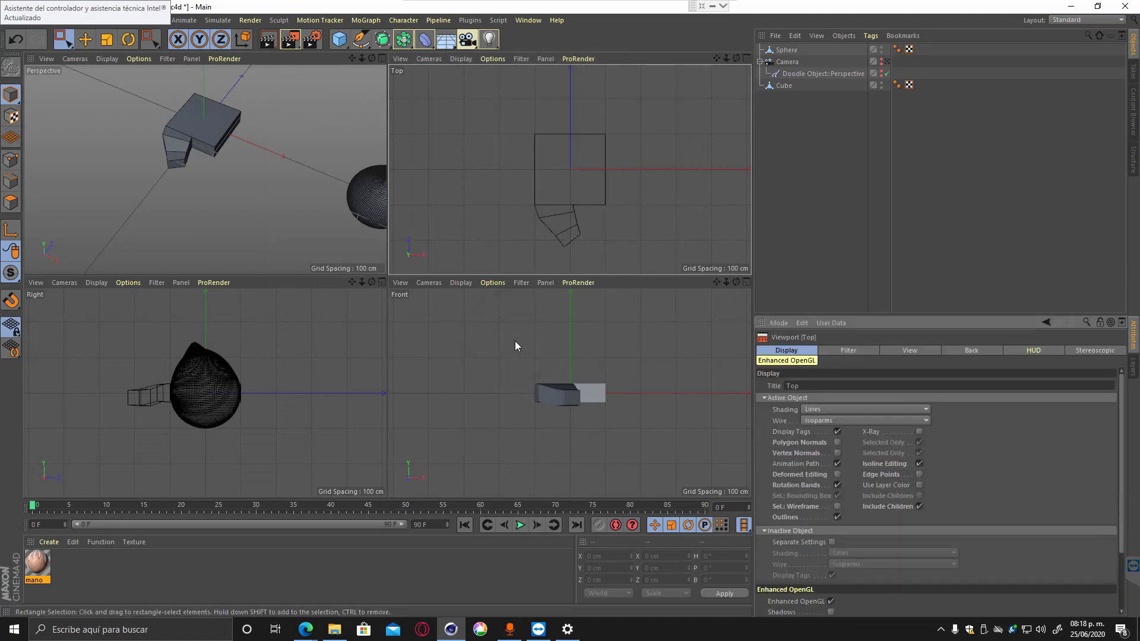
left_click(913, 351)
left_click(979, 350)
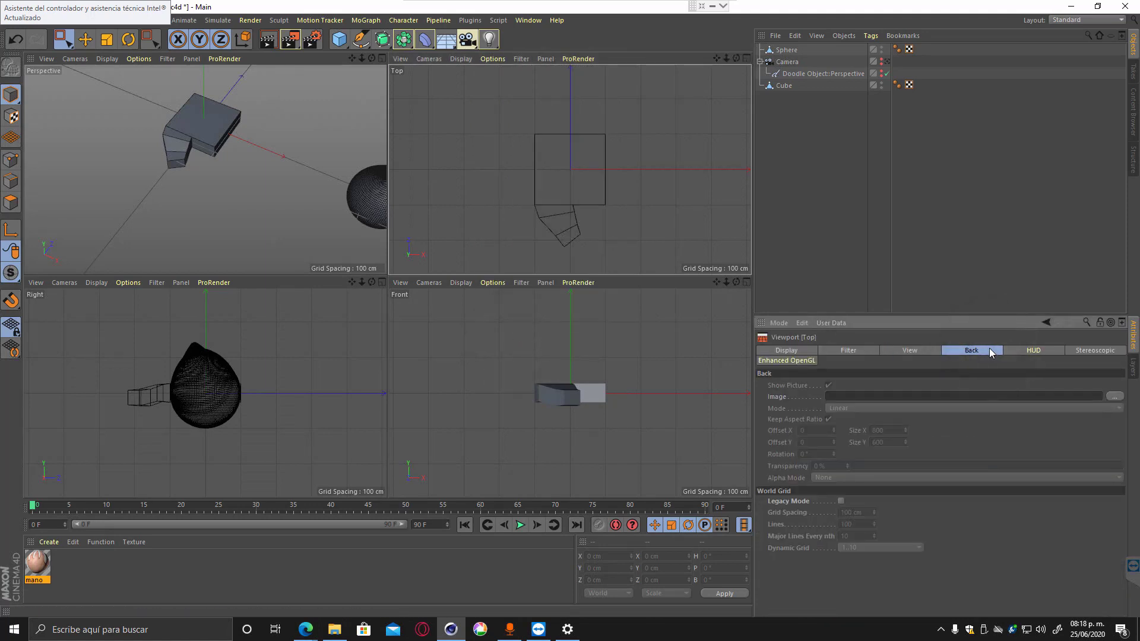
left_click(1114, 396)
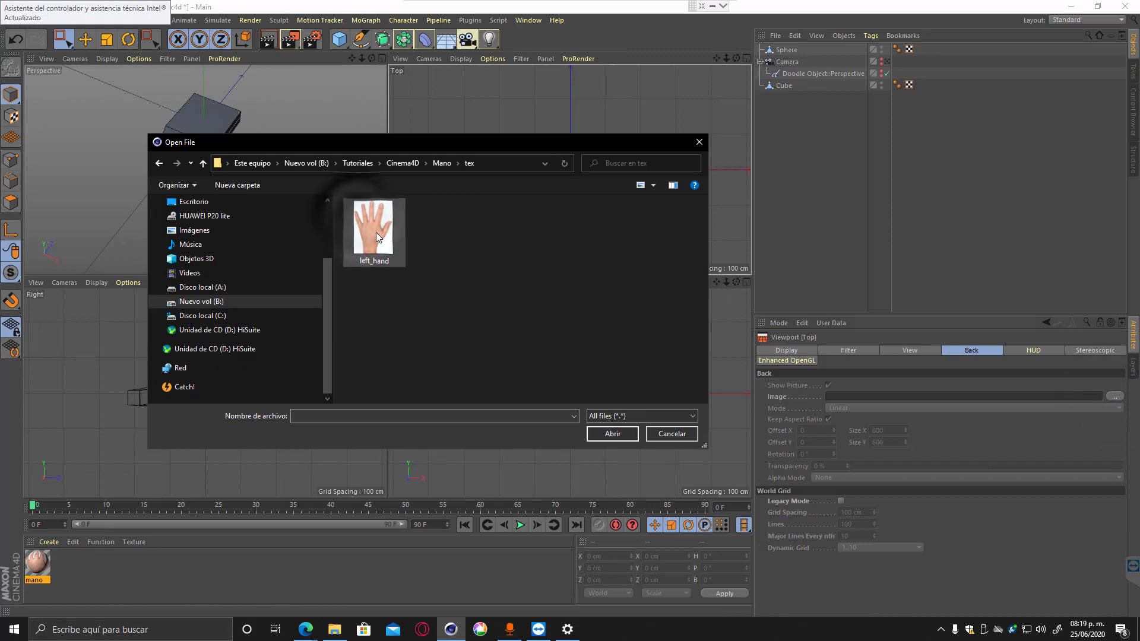
double_click(375, 232)
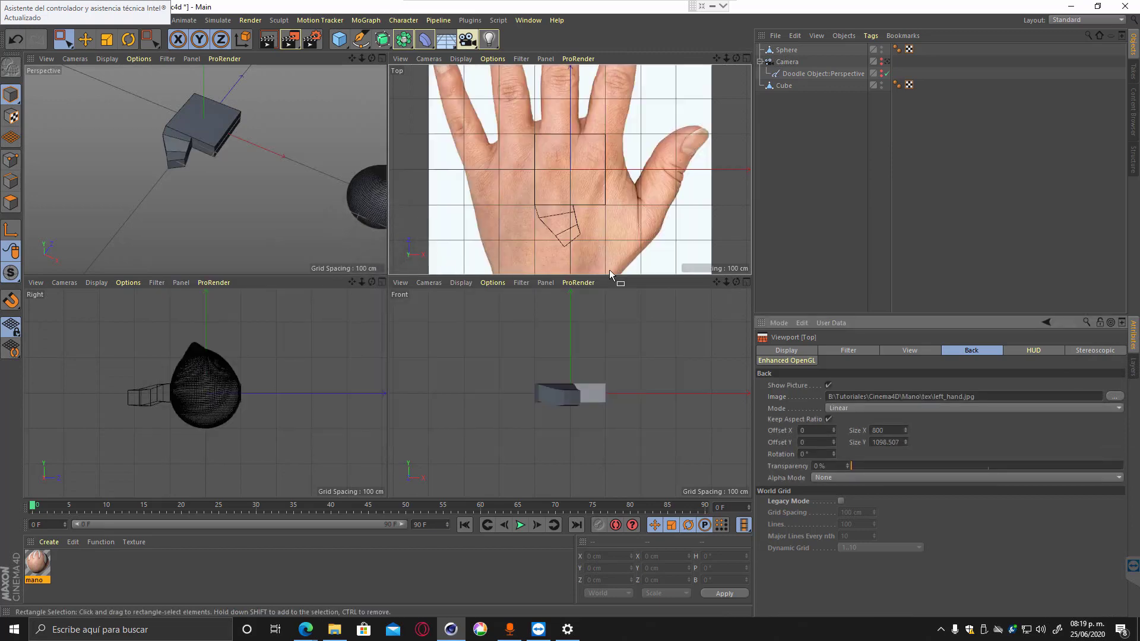
middle_click(640, 178)
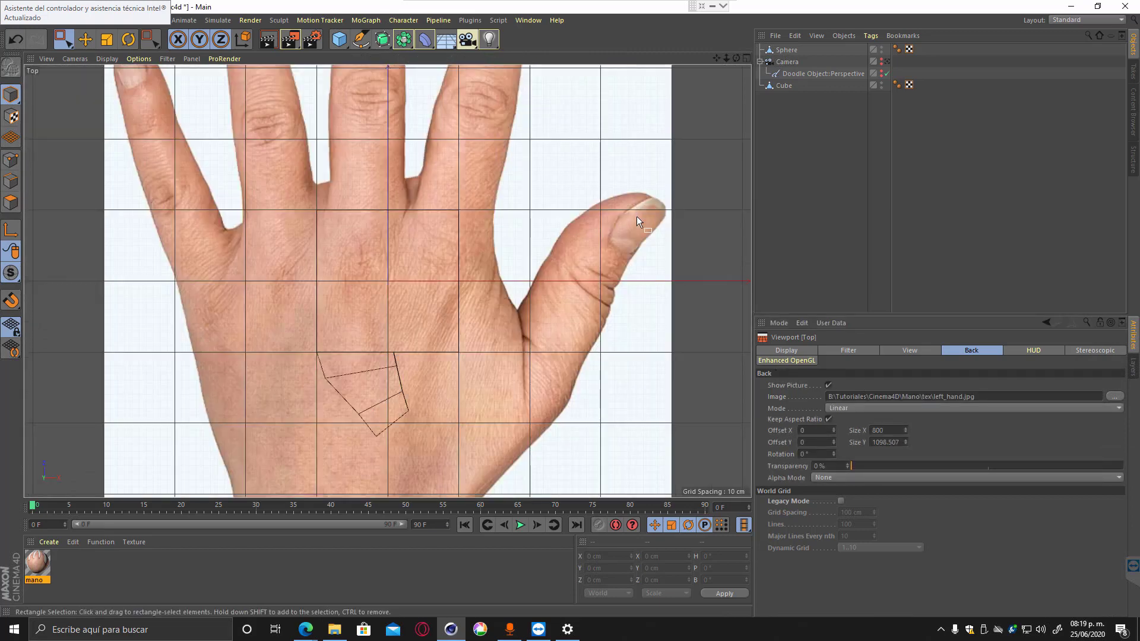
left_click_drag(726, 59, 716, 98)
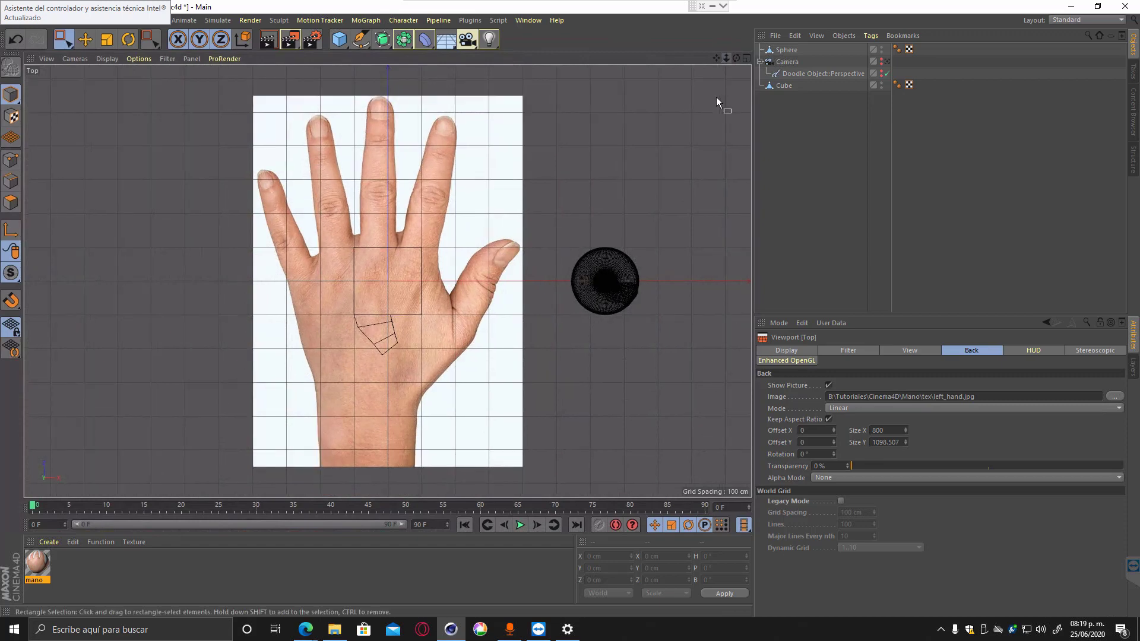
Rotate the Cube to a heading of about 90° and check its orientation in the perspective view.
left_click(785, 51)
left_click(783, 86)
key("r")
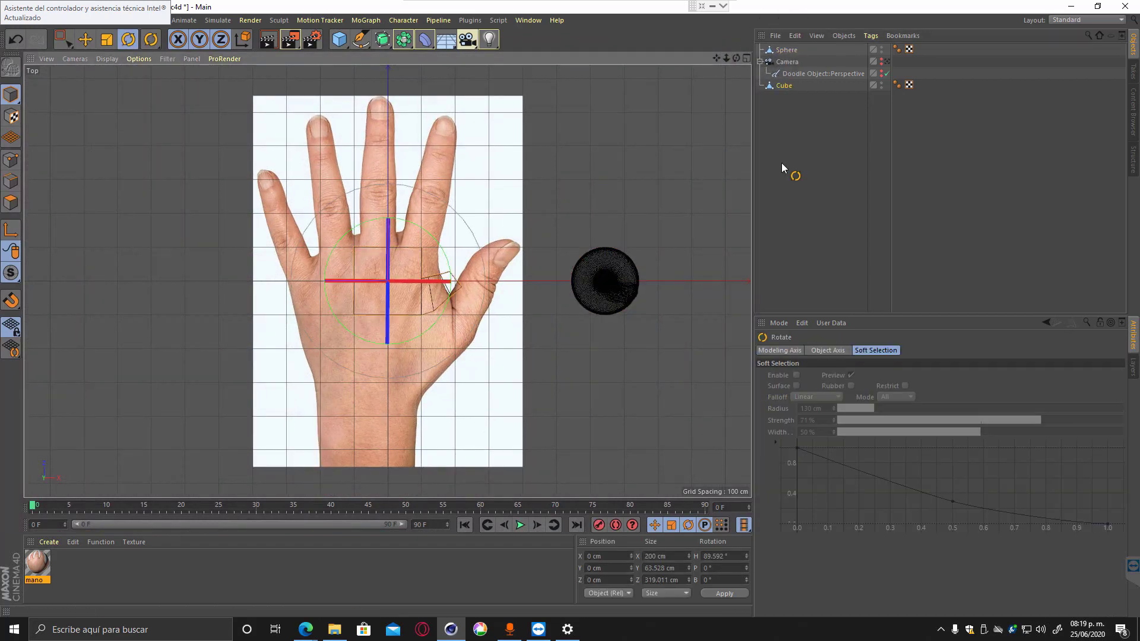
middle_click(545, 212)
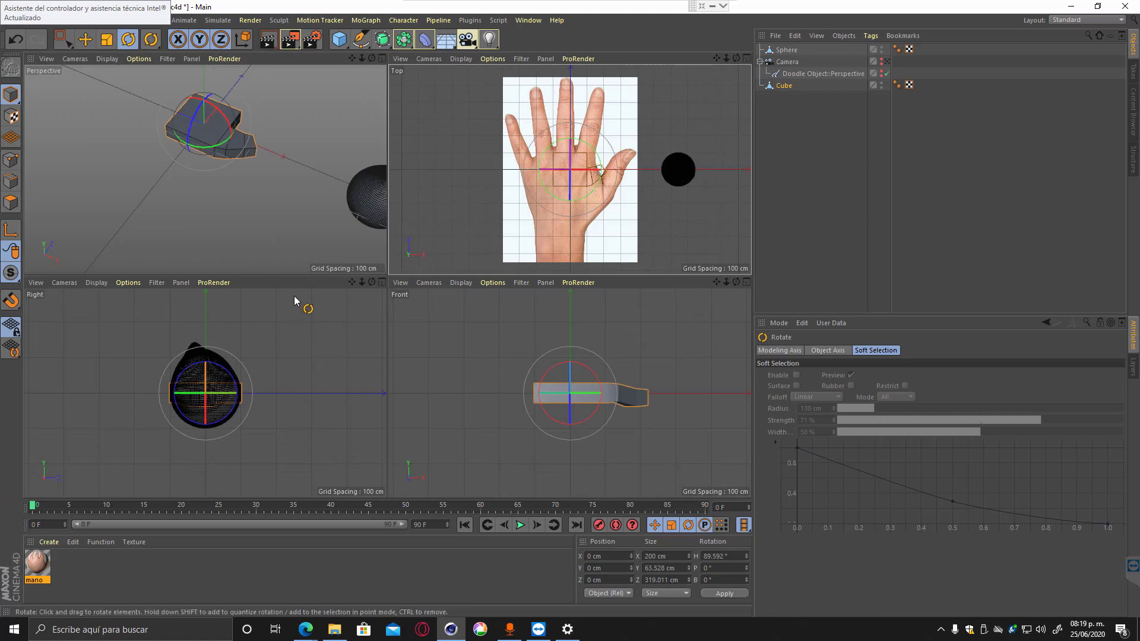
middle_click(298, 193)
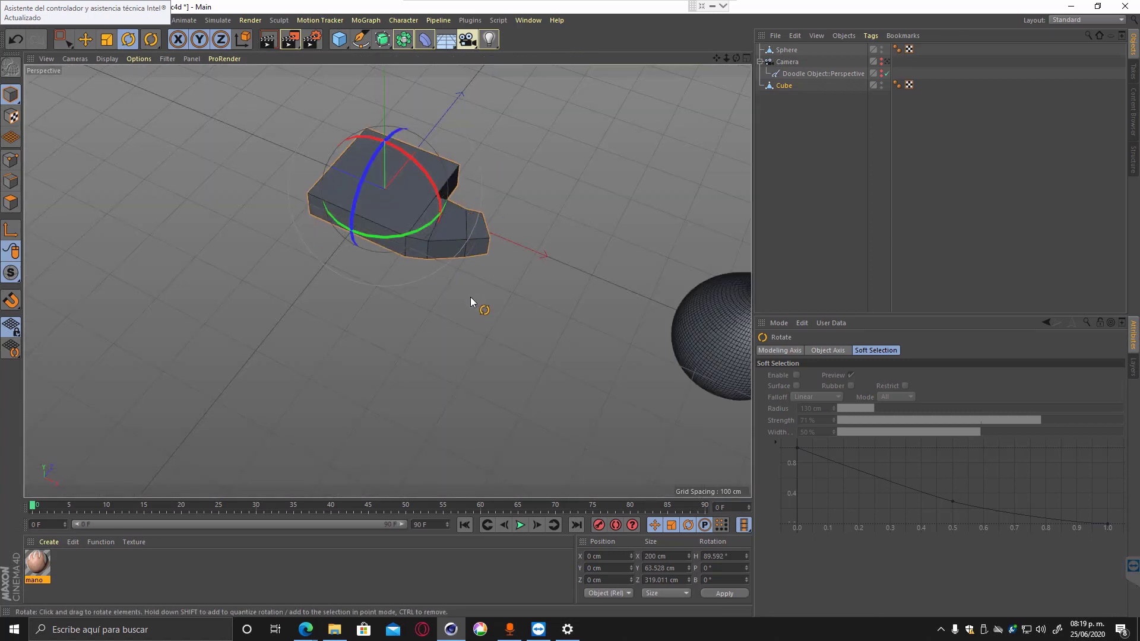
middle_click(585, 154)
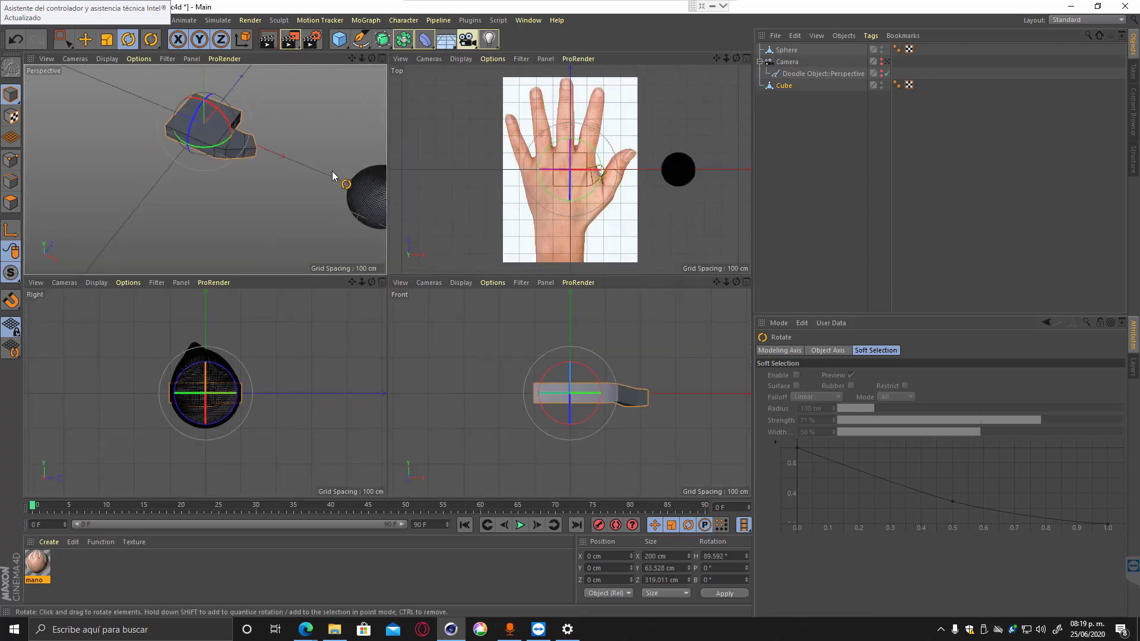
Hide the left_hand.jpg background picture in the Top viewport and deselect the Cube.
left_click(427, 59)
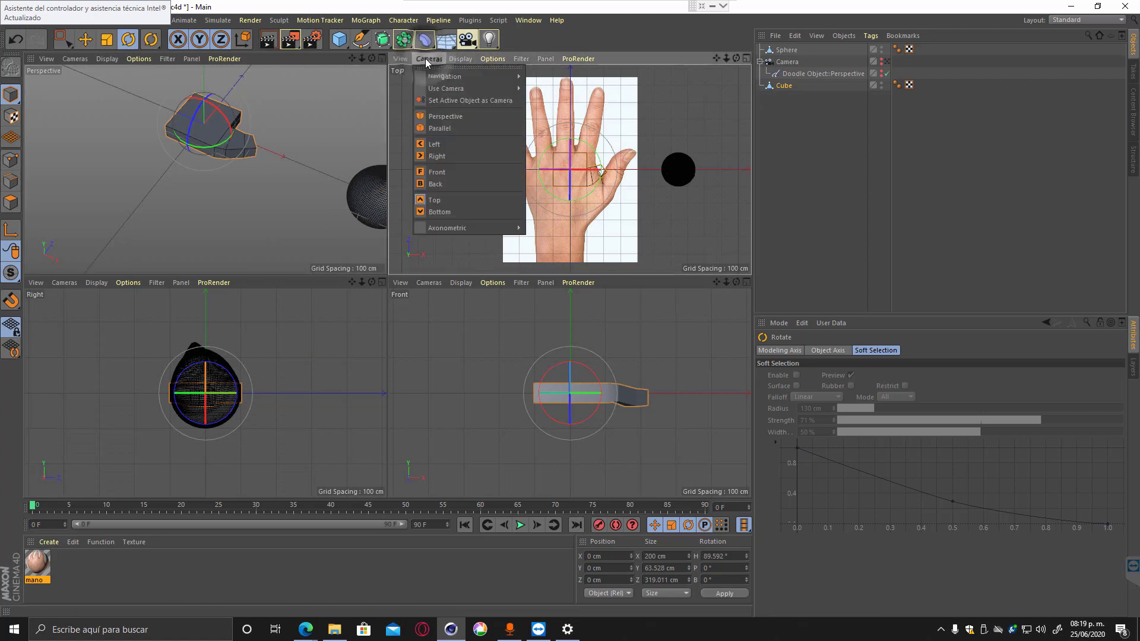
mouse_move(453, 62)
mouse_move(500, 59)
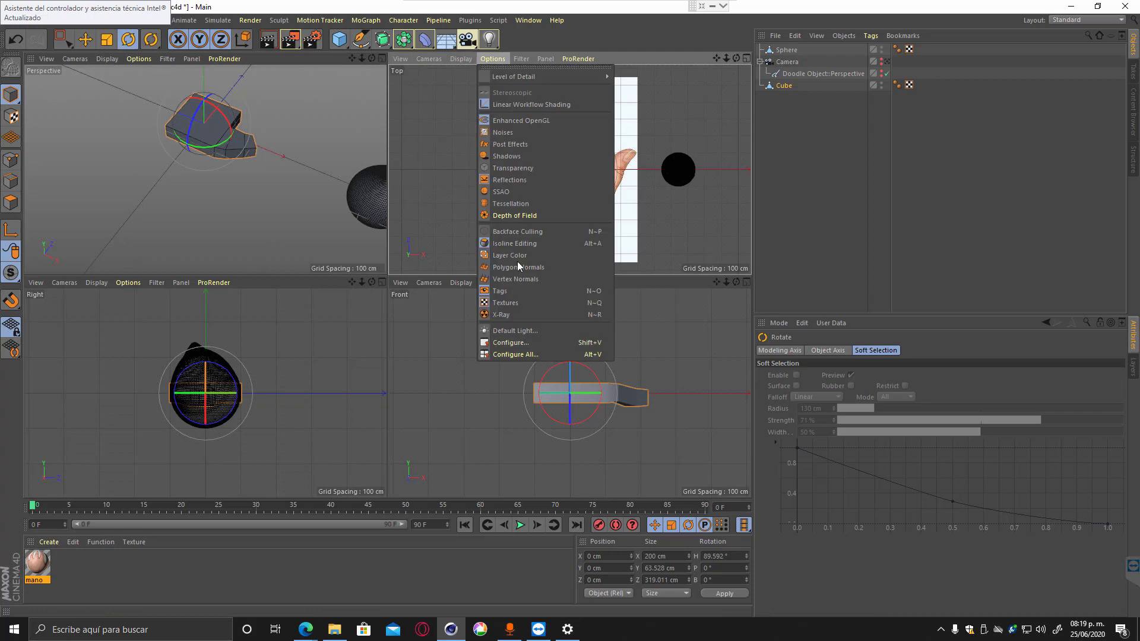
left_click(517, 342)
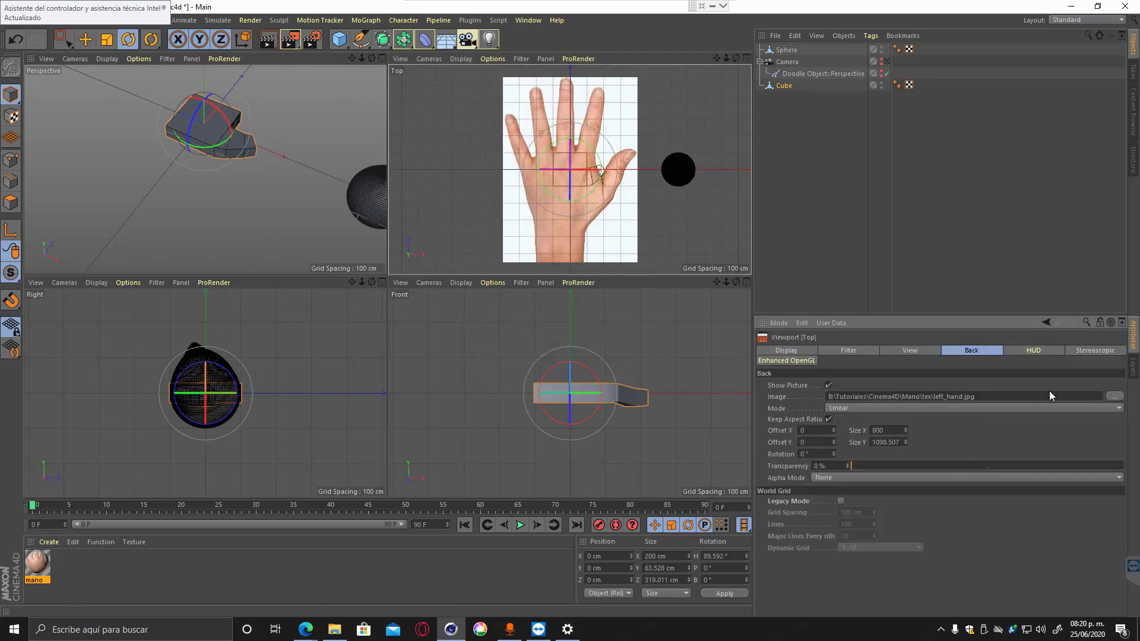
left_click_drag(1018, 398, 797, 386)
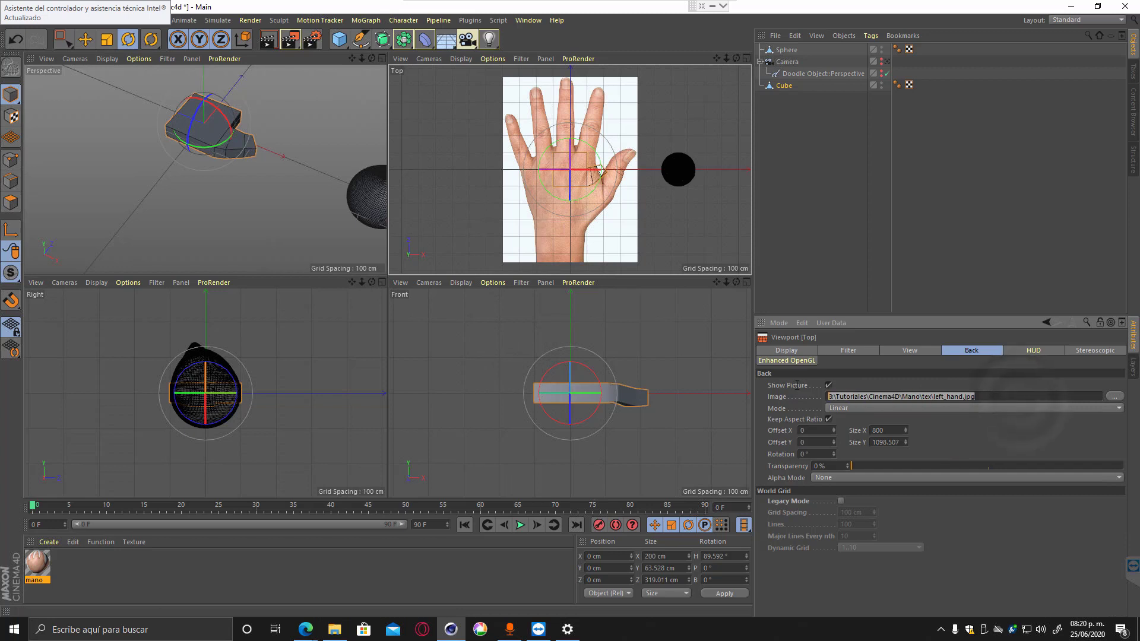
left_click(828, 386)
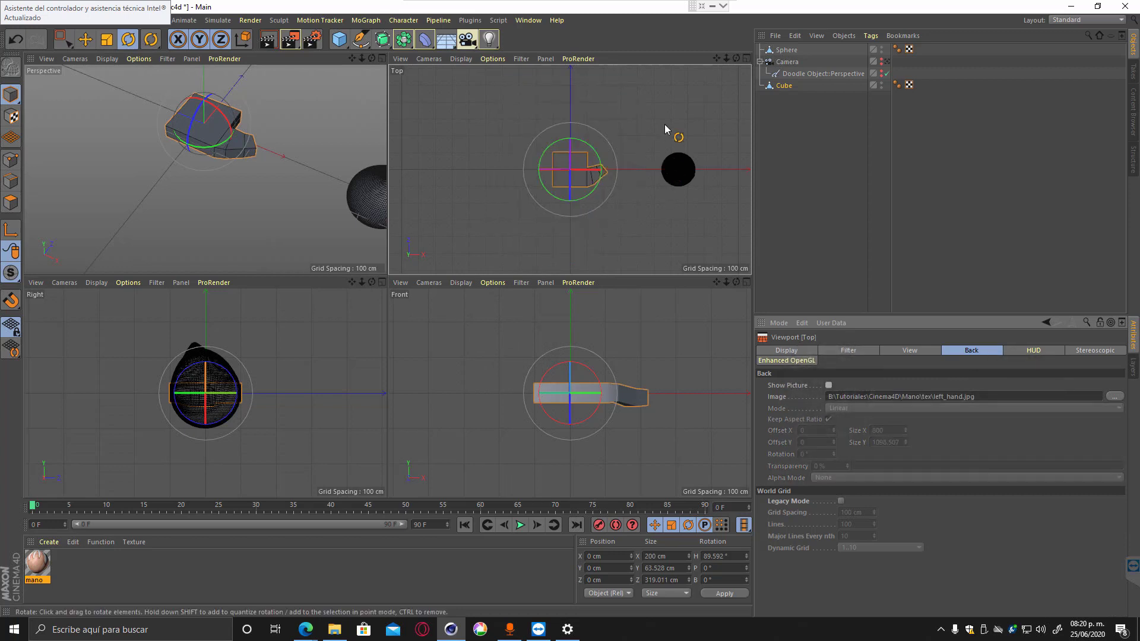
left_click(763, 105)
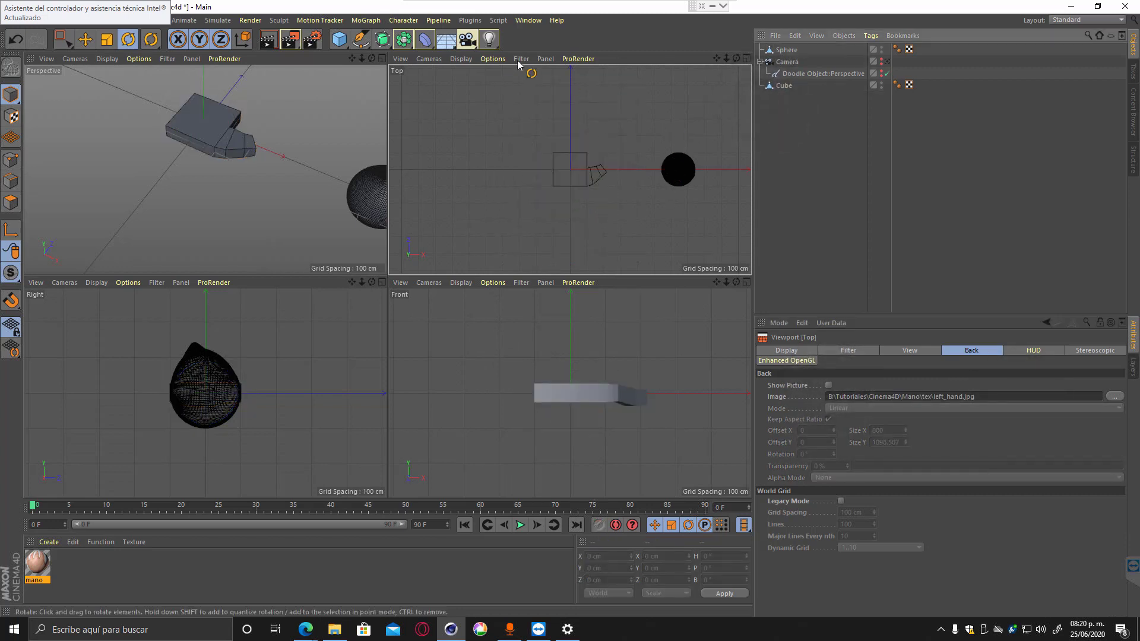
Add a Plane primitive to the scene and show its object properties.
left_click(340, 41)
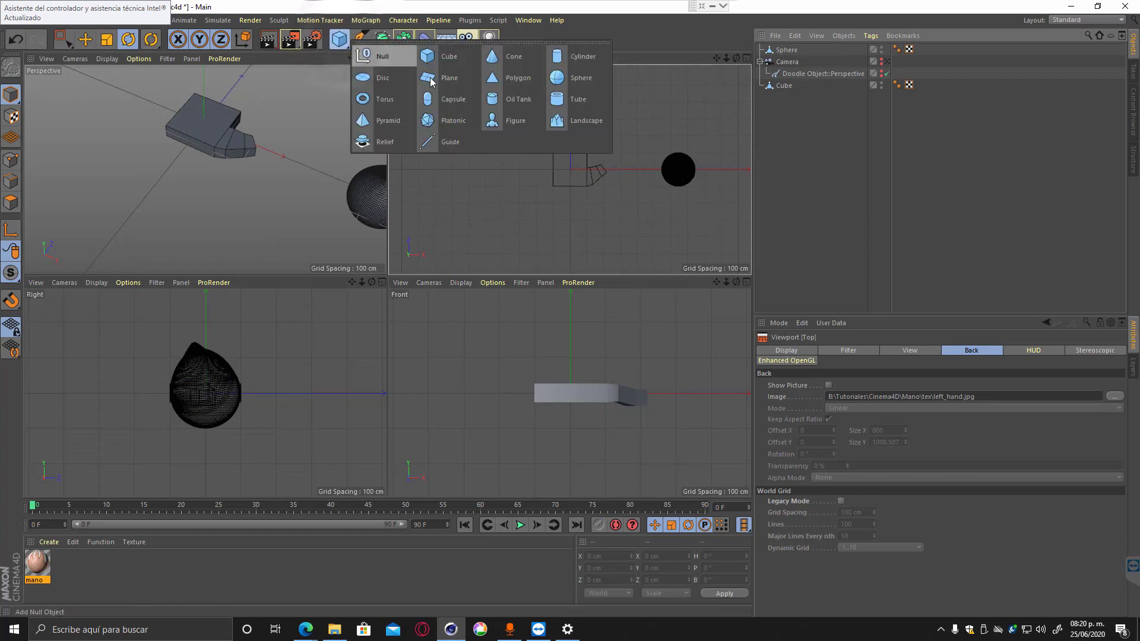
left_click(430, 78)
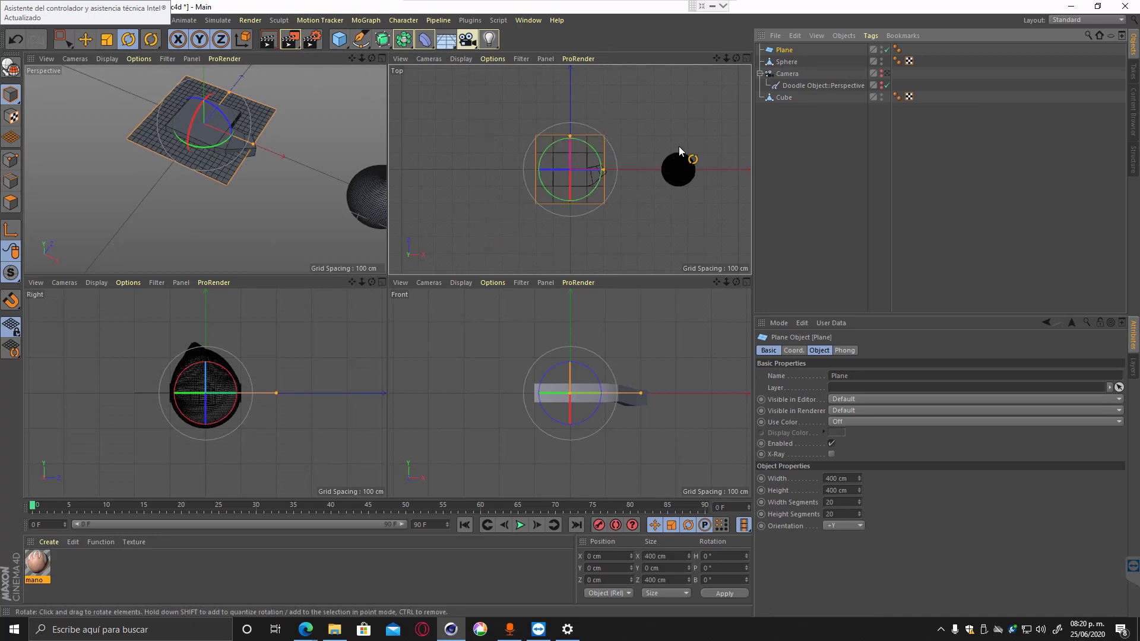
left_click(793, 350)
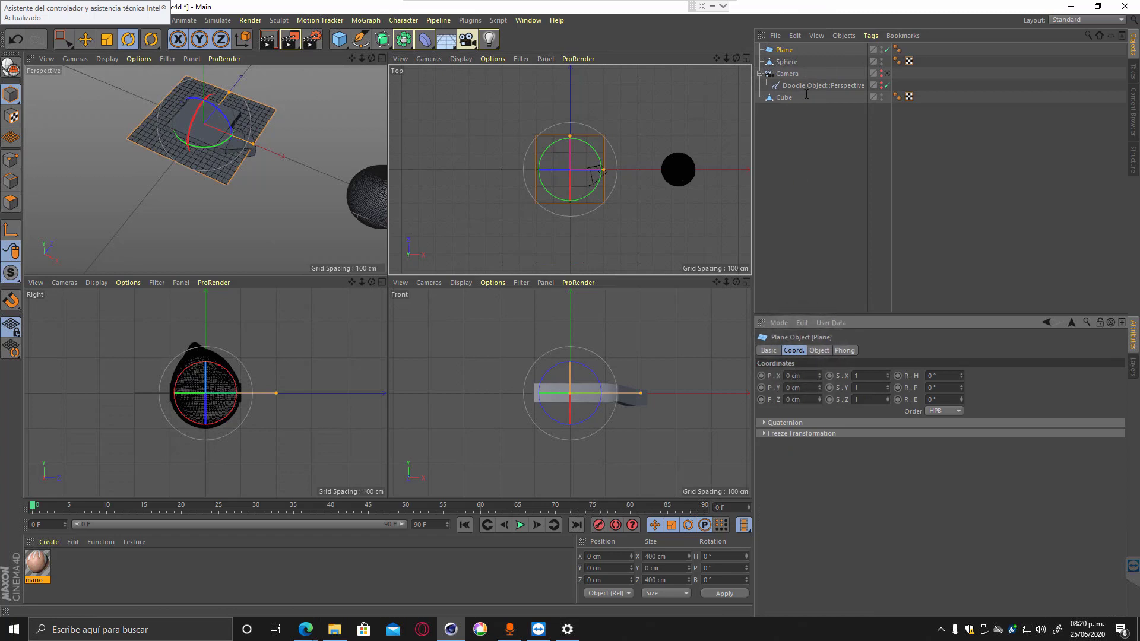
left_click(820, 352)
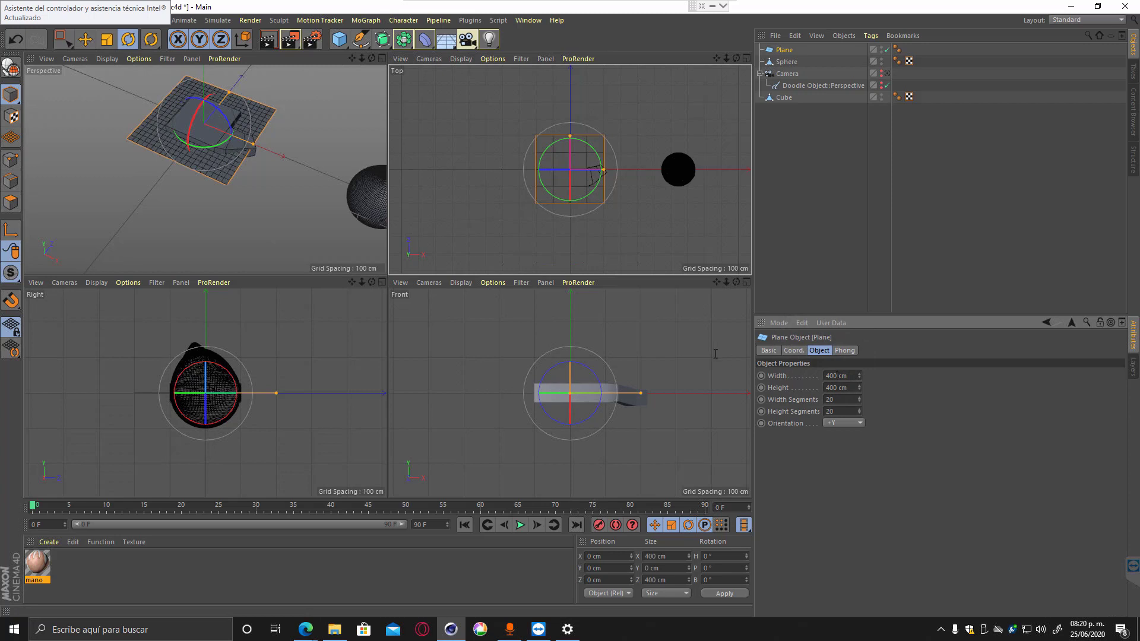
Look up the left_hand image file in its folder and set the Plane's width to 603 cm and height to 828 cm.
left_click(334, 629)
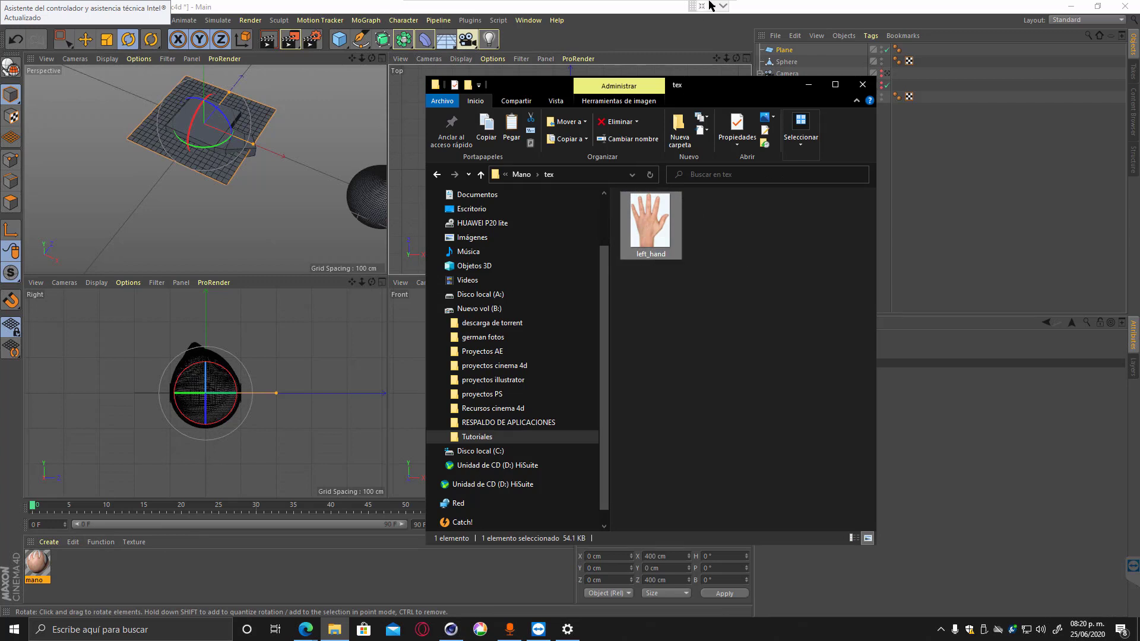
left_click(796, 10)
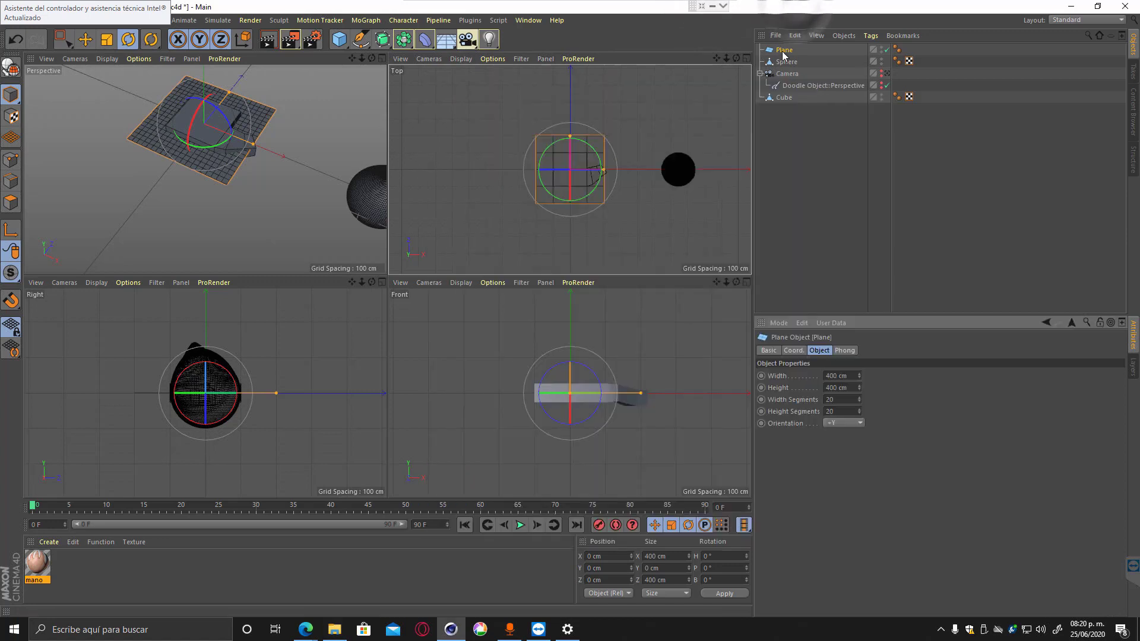
left_click(837, 375)
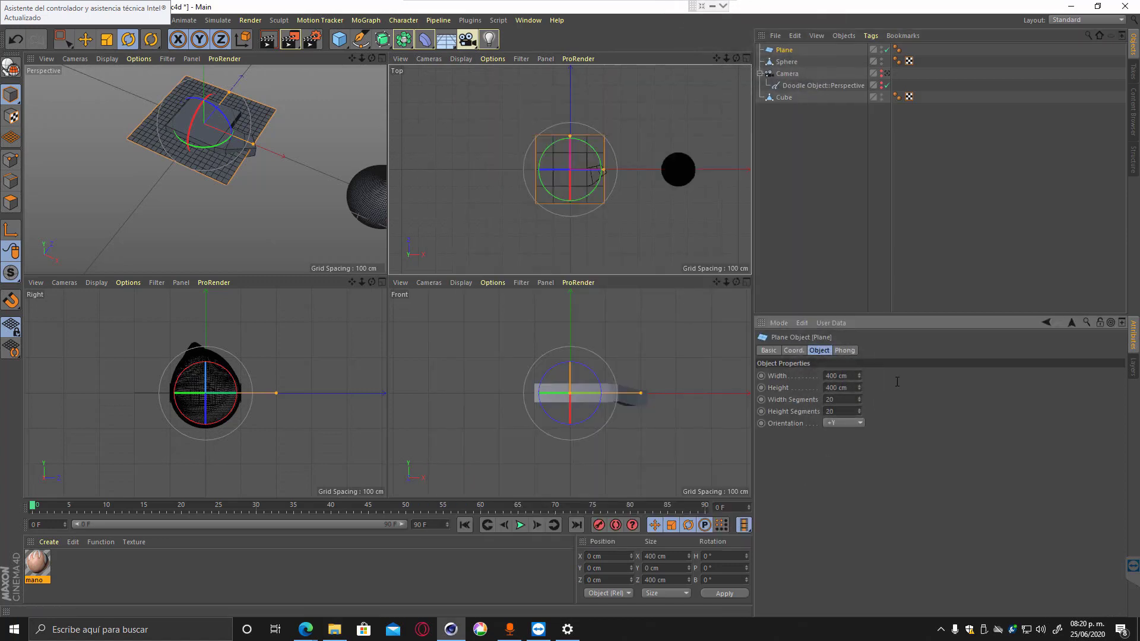
type("600")
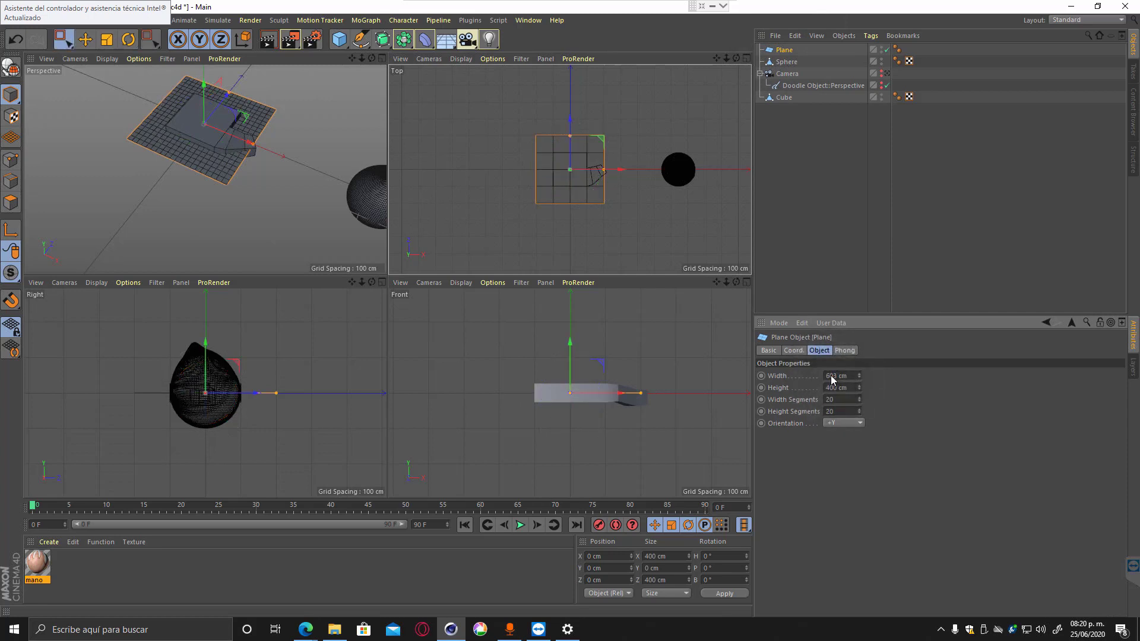
key("Tab")
type("828")
key("Return")
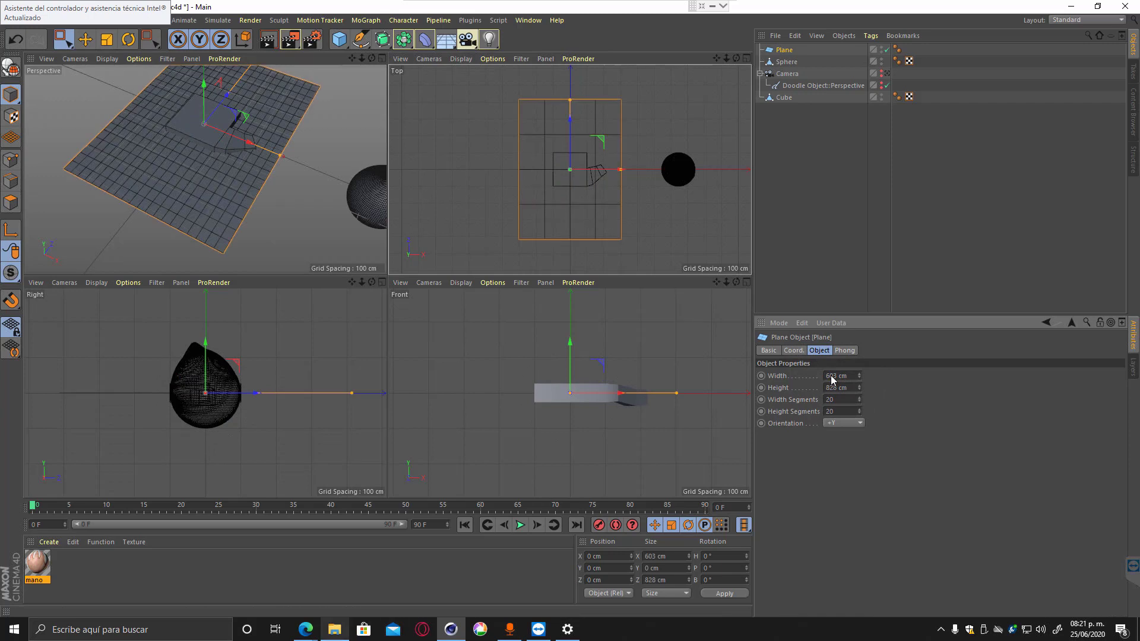
Apply the mano material to the Plane.
left_click(334, 630)
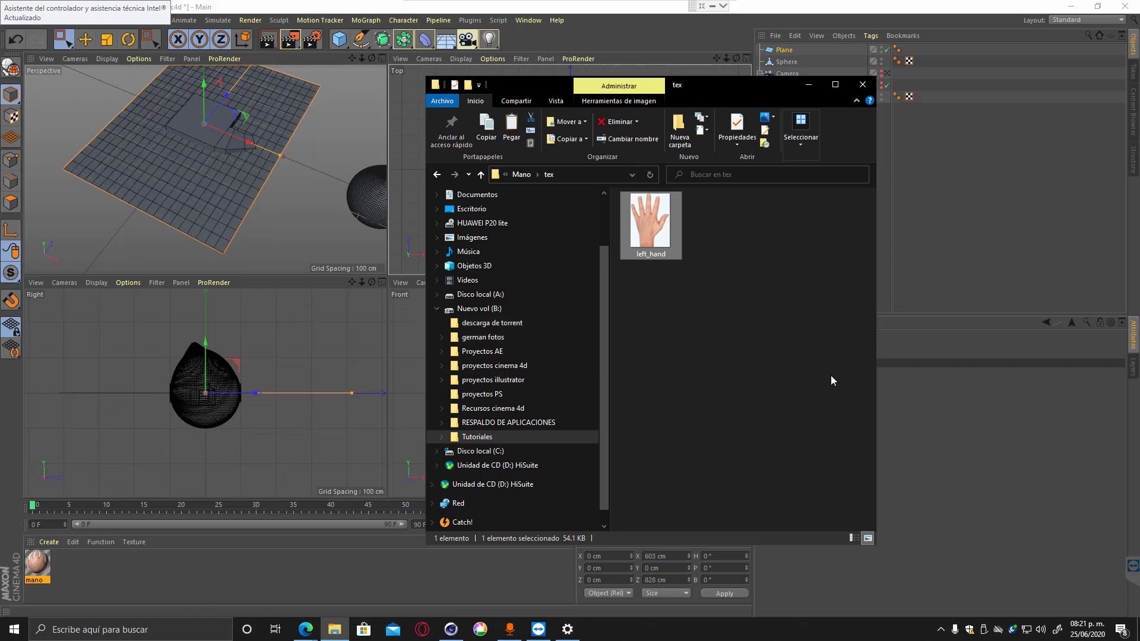
left_click(451, 629)
left_click_drag(38, 563, 142, 178)
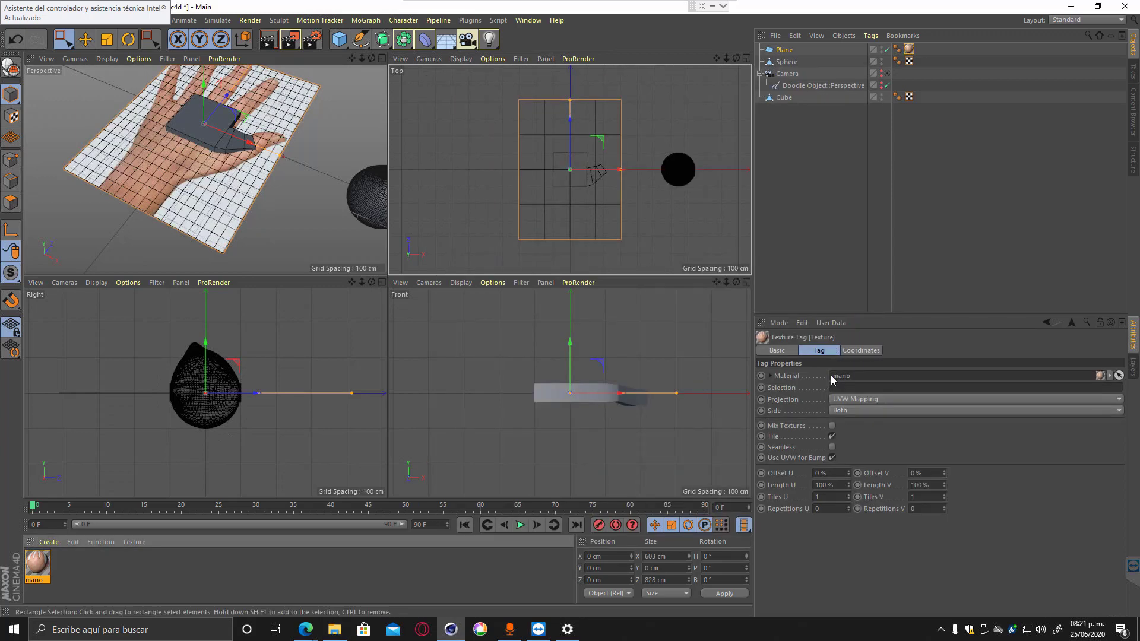
Turn on X-Ray for the Plane and show the perspective view full size.
left_click(783, 50)
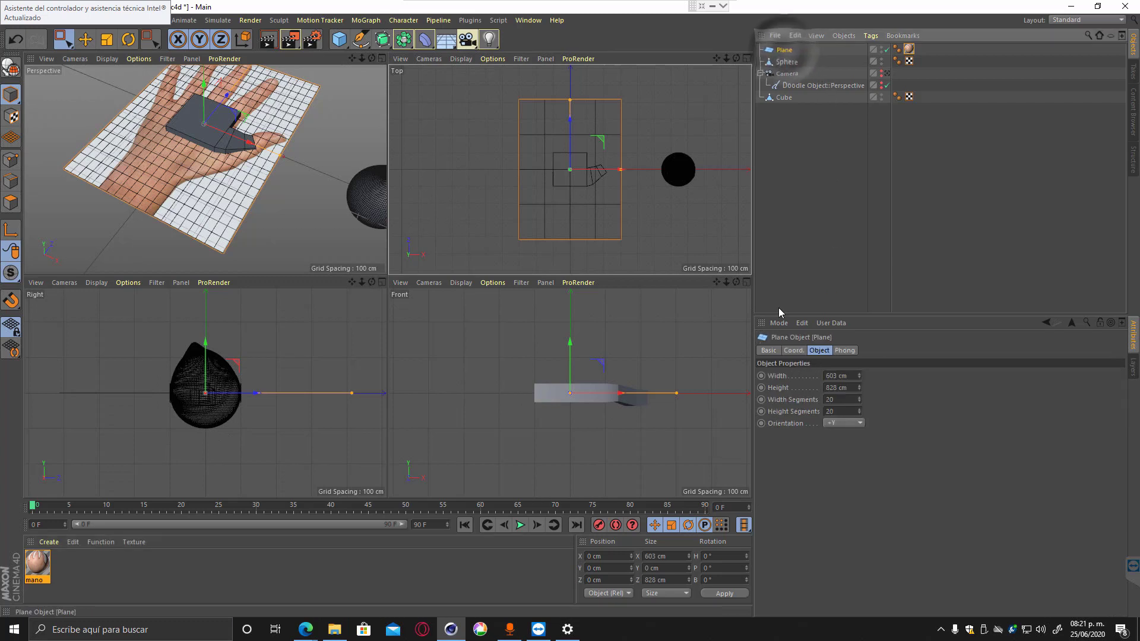
left_click(769, 350)
left_click(832, 454)
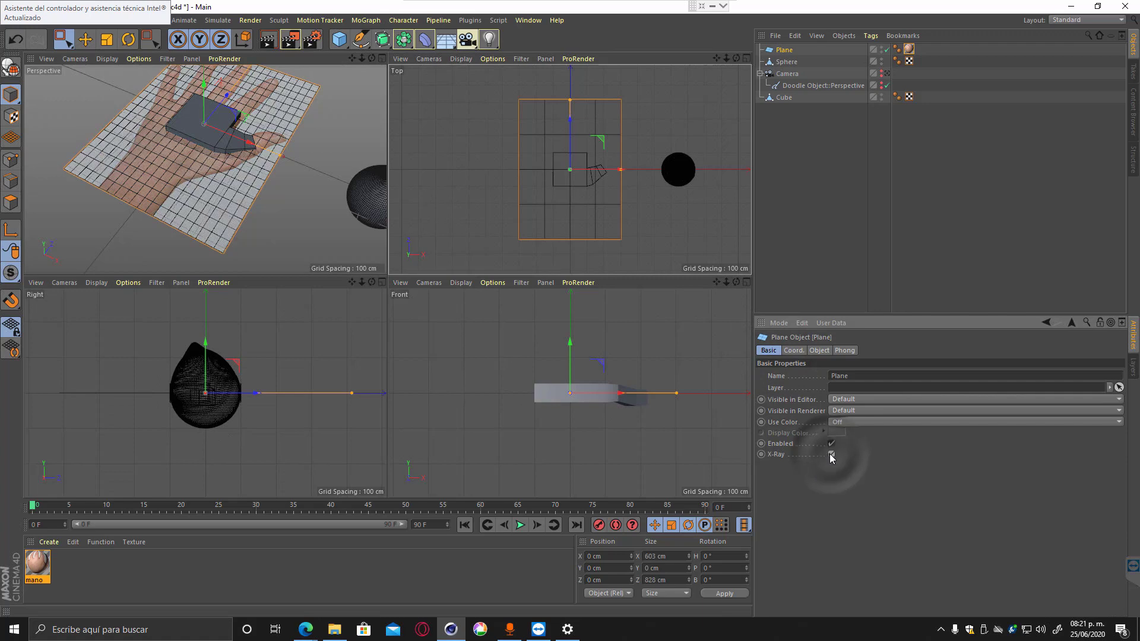
left_click(382, 58)
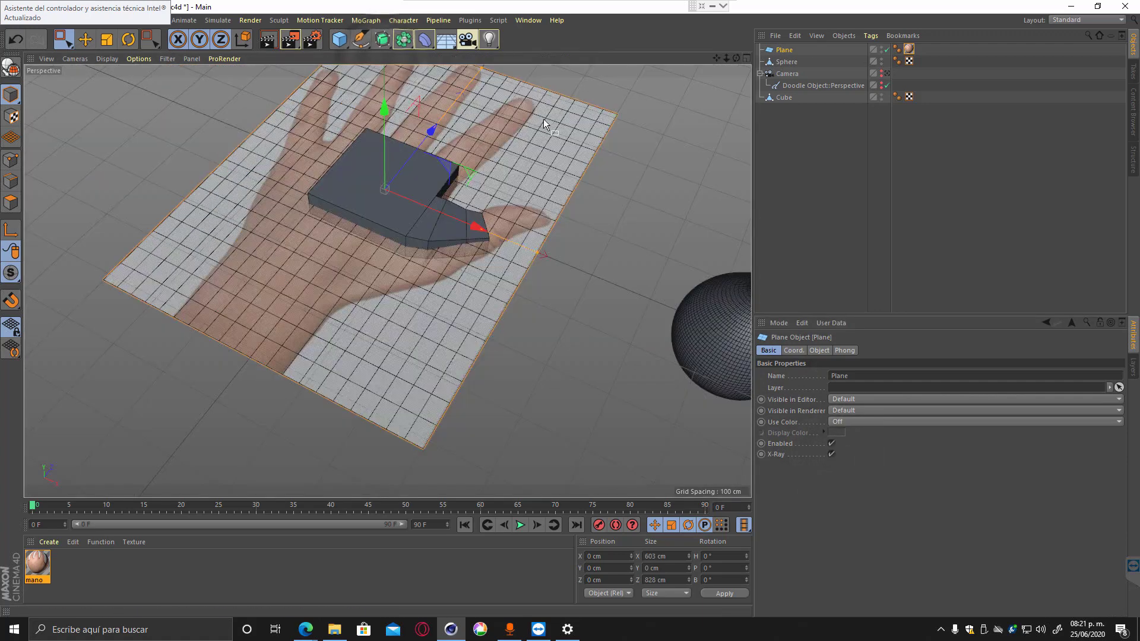
Add a Protection tag to the Plane.
right_click(785, 53)
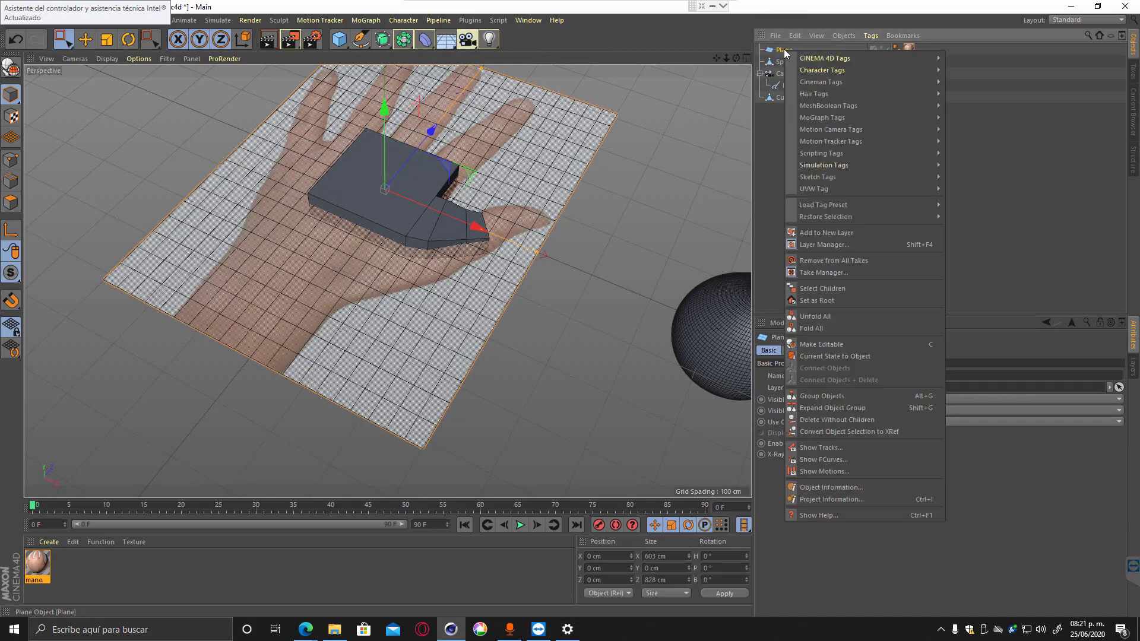
left_click(779, 49)
right_click(783, 52)
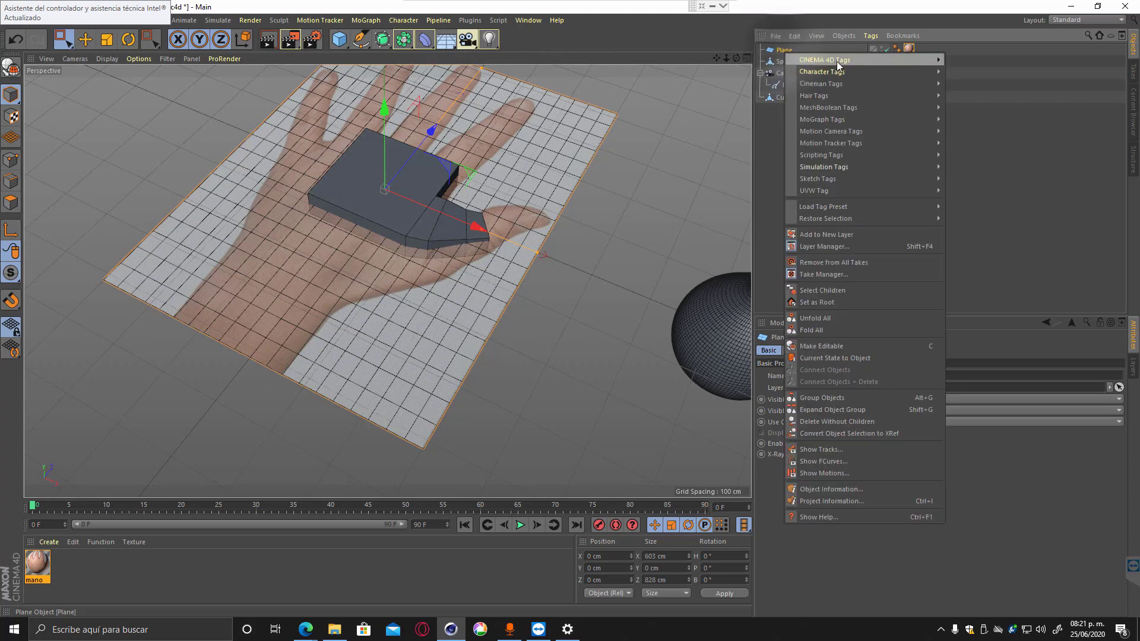
mouse_move(837, 61)
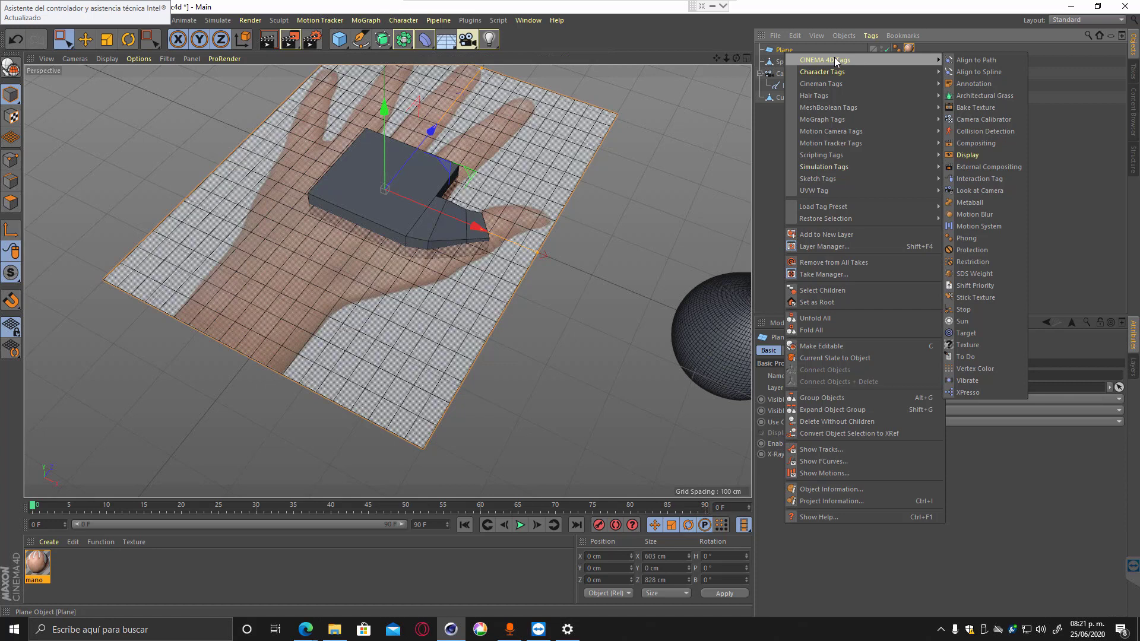
left_click(968, 252)
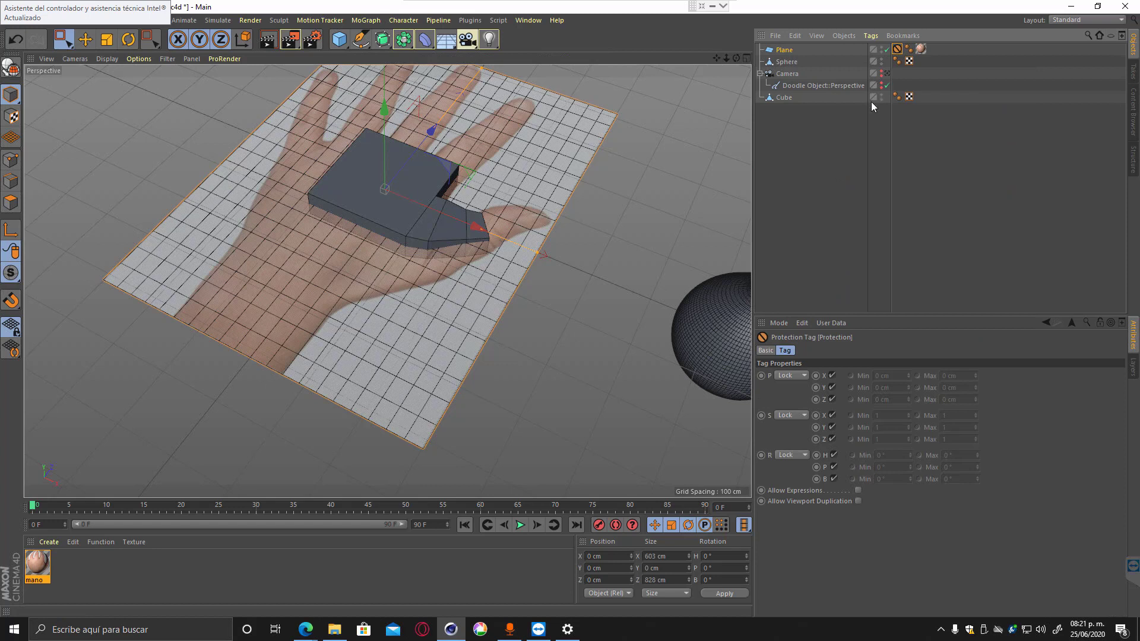
Test the Plane's protection by trying to move and rotate it in the perspective view.
left_click(816, 169)
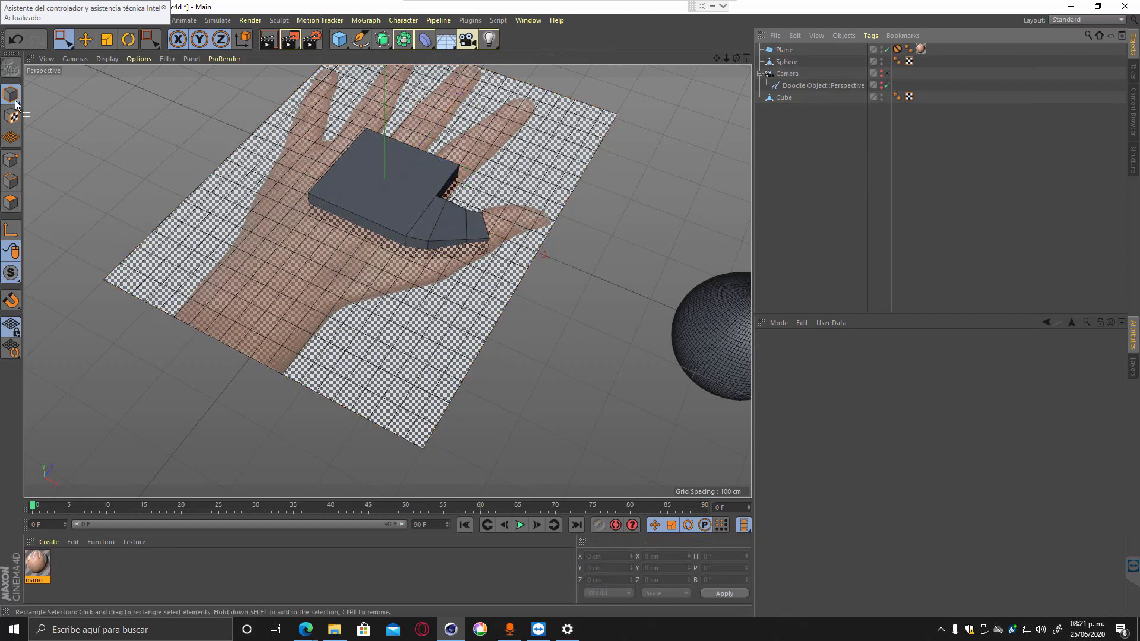
left_click(85, 39)
left_click(257, 181)
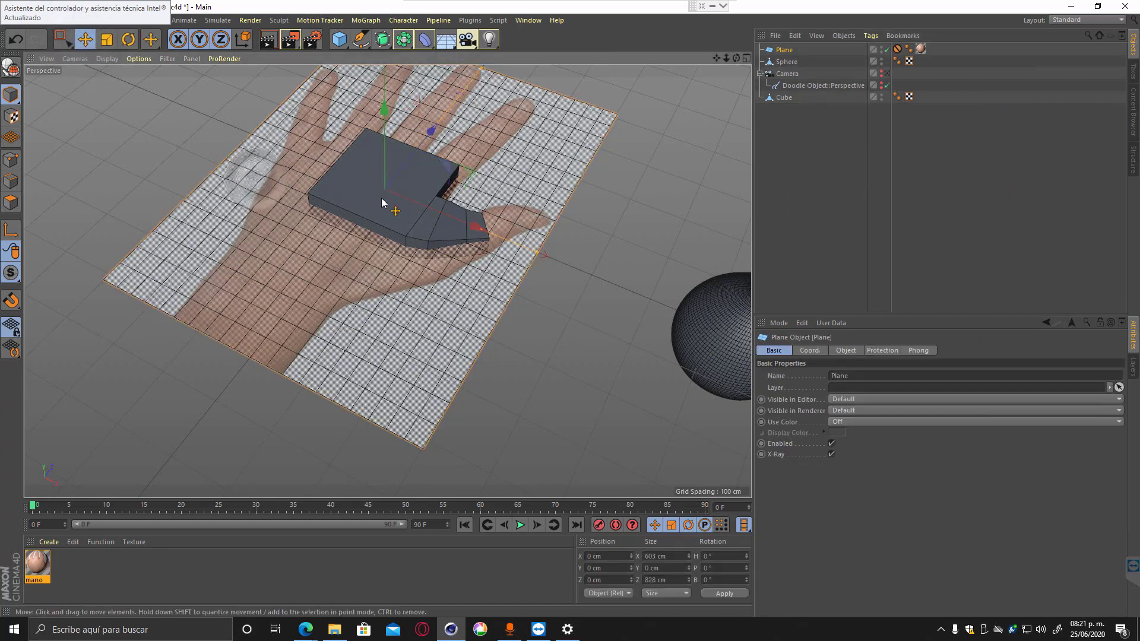
left_click(381, 197)
left_click(591, 359)
left_click(462, 323)
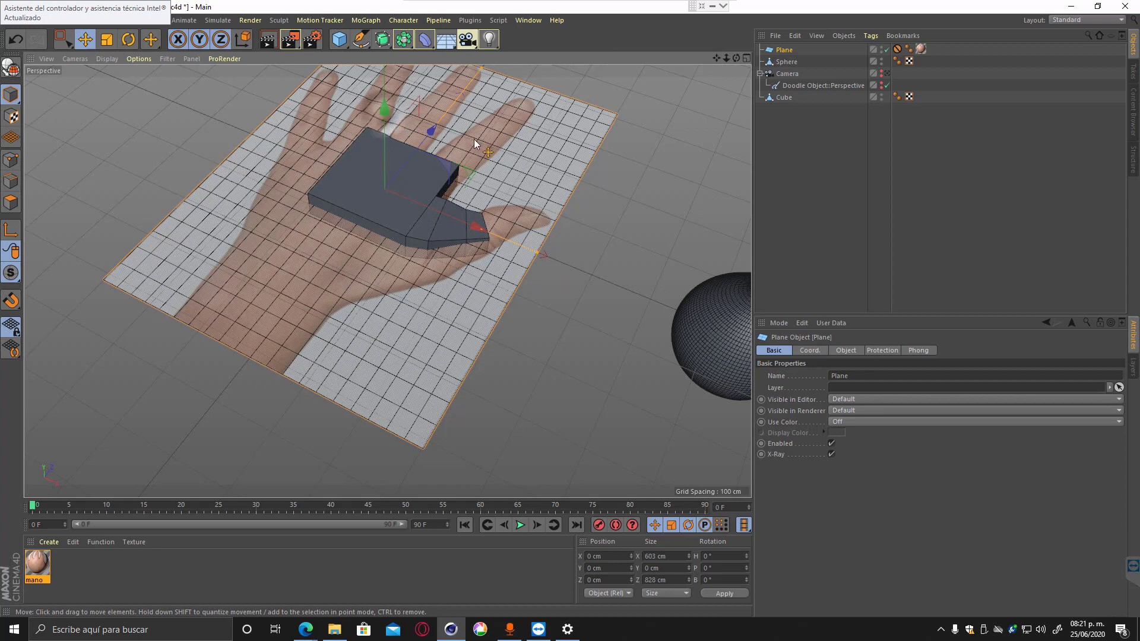
left_click(128, 39)
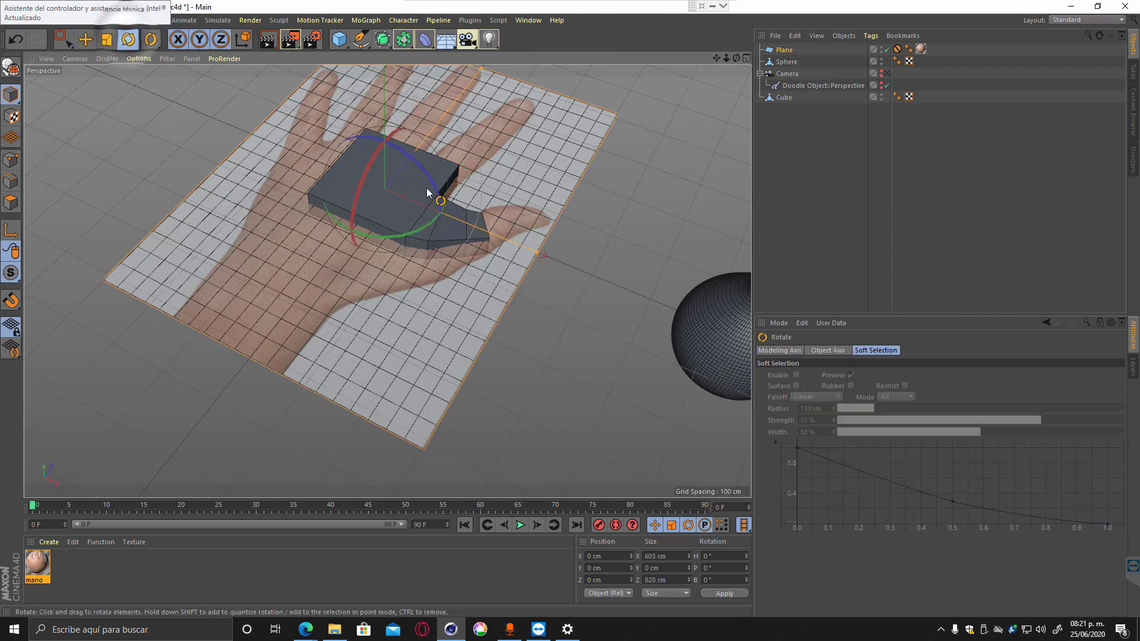
Turn on X-Ray for the Cube and move it over the reference hand's palm to about X -47 cm, Z -150 cm.
left_click(404, 232)
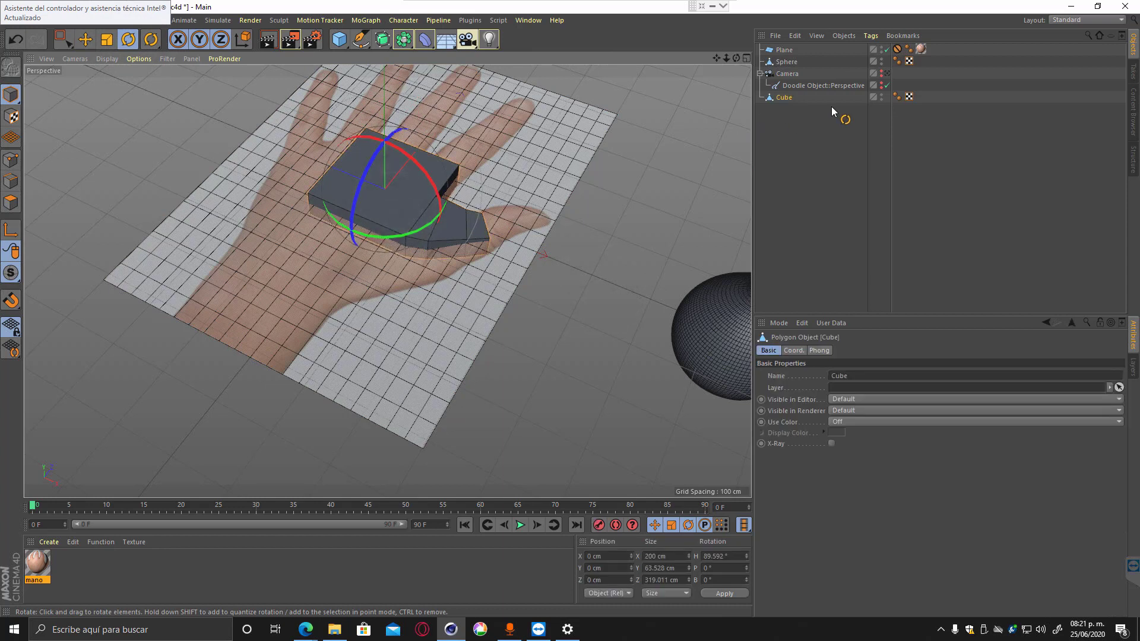
left_click(782, 97)
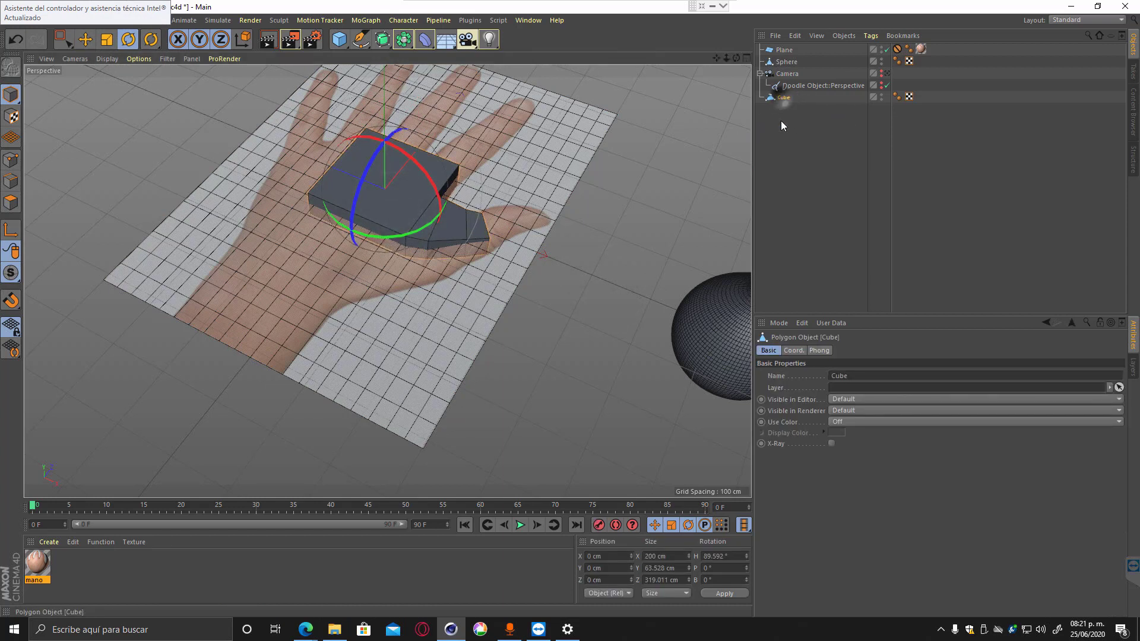
left_click(831, 444)
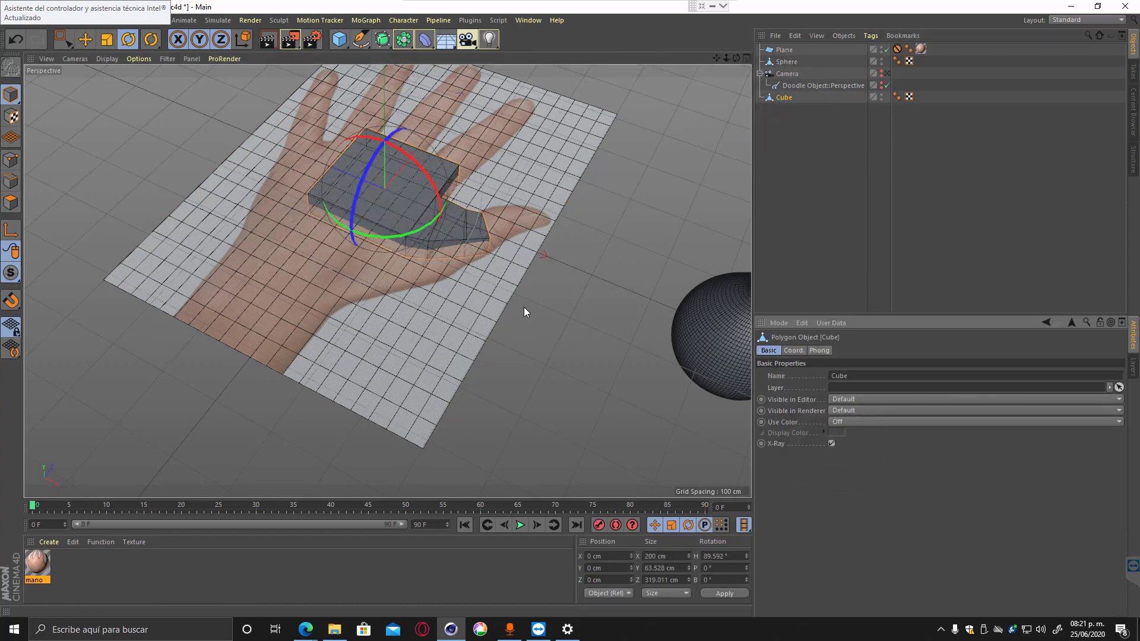
left_click(86, 40)
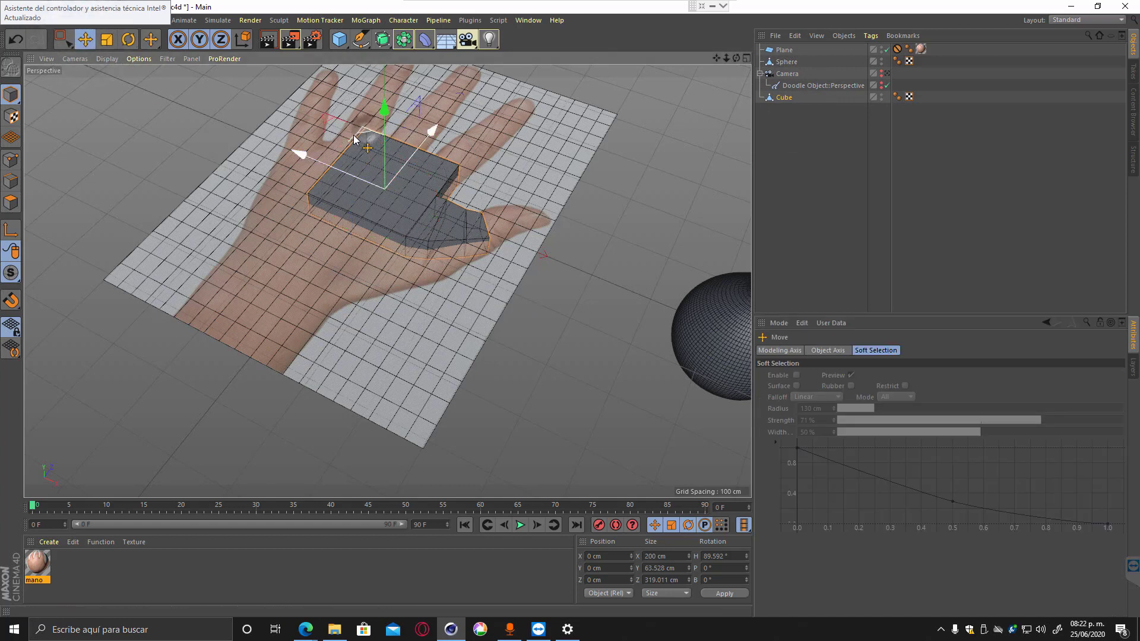
left_click_drag(357, 140, 316, 174)
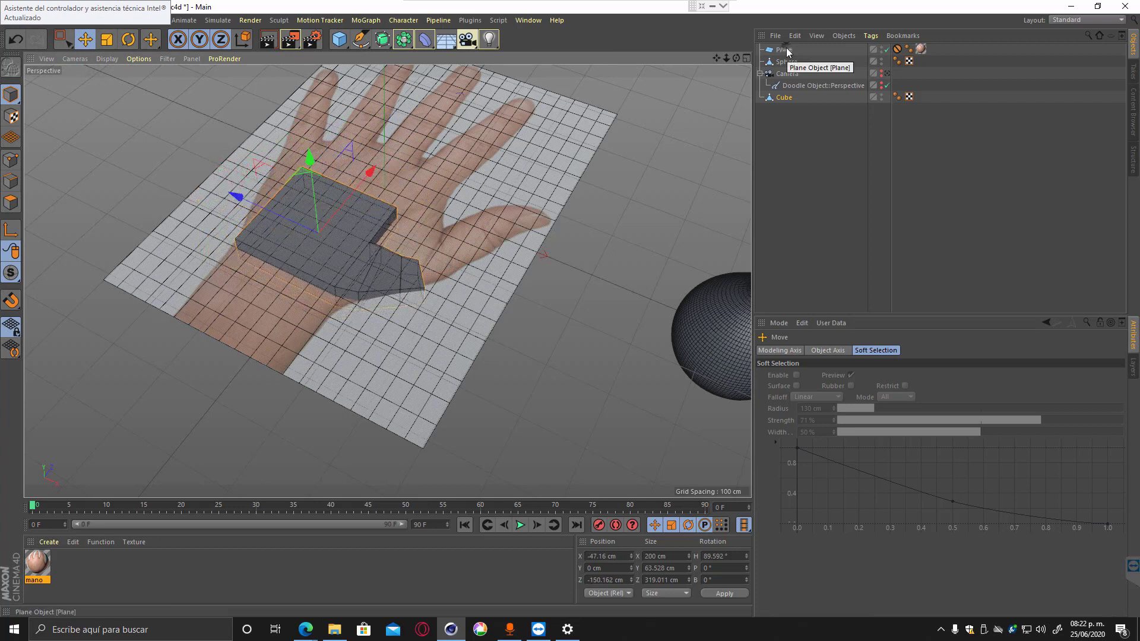
Set the Plane's width segments and height segments to 1.
left_click(783, 50)
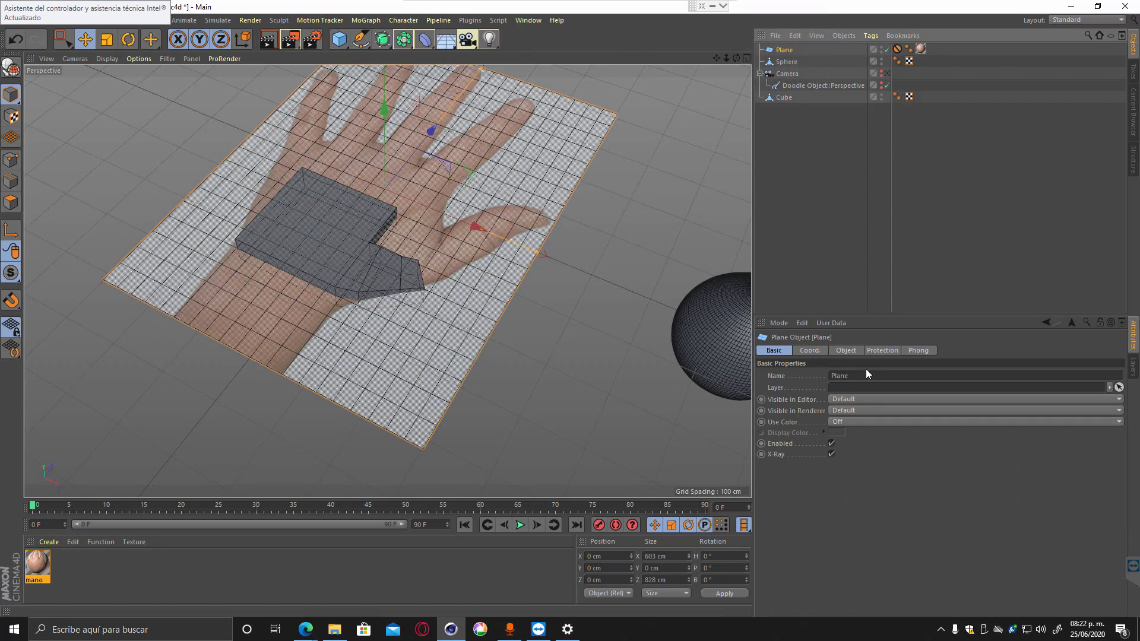
left_click(812, 351)
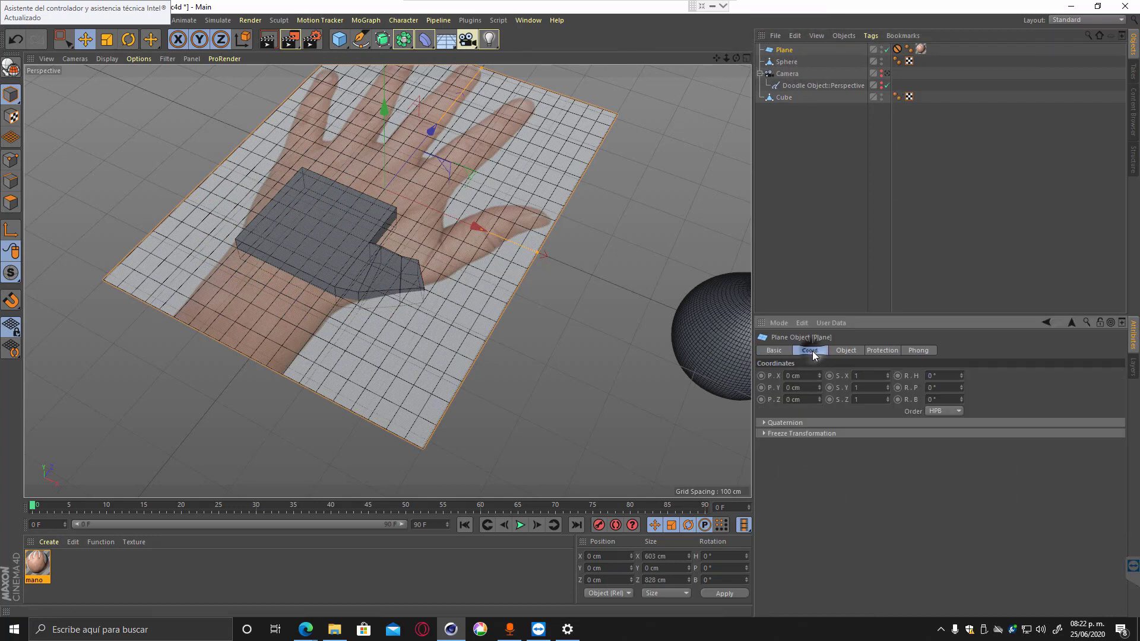
left_click(850, 350)
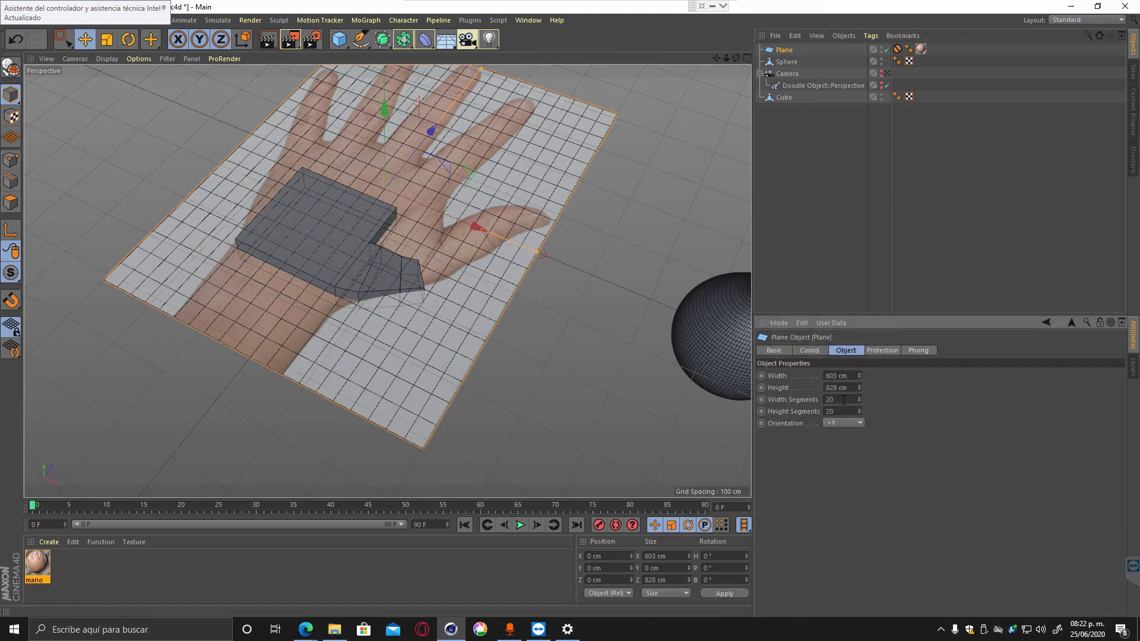
left_click_drag(842, 400, 802, 403)
type("1")
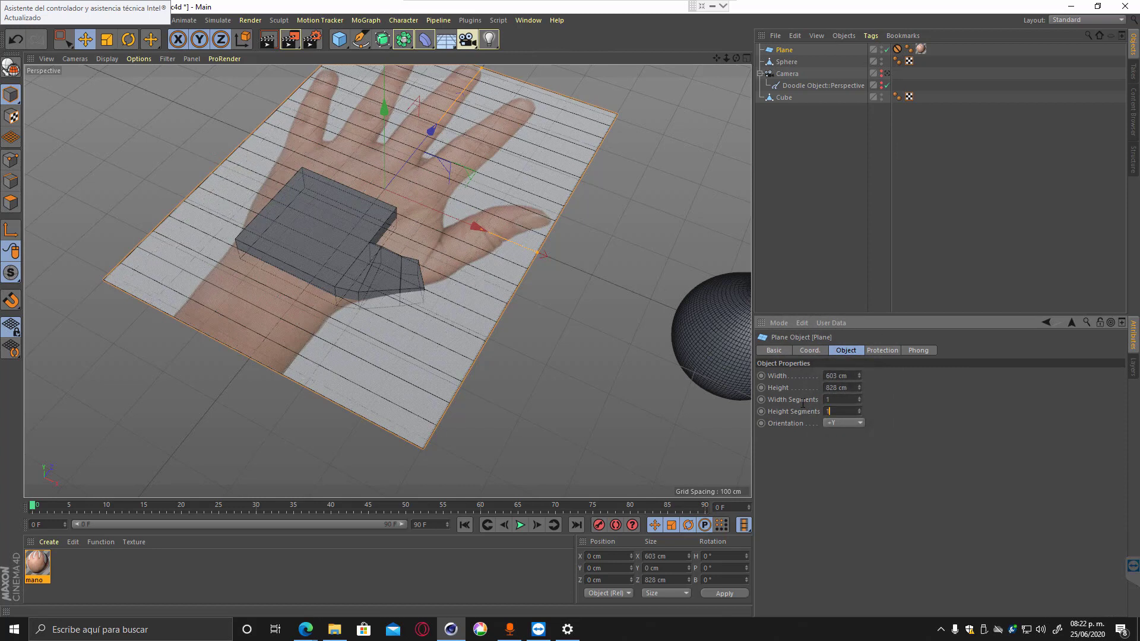
key("Tab")
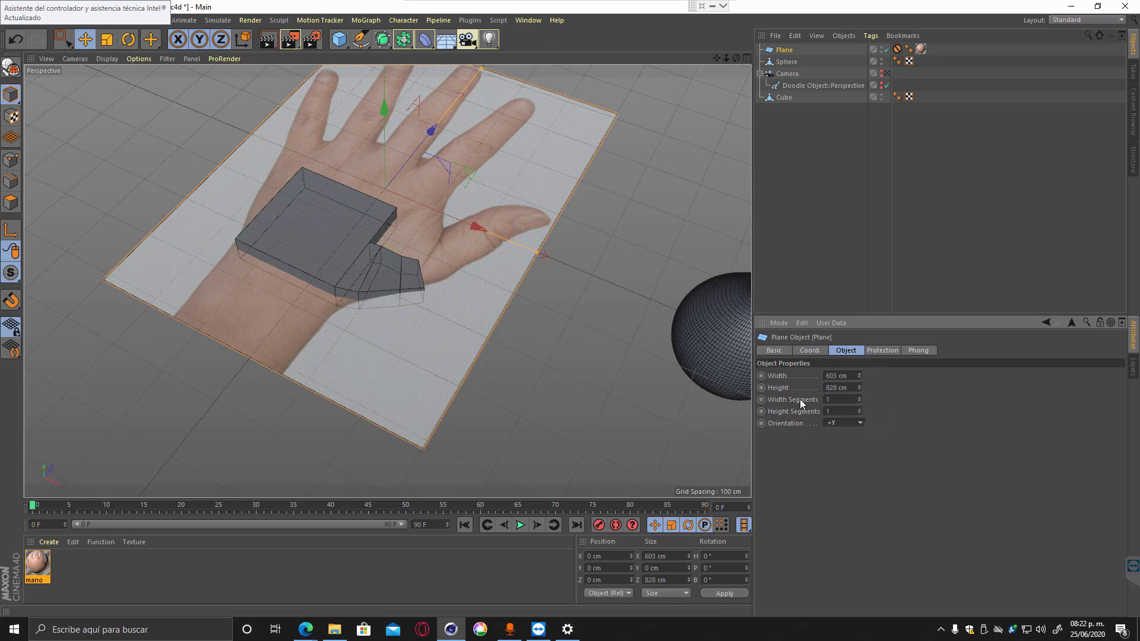
Hide the grid in the perspective view through the display filter.
left_click(190, 61)
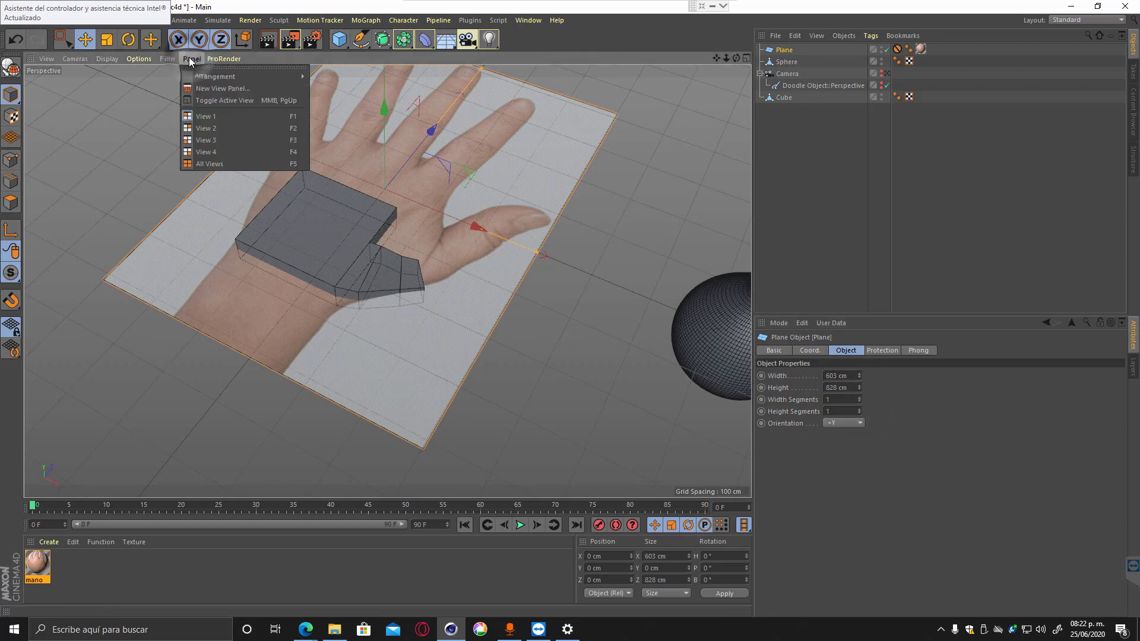
left_click(167, 61)
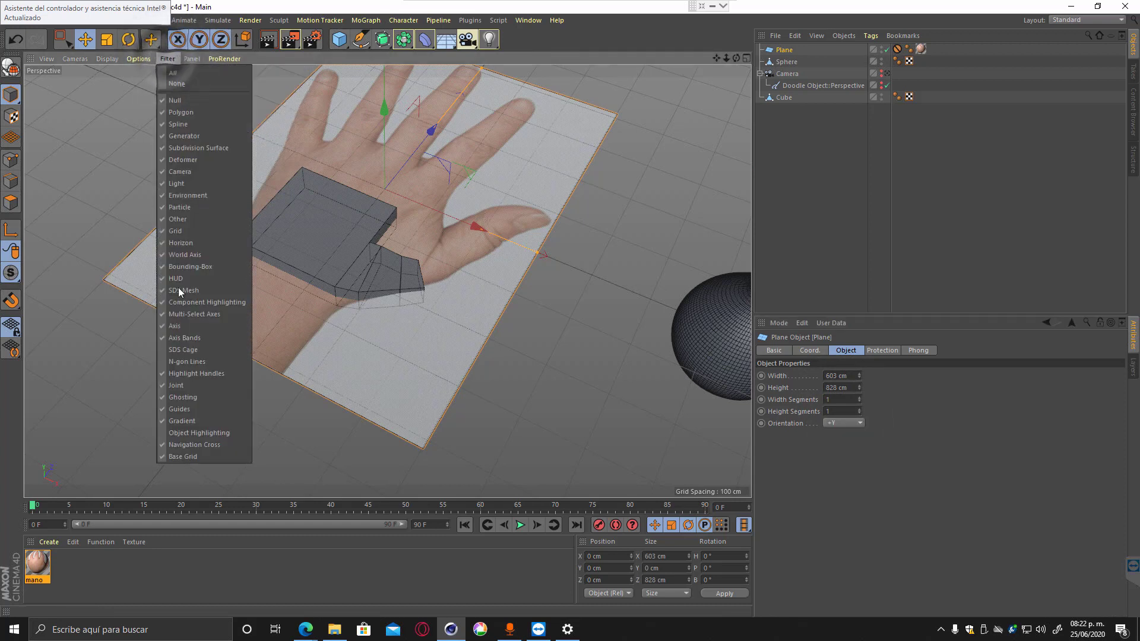
left_click(184, 231)
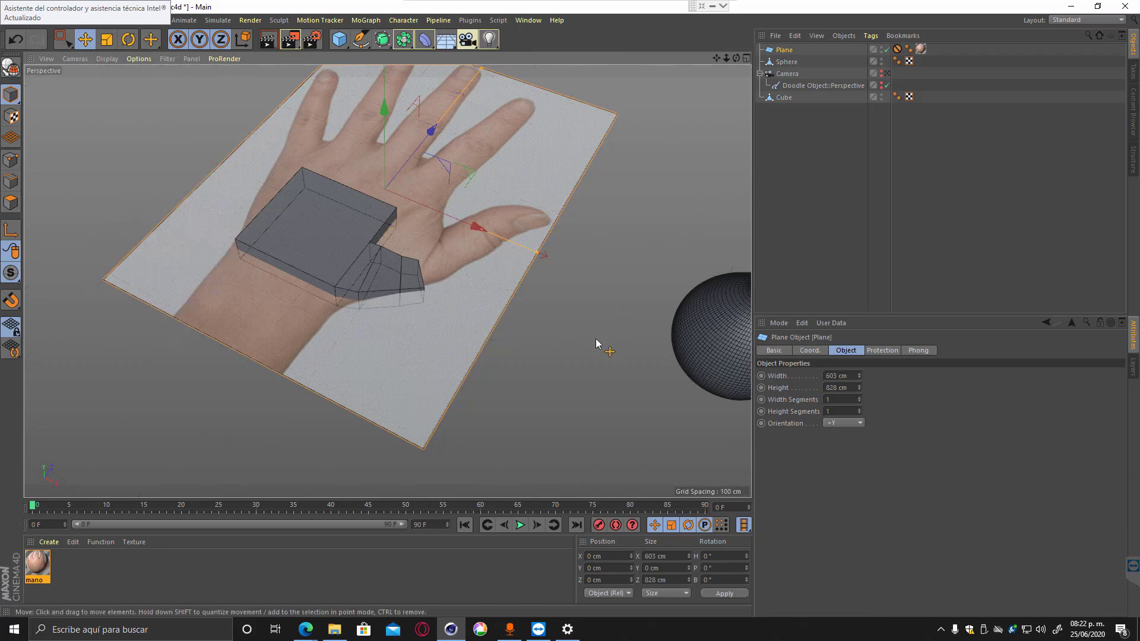
Set the Top view's display to Gouraud Shading (Lines) and show that view full size.
middle_click(560, 326)
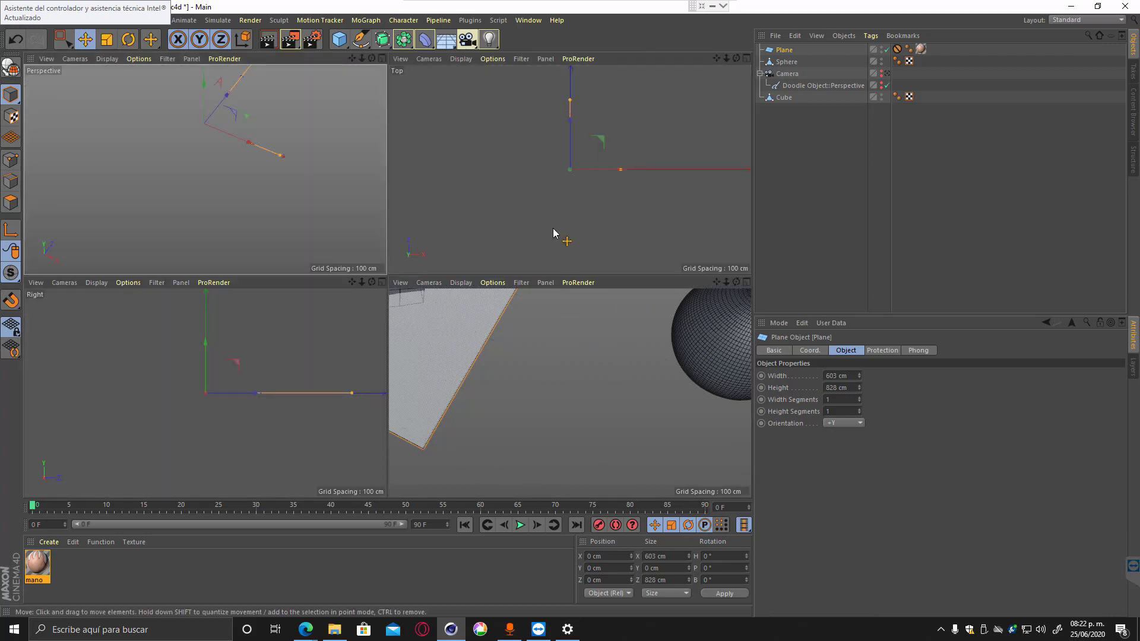
left_click(461, 60)
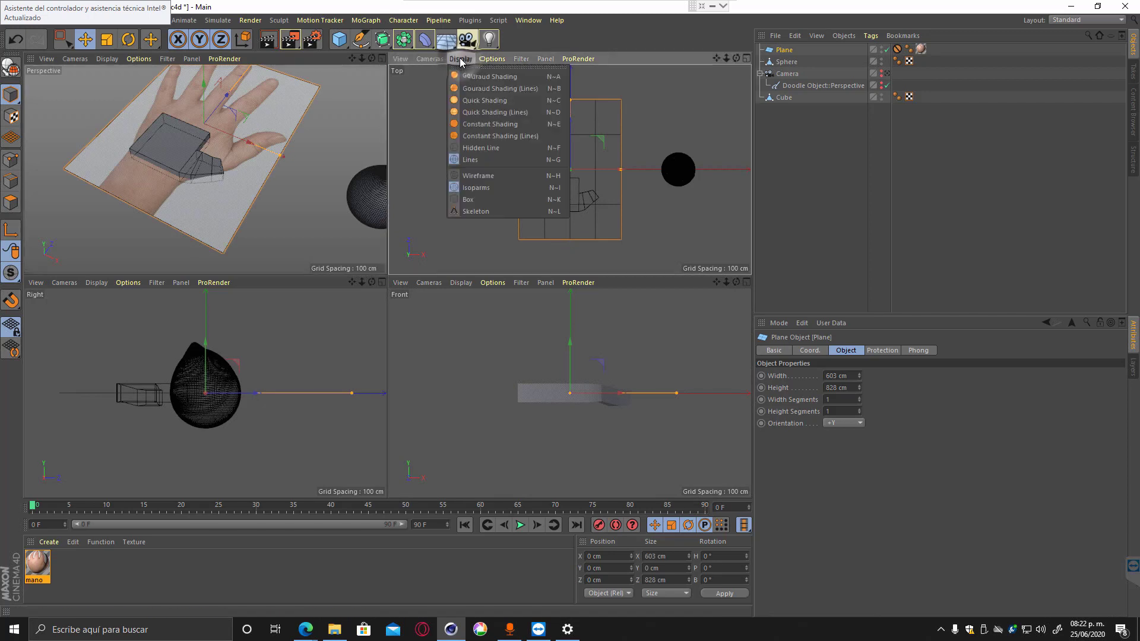
left_click(481, 79)
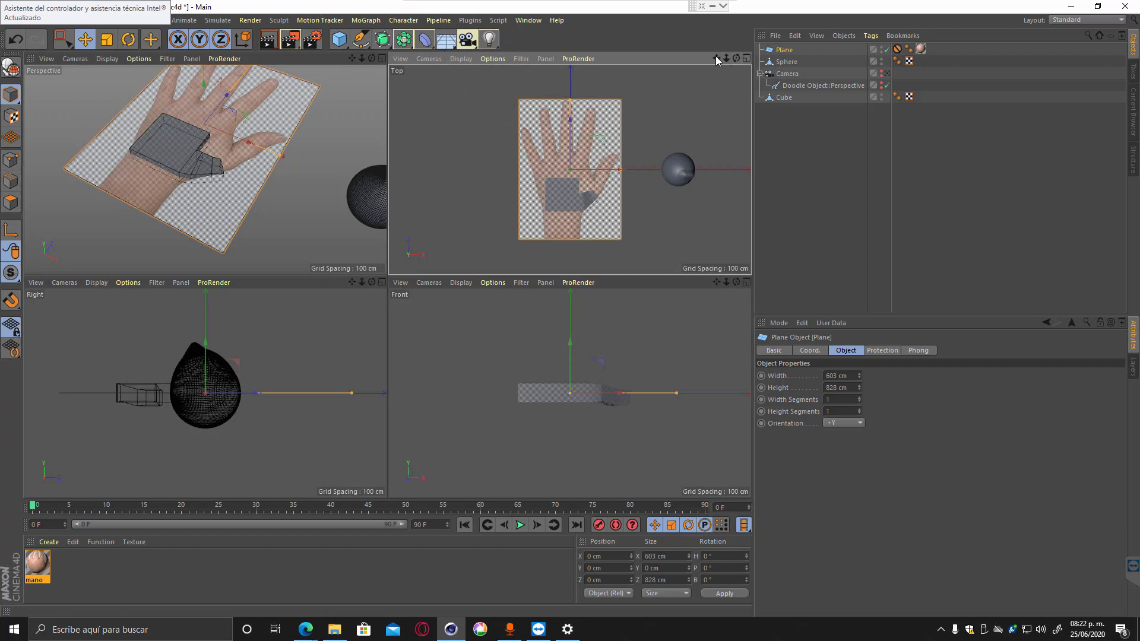
left_click_drag(716, 76, 716, 77)
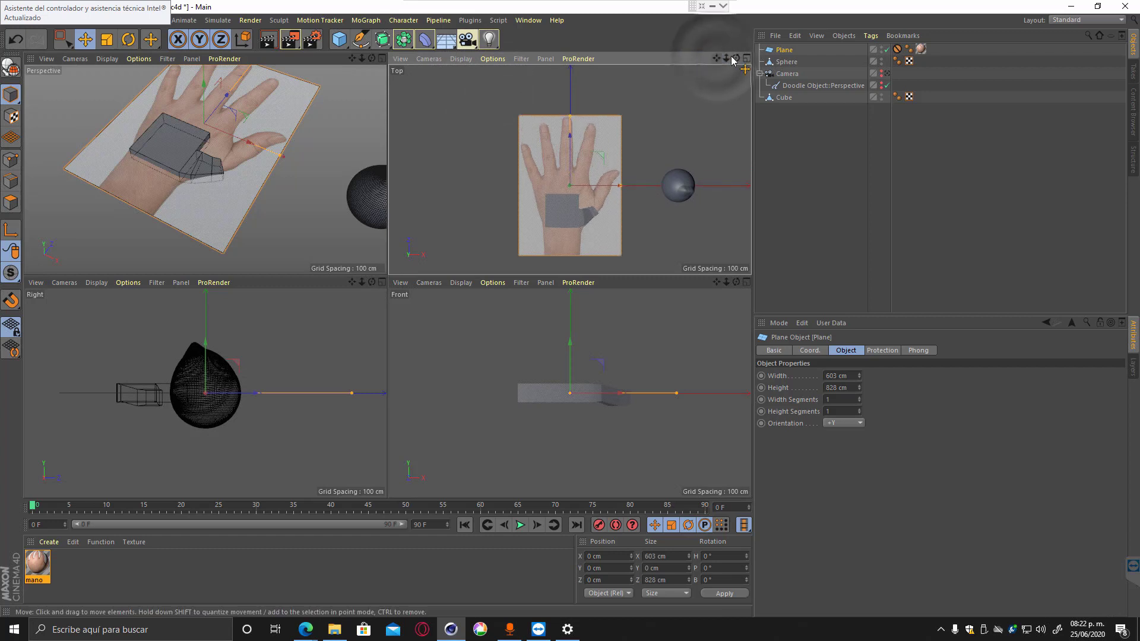
left_click(461, 59)
left_click(487, 88)
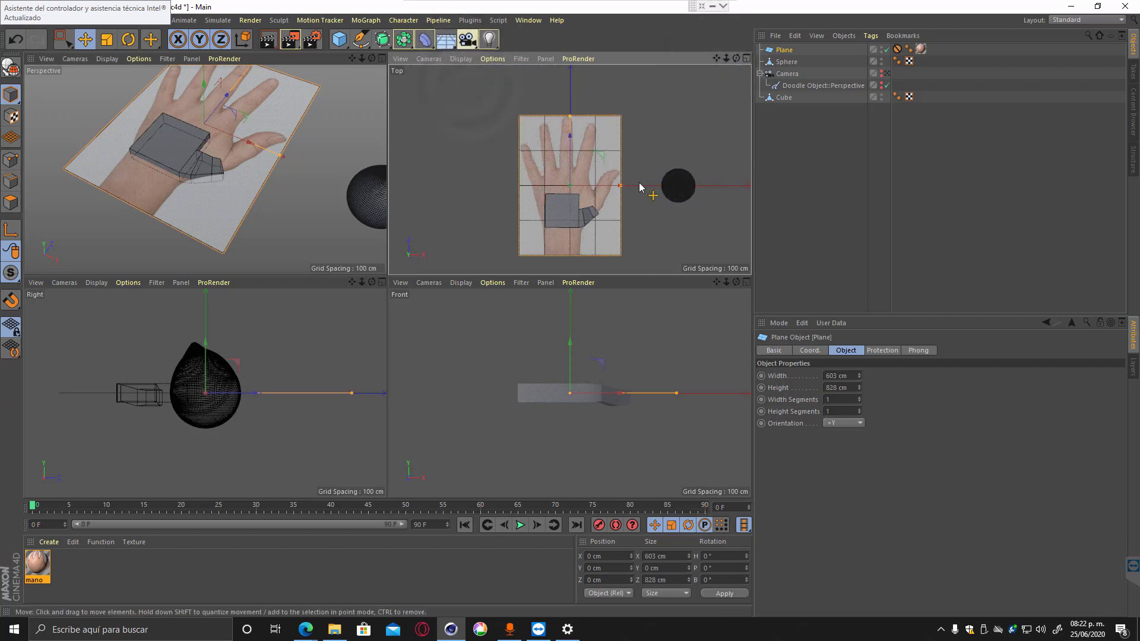
left_click(744, 58)
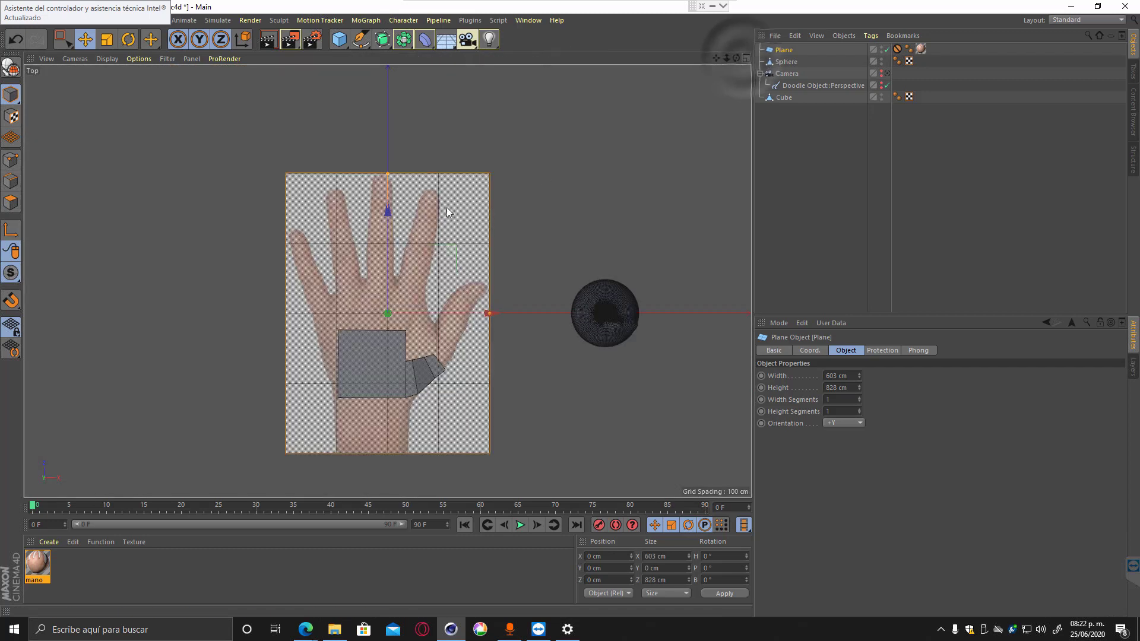
scroll(437, 313, "up", 2)
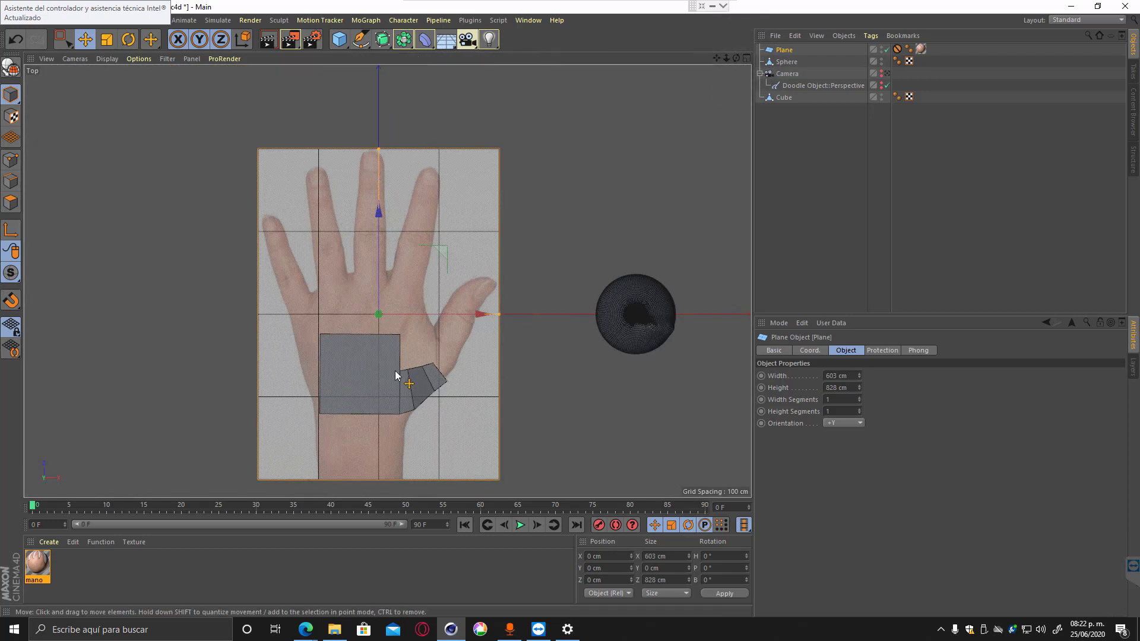
Rename the Cube object as Mano.
left_click(786, 62)
left_click(785, 97)
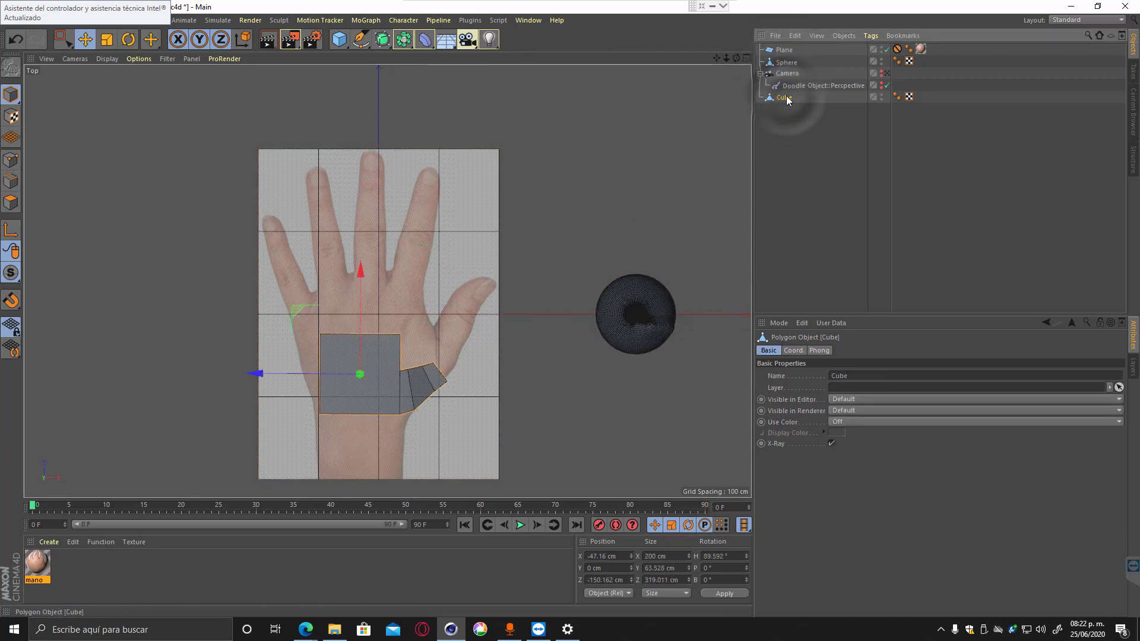
double_click(785, 97)
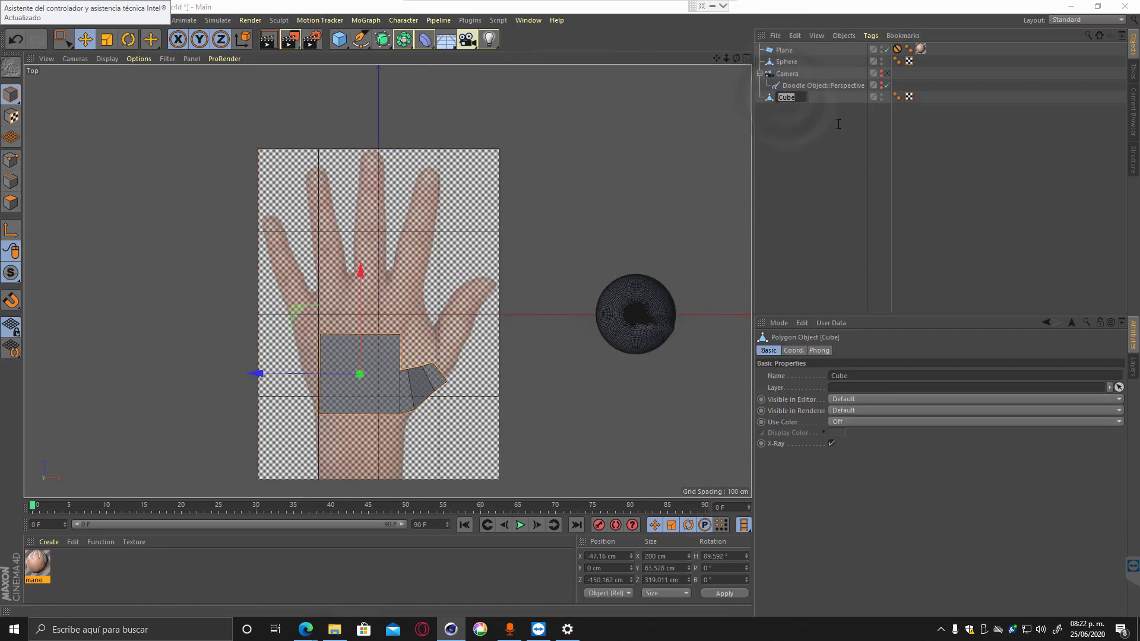
type("Mano")
key("Return")
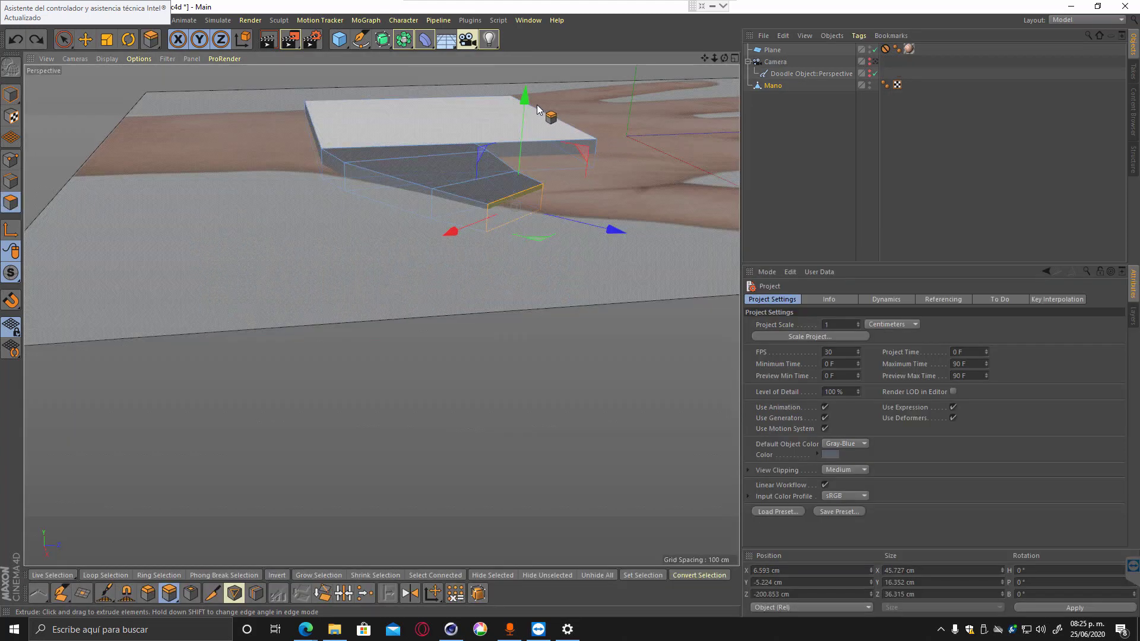
Try lowering the polygon at the thumb's end and extruding it outward.
mouse_move(524, 105)
left_mouse_down()
mouse_move(526, 26)
mouse_move(530, 119)
mouse_move(525, 110)
left_mouse_up()
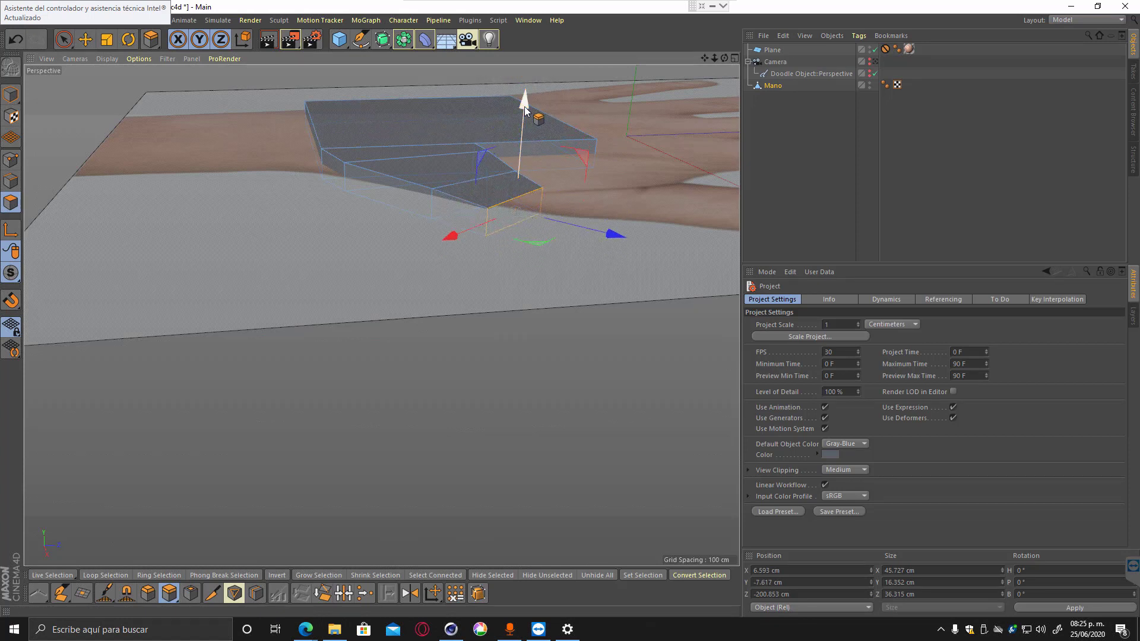
key("ctrl+z")
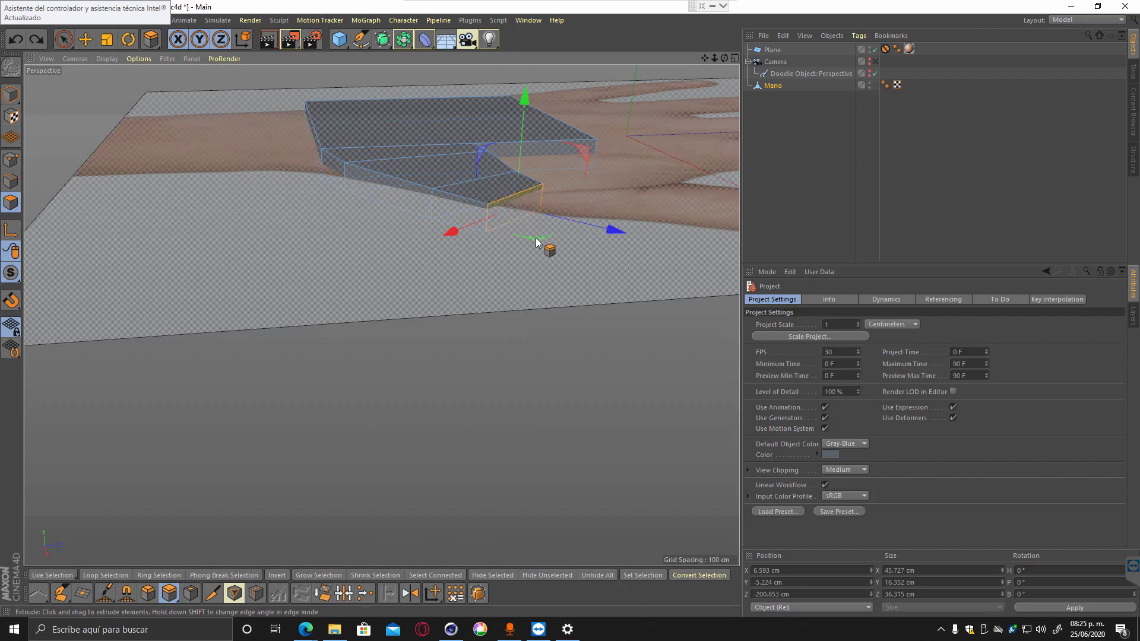
left_click_drag(537, 246, 644, 260)
left_click_drag(725, 59, 724, 26)
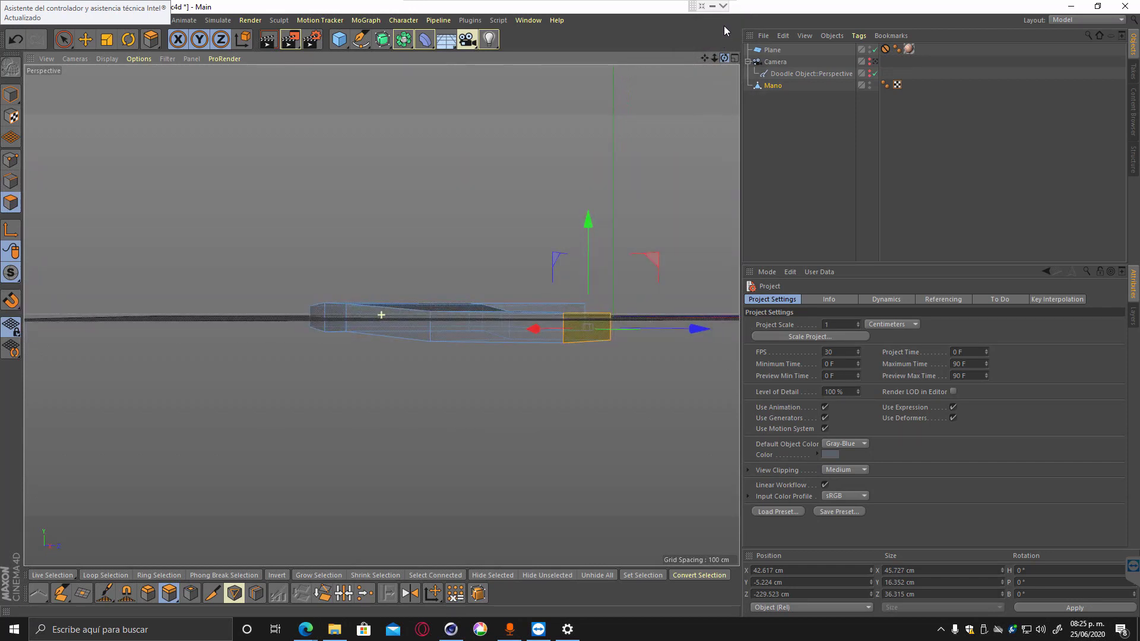
left_click_drag(725, 26, 724, 27)
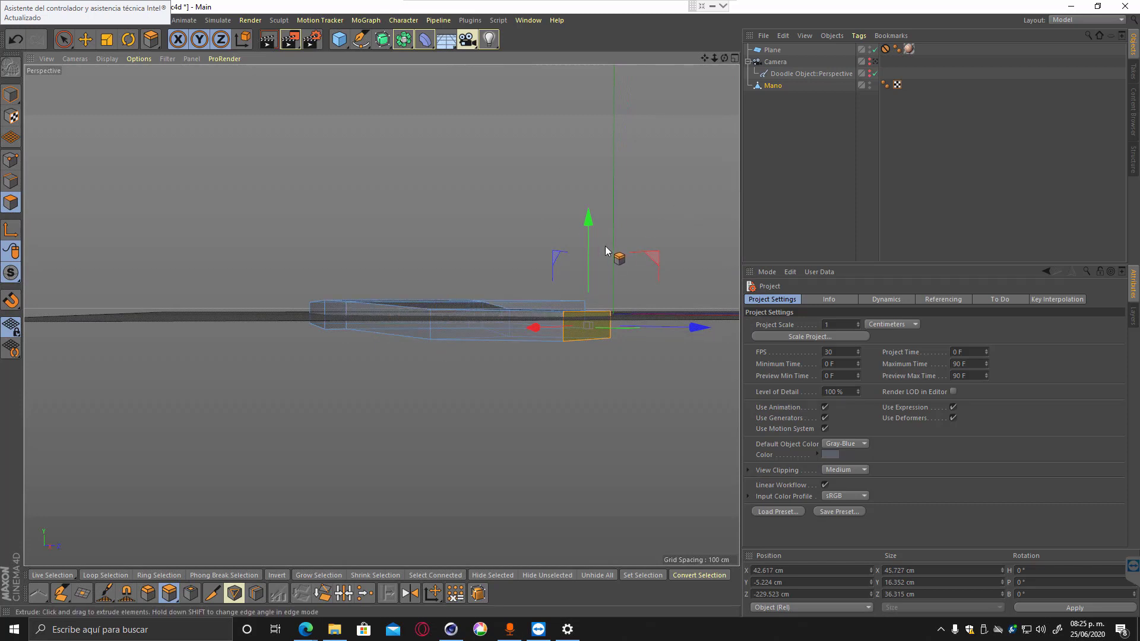
left_click_drag(683, 127, 677, 128)
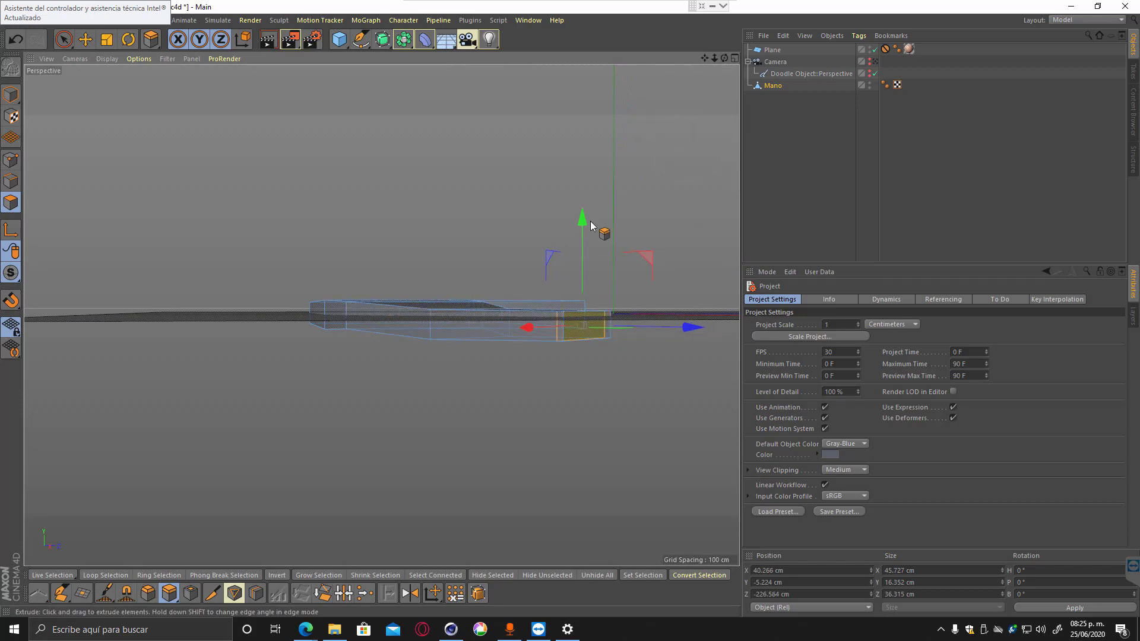
left_click_drag(587, 326, 628, 356)
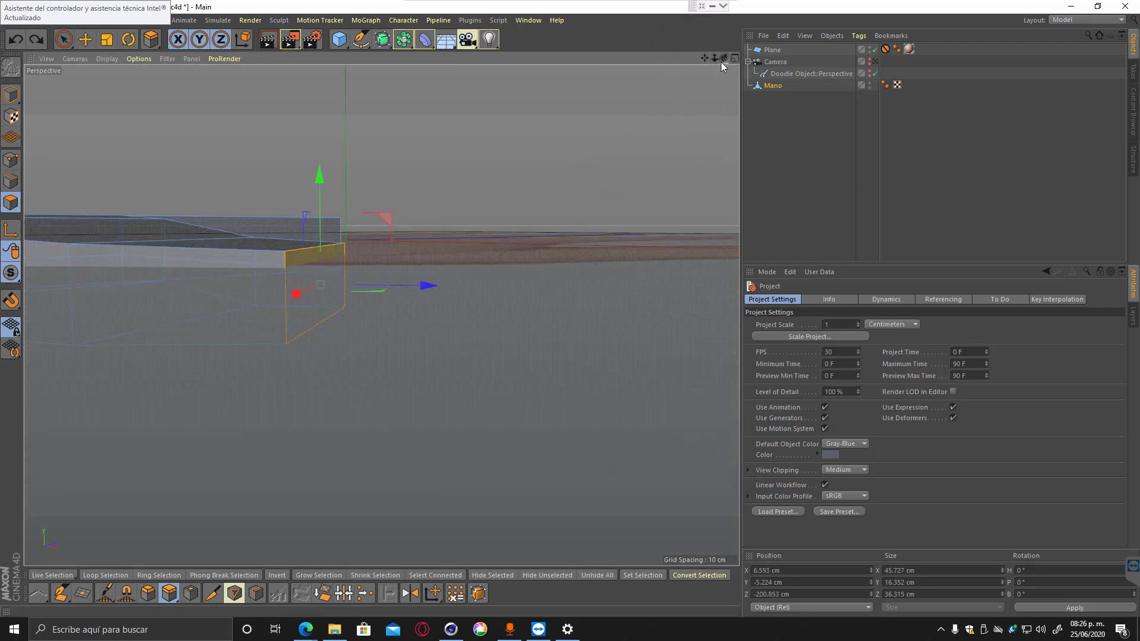
Select the upper polygons of the palm and thumb and scale them along Y to a flat 0 cm height.
left_click_drag(720, 61, 633, 123)
key("h")
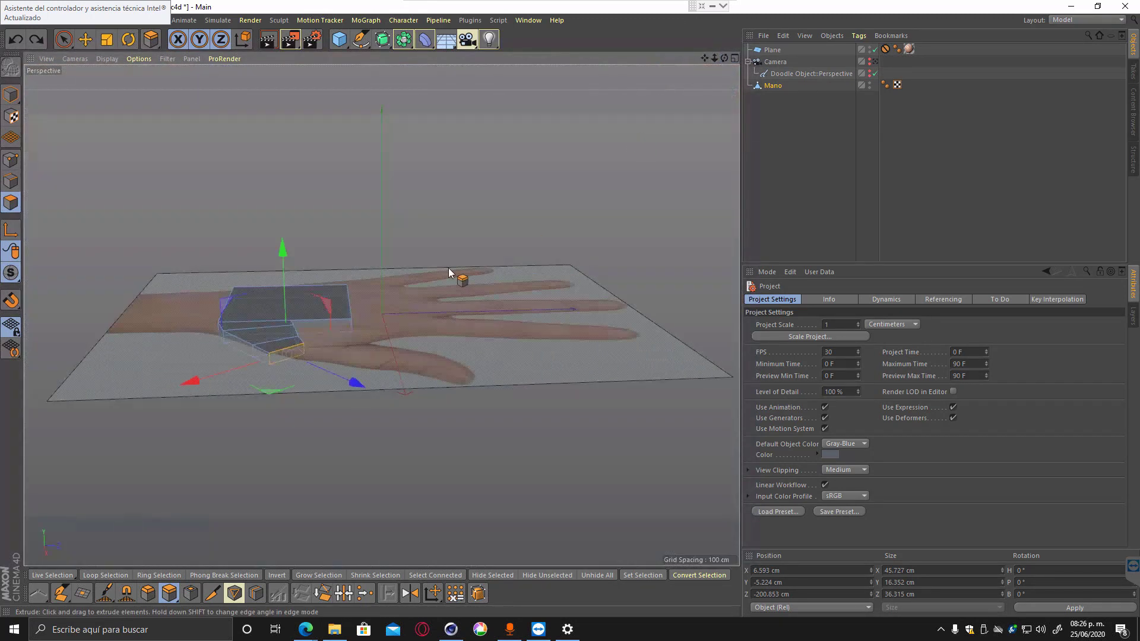
left_click(262, 302)
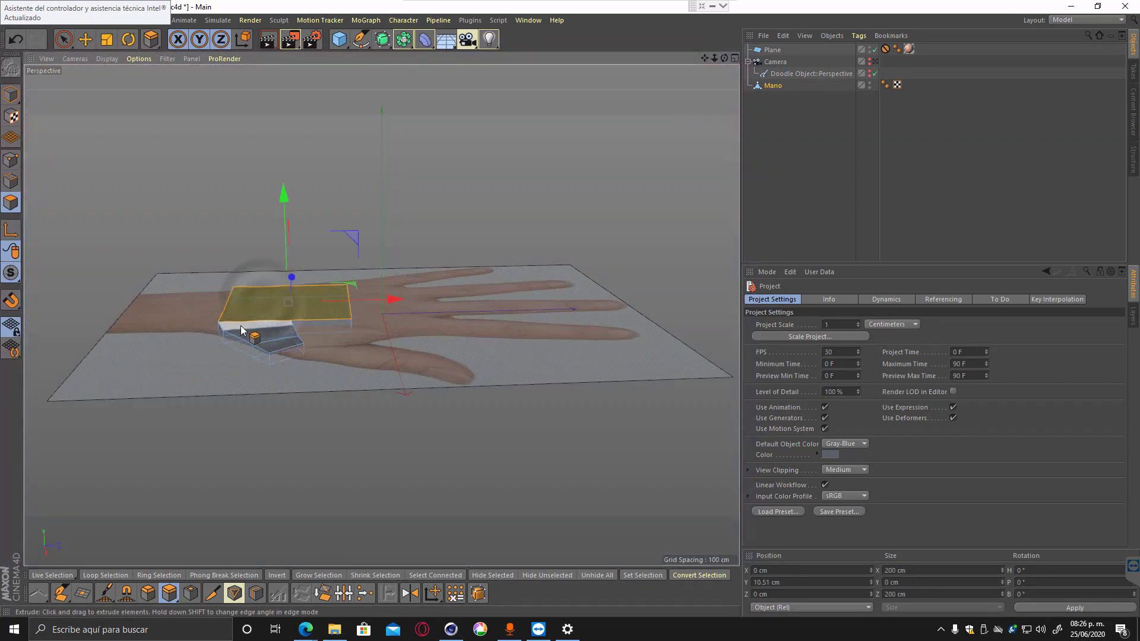
left_click(245, 326, "shift")
left_click(252, 337, "shift")
left_click(272, 348, "shift")
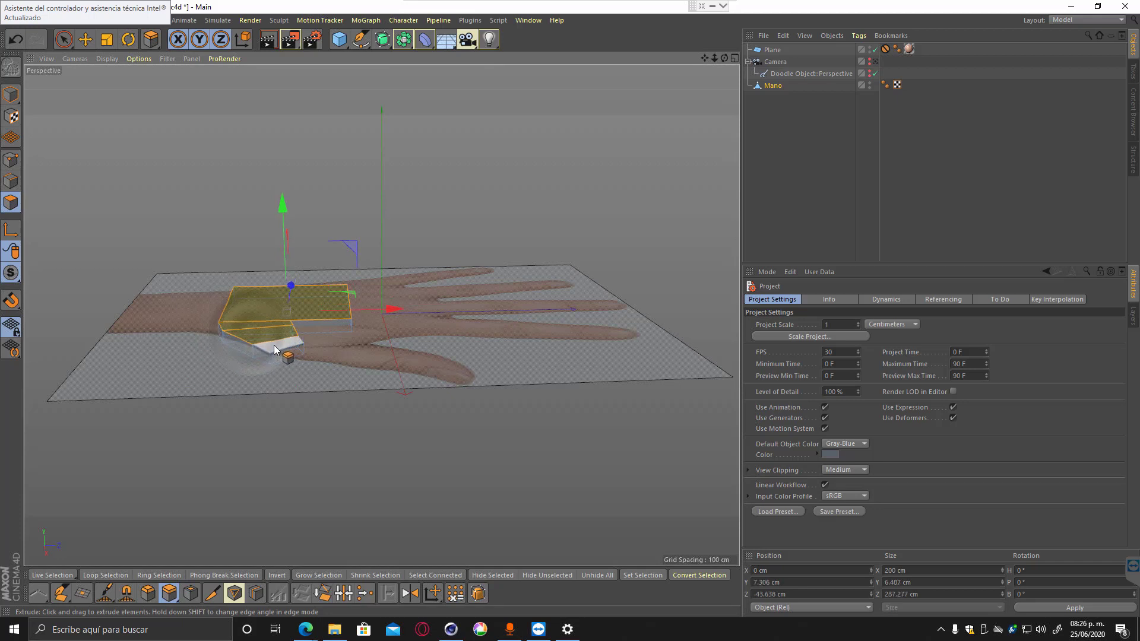
left_click(107, 39)
left_click_drag(282, 212, 285, 316)
left_click_drag(282, 227, 282, 316)
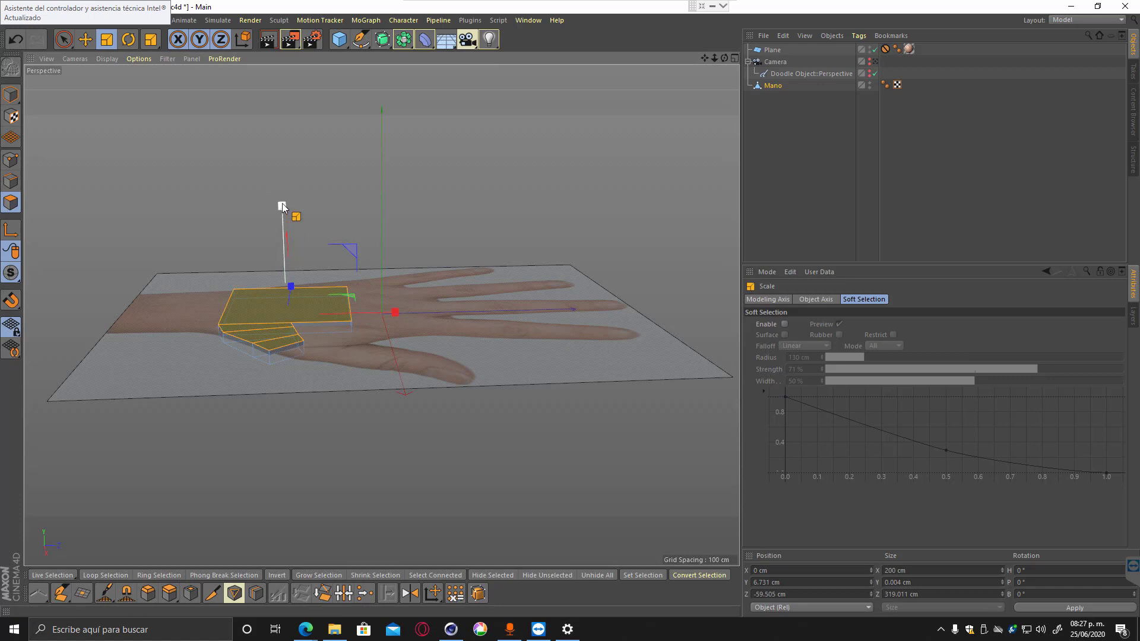
left_click_drag(283, 276, 284, 311)
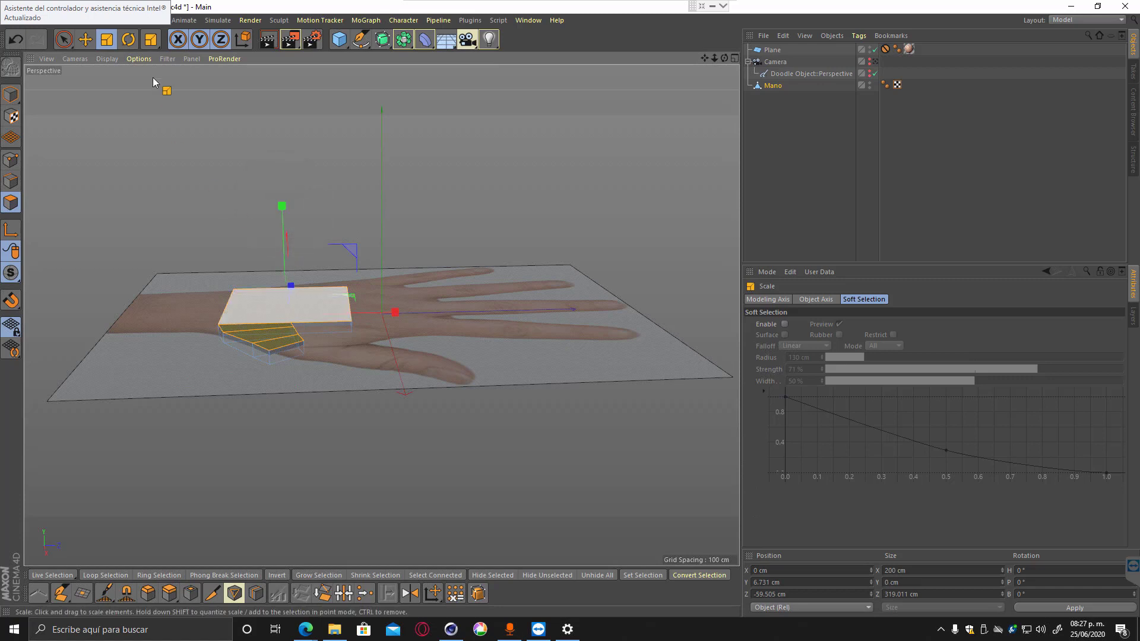
Enable soft selection with an 84 cm radius and move the thumb's end polygon outward along the pictured thumb.
left_click(85, 39)
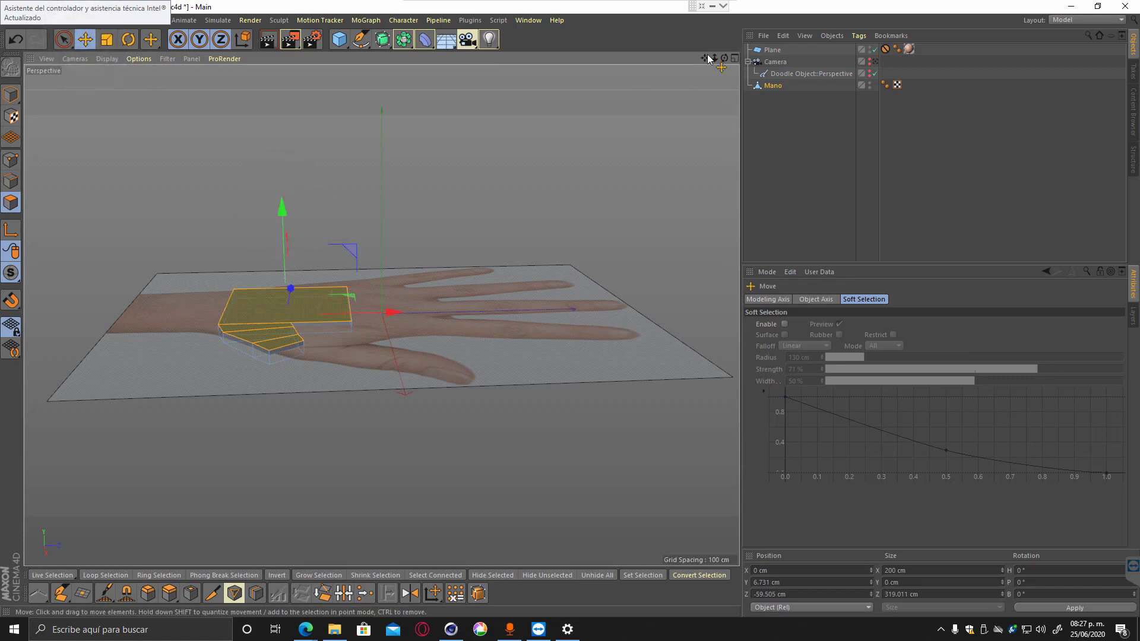
left_click_drag(724, 59, 689, 143)
scroll(361, 390, "up", 3)
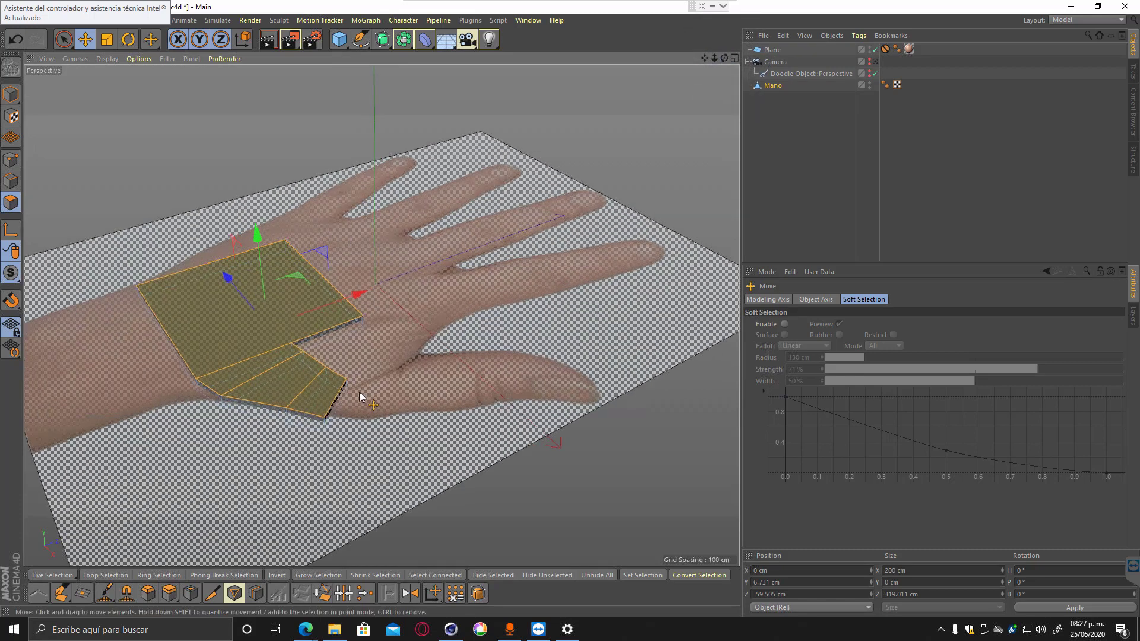
scroll(360, 397, "up", 3)
left_click(309, 417)
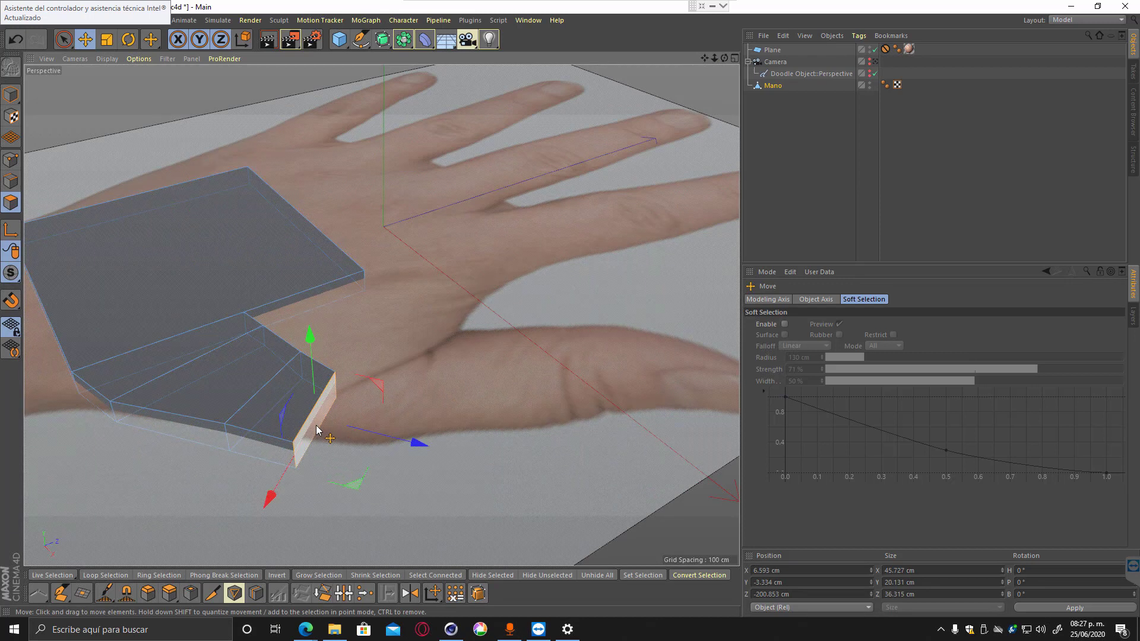
left_click(784, 325)
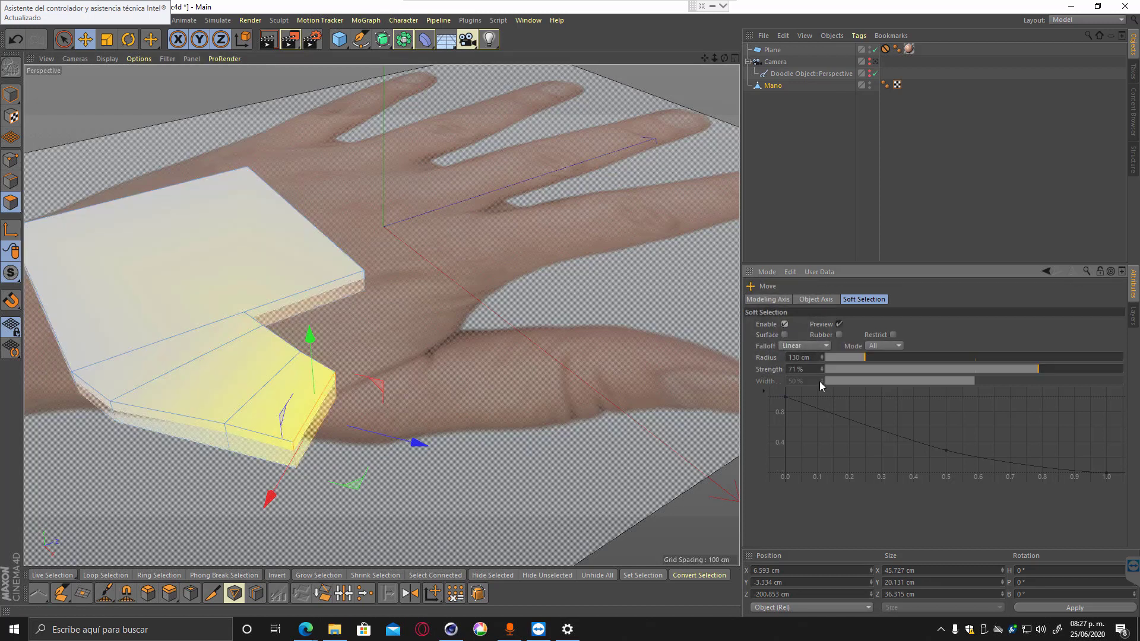
left_click_drag(856, 360, 850, 356)
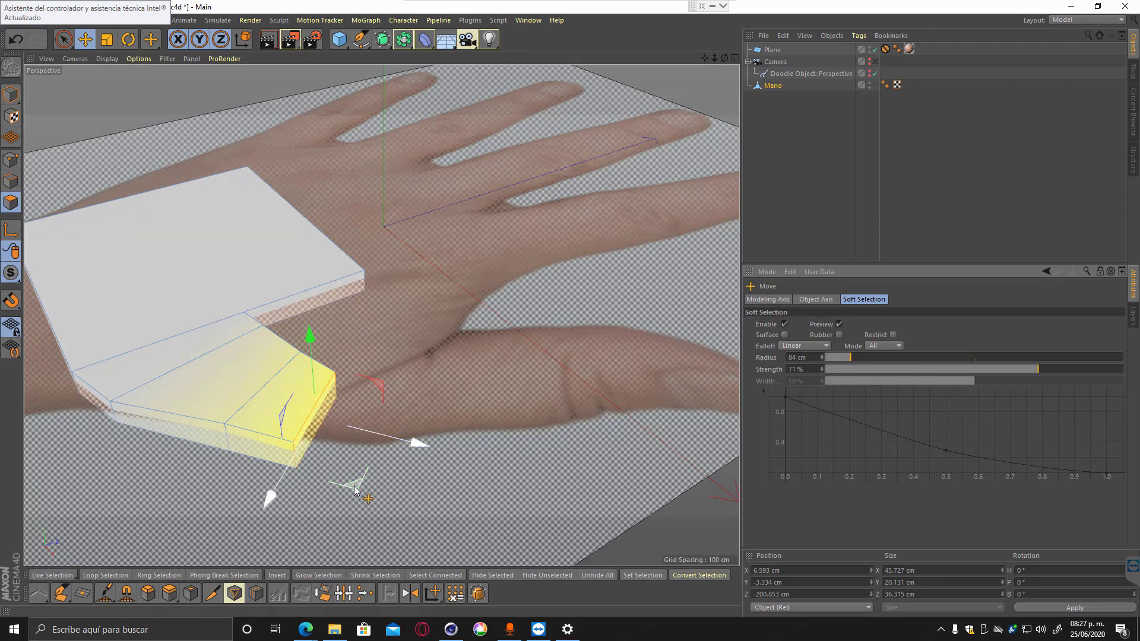
left_click_drag(357, 487, 687, 82)
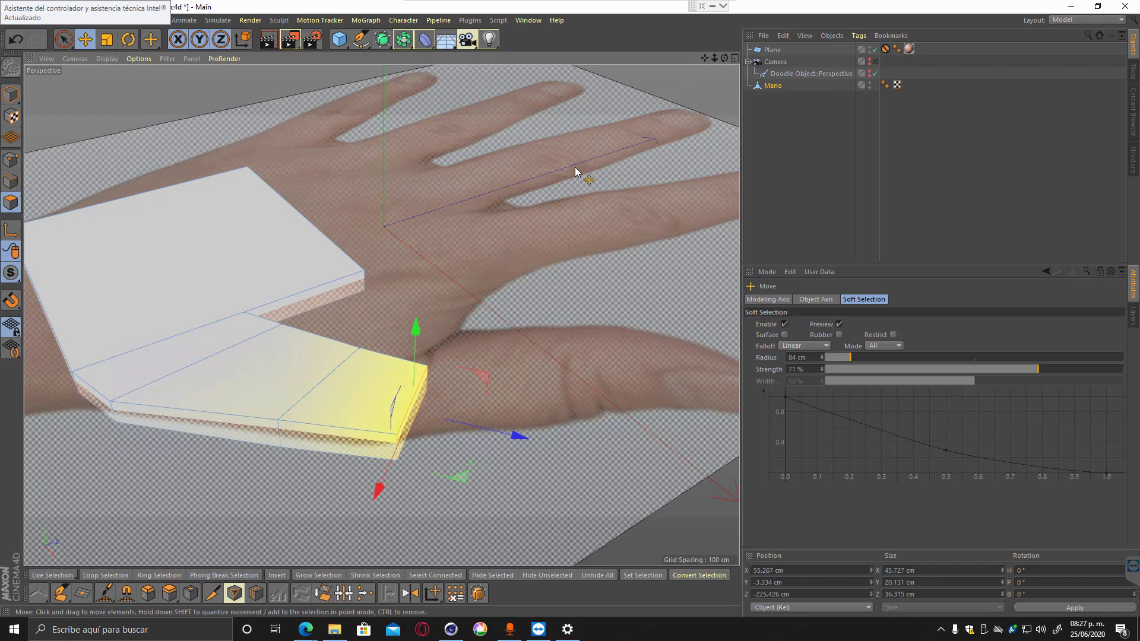
Show the Top view full size and set up Rectangle Selection on the mesh points with soft selection disabled.
middle_click(659, 112)
middle_click(611, 202)
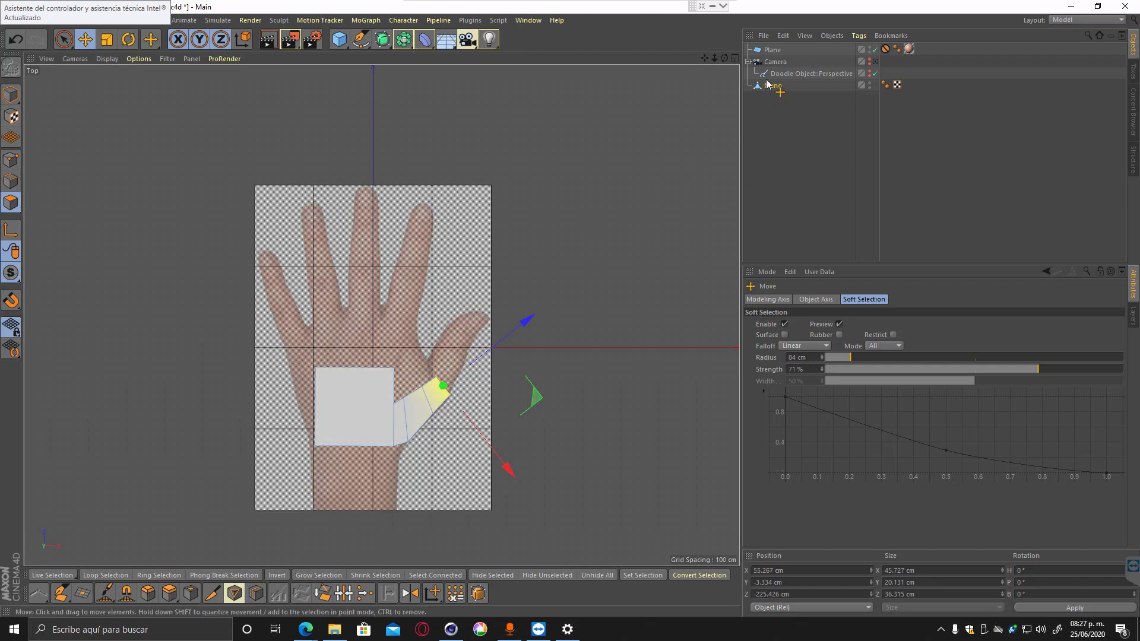
left_click(11, 95)
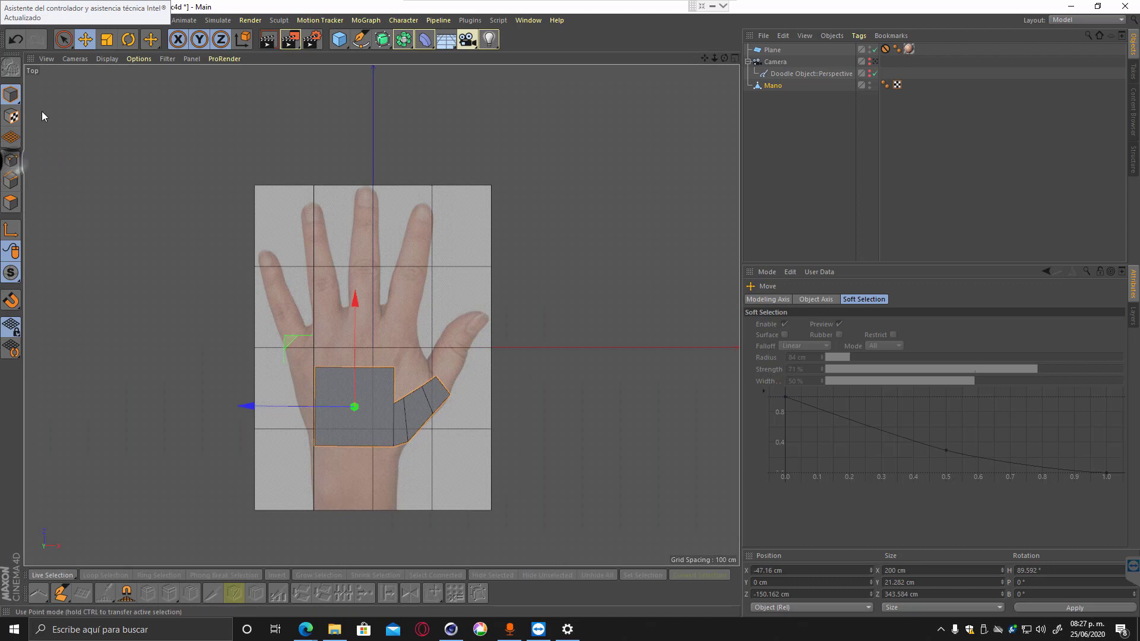
left_click(10, 159)
left_click(64, 39)
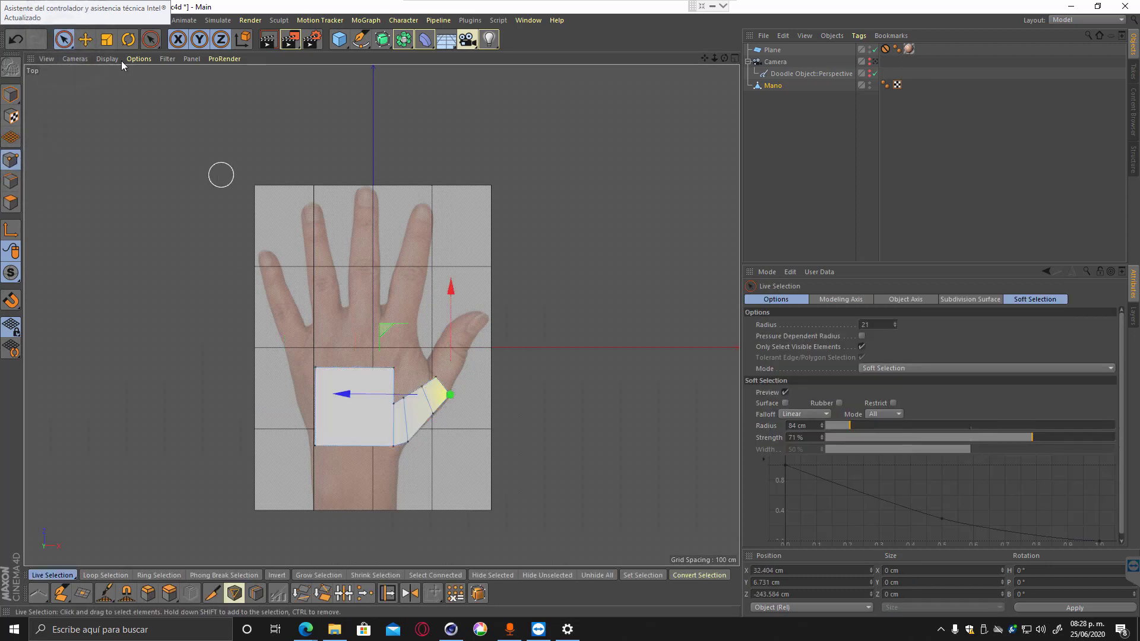
mouse_move(64, 40)
left_mouse_down()
mouse_move(95, 77)
mouse_move(118, 77)
left_mouse_up()
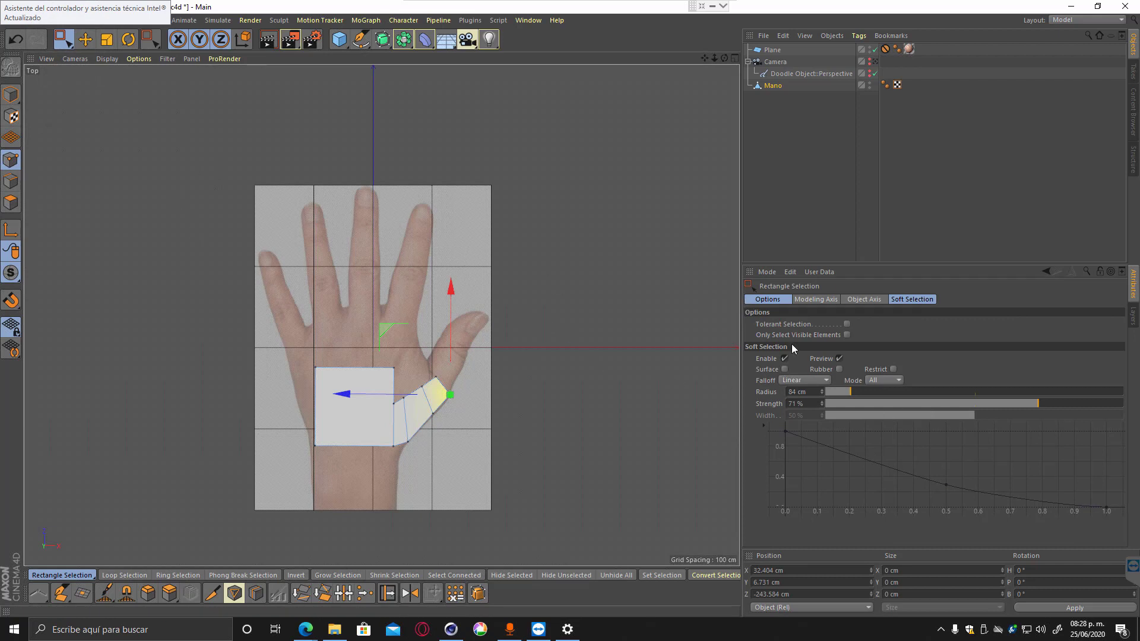
left_click(784, 360)
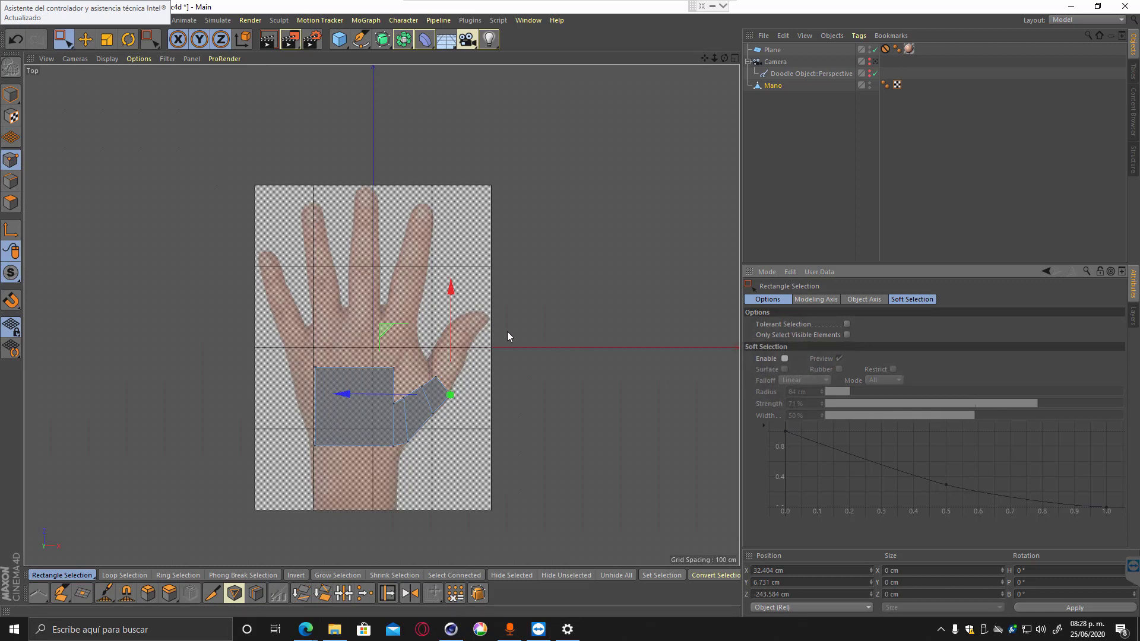
Move the thumb-side points out to the wrist's edge, and shift all of them except the wrist corner up along the hand.
left_click_drag(534, 324, 375, 469)
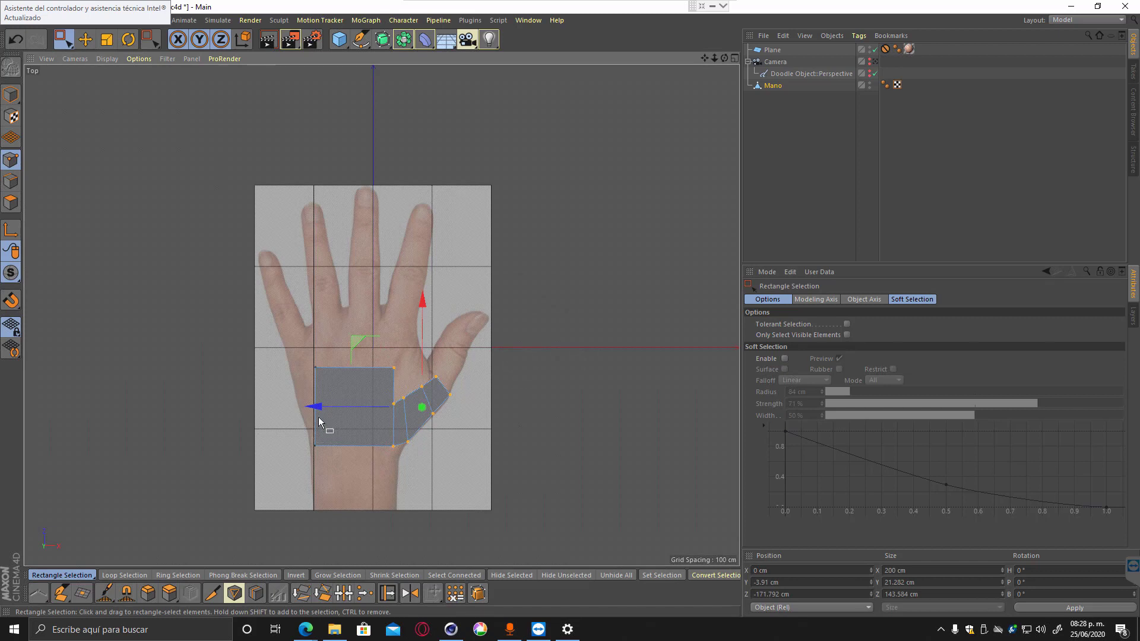
left_click_drag(327, 407, 329, 406)
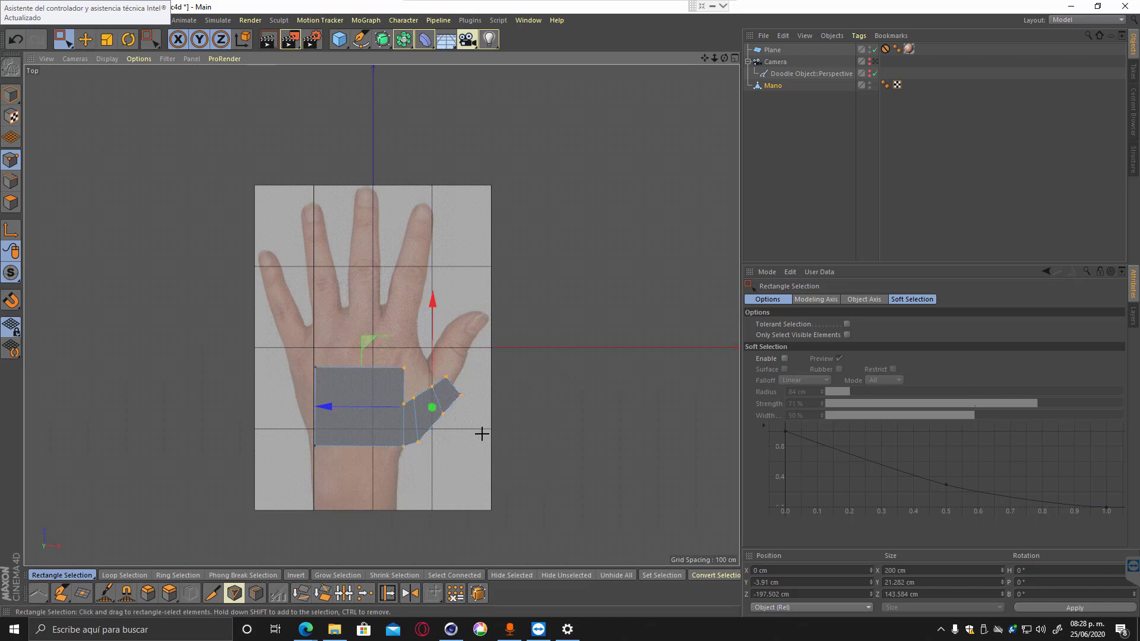
left_click_drag(521, 307, 373, 435)
left_click_drag(451, 460, 410, 434, "shift")
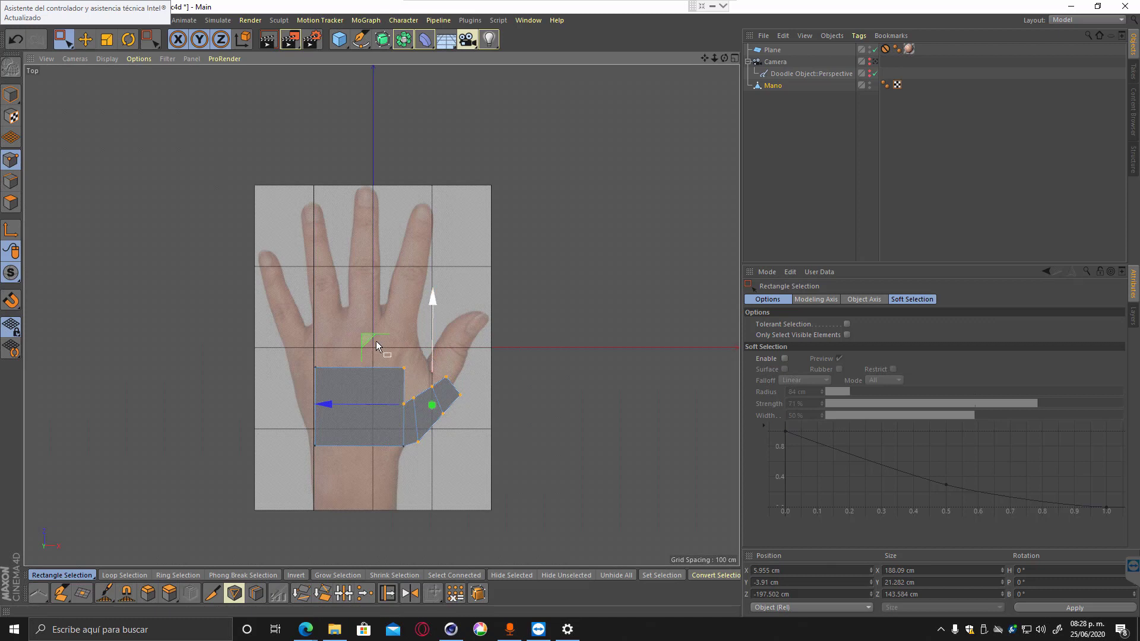
left_click_drag(365, 340, 376, 301)
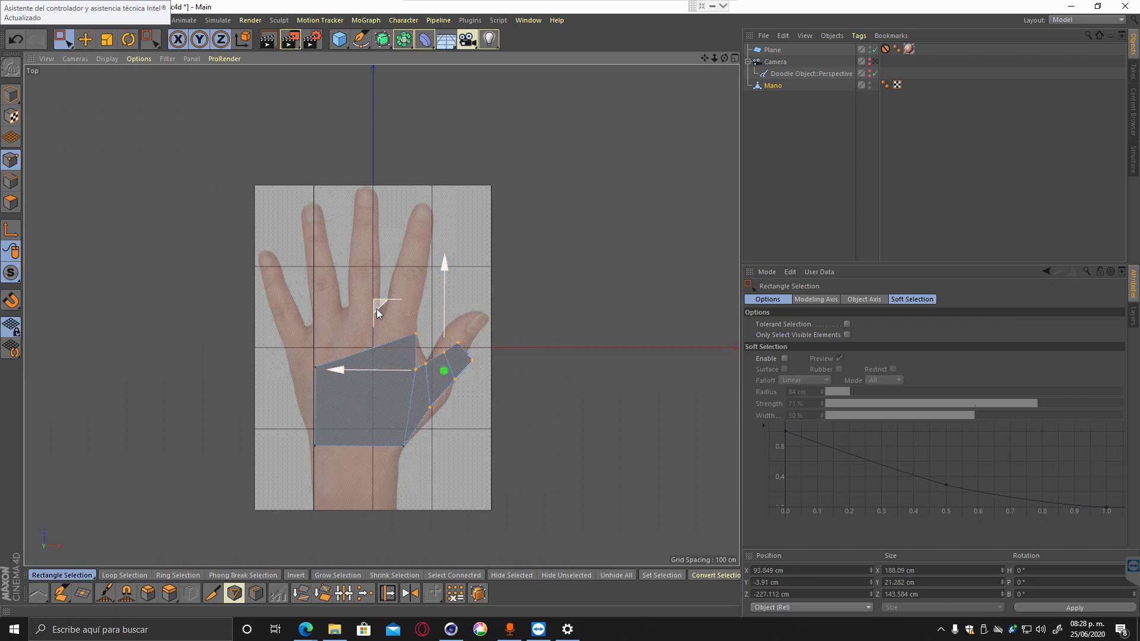
Move the thumb's outer base points onto the hand outline and nudge the little-finger-side points and index-side palm corner slightly outward.
left_click(433, 404)
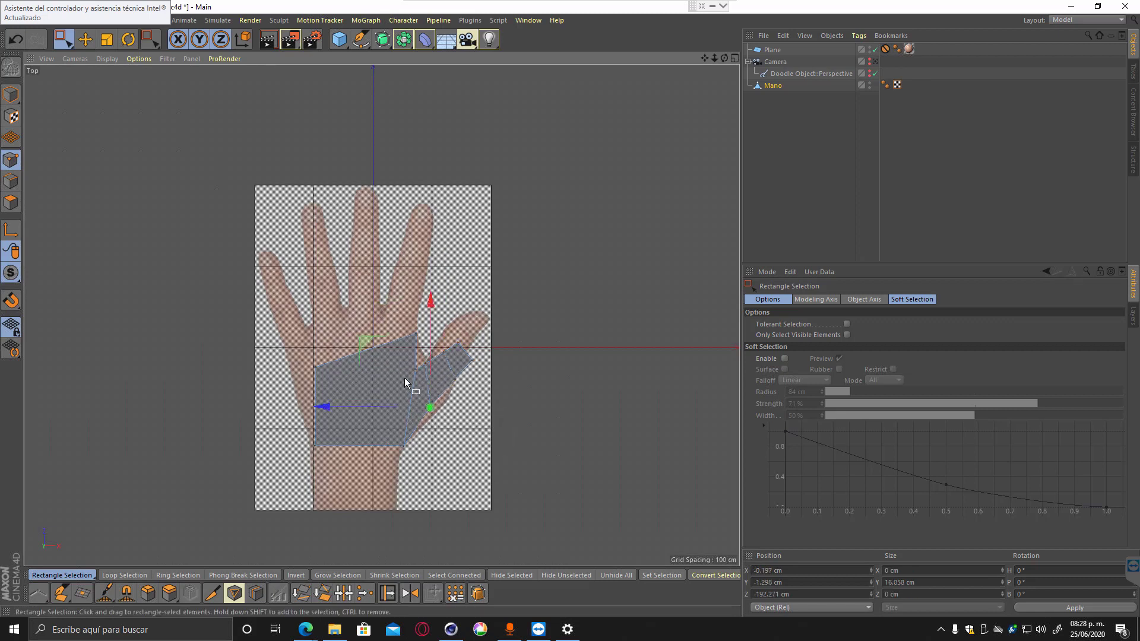
left_click_drag(374, 351, 381, 334)
mouse_move(257, 293)
left_mouse_down()
mouse_move(372, 373)
mouse_move(350, 462)
left_mouse_up()
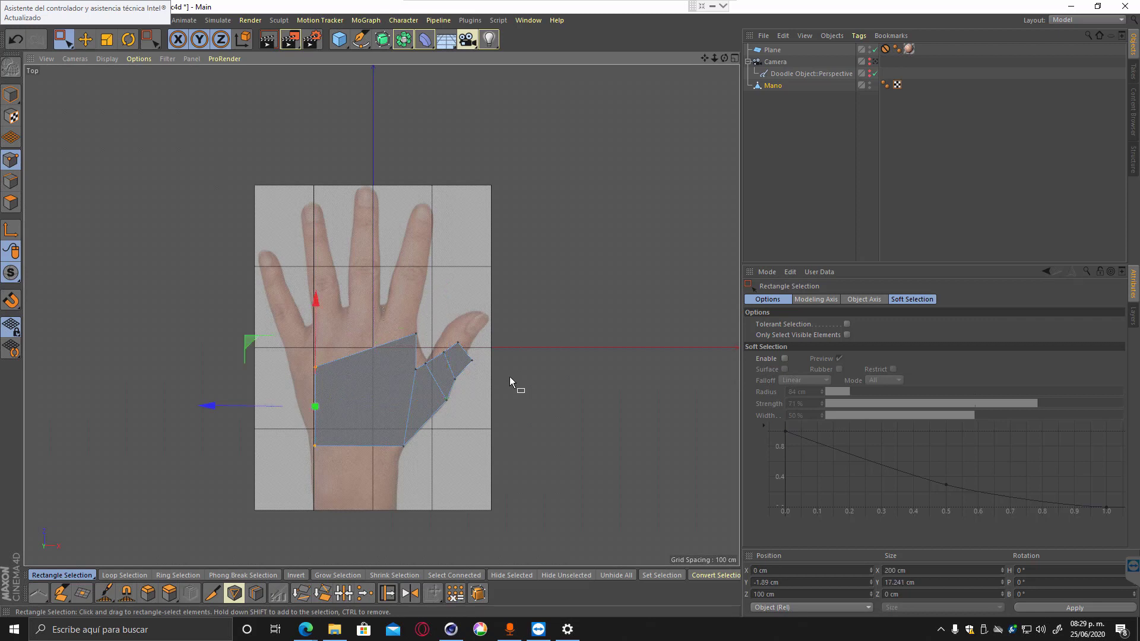
left_click_drag(374, 306, 425, 349, "shift")
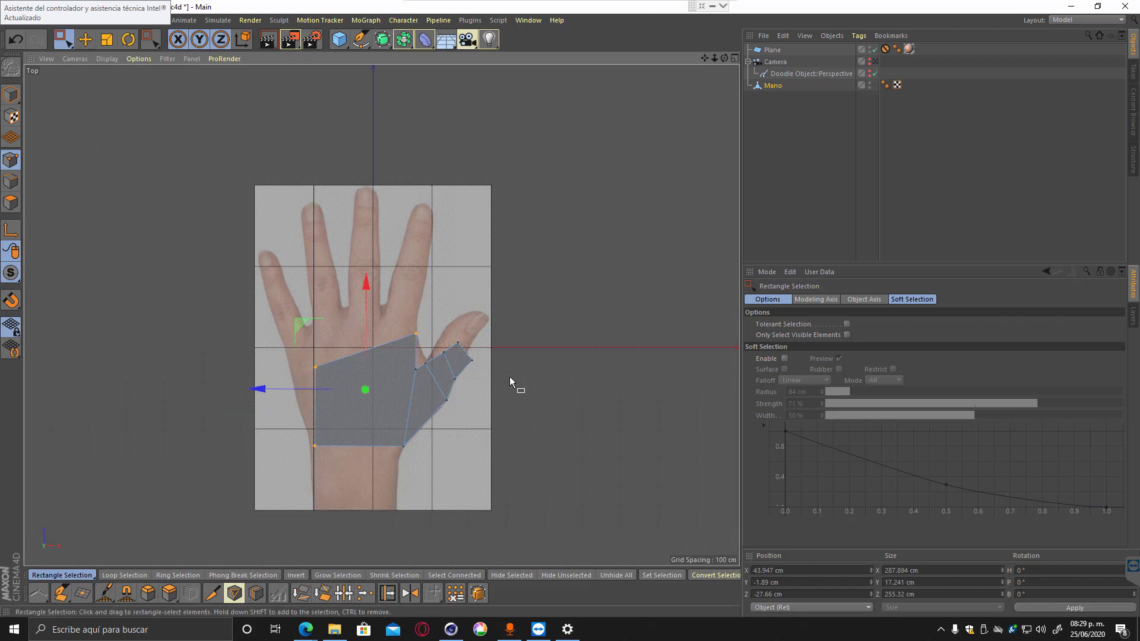
left_click_drag(365, 390, 360, 386)
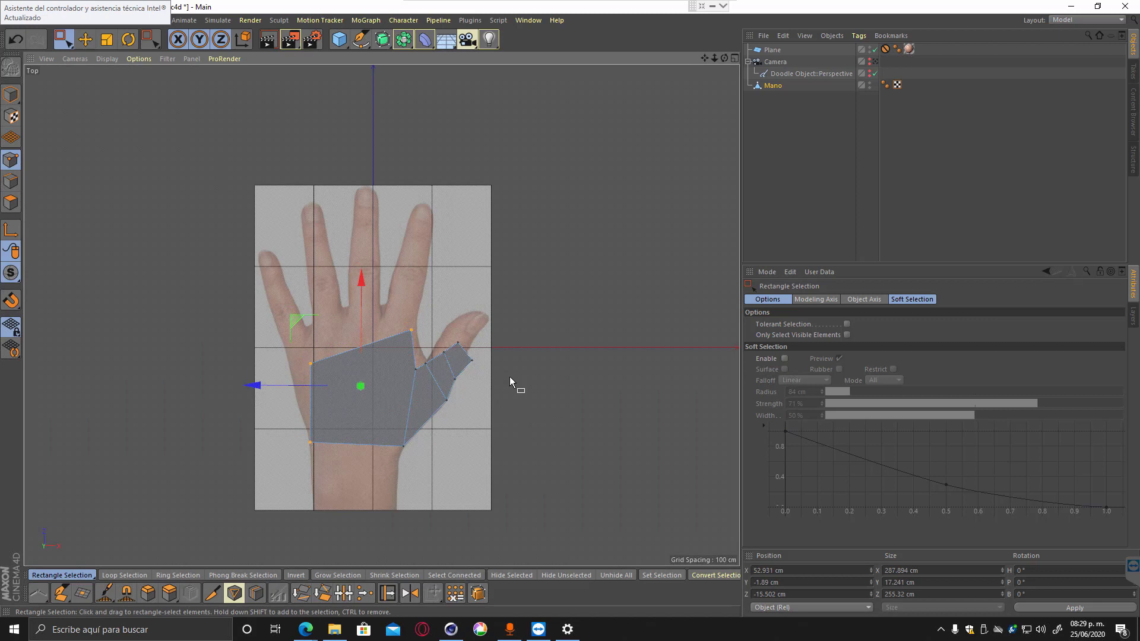
Move the palm's upper corner points to the base of the little finger and the base of the index finger.
left_click(11, 181)
left_click(11, 159)
left_click(310, 364)
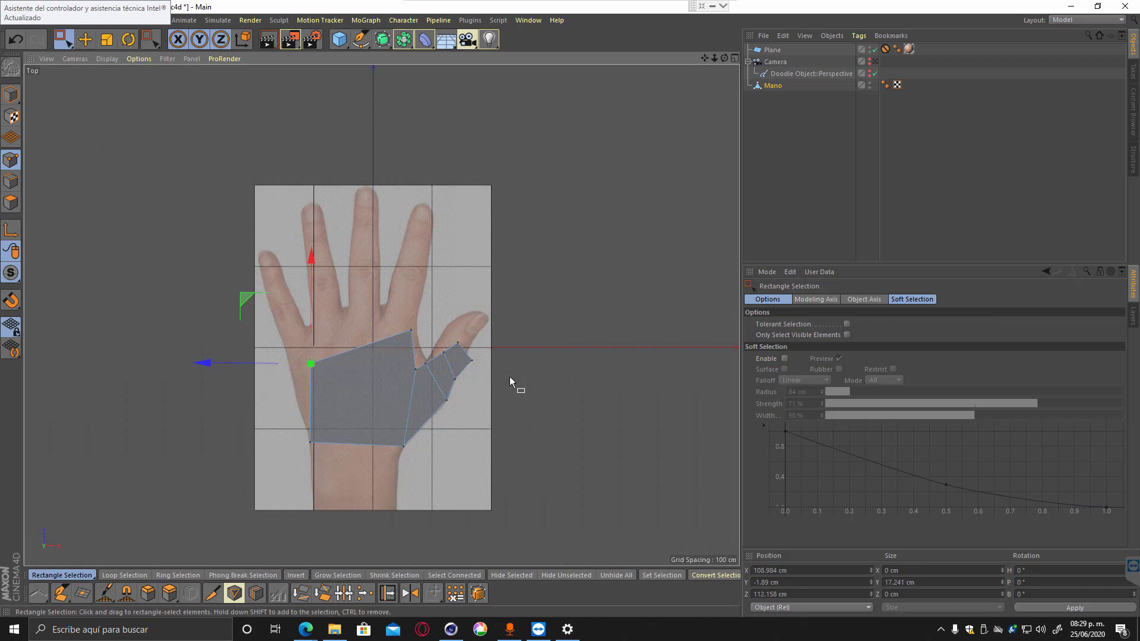
left_click_drag(310, 363, 283, 336)
left_click(411, 330)
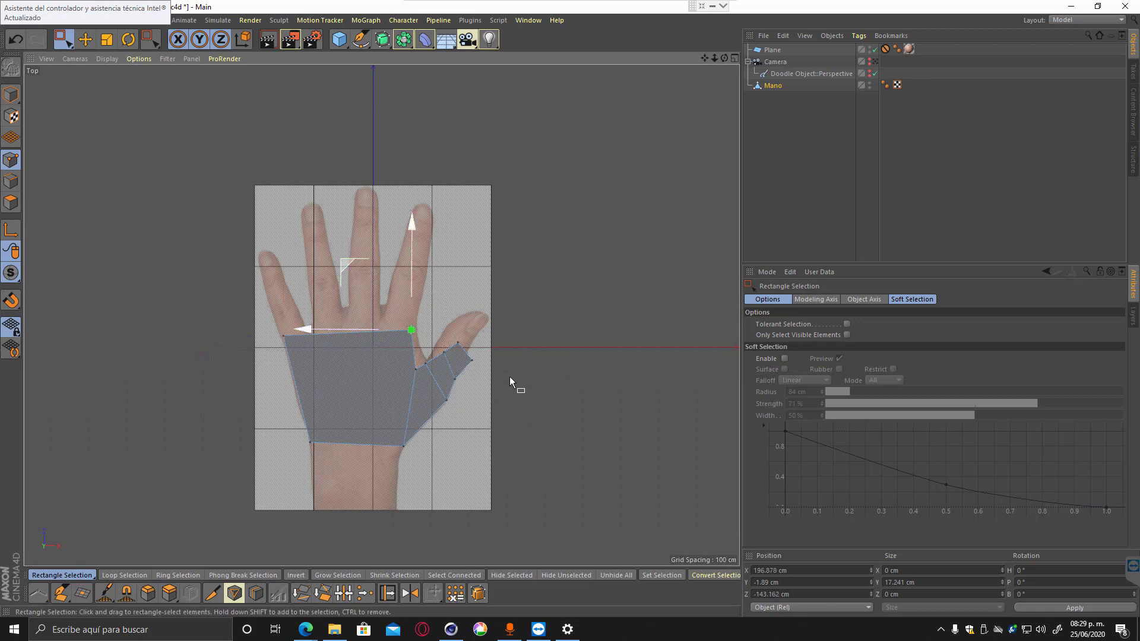
left_click_drag(411, 330, 414, 313)
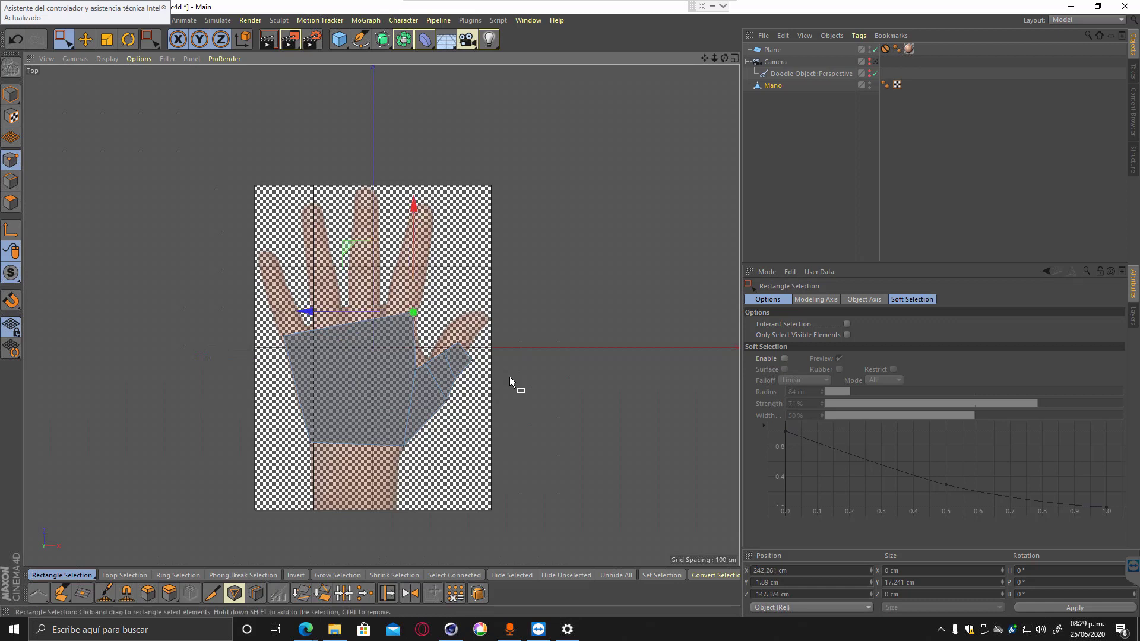
Try raising the points where palm and thumb meet and shifting the palm's index-side corner, and undo both moves.
scroll(509, 376, "up", 10)
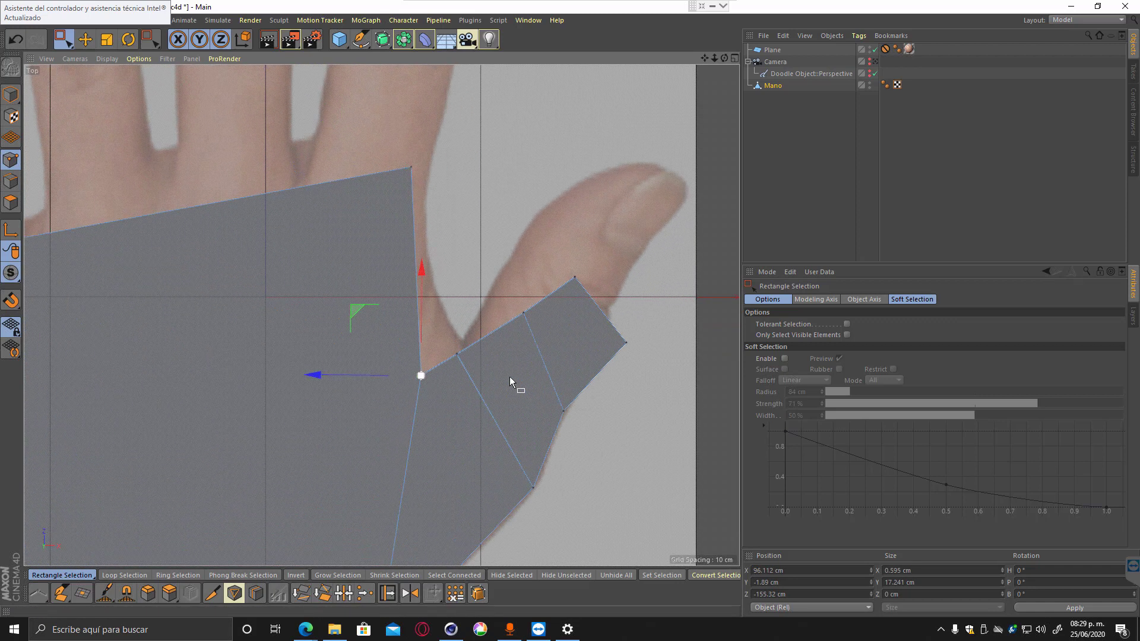
left_click_drag(422, 268, 421, 167)
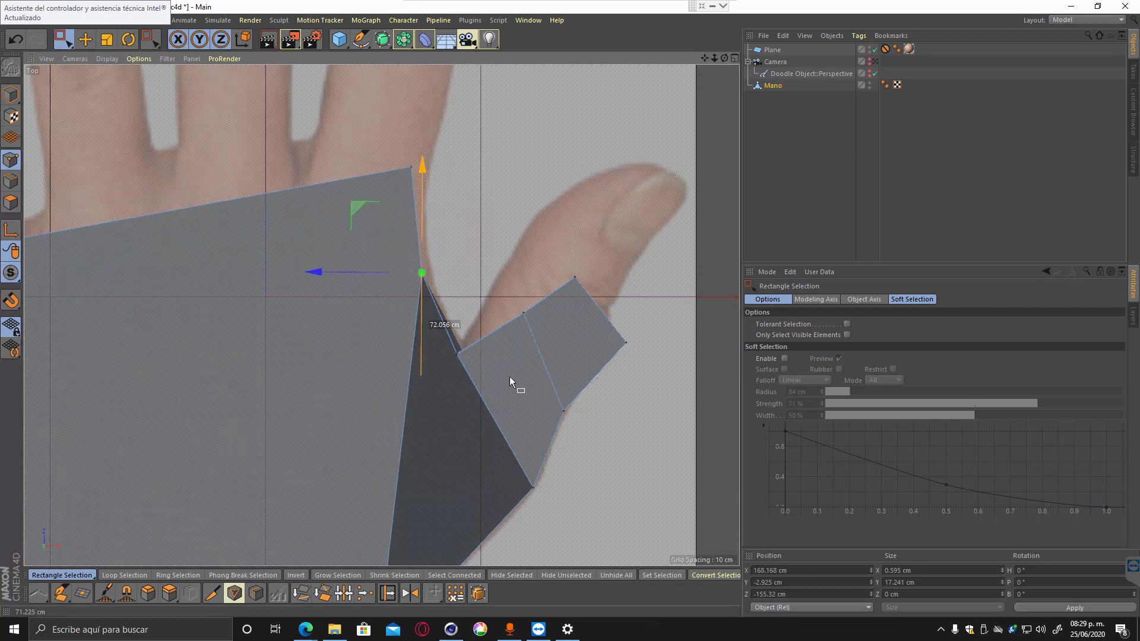
left_click(412, 166)
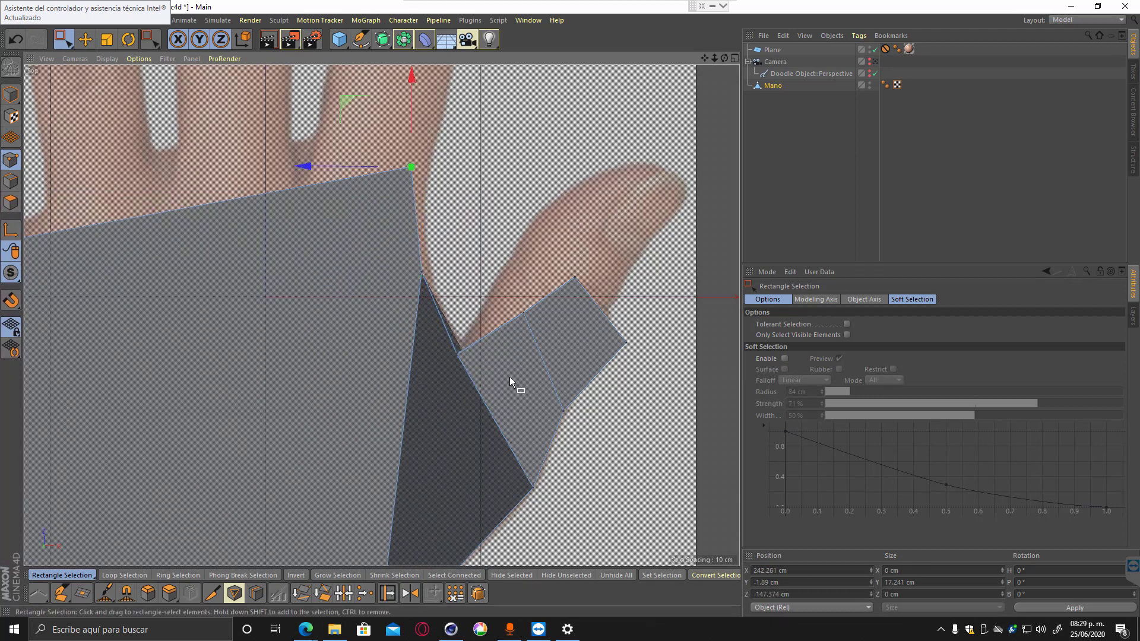
left_click_drag(356, 167, 366, 158)
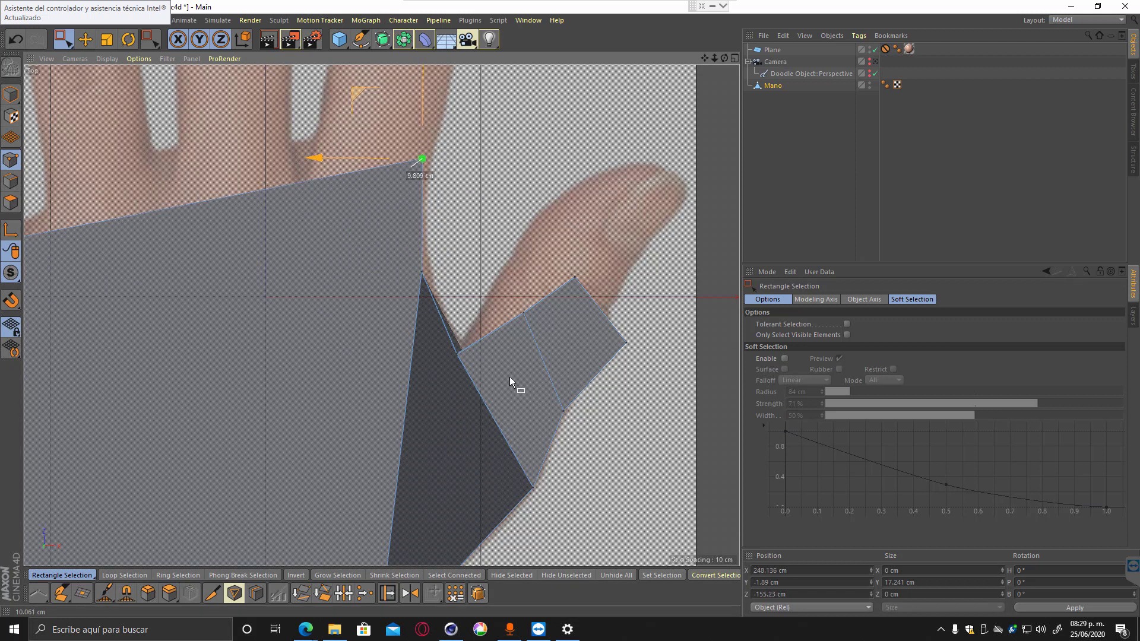
key("ctrl+z")
key("ctrl+z")
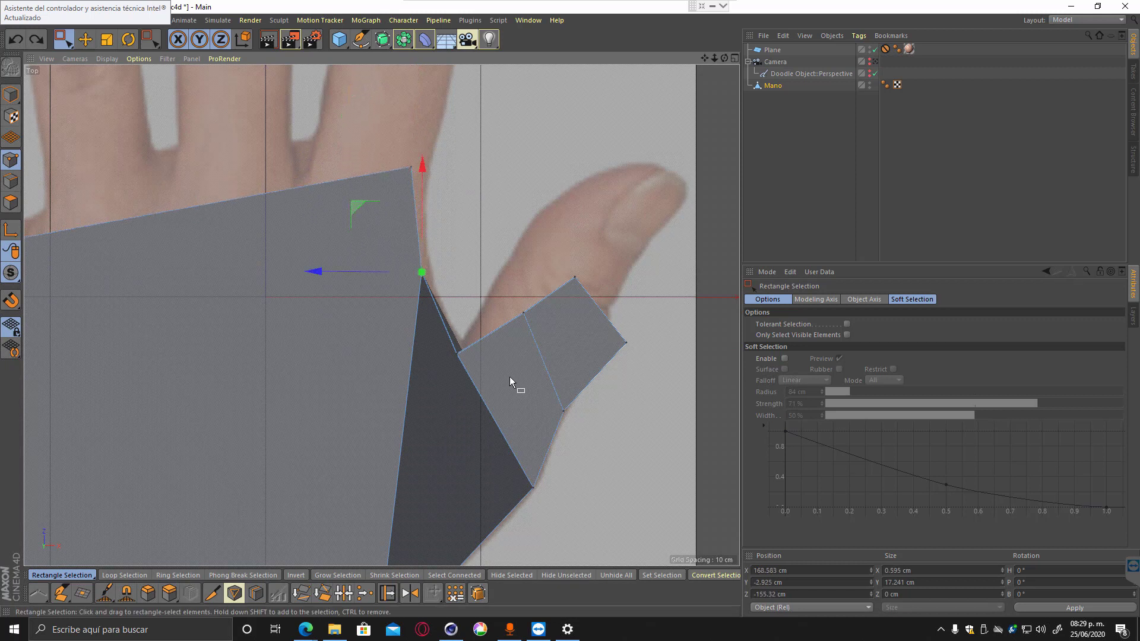
key("ctrl+z")
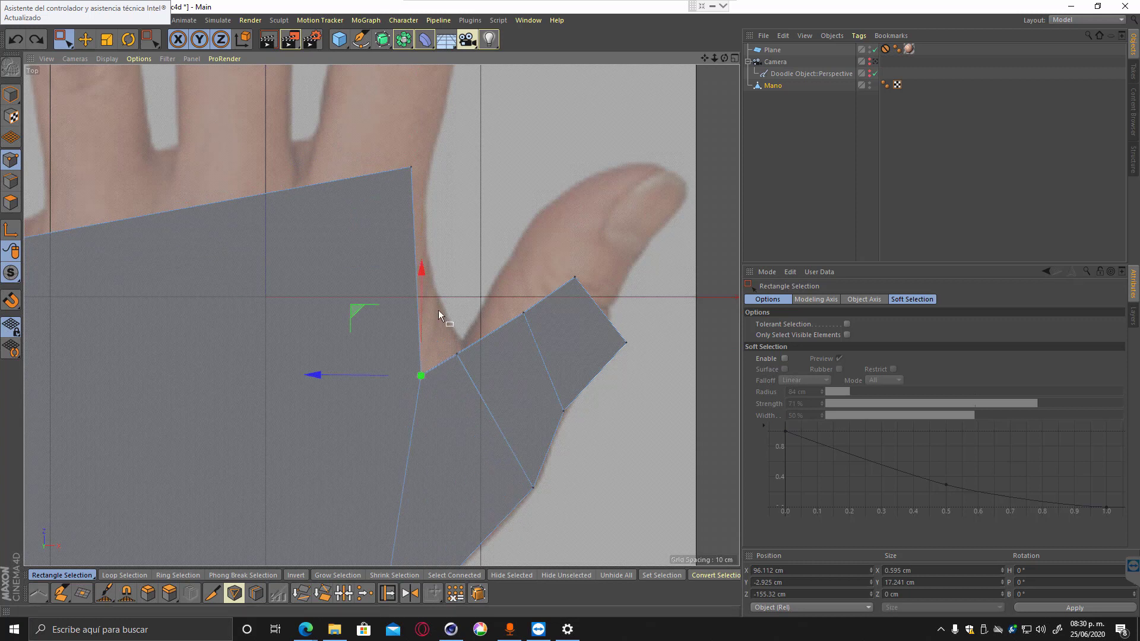
Try moving the palm corner points beside the thumb up and outward toward the gap between index finger and thumb.
left_click_drag(371, 349, 459, 406)
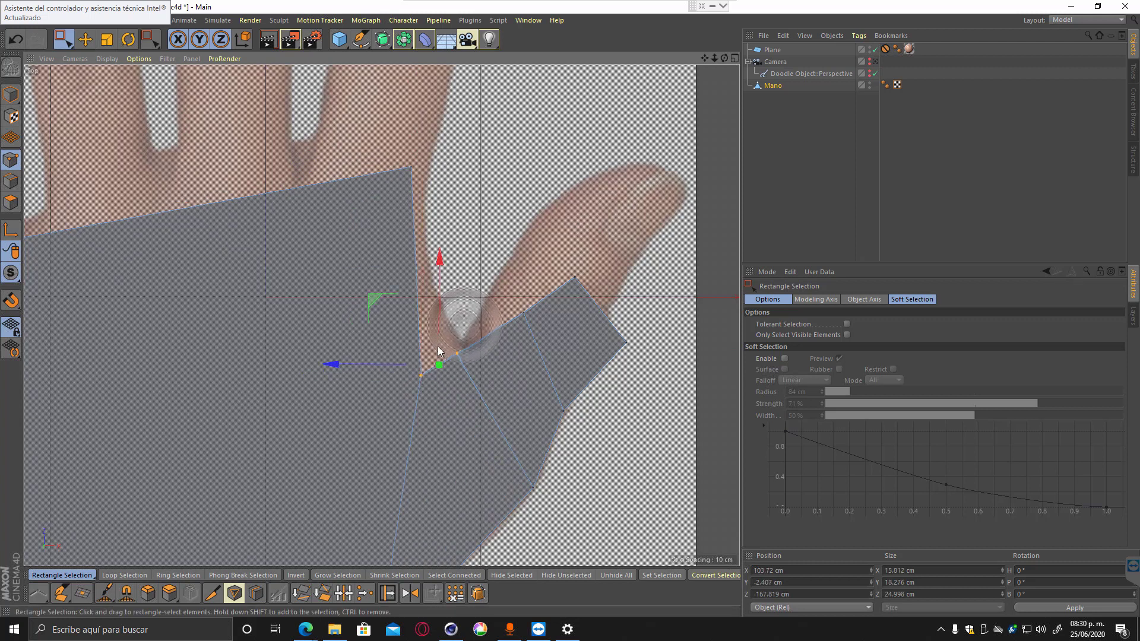
left_click_drag(370, 348, 433, 407)
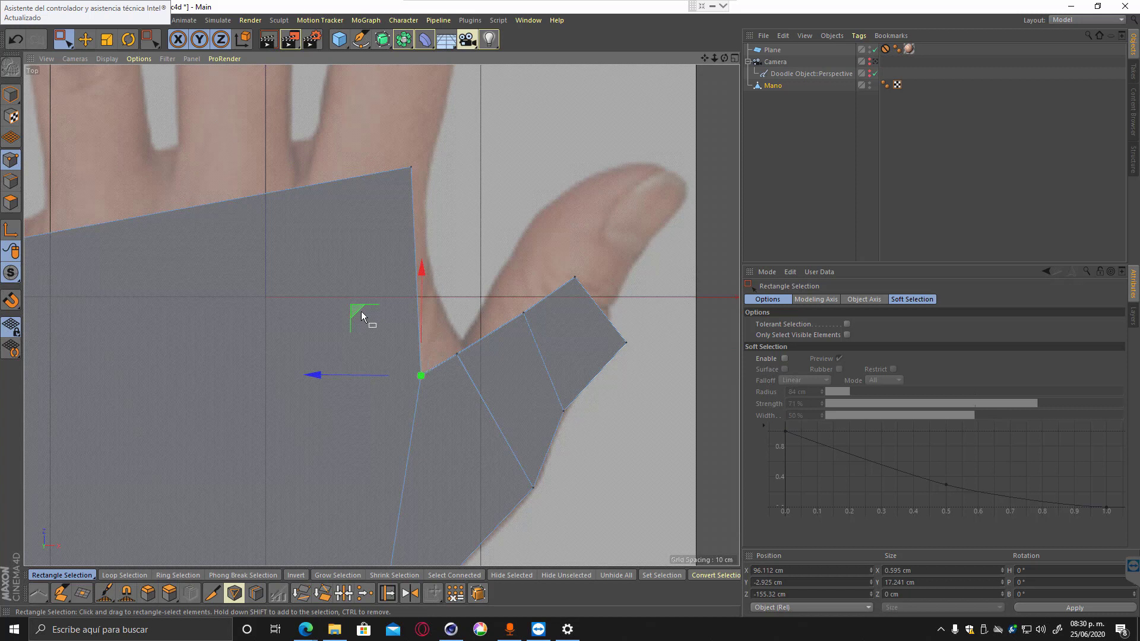
left_click_drag(361, 311, 410, 234)
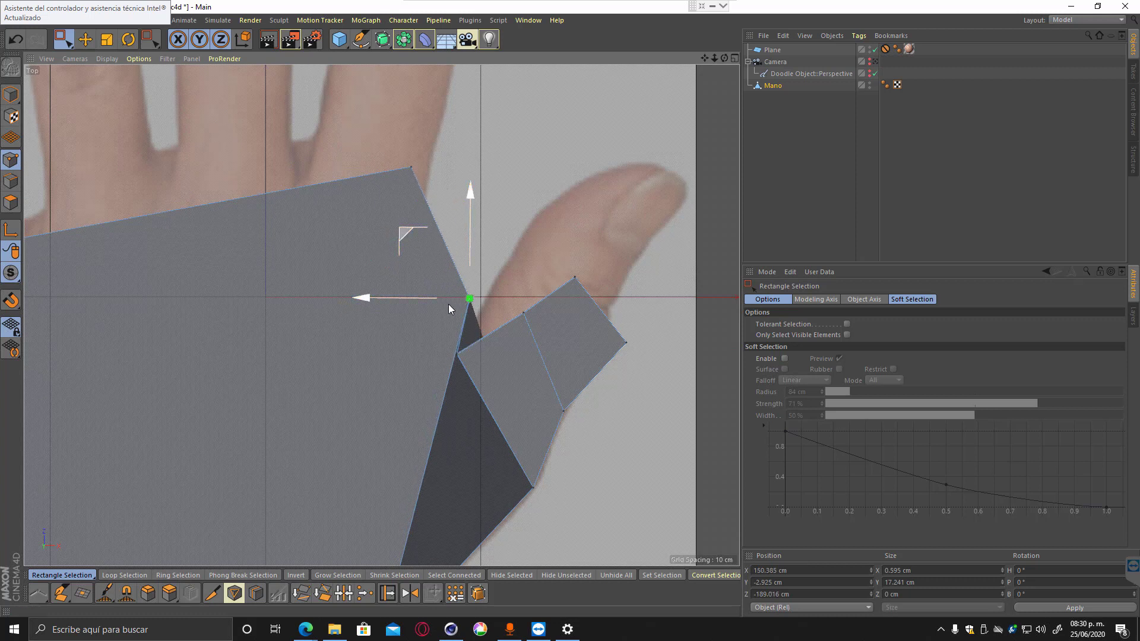
Examine the junction between palm and thumb in the Perspective view, checking its dividing edge and the thumb's inner base point.
middle_click(461, 358)
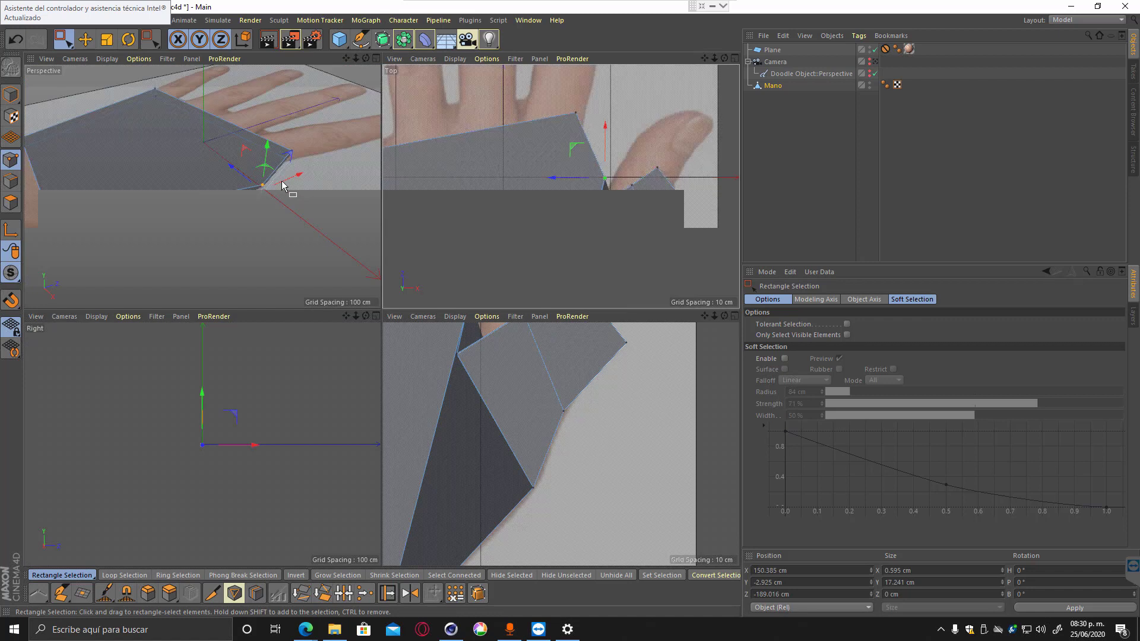
middle_click(281, 218)
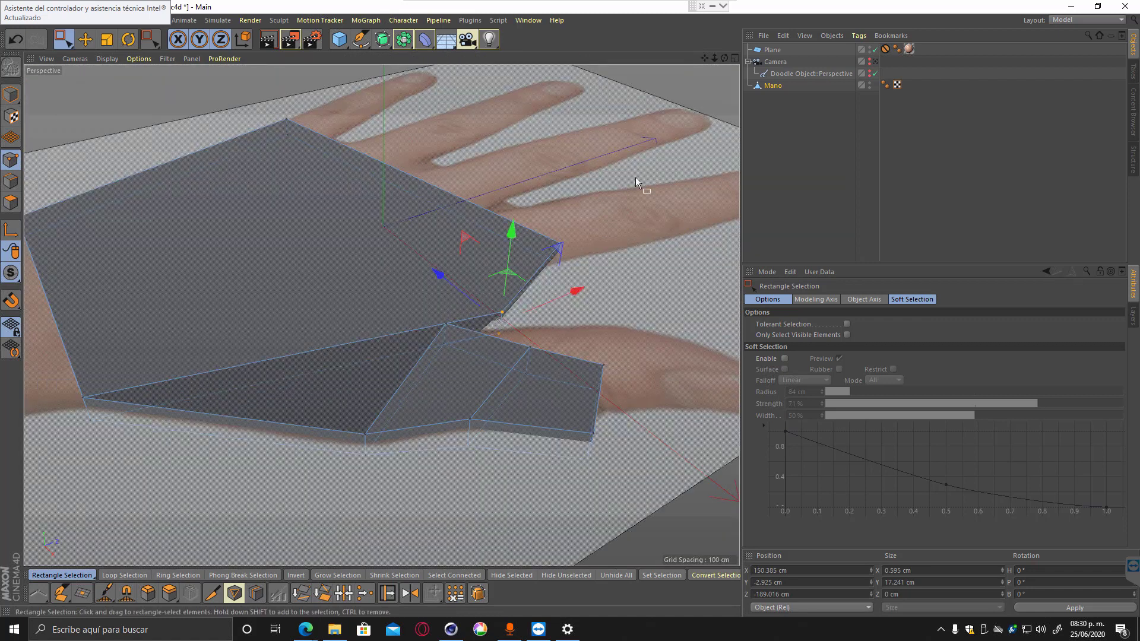
left_click_drag(723, 58, 542, 69)
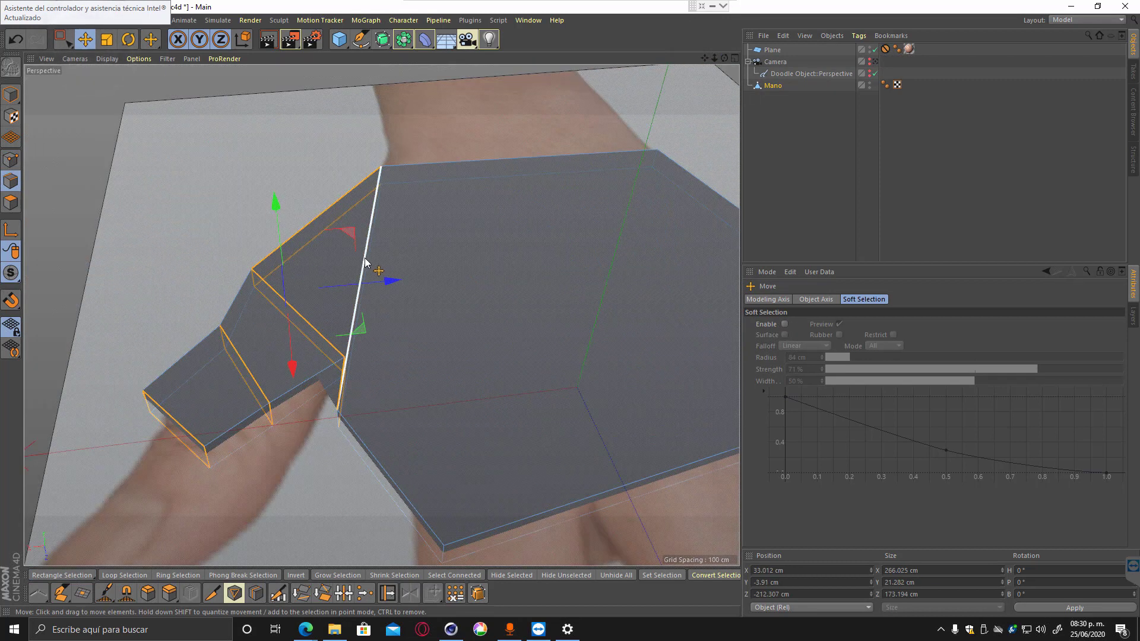
left_click(365, 264)
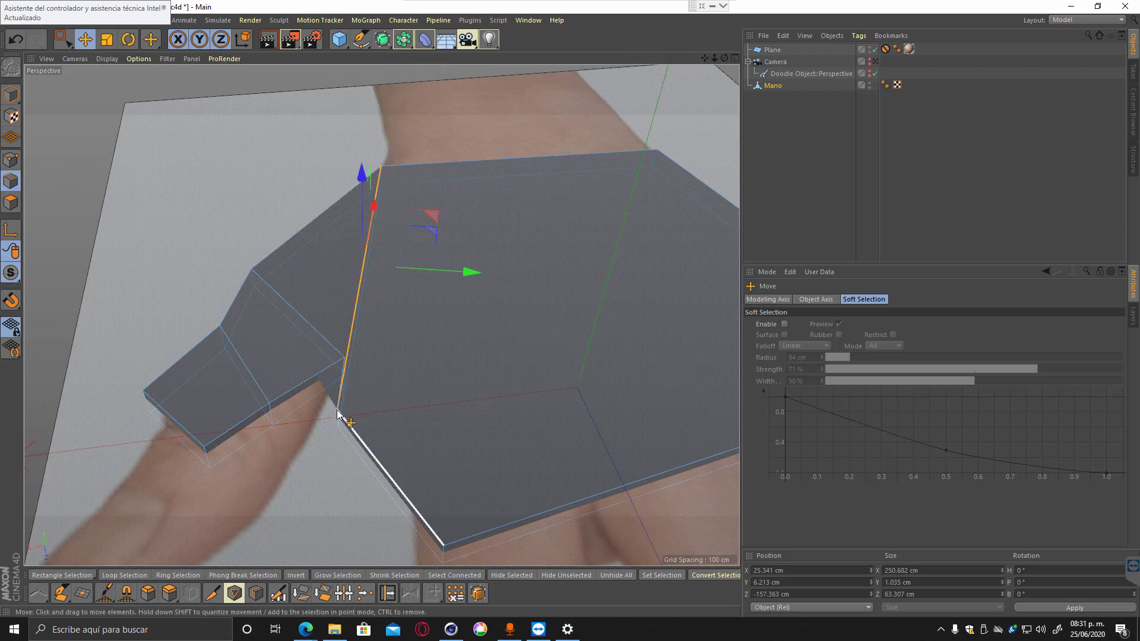
left_click(11, 159)
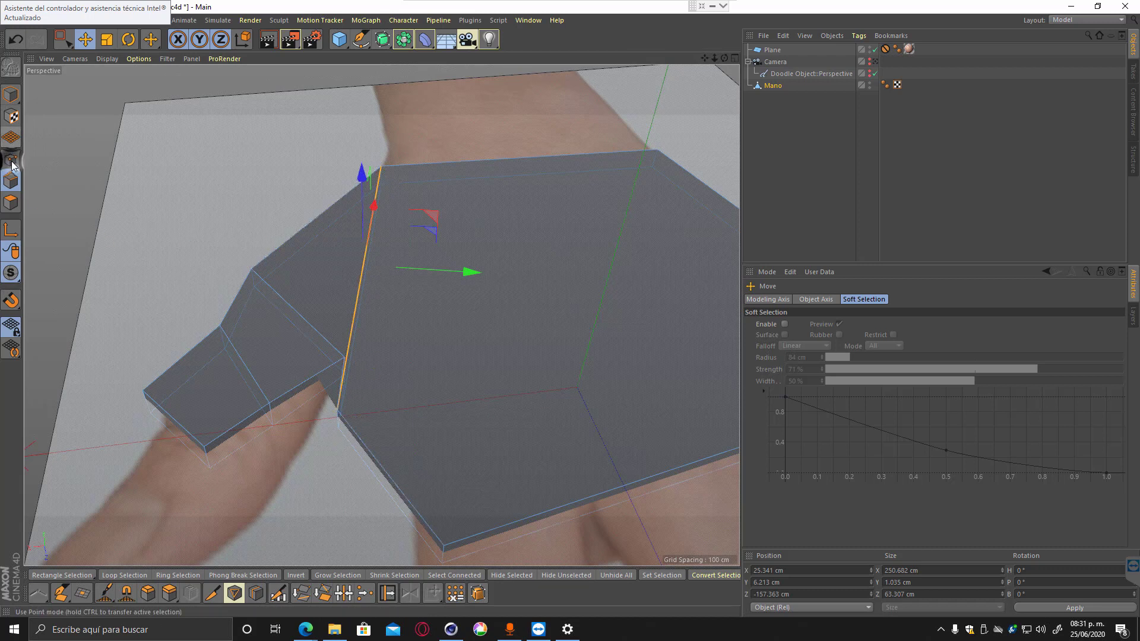
left_click(345, 359)
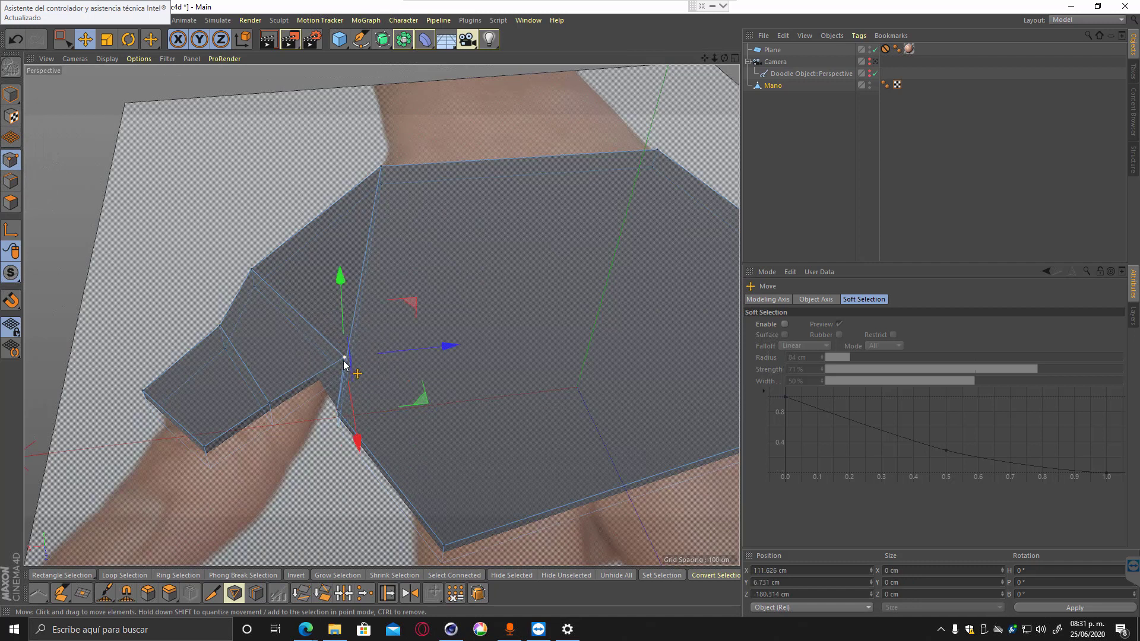
middle_click(428, 262)
middle_click(571, 226)
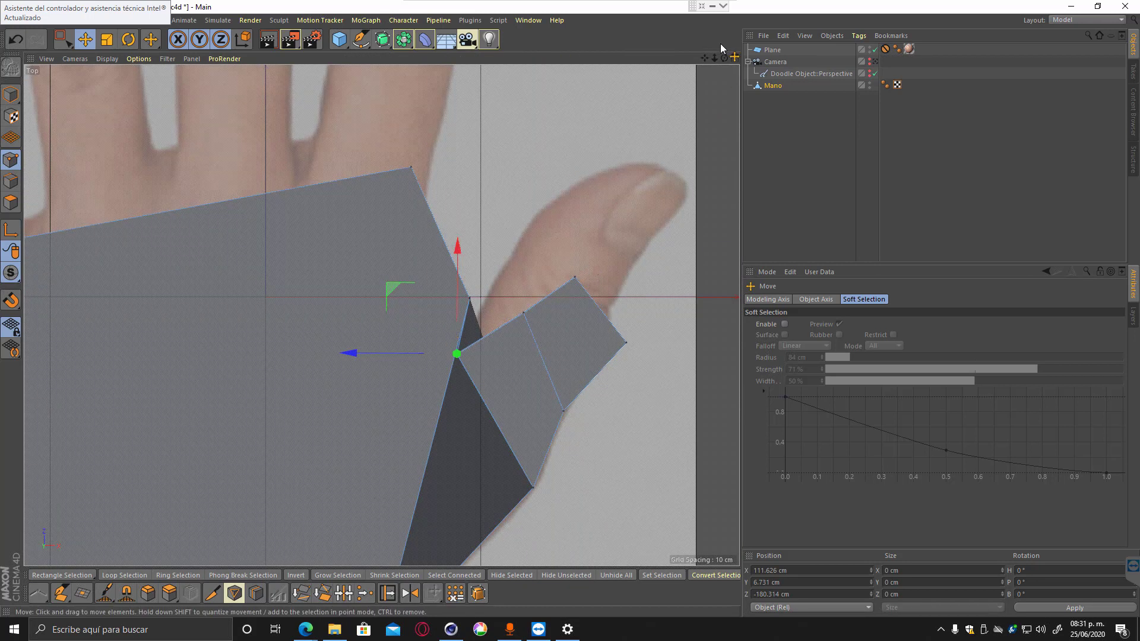
In the Top view, move the palm-side web points down and inward, just beside the thumb's inner base point.
left_click_drag(704, 58, 692, 84)
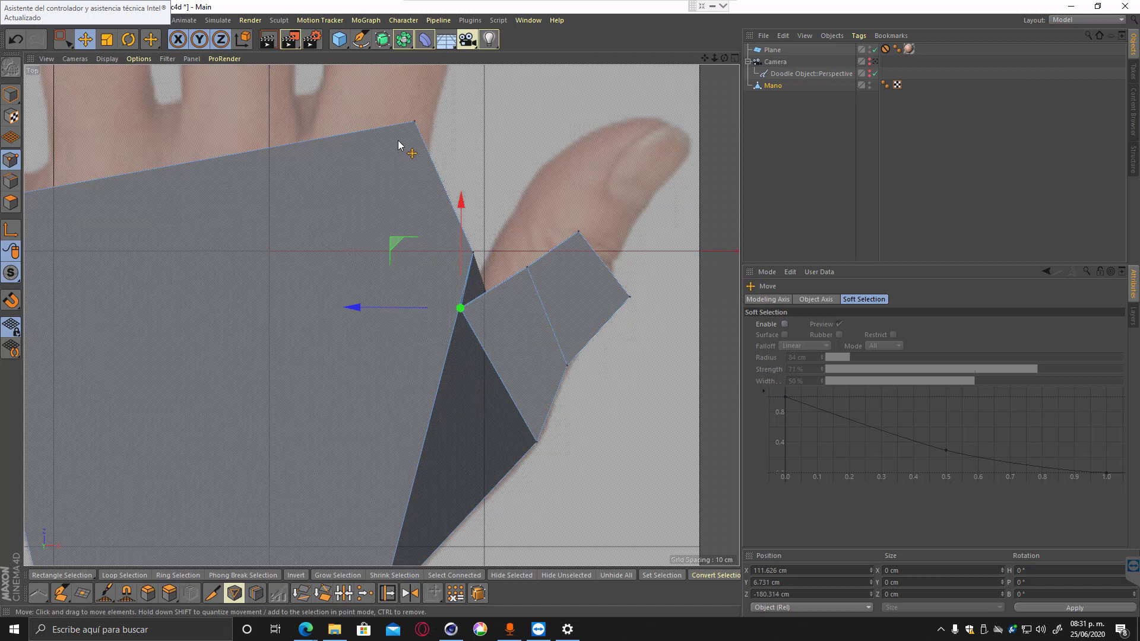
left_click(62, 39)
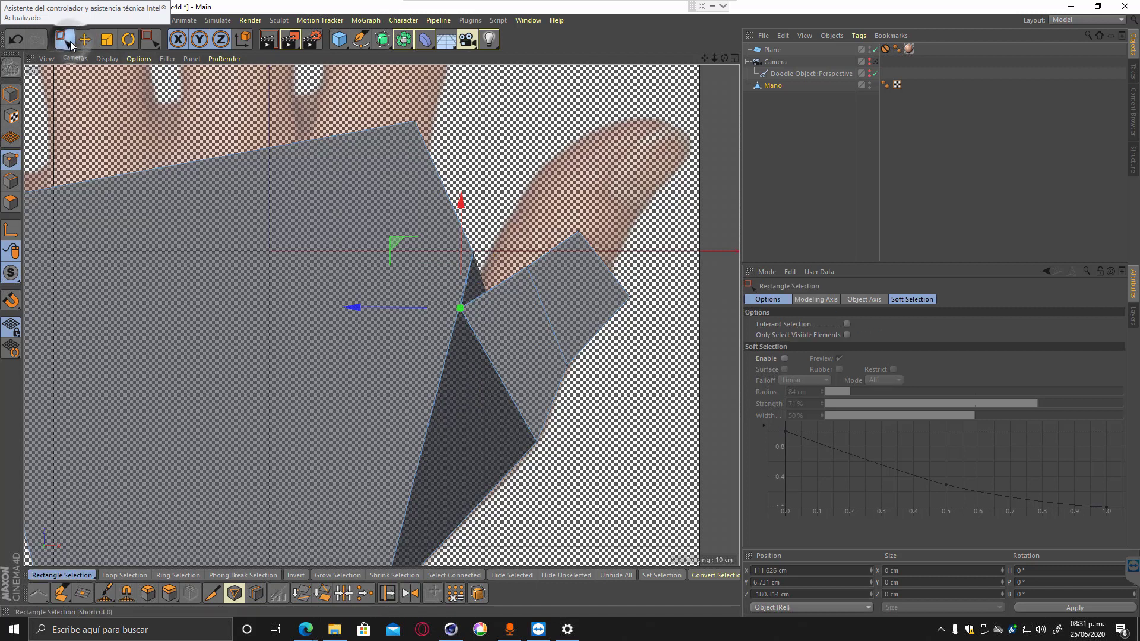
left_click_drag(505, 226, 449, 273)
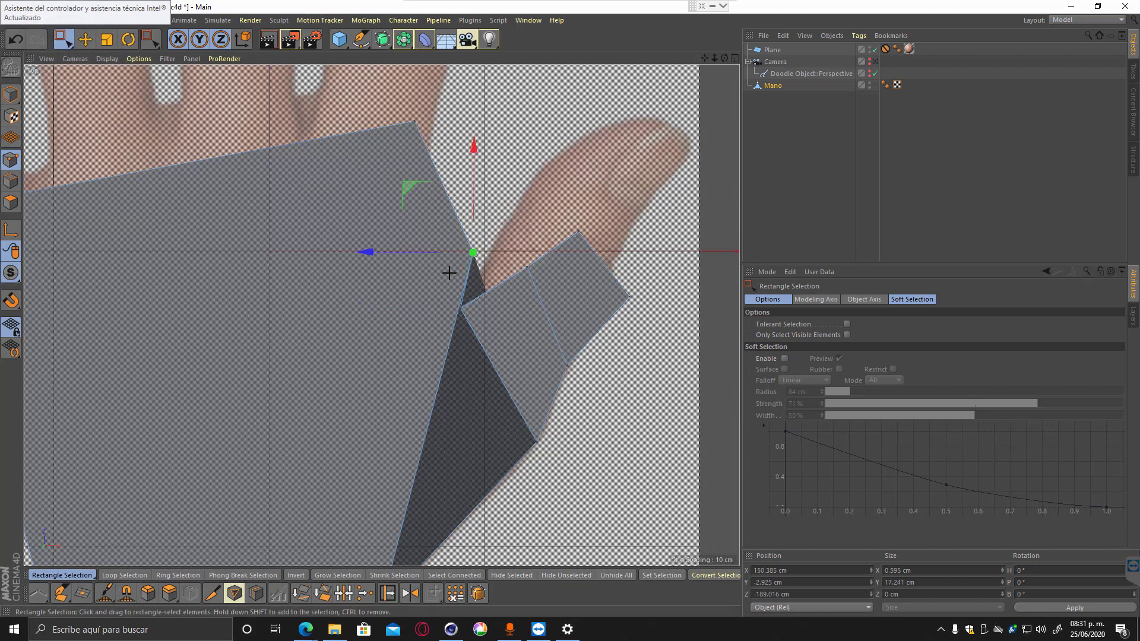
left_click(404, 188)
left_click_drag(396, 199, 373, 234)
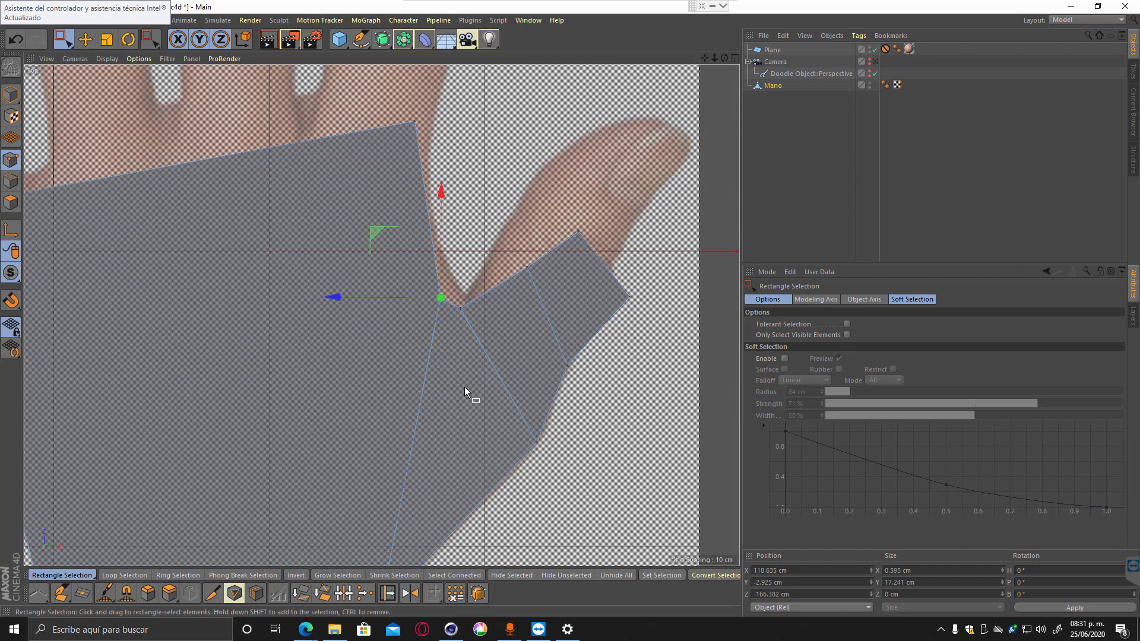
Nudge the thumb's two outer point rows slightly up and outward, and pull the end row back in toward the palm.
left_click_drag(508, 203, 658, 375)
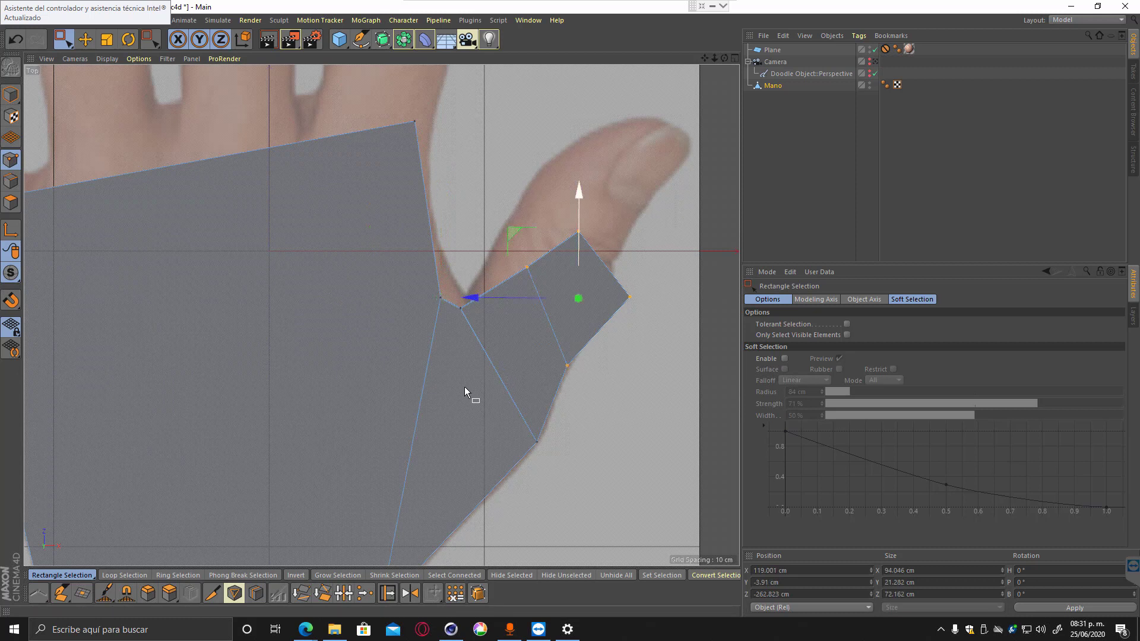
mouse_move(514, 232)
left_mouse_down()
mouse_move(506, 218)
mouse_move(518, 221)
left_mouse_up()
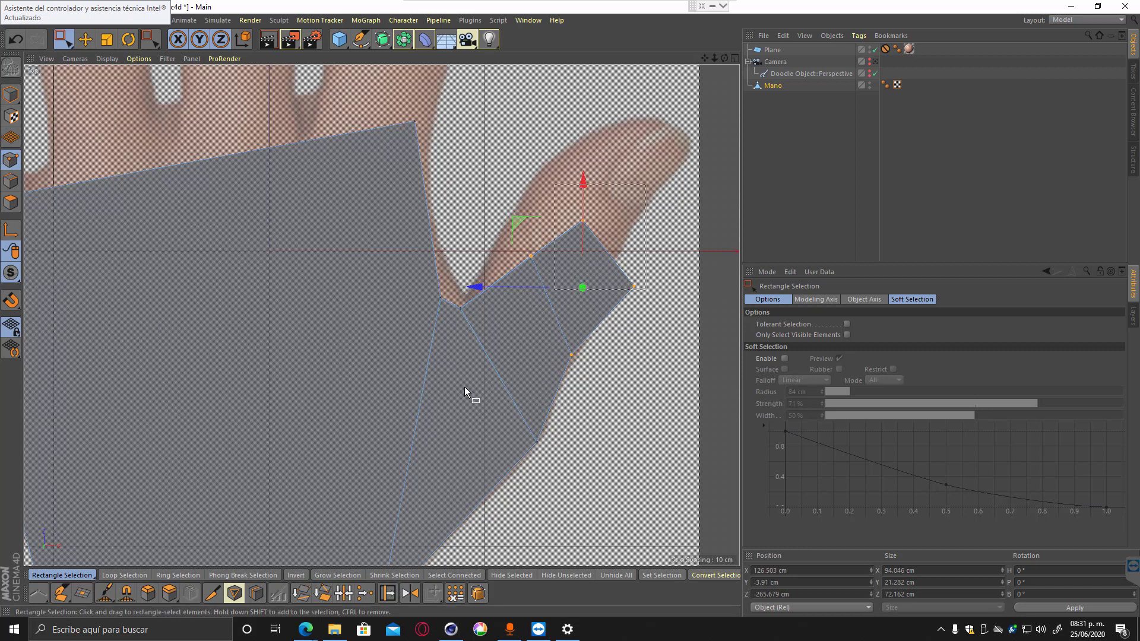
left_click_drag(554, 184, 656, 293)
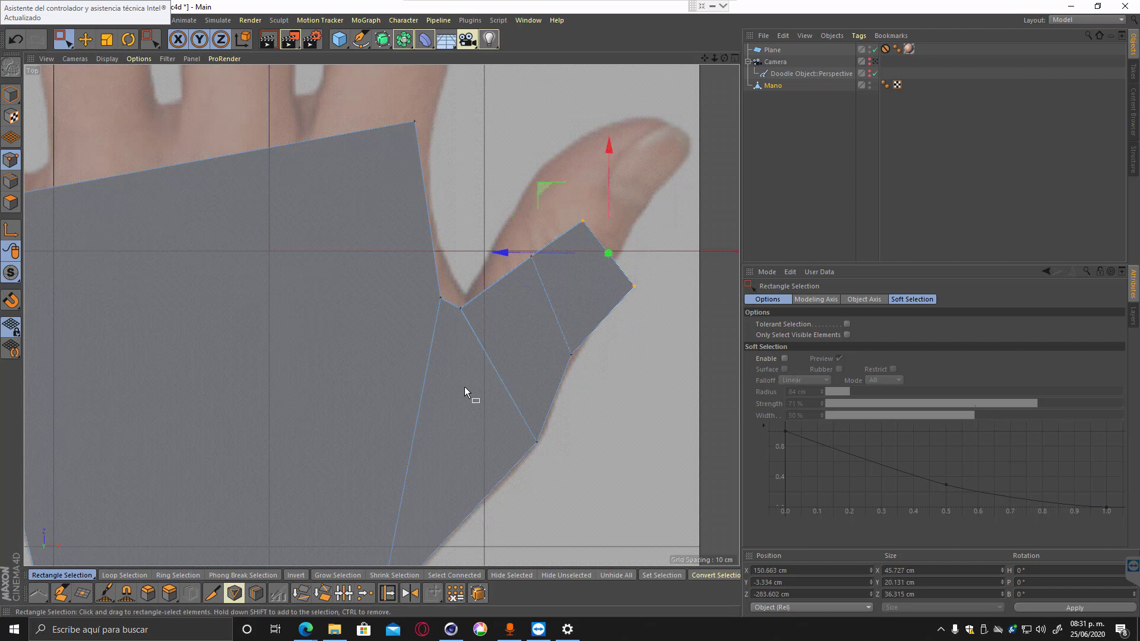
left_click_drag(542, 188, 521, 195)
Move the thumb's inner base points outward away from the palm, and shift the palm-side web points outward and slightly up.
left_click_drag(449, 291, 476, 324)
left_click_drag(396, 242, 425, 242)
left_click_drag(428, 284, 453, 313)
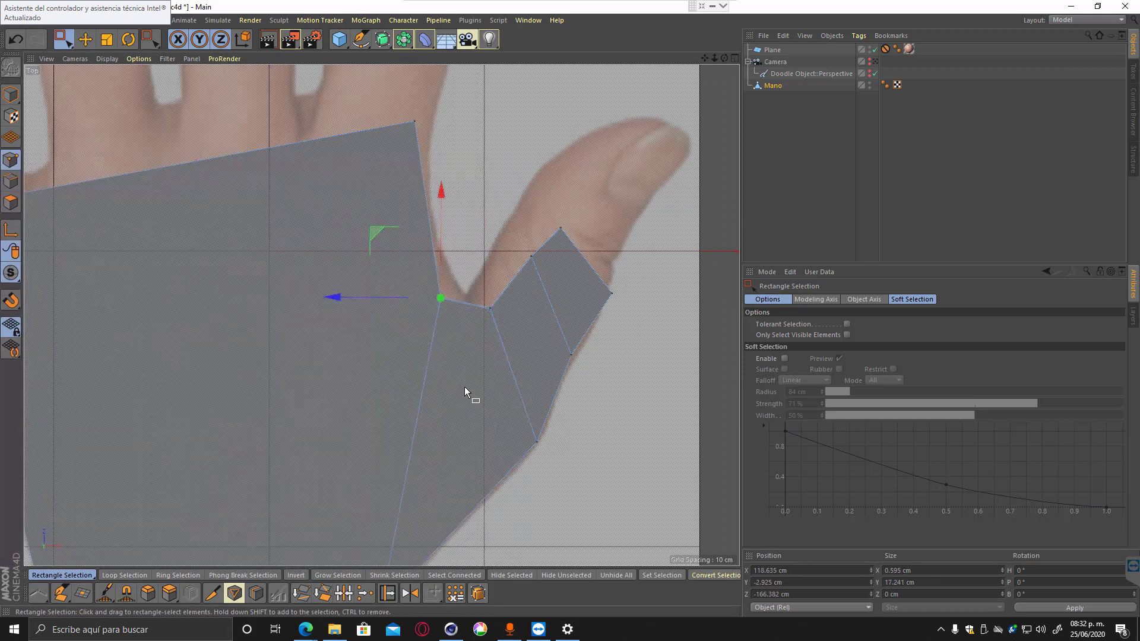
left_click_drag(376, 232, 395, 225)
Move the palm's index-side corner points down onto the hand outline at the base of the index finger.
left_click_drag(400, 107, 429, 135)
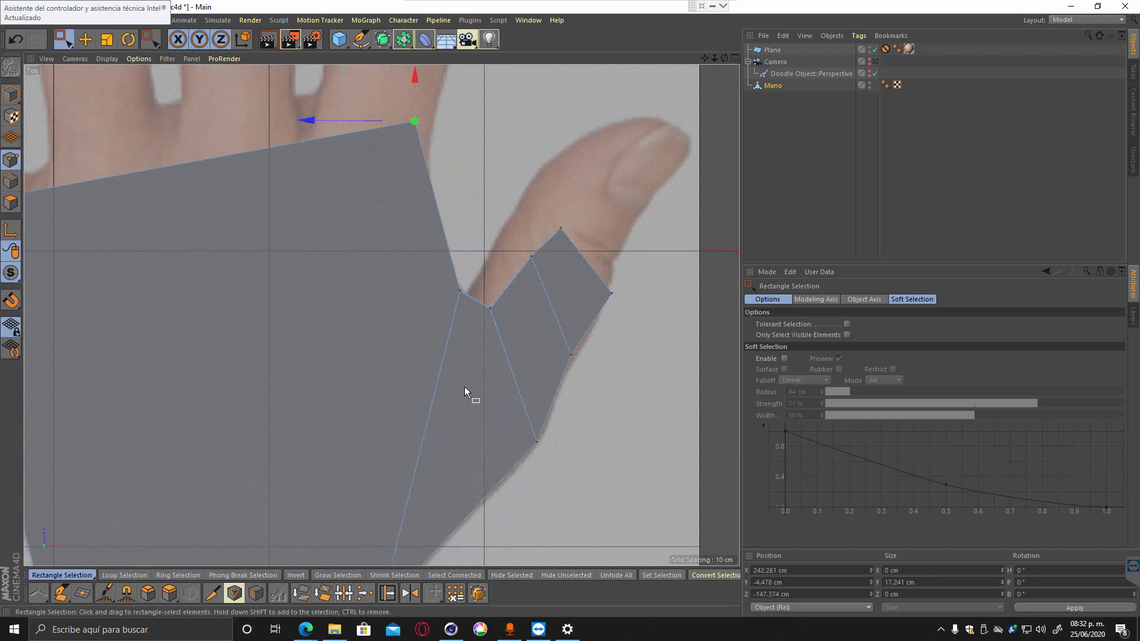
left_click(465, 388)
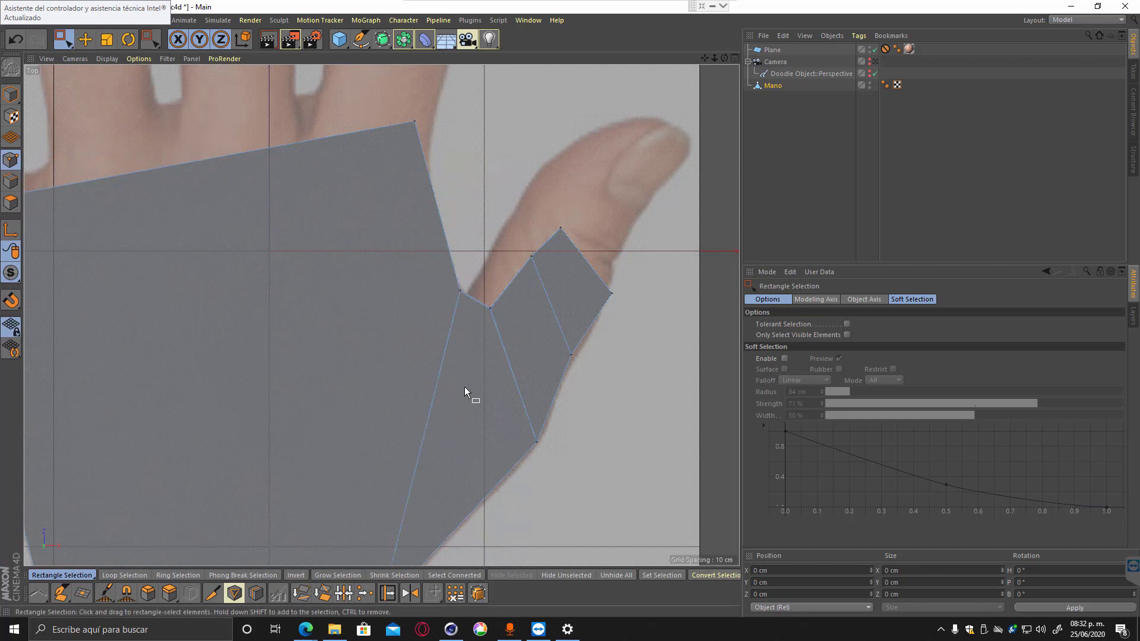
scroll(464, 387, "down", 3)
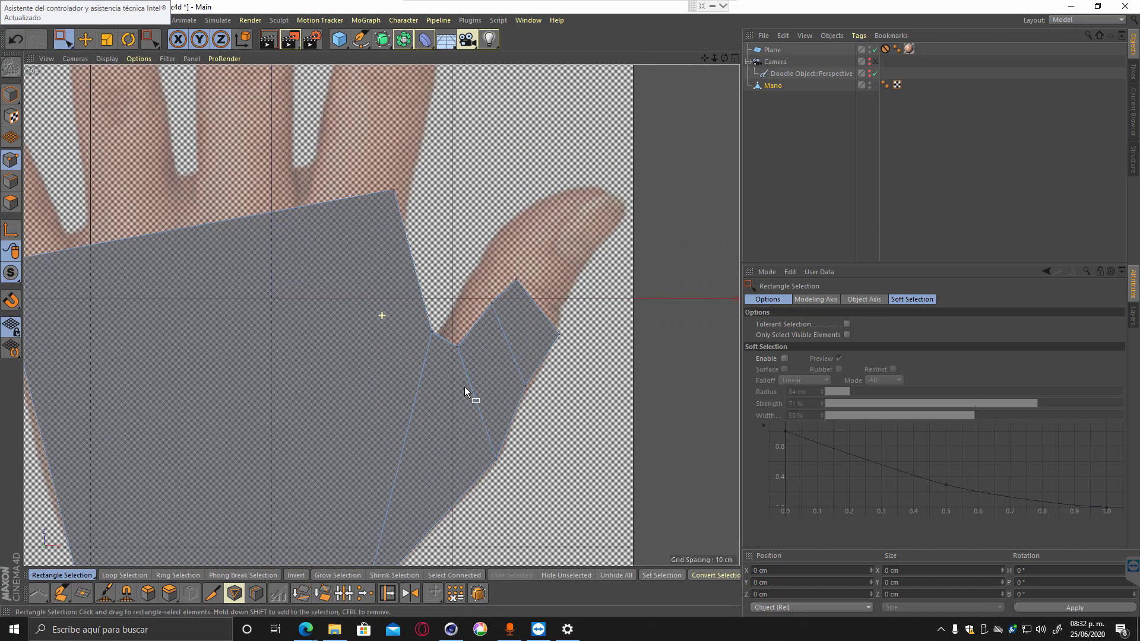
middle_click_drag(382, 315, 392, 381, "alt")
left_click_drag(404, 256, 417, 338)
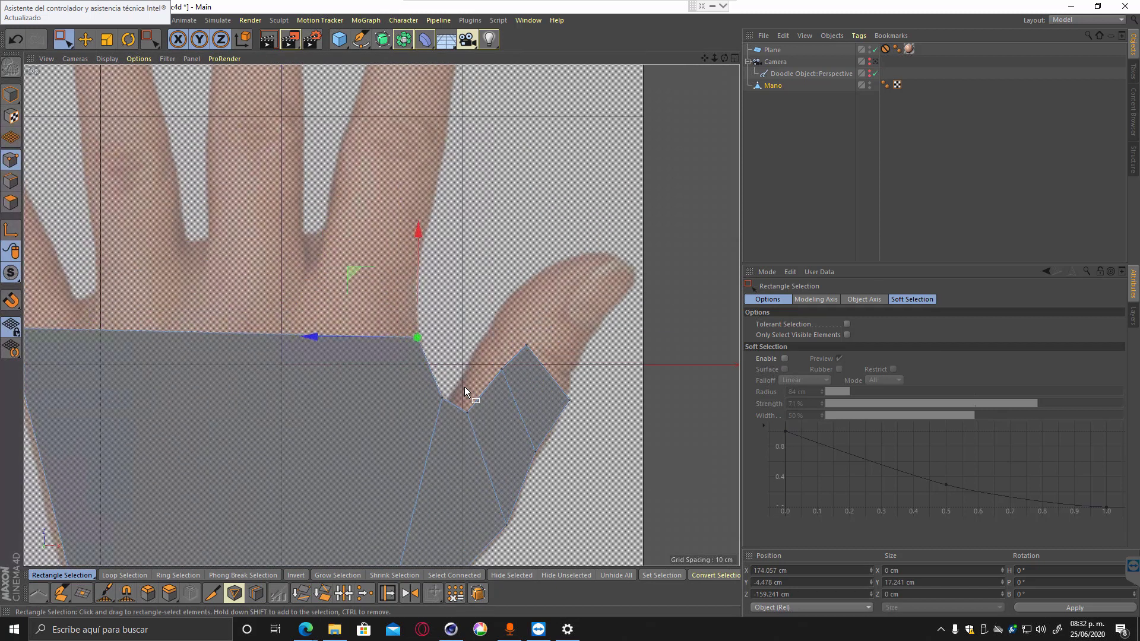
Shift the thumb's inner base and middle points up and slightly inward along the thumb outline, undoing the first attempt.
left_click_drag(451, 427, 515, 362)
left_click_drag(419, 324, 413, 304)
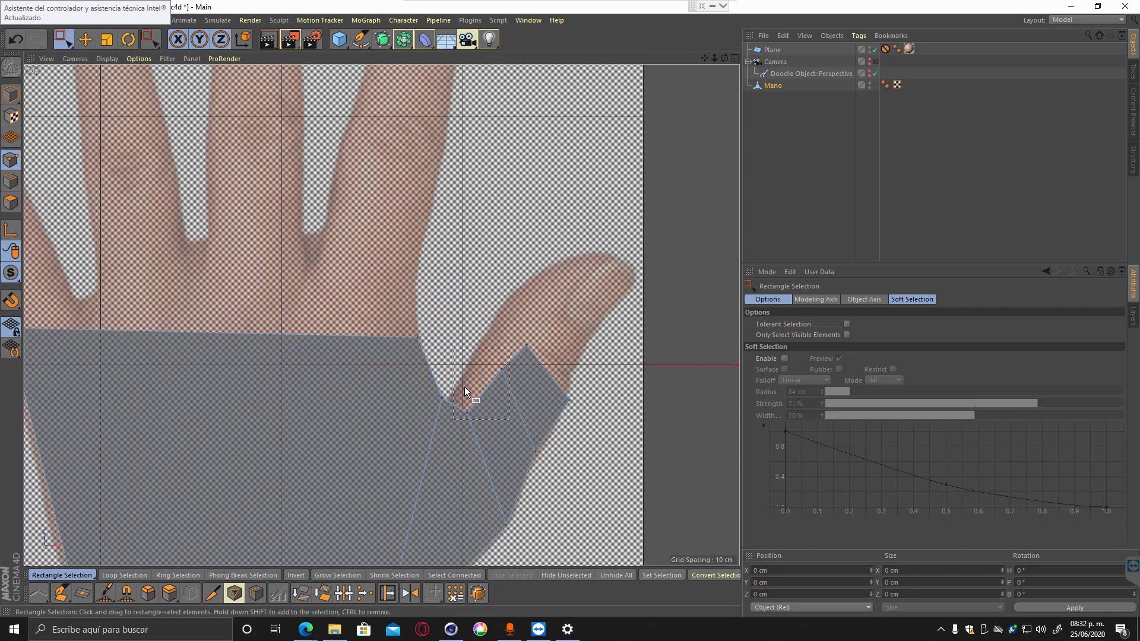
key("ctrl+z")
left_click_drag(419, 325, 414, 292)
Raise the thumb's middle and end inner-edge points onto the thumb outline, and move the end ones further up toward the tip.
left_click_drag(483, 271, 564, 372)
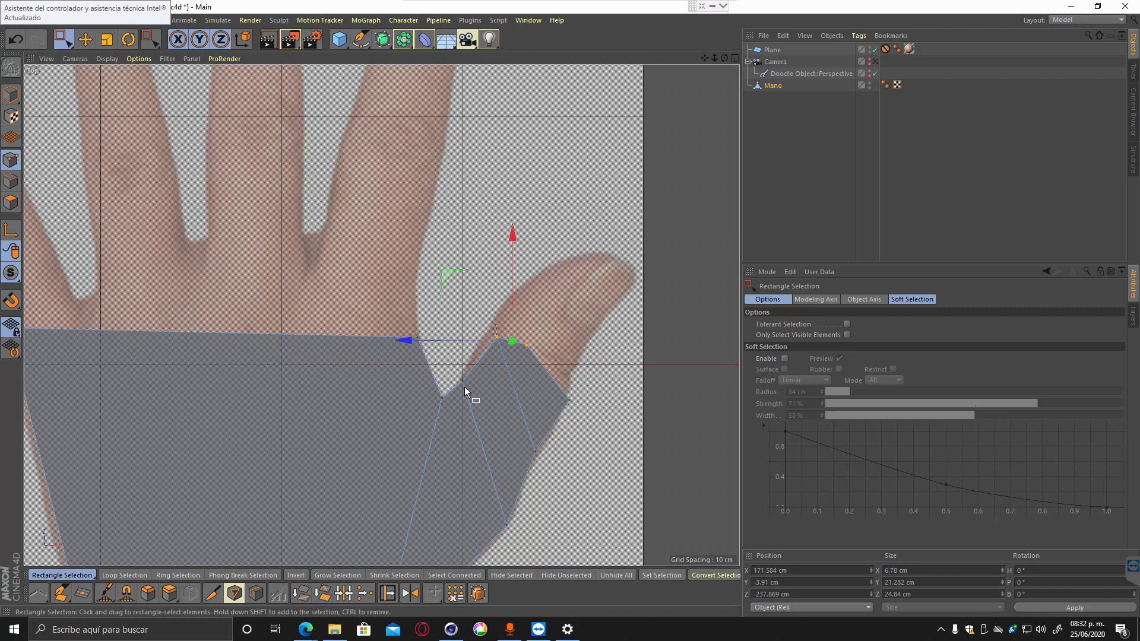
left_click_drag(461, 295, 494, 336)
left_click_drag(469, 297, 549, 366)
left_click_drag(448, 274, 445, 259)
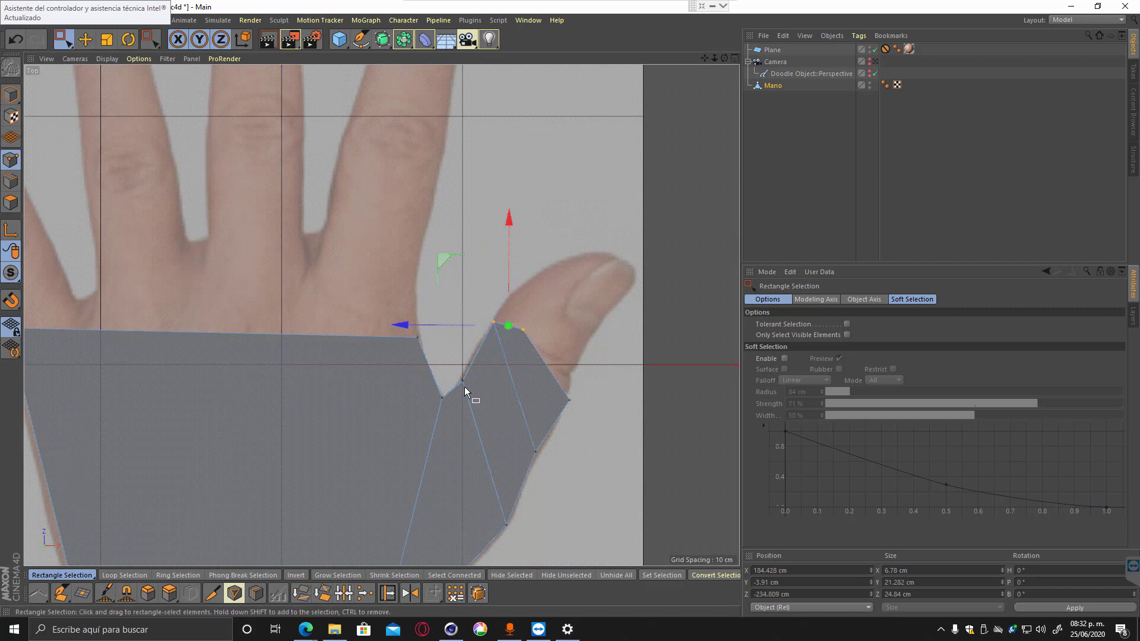
mouse_move(508, 219)
left_mouse_down()
mouse_move(508, 253)
mouse_move(508, 218)
left_mouse_up()
left_click(523, 327)
mouse_move(460, 263)
left_mouse_down()
mouse_move(488, 232)
mouse_move(481, 210)
mouse_move(455, 228)
left_mouse_up()
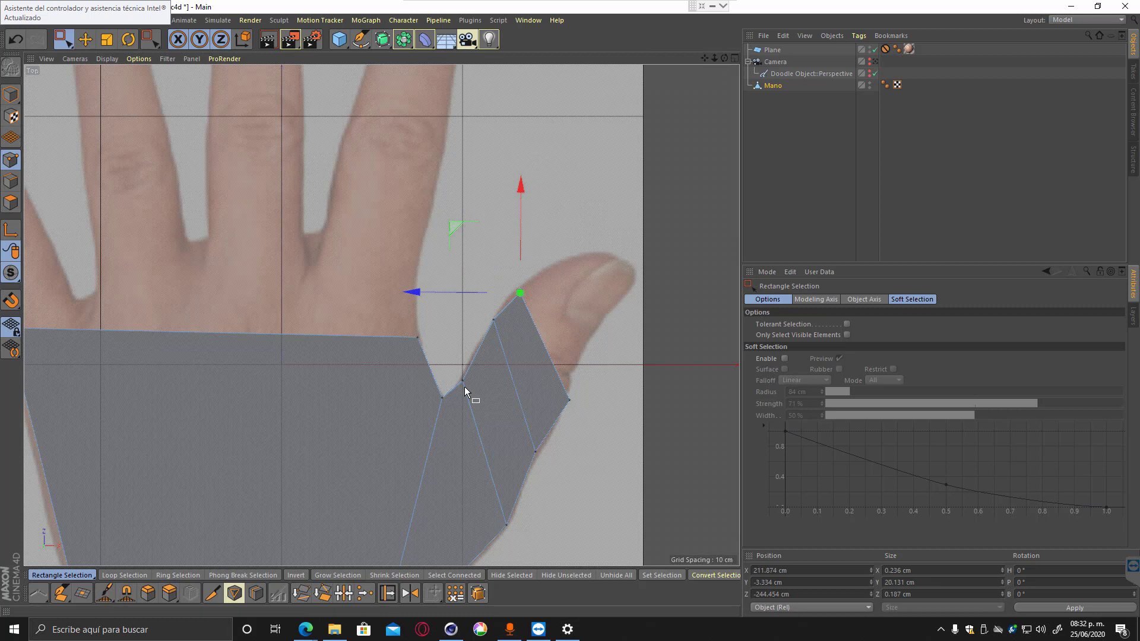
Extrude the thumb's end polygon by 50 cm toward the fingertip in the Perspective view.
middle_click(465, 388)
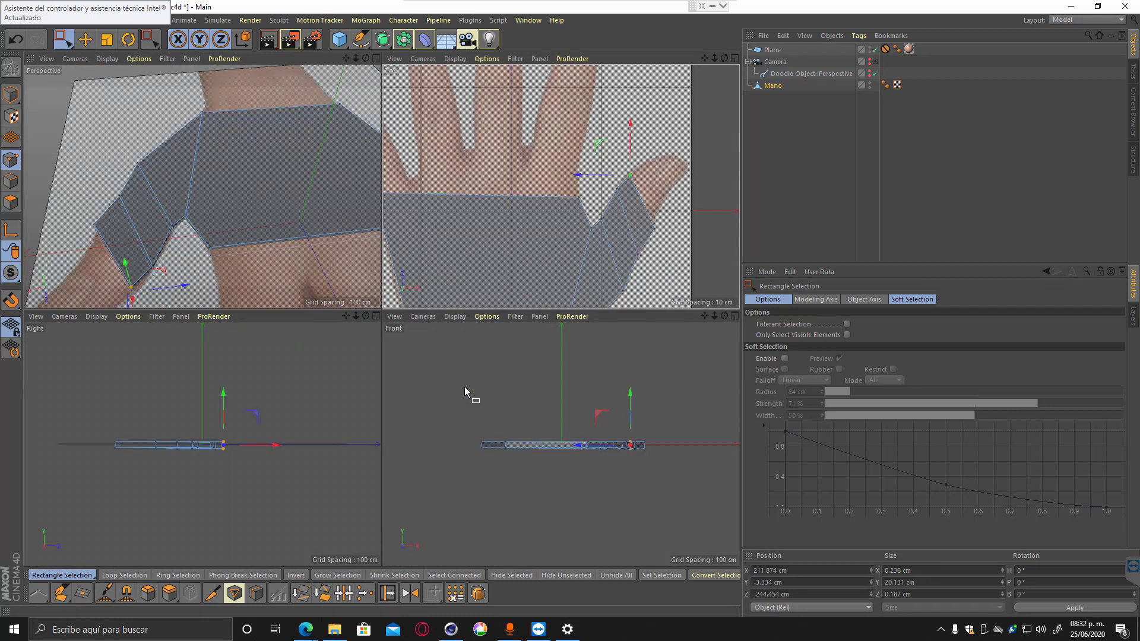
left_click(377, 58)
scroll(315, 394, "up", 2)
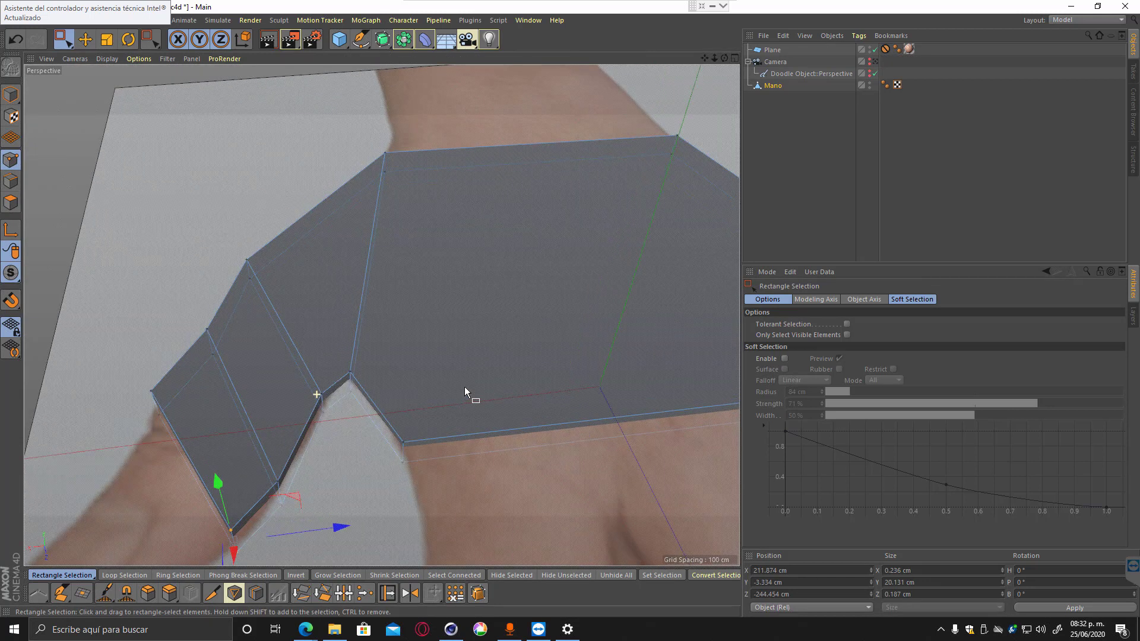
left_click_drag(290, 408, 371, 333, "alt")
key("m")
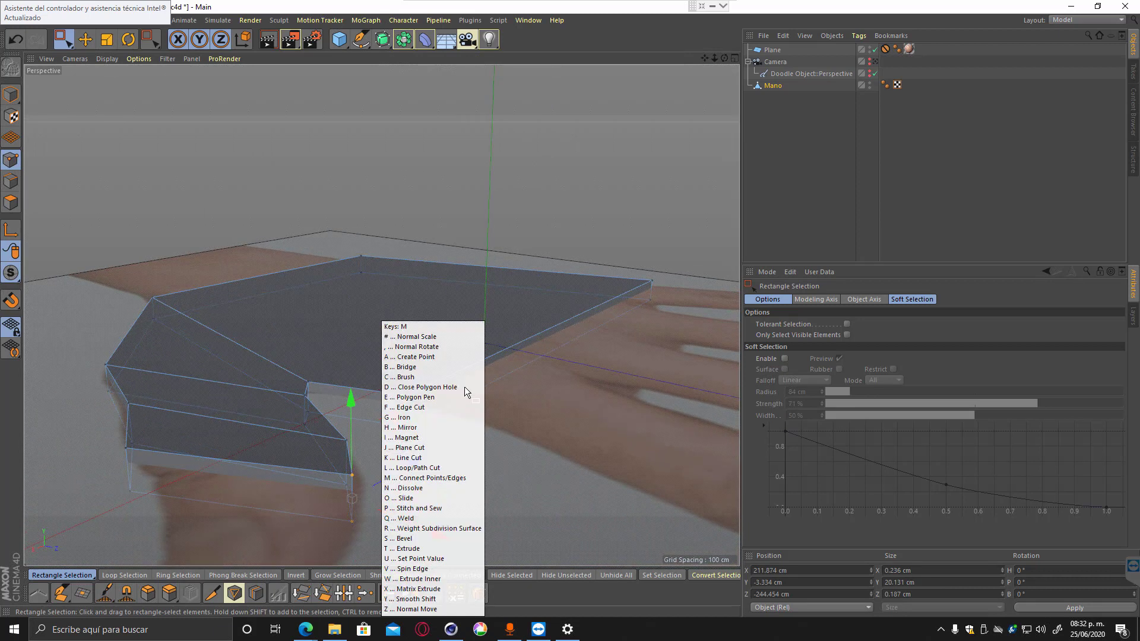
key("t")
left_click_drag(247, 479, 329, 484, "alt")
key("Return")
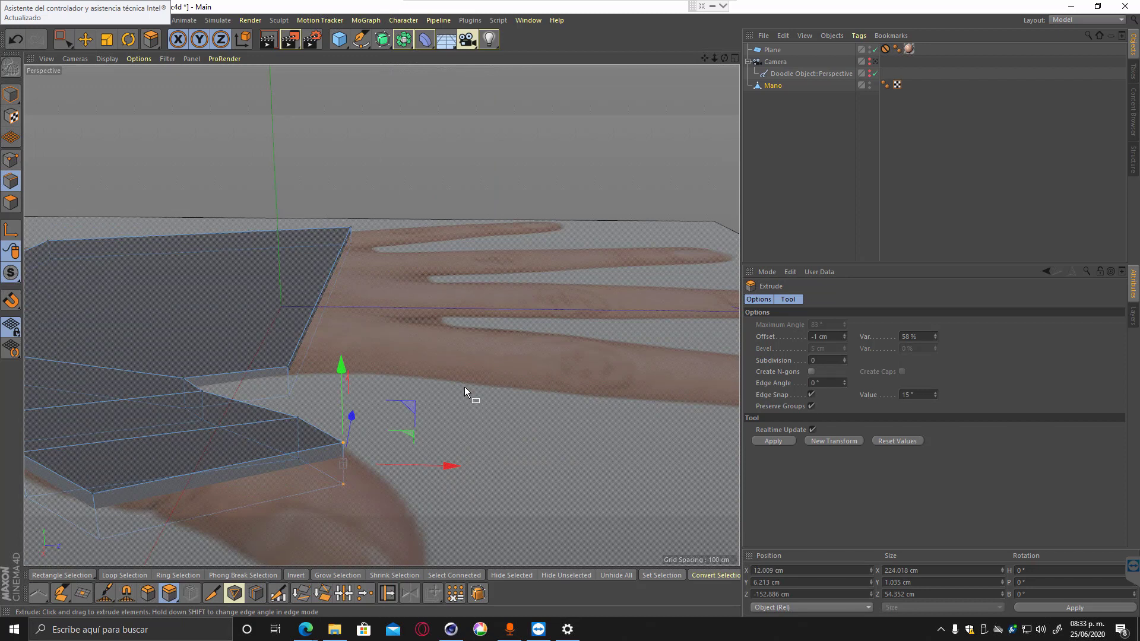
left_click_drag(253, 514, 319, 538)
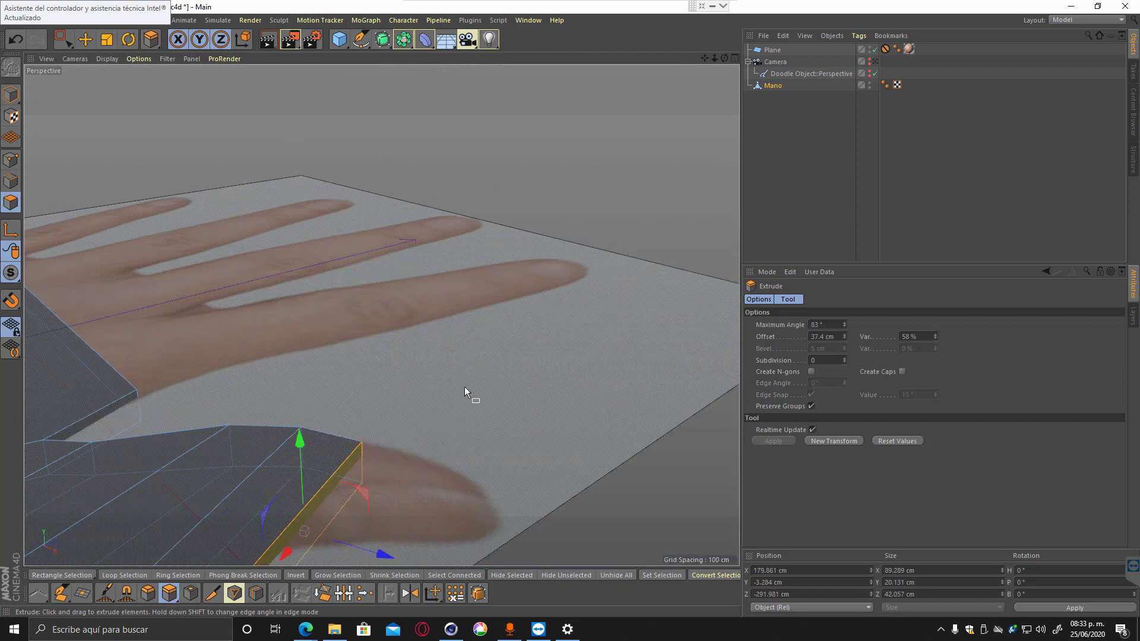
scroll(466, 495, "down", 5)
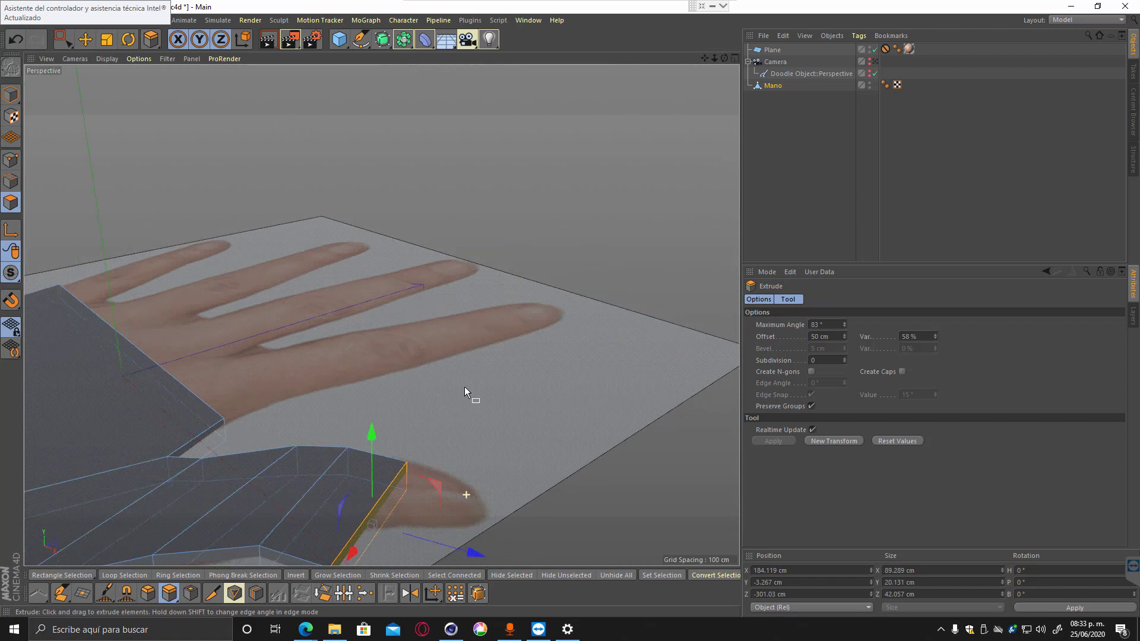
left_click_drag(466, 495, 437, 565, "alt")
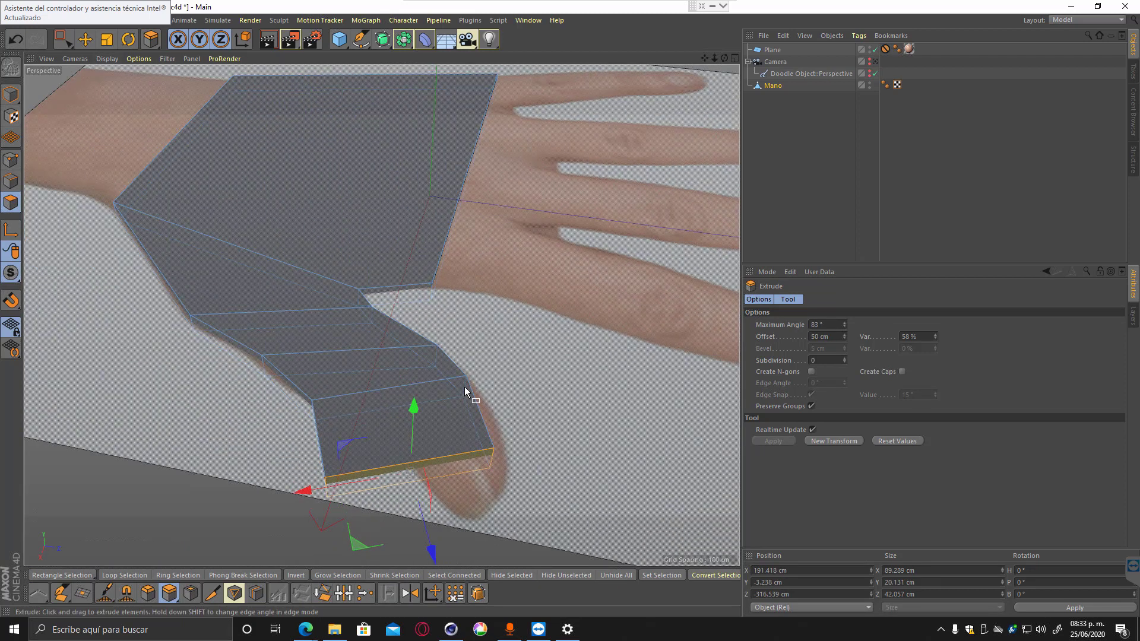
Scale the extruded thumb end face to about 46% across its width, undoing a first try at scaling its height.
key("t")
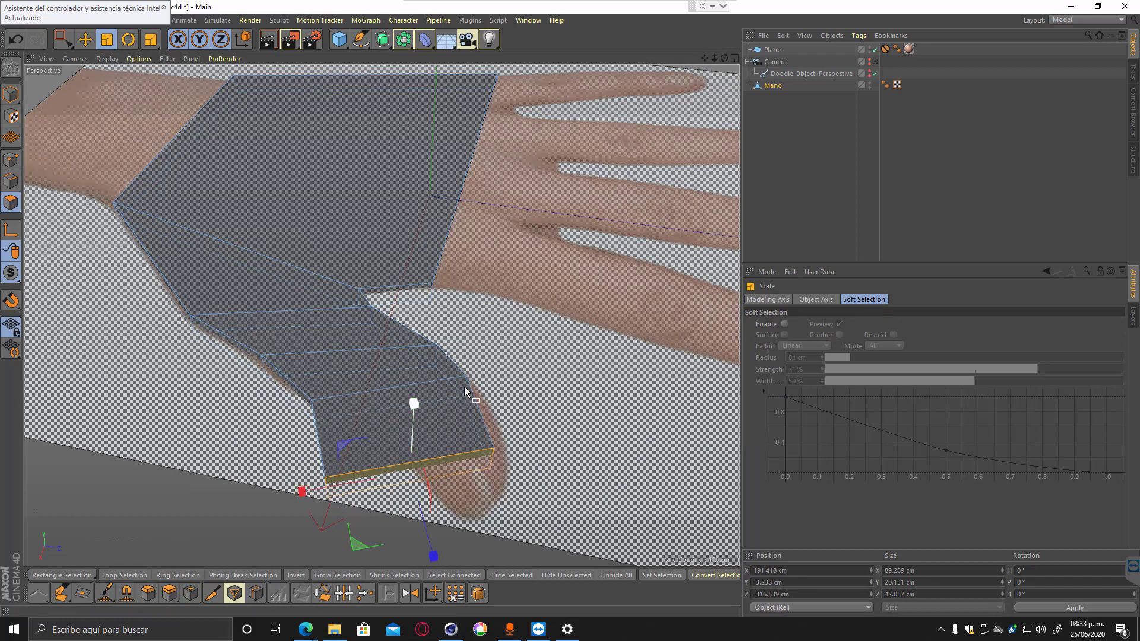
left_click_drag(414, 404, 412, 415)
key("ctrl+z")
left_click_drag(302, 491, 360, 482)
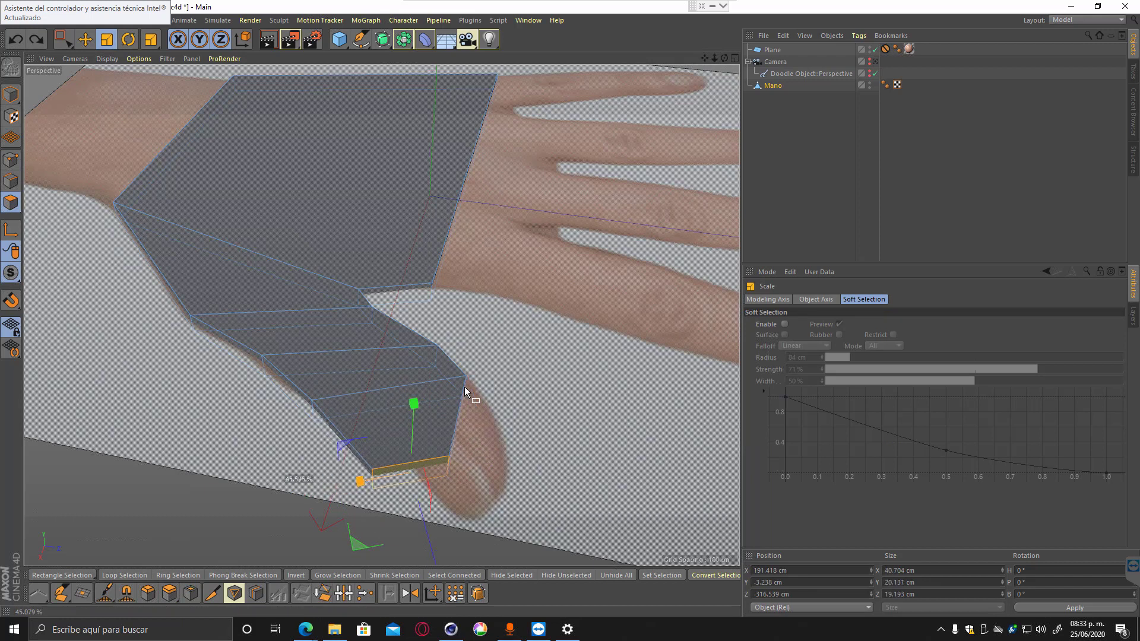
Move the inner and outer corner points of the thumb's new end onto the thumb outline in the Top view.
left_click_drag(436, 564, 434, 559)
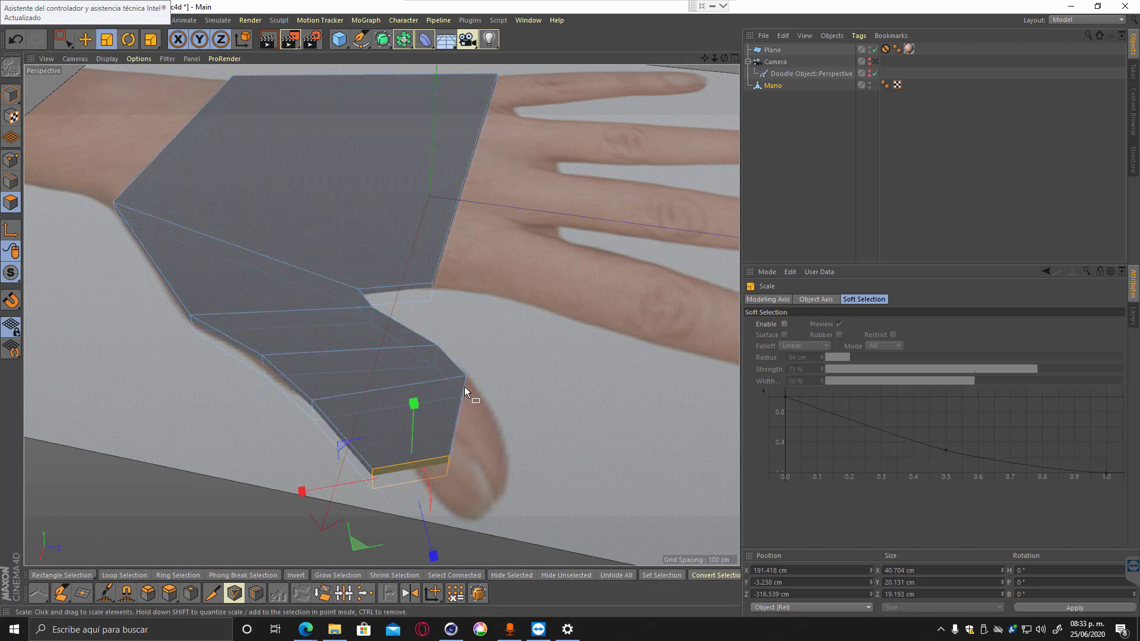
middle_click(464, 387)
key("F2")
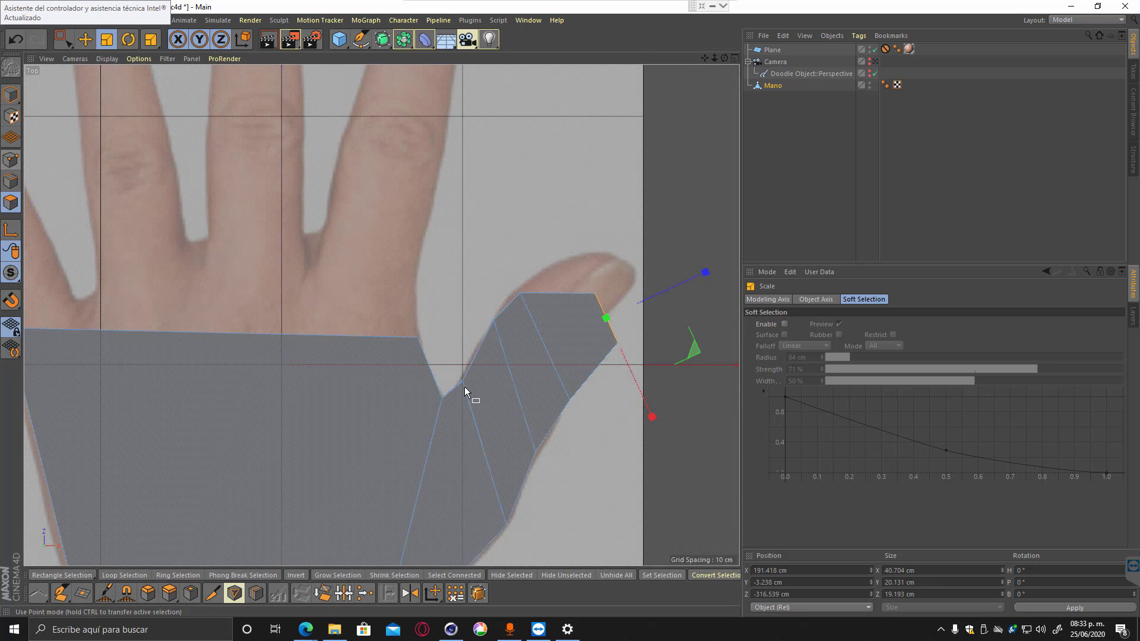
key("0")
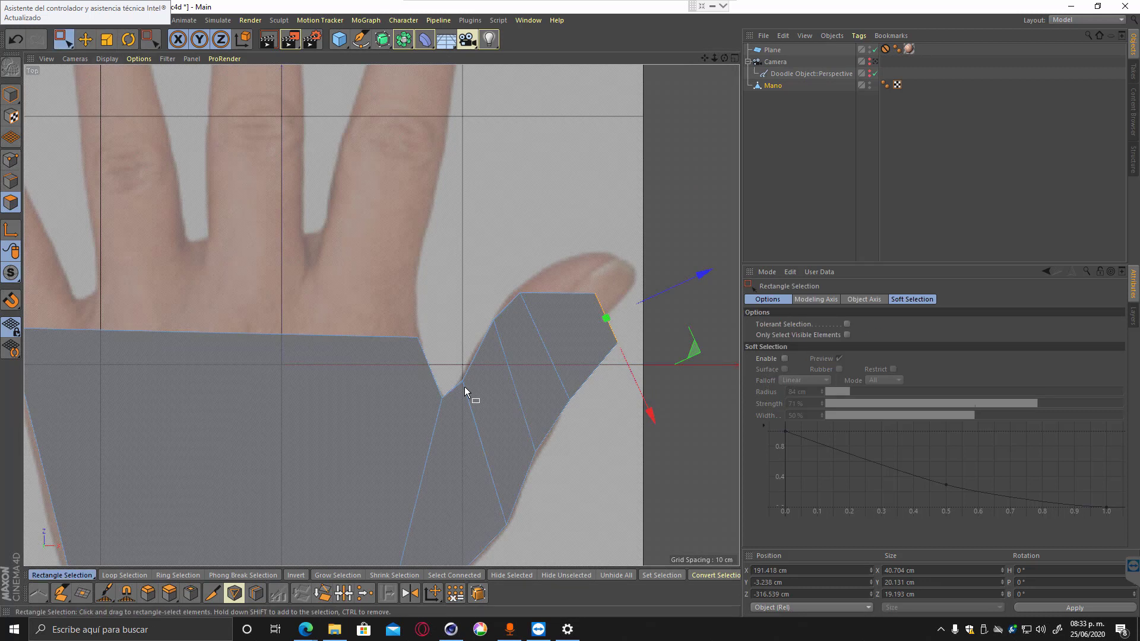
key("Return")
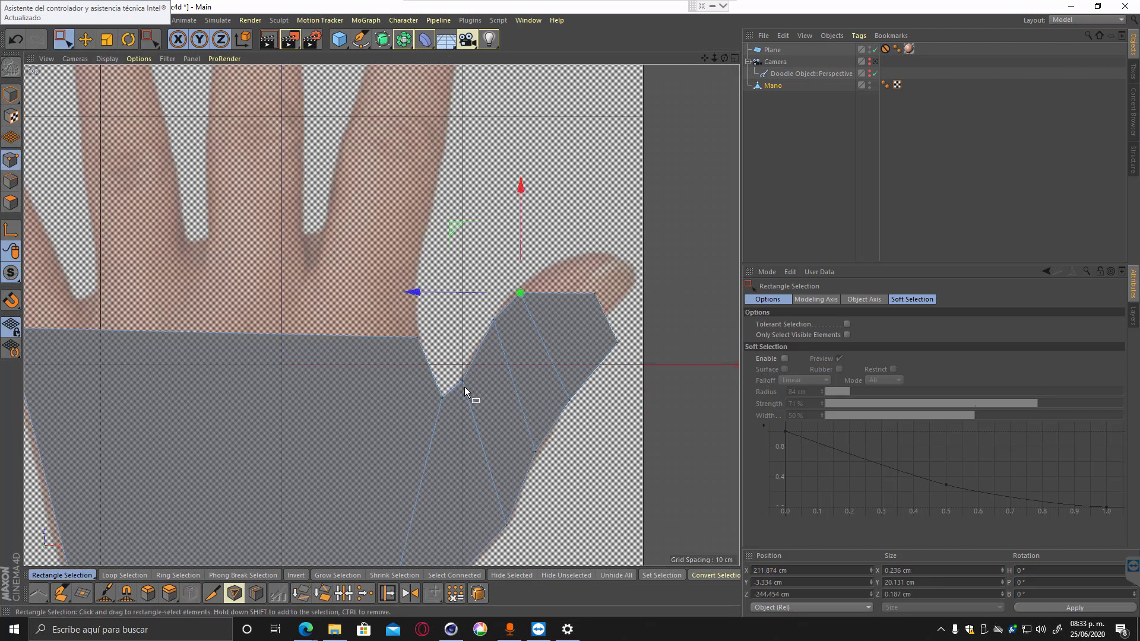
mouse_move(567, 250)
left_mouse_down()
mouse_move(613, 310)
mouse_move(594, 279)
mouse_move(556, 265)
left_mouse_up()
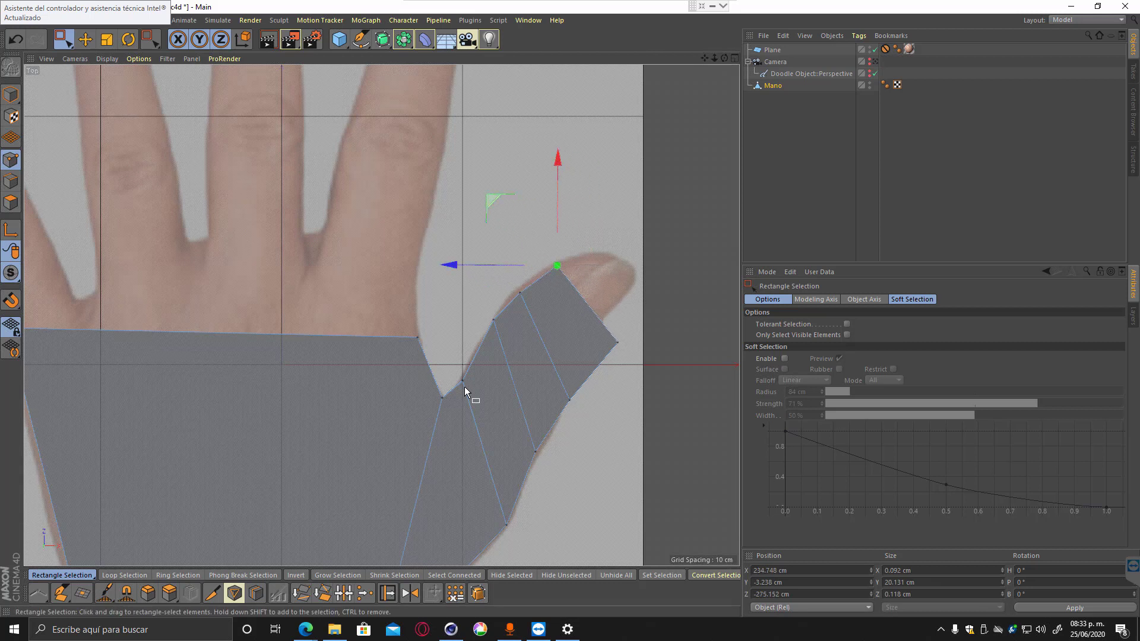
mouse_move(594, 325)
left_mouse_down()
mouse_move(630, 373)
mouse_move(618, 320)
mouse_move(593, 318)
mouse_move(567, 349)
mouse_move(594, 329)
left_mouse_up()
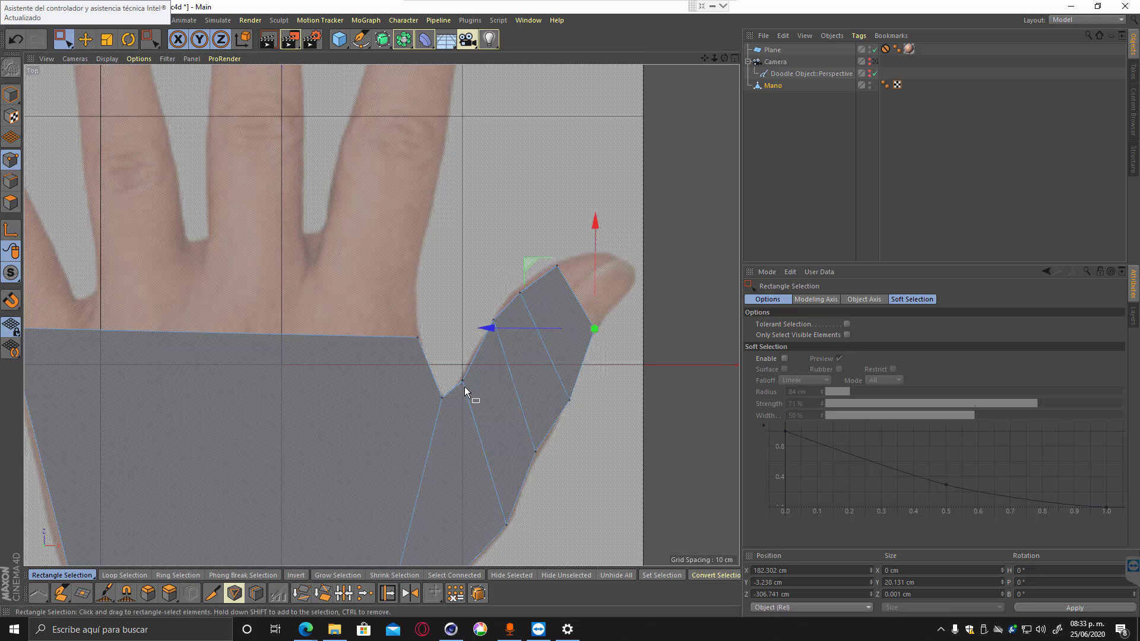
Extrude the thumb's end polygon to the fingertip in the Perspective view and narrow the new end face.
middle_click(465, 388)
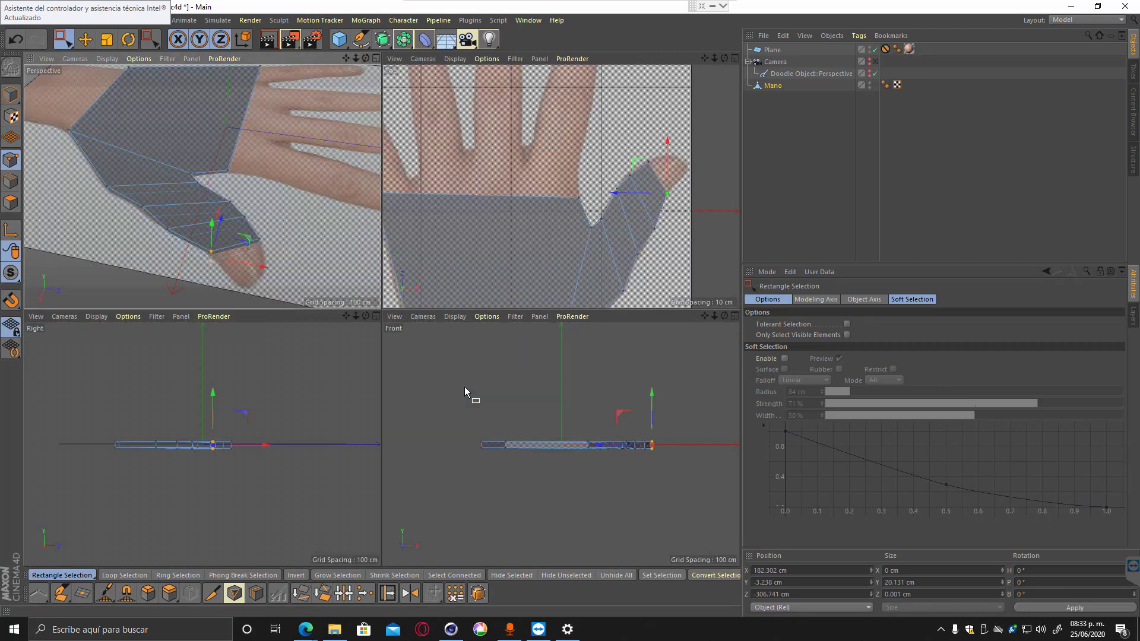
key("F1")
key("m")
key("t")
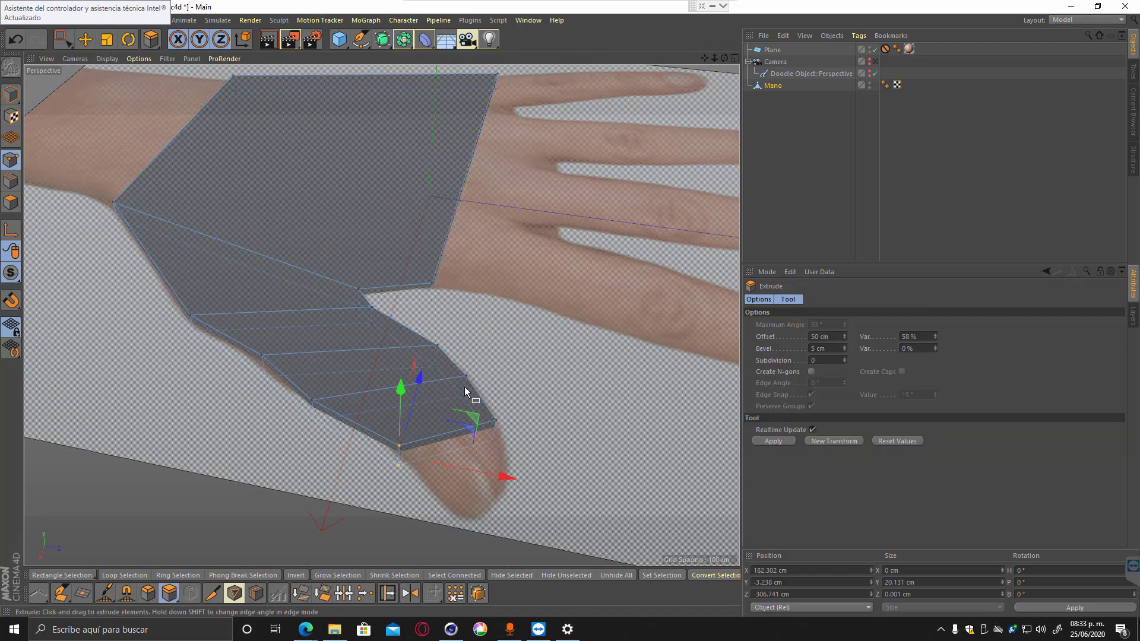
key("Return")
key("Return")
left_click_drag(464, 388, 475, 349)
key("t")
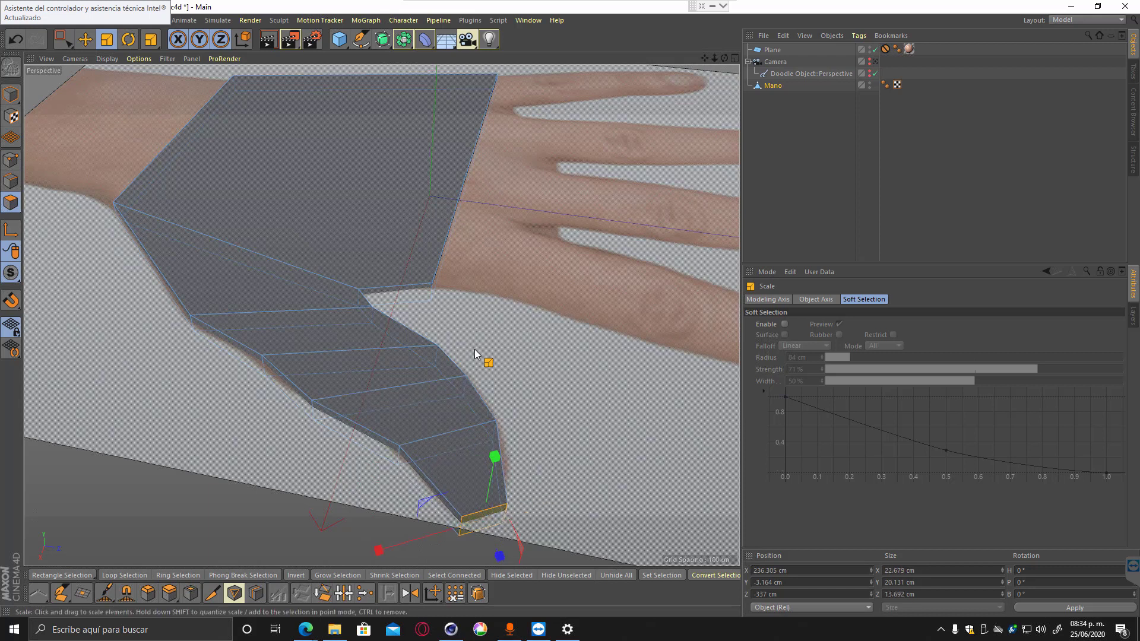
Hide the Mano mesh in the Top view and paint white doodle strokes across two thumb joints and three index finger joints.
key("F5")
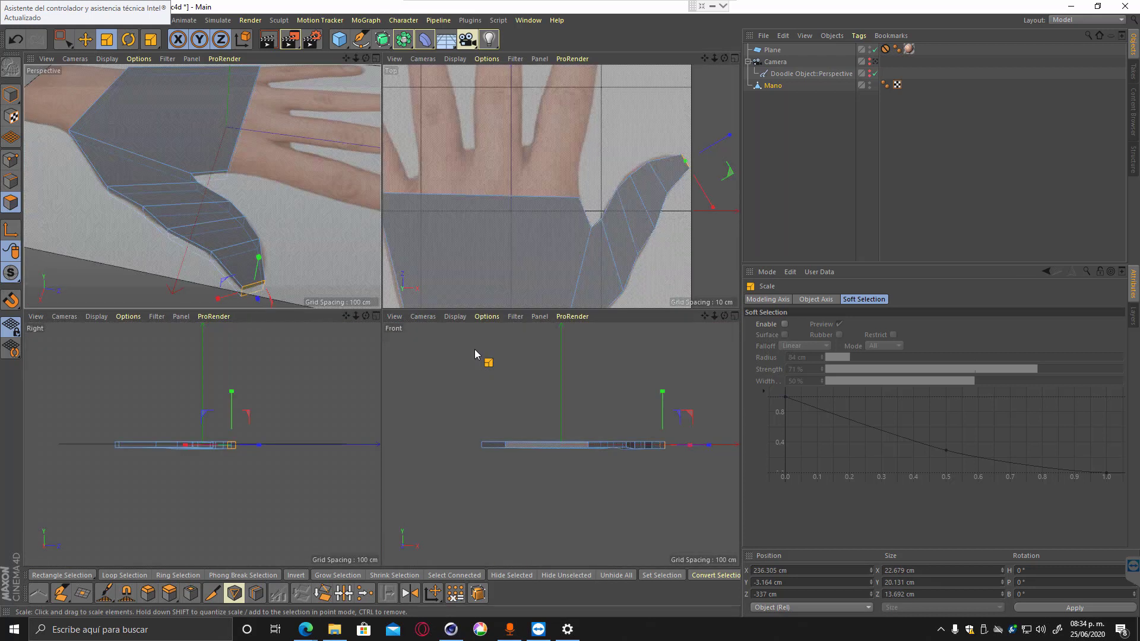
key("F2")
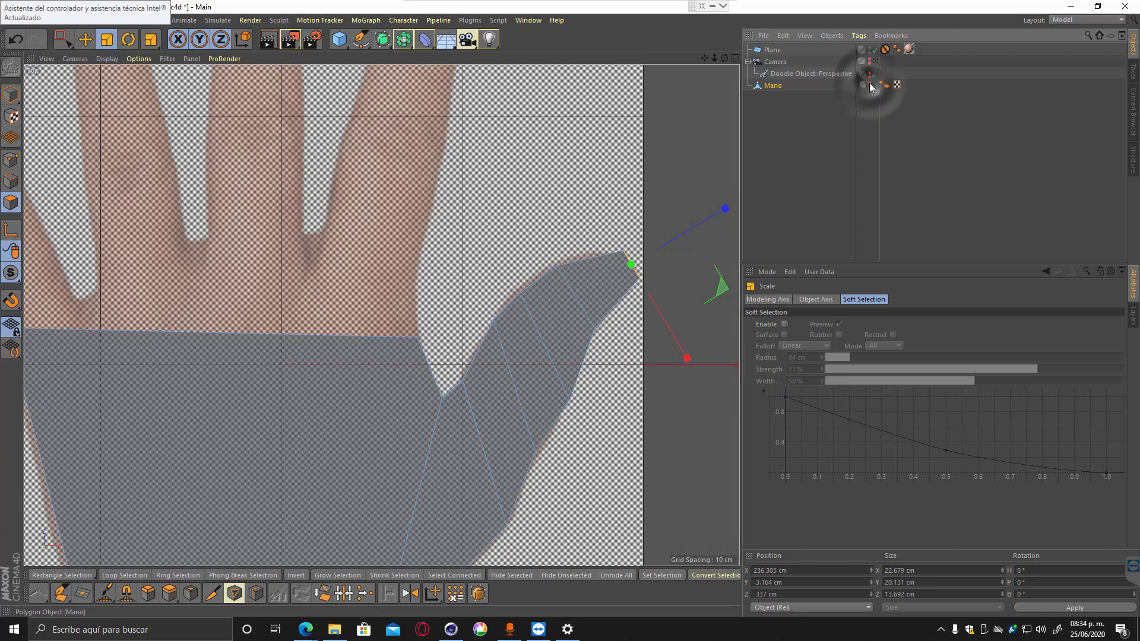
left_click_drag(379, 343, 407, 380)
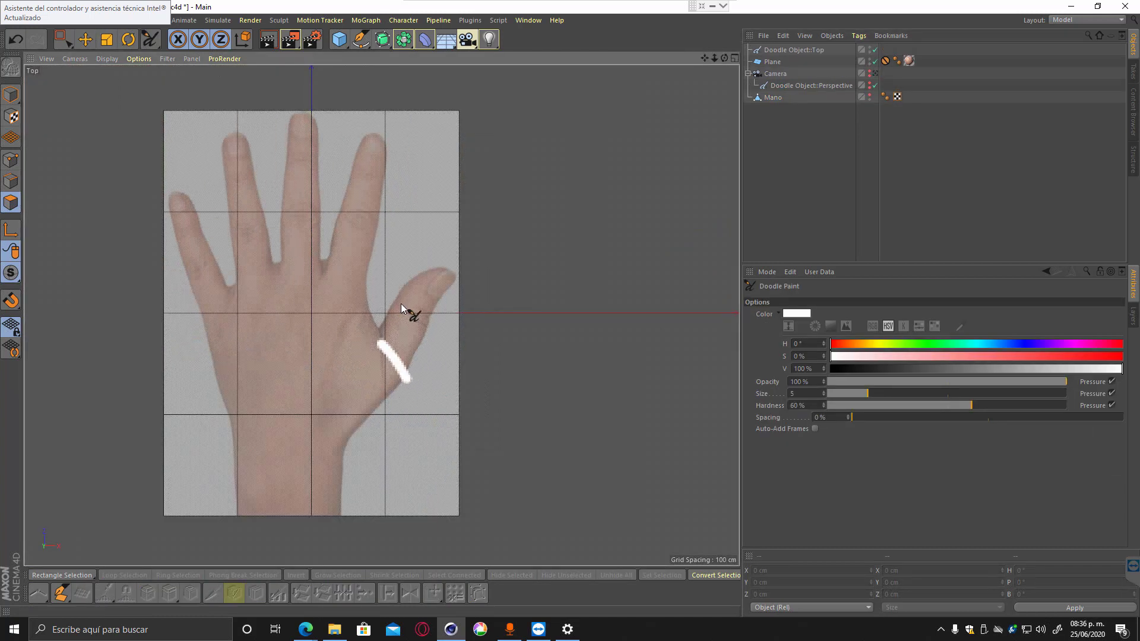
left_click_drag(403, 307, 436, 330)
left_click_drag(331, 275, 371, 289)
left_click_drag(344, 219, 380, 229)
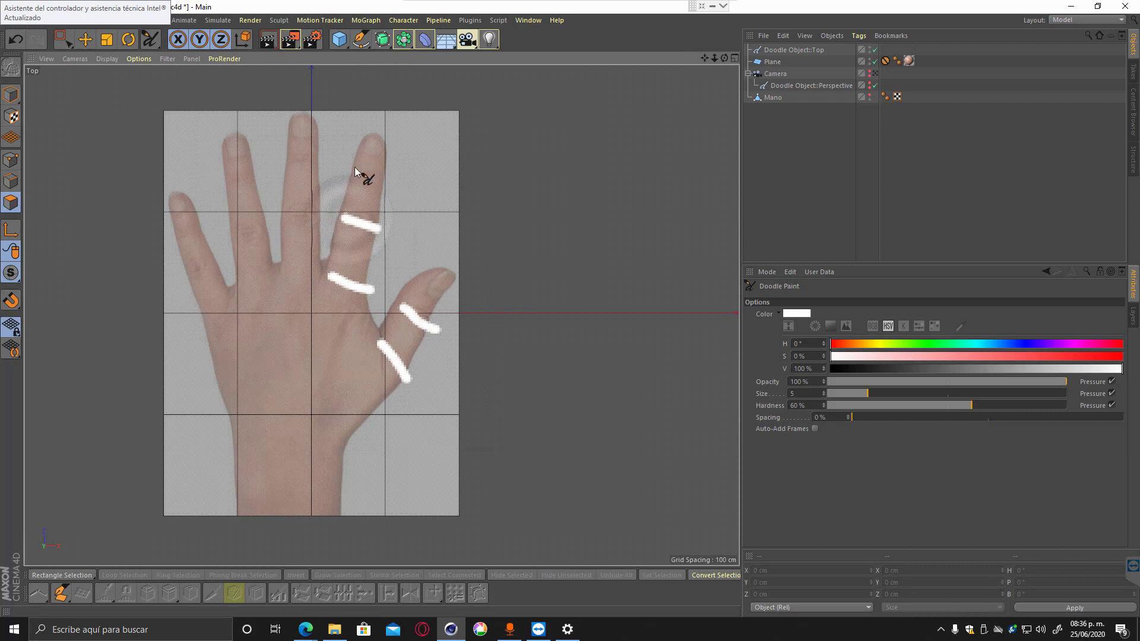
left_click_drag(351, 169, 389, 177)
Show the Mano mesh again together with the painted joint marks and leave doodle painting for Model mode.
left_click(787, 51)
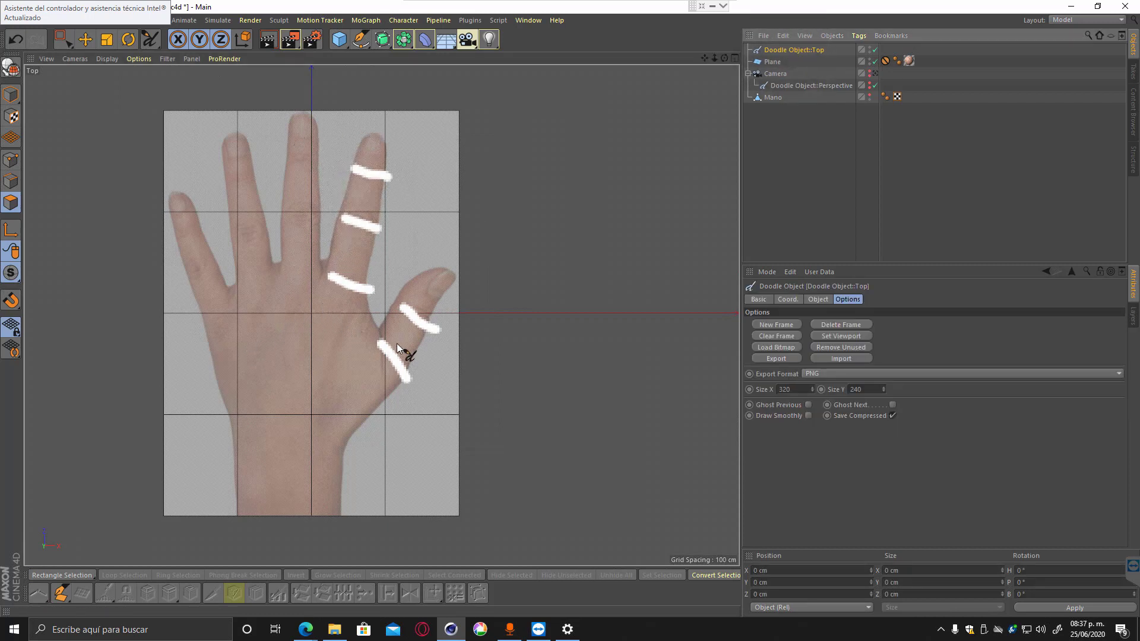
left_click(870, 95)
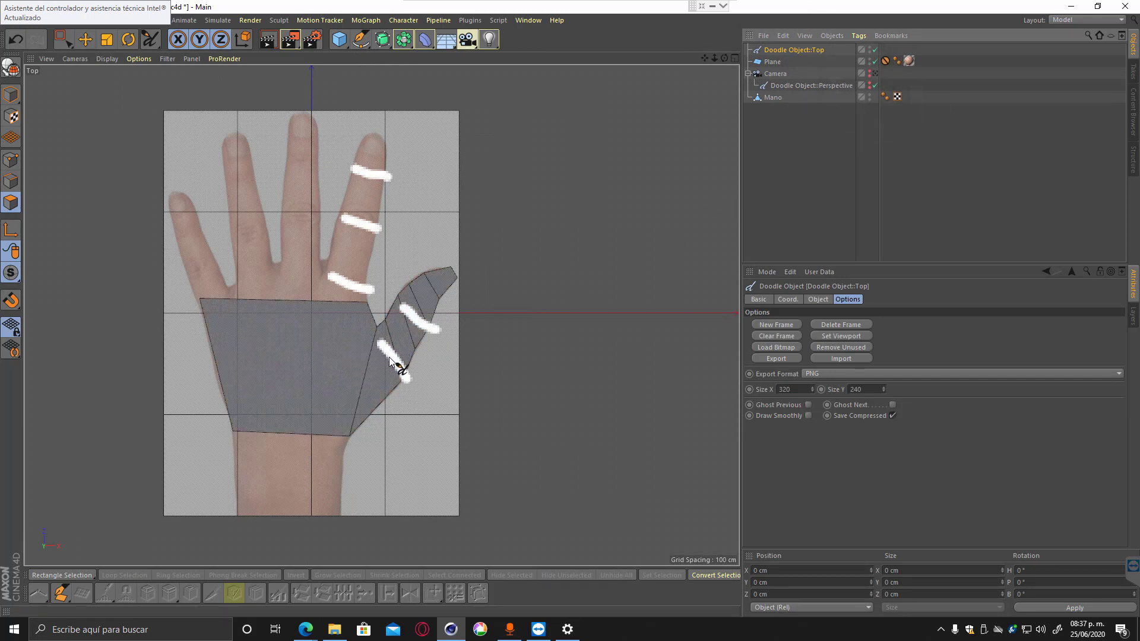
left_click_drag(389, 359, 380, 334)
key("e")
left_click(13, 97)
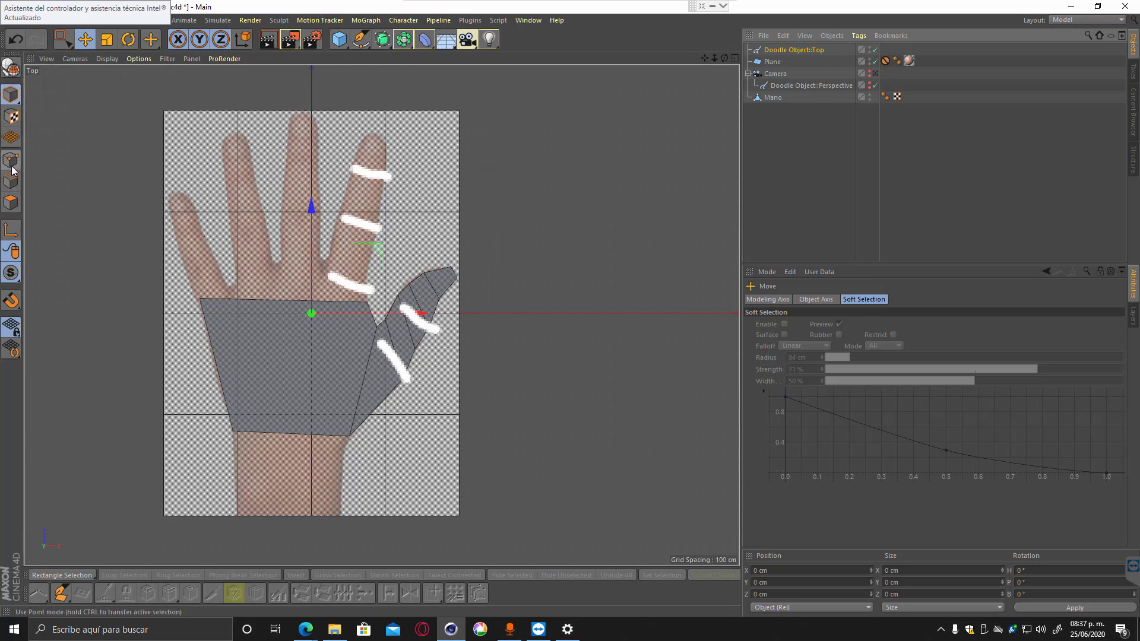
Move the thumb tip's inner corner point on the Mano mesh inward and slightly up to widen the tip.
left_click(772, 97)
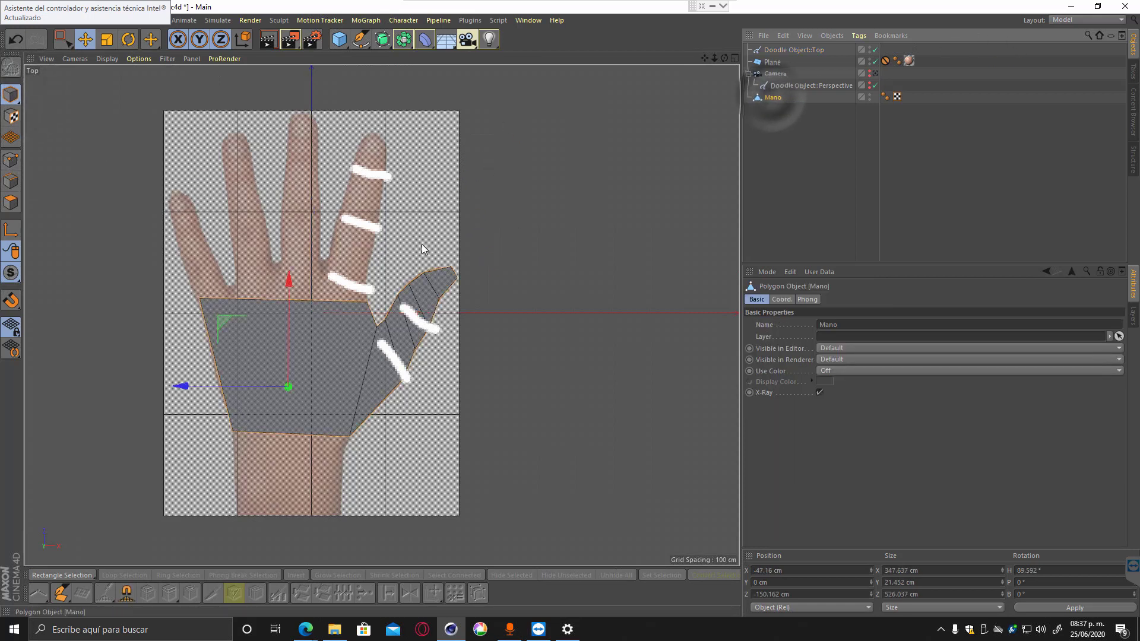
left_click(11, 160)
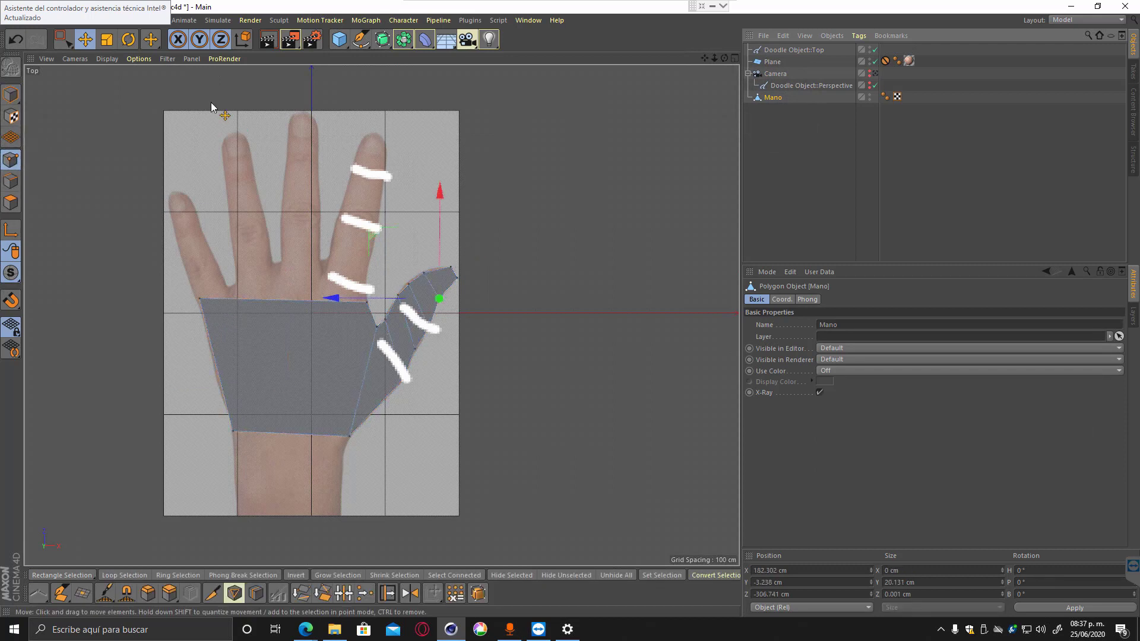
left_click(63, 40)
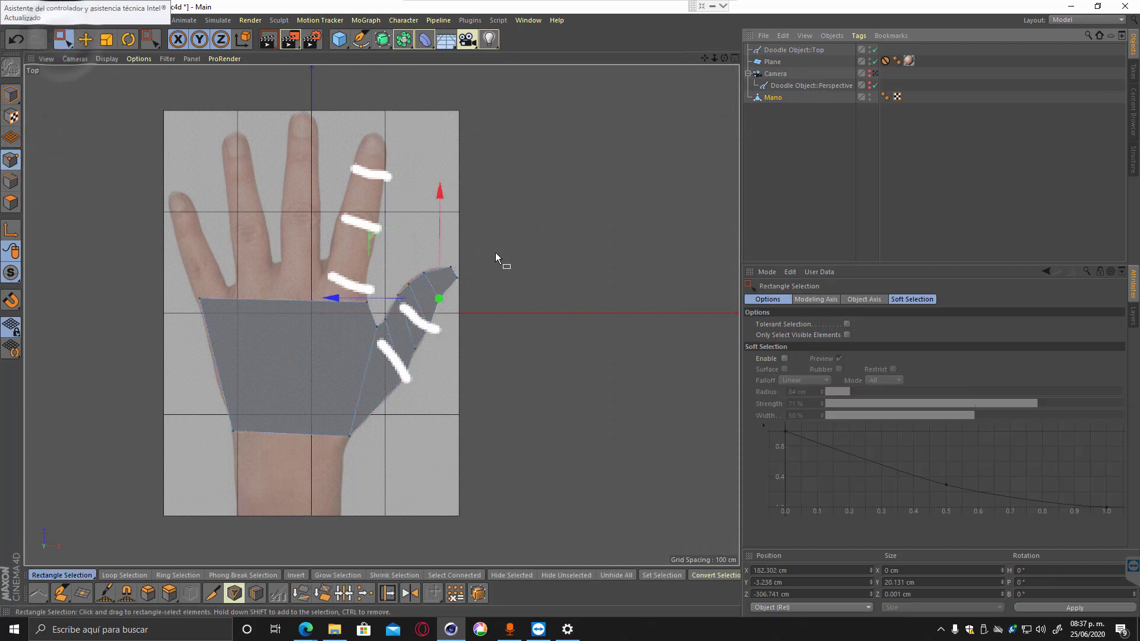
left_click_drag(443, 271, 446, 274)
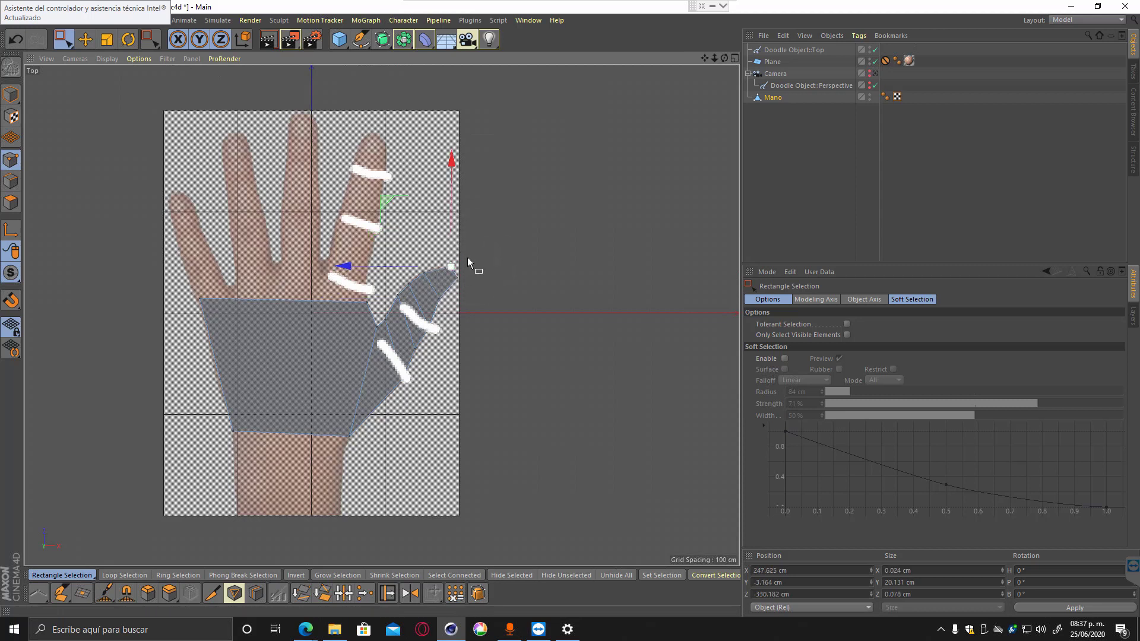
left_click_drag(386, 202, 377, 201)
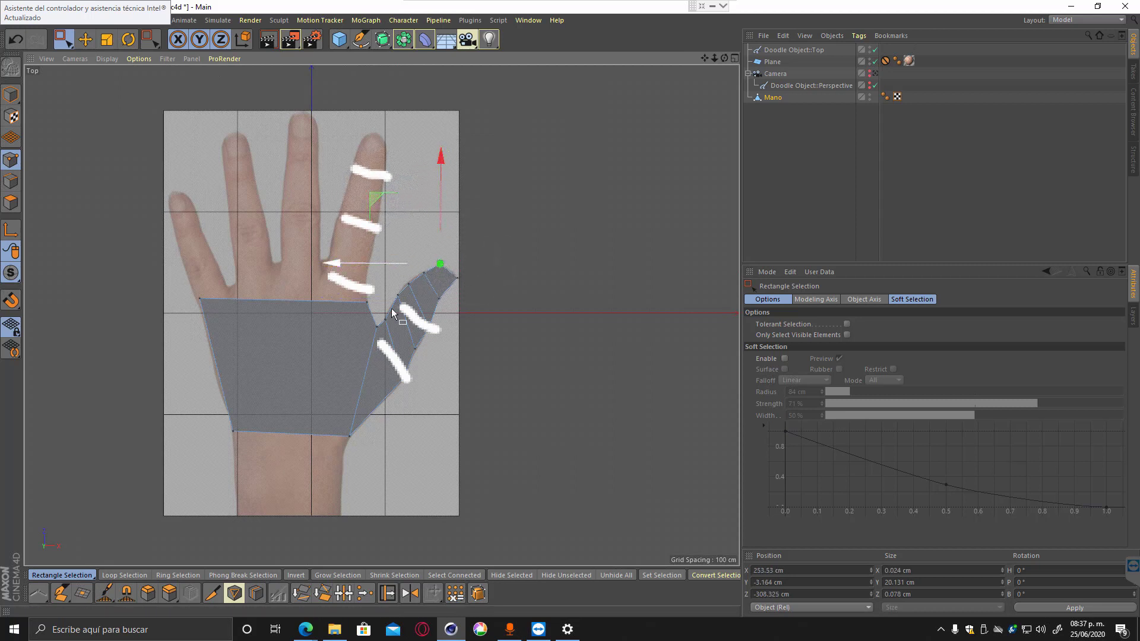
Shift the inner and outer points just behind the thumb tip down toward the base, along the thumb outline.
left_click_drag(417, 264, 428, 280)
left_click_drag(362, 207, 350, 215)
left_click_drag(350, 217, 351, 216)
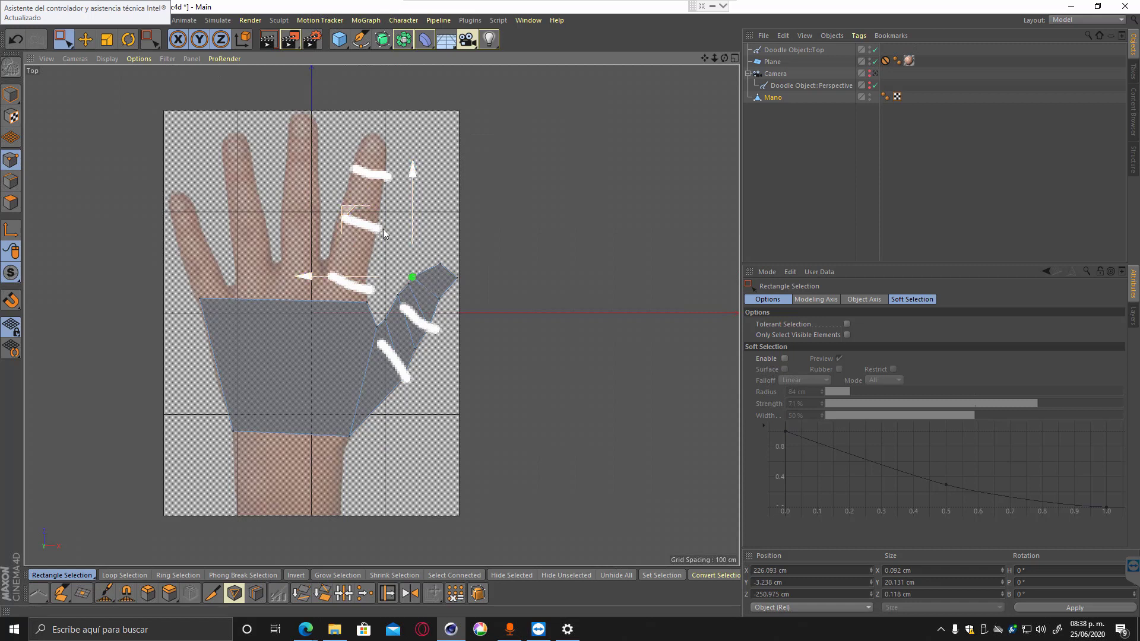
left_click_drag(449, 292, 432, 306)
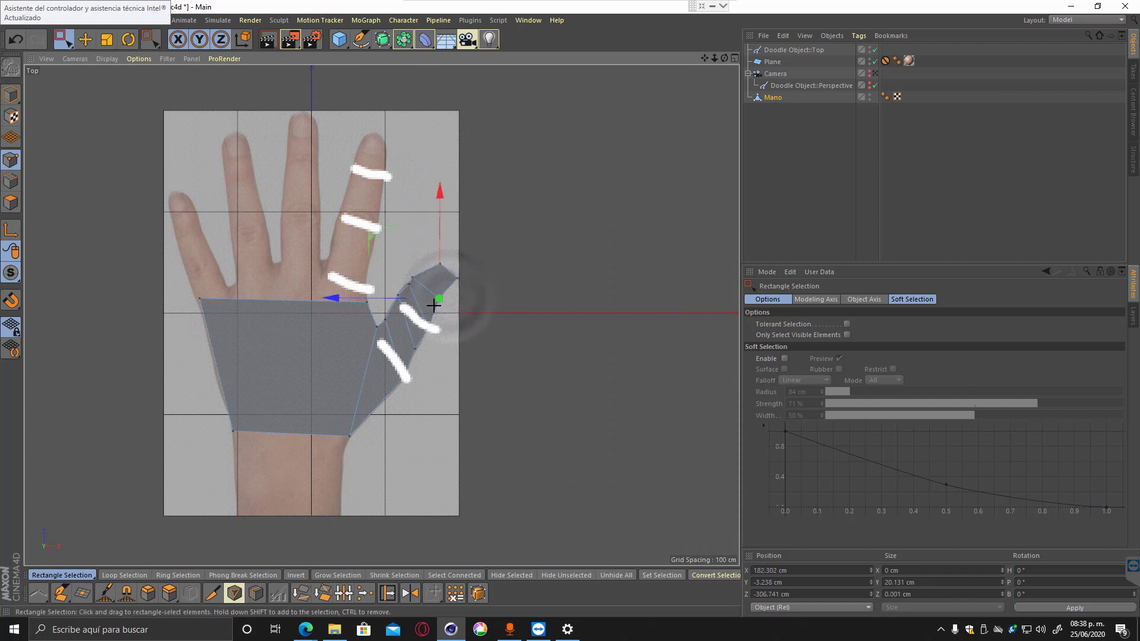
left_click_drag(376, 235, 375, 241)
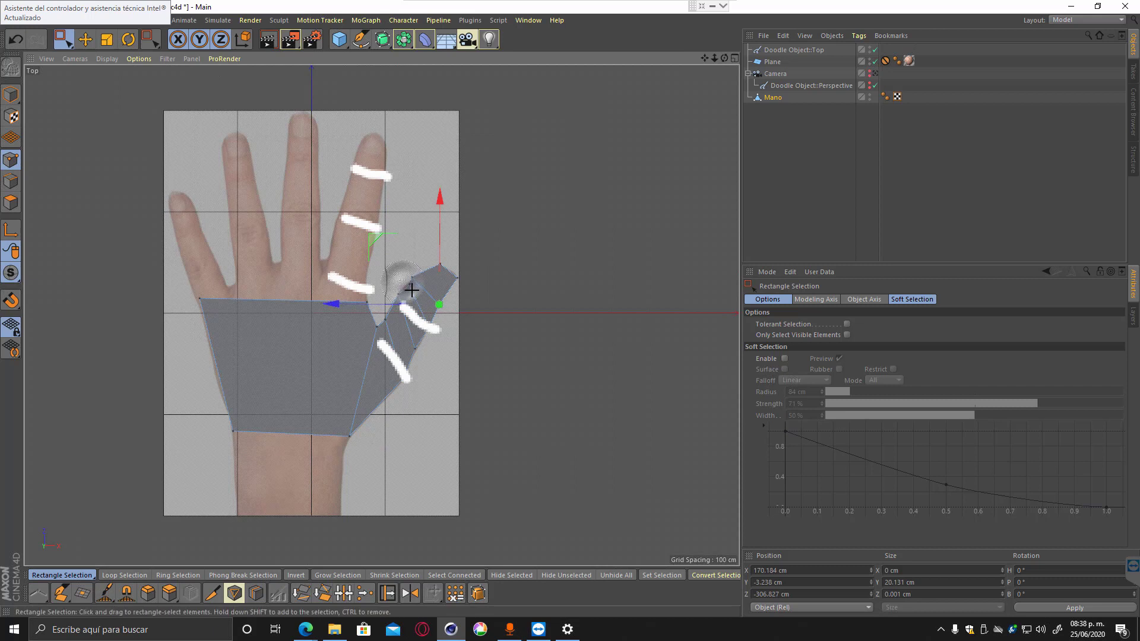
Slide the thumb's middle and base inner-edge points down along the outline toward the palm.
left_click_drag(406, 280, 414, 293)
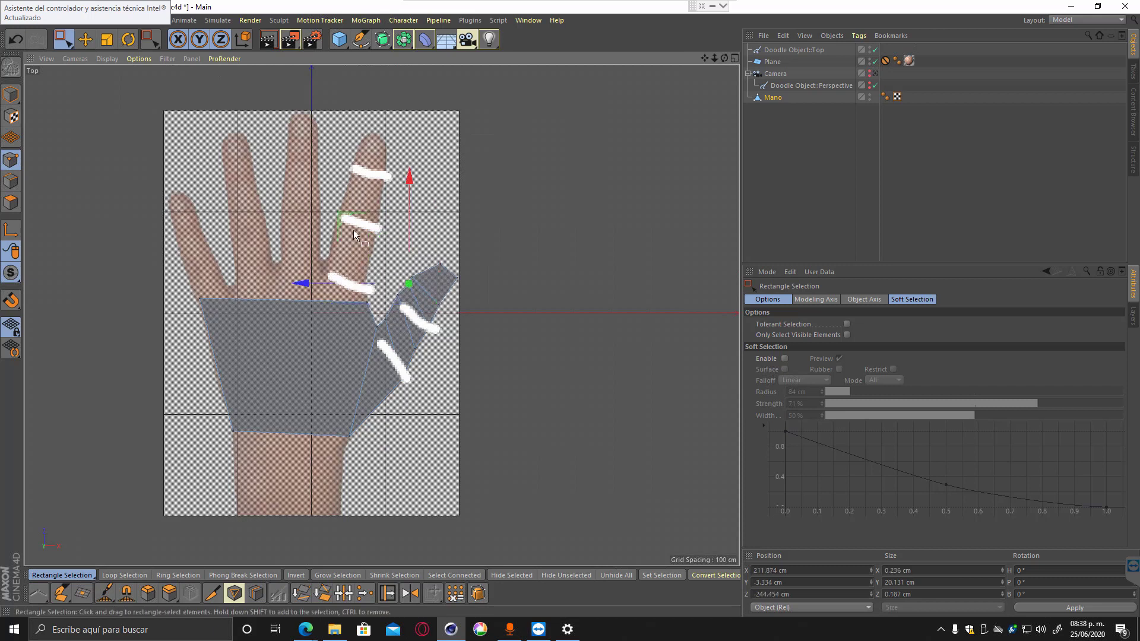
left_click_drag(342, 221, 344, 255)
left_click_drag(382, 314, 391, 326)
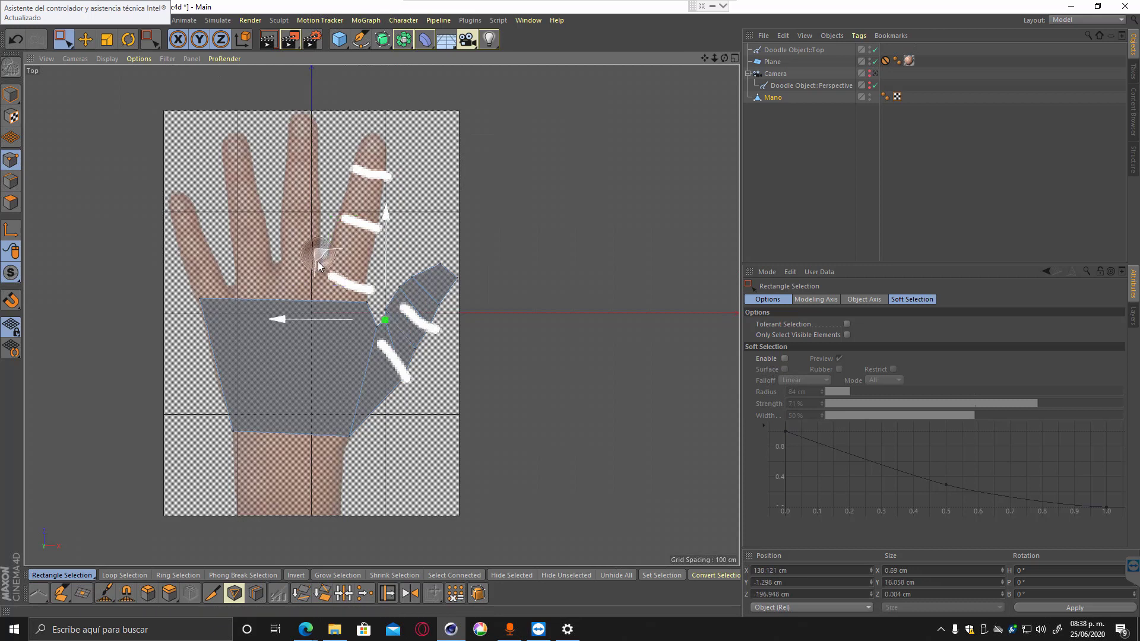
left_click_drag(318, 255, 314, 256)
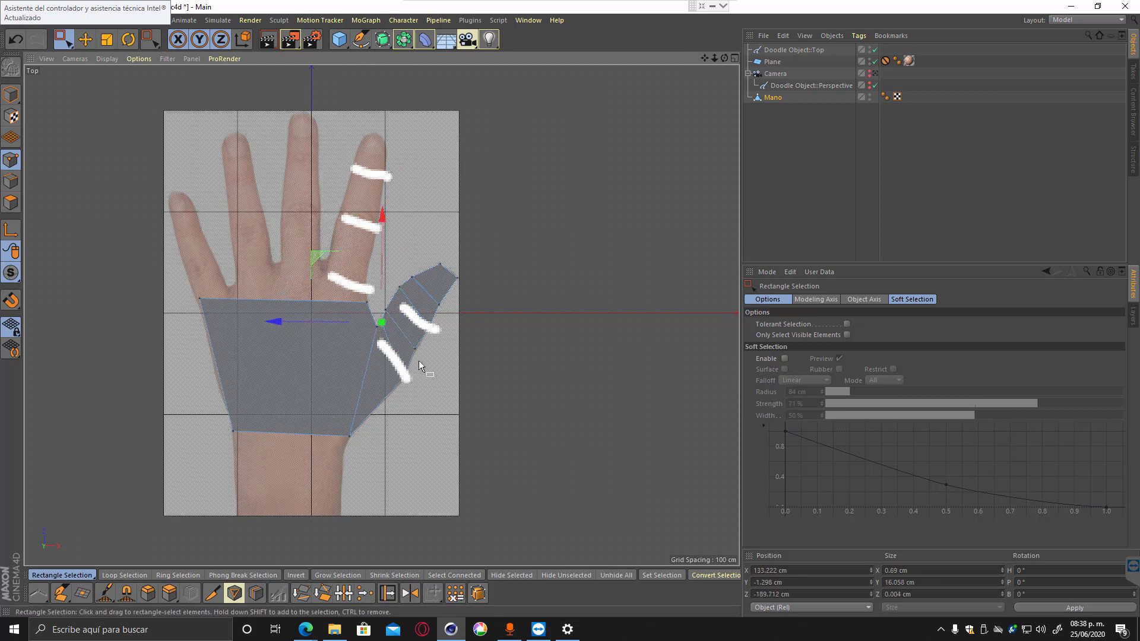
Adjust the thumb's base and middle outer-edge points to the joint marks and reposition the matching middle inner-edge point.
left_click_drag(418, 361, 398, 383)
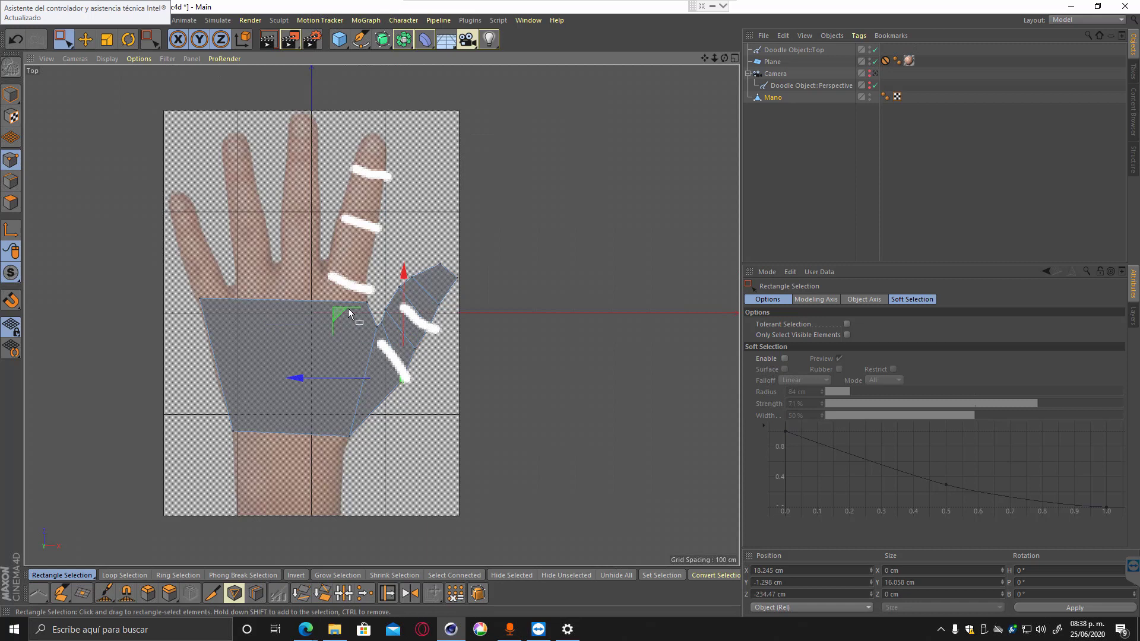
left_click_drag(341, 316, 366, 324)
left_click(414, 346)
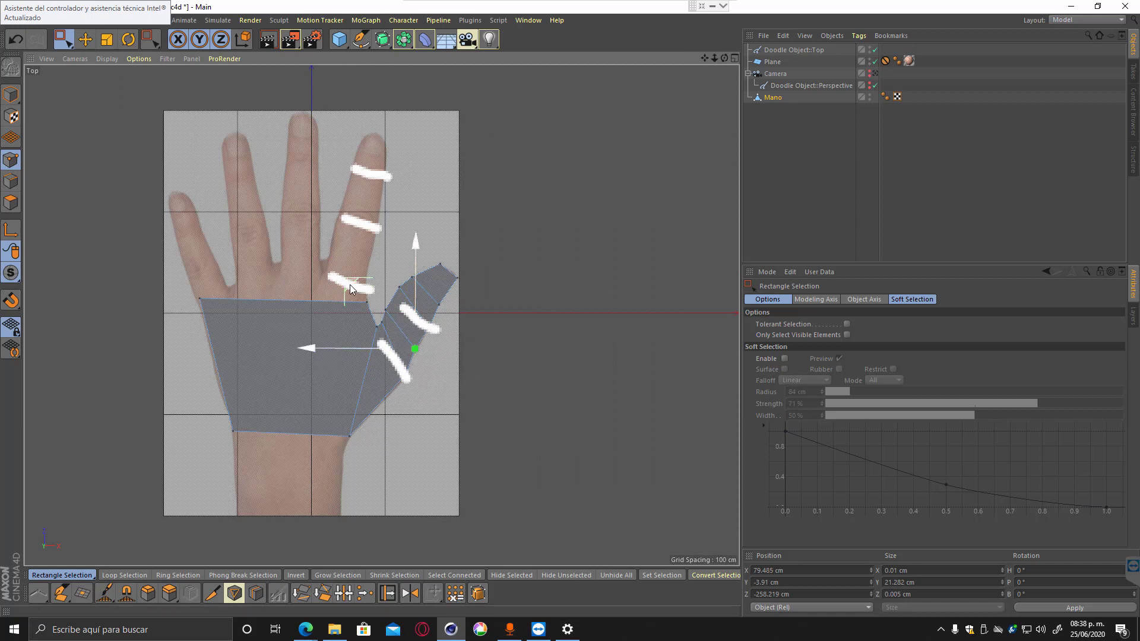
left_click_drag(358, 285, 356, 278)
left_click_drag(446, 316, 425, 339)
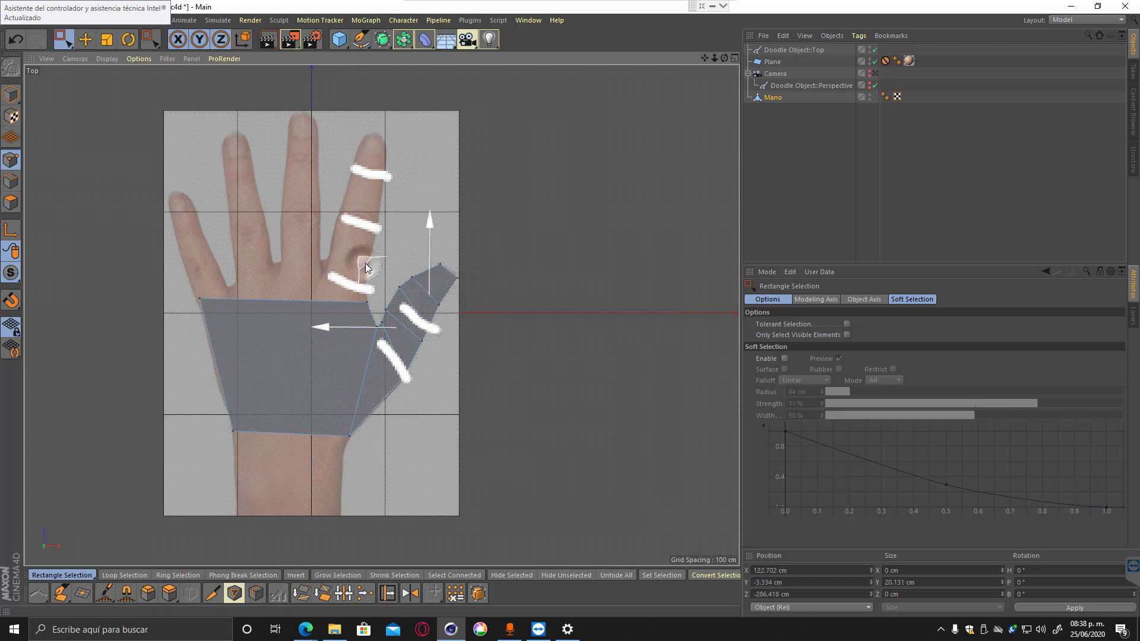
left_click_drag(364, 266, 351, 228)
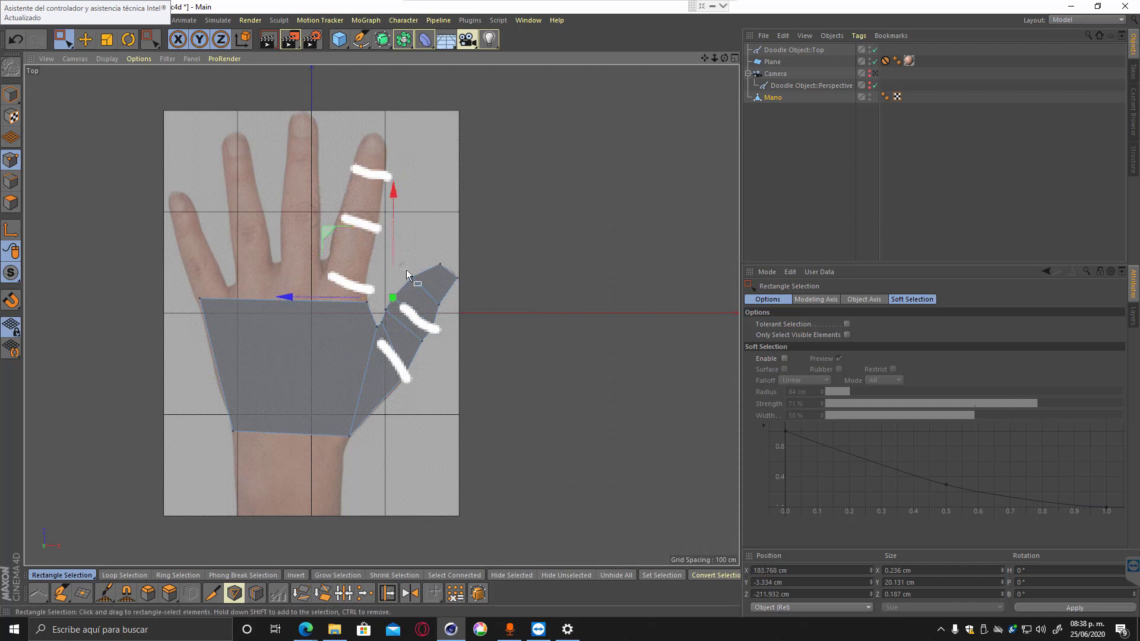
Refine the inner point behind the thumb tip and the outer base point, and frame the whole hand in the Perspective view.
left_click_drag(422, 286, 395, 257)
left_click_drag(345, 213, 339, 220)
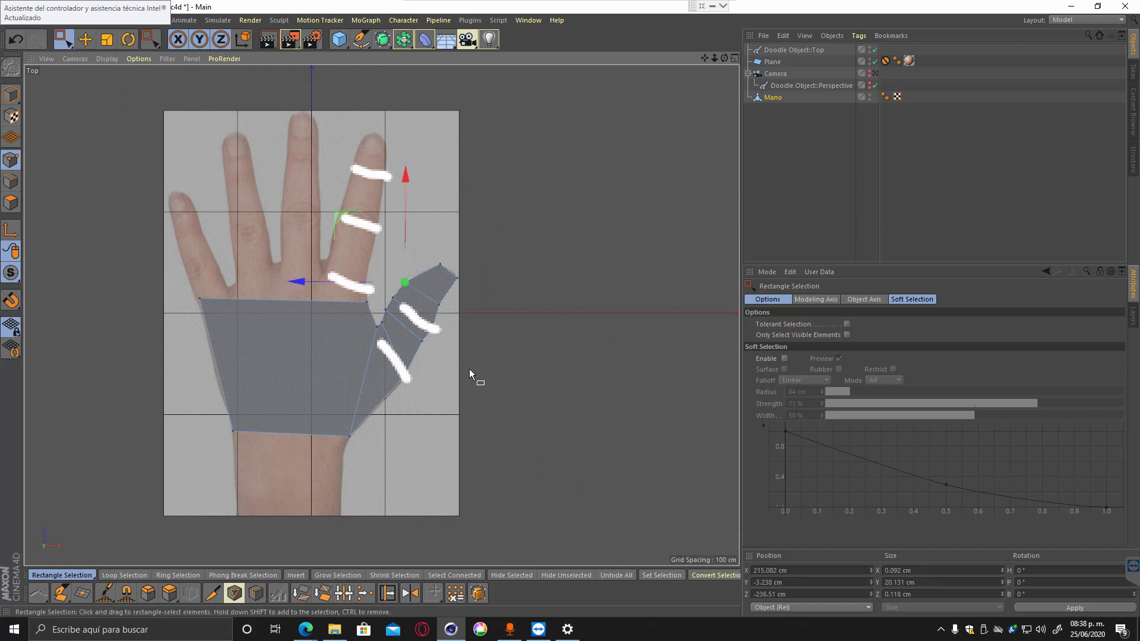
left_click_drag(426, 371, 371, 409)
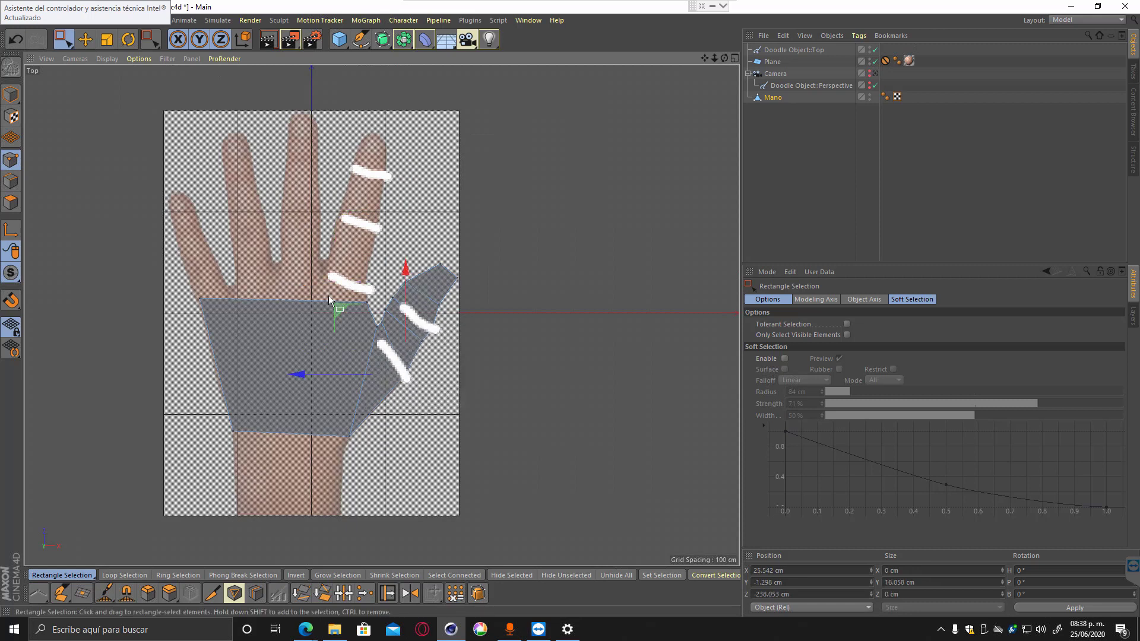
key("F1")
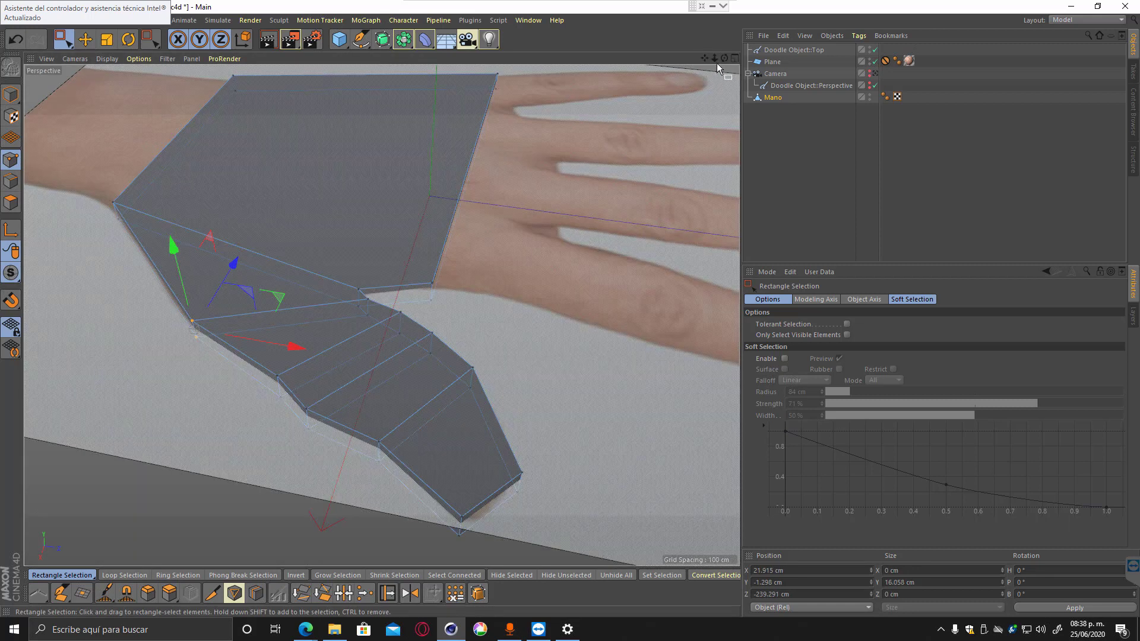
left_click_drag(714, 58, 712, 113)
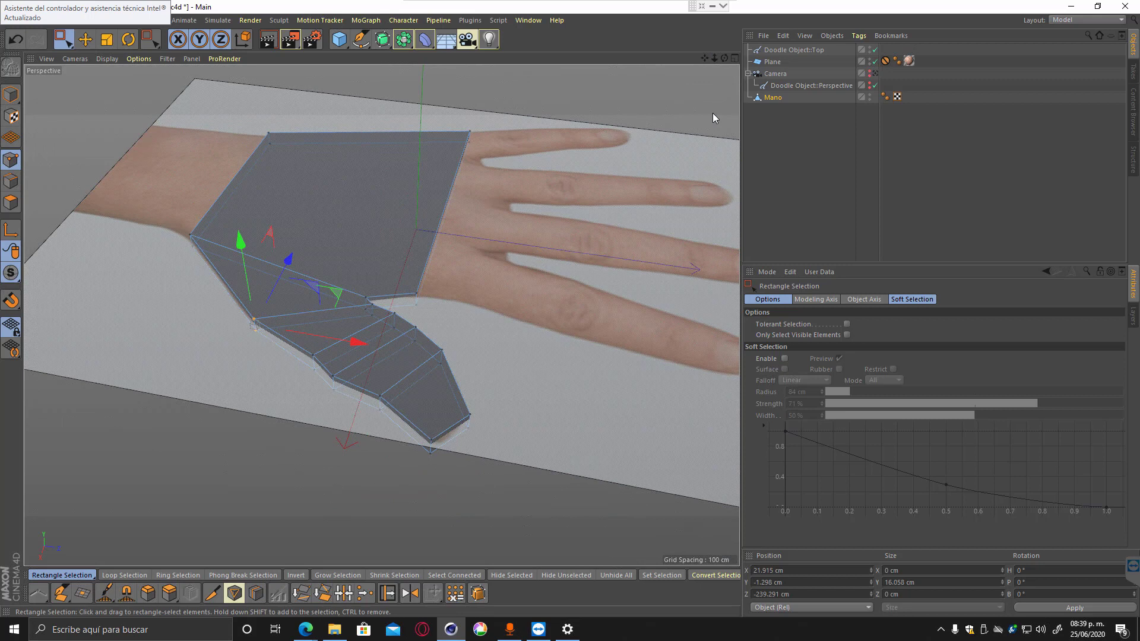
Switch to whole-object editing and wrap the Mano mesh in a Subdivision Surface to examine the smoothed palm and thumb.
left_click(85, 39)
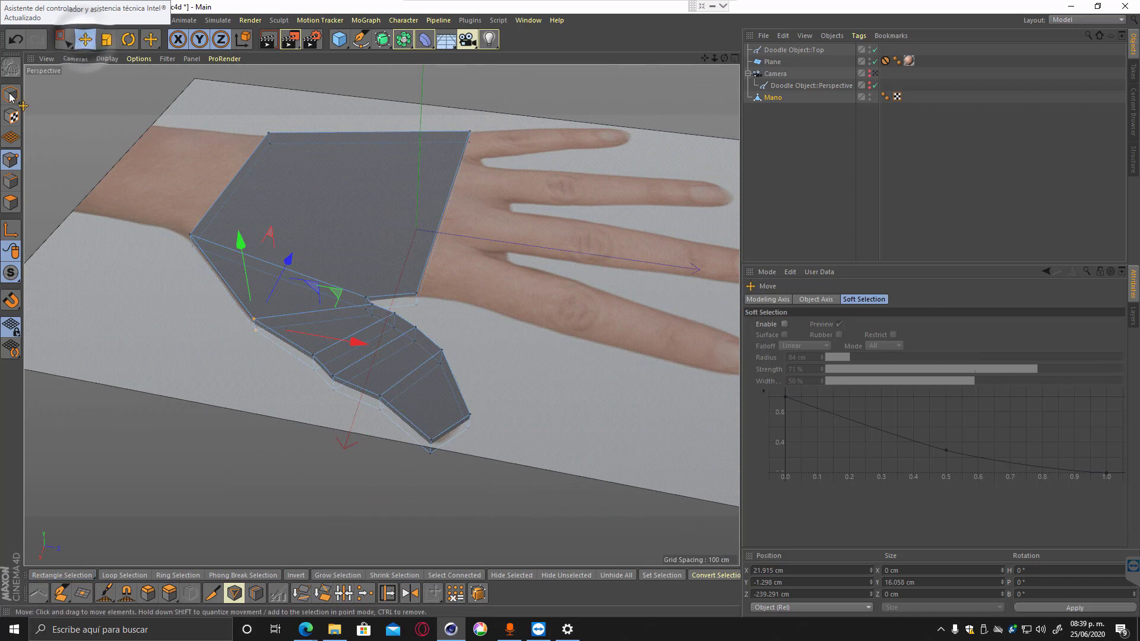
left_click(10, 95)
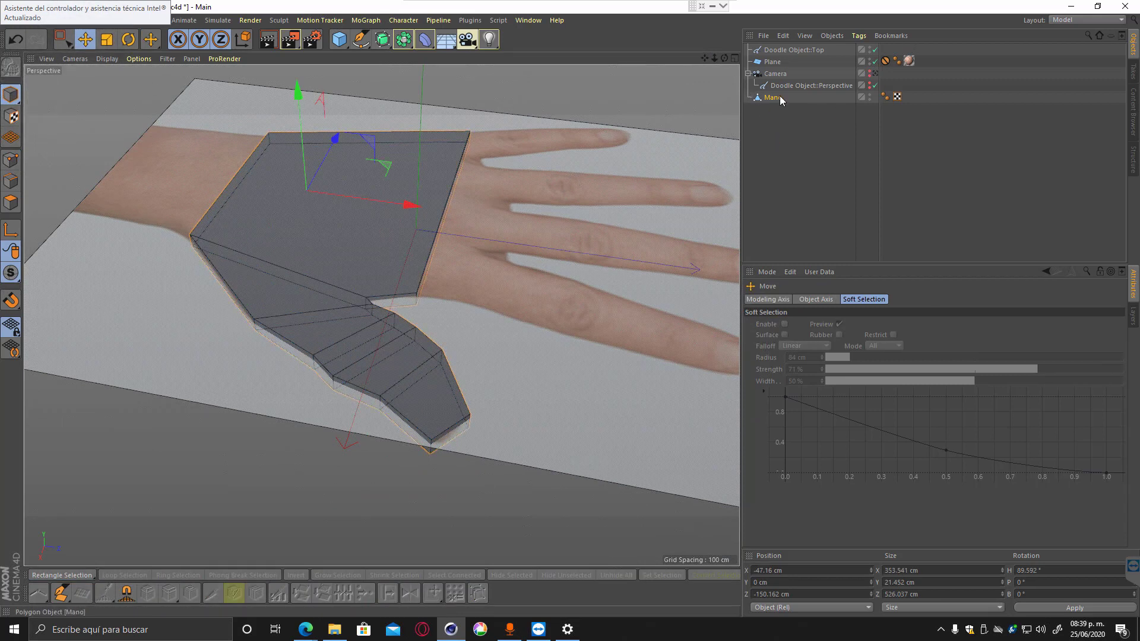
left_click(403, 40, "alt")
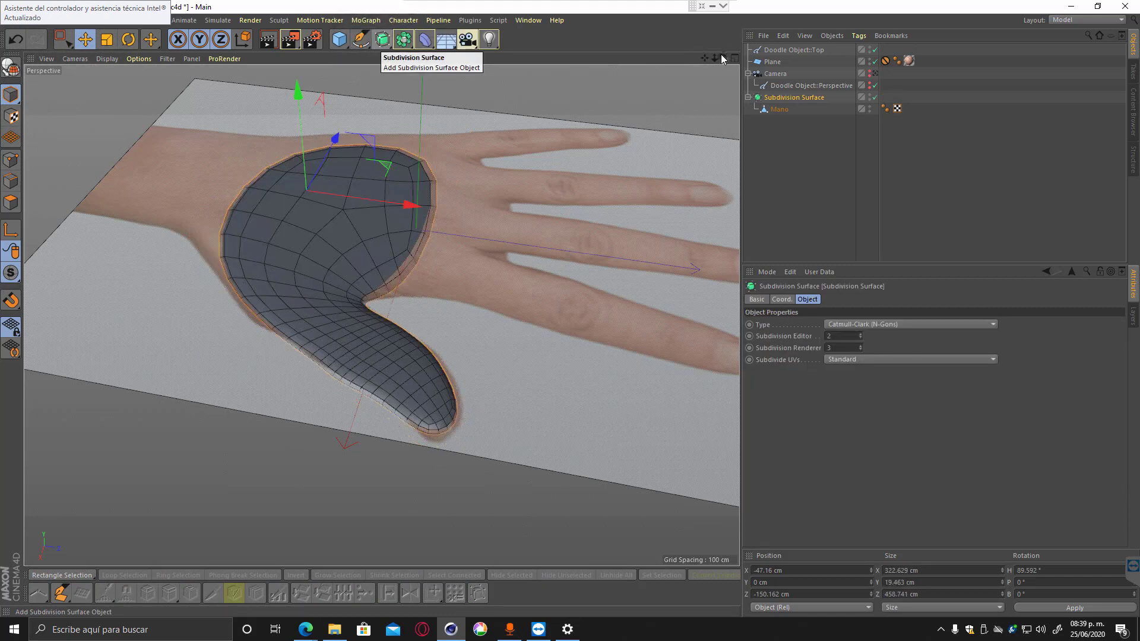
left_click_drag(723, 58, 703, 79)
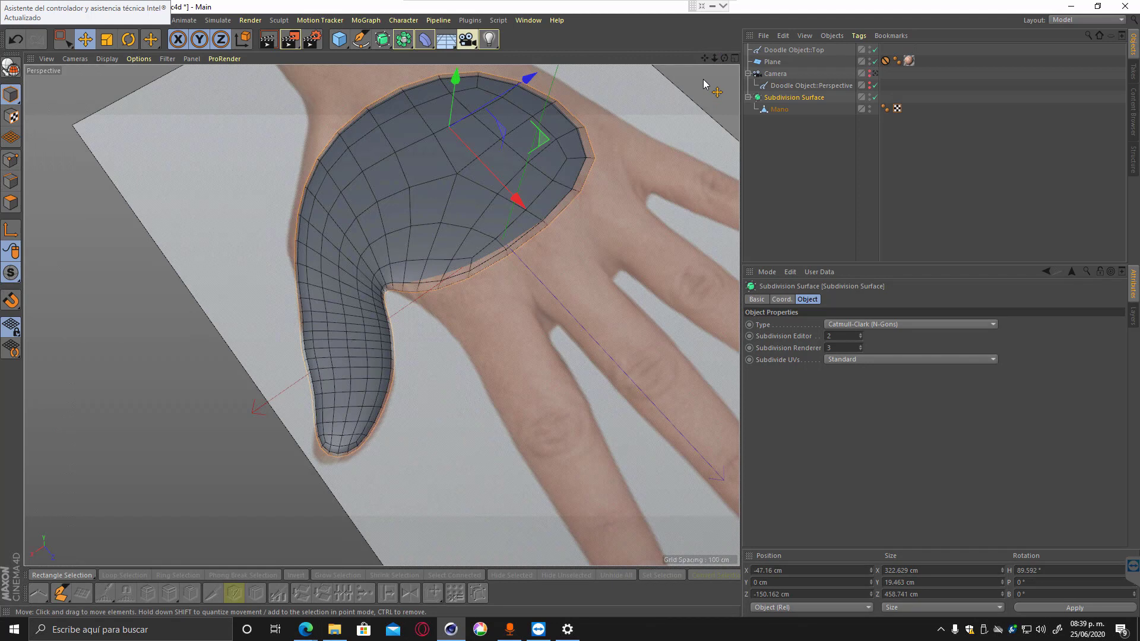
Take the Mano mesh out of the Subdivision Surface, delete that generator, and save the project.
left_click(876, 98)
left_click_drag(776, 110, 779, 164)
key("Delete")
key("ctrl+s")
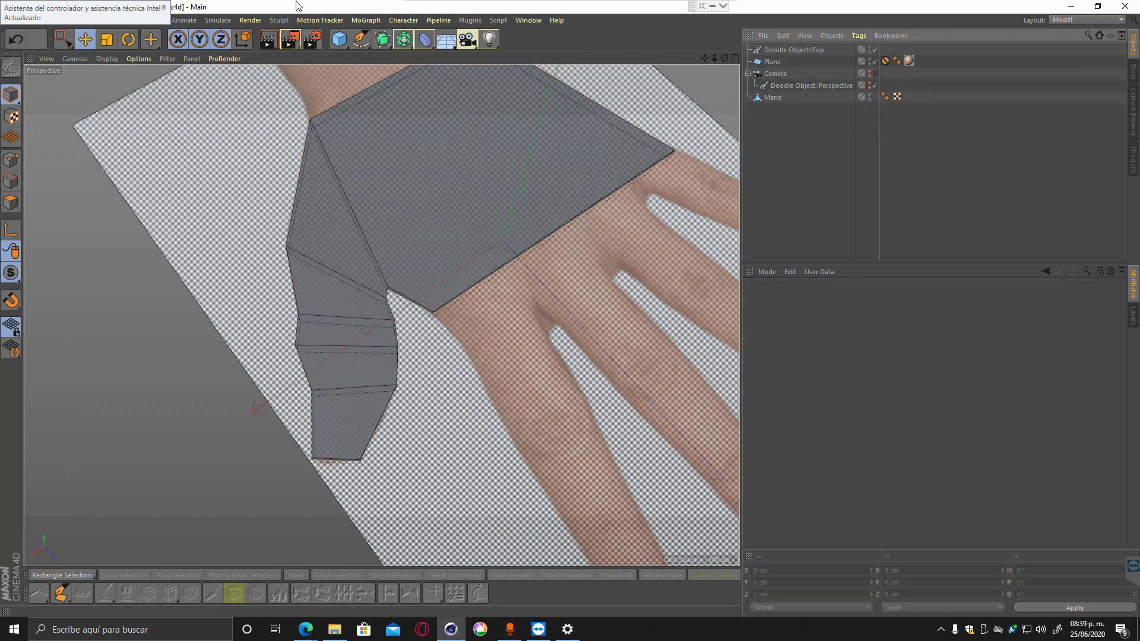
Activate the Extrude tool for working on the finger side of the Mano palm.
mouse_move(474, 405)
left_mouse_down("alt")
mouse_move(472, 345)
mouse_move(489, 360)
mouse_move(472, 356)
mouse_move(473, 337)
left_mouse_up("alt")
scroll(491, 371, "up", 4)
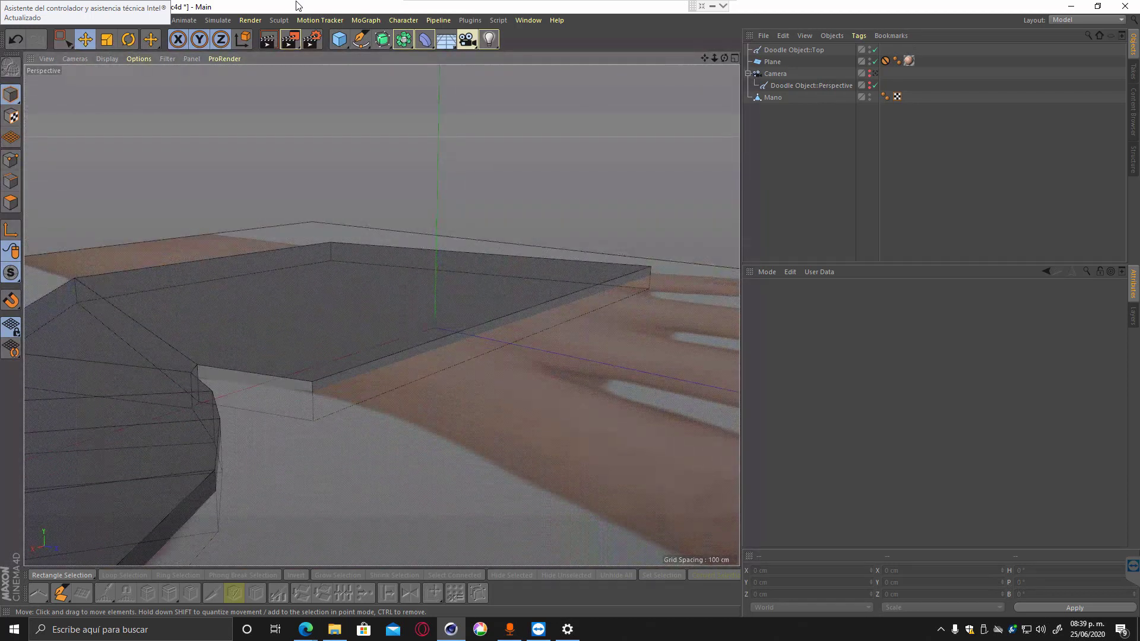
key("m")
key("t")
left_click_drag(363, 384, 360, 443, "alt")
scroll(311, 382, "down", 8)
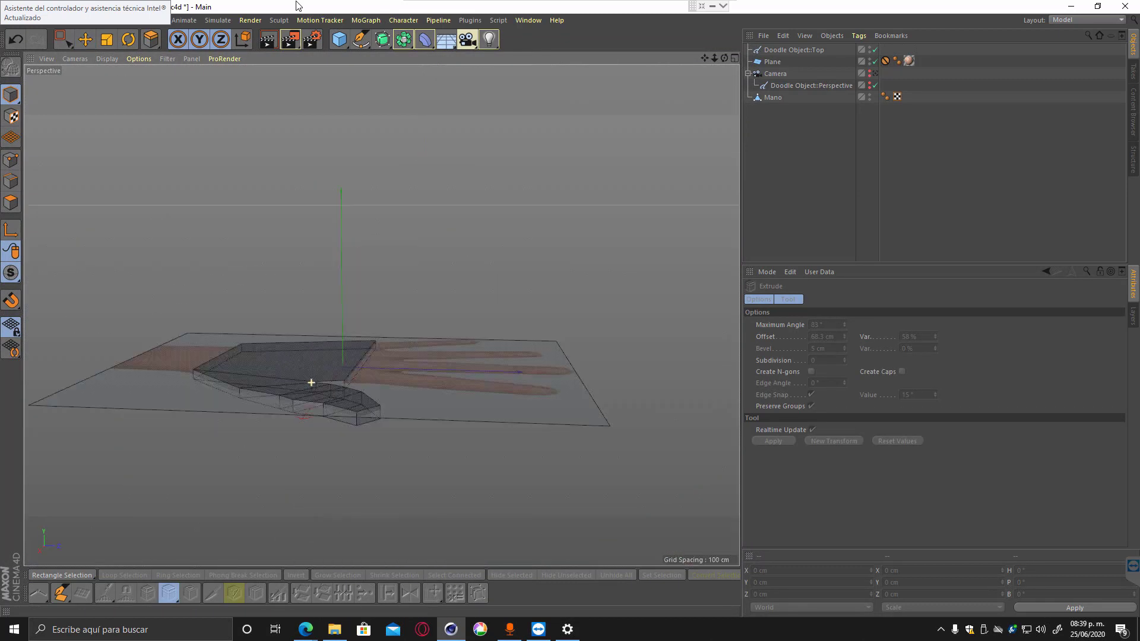